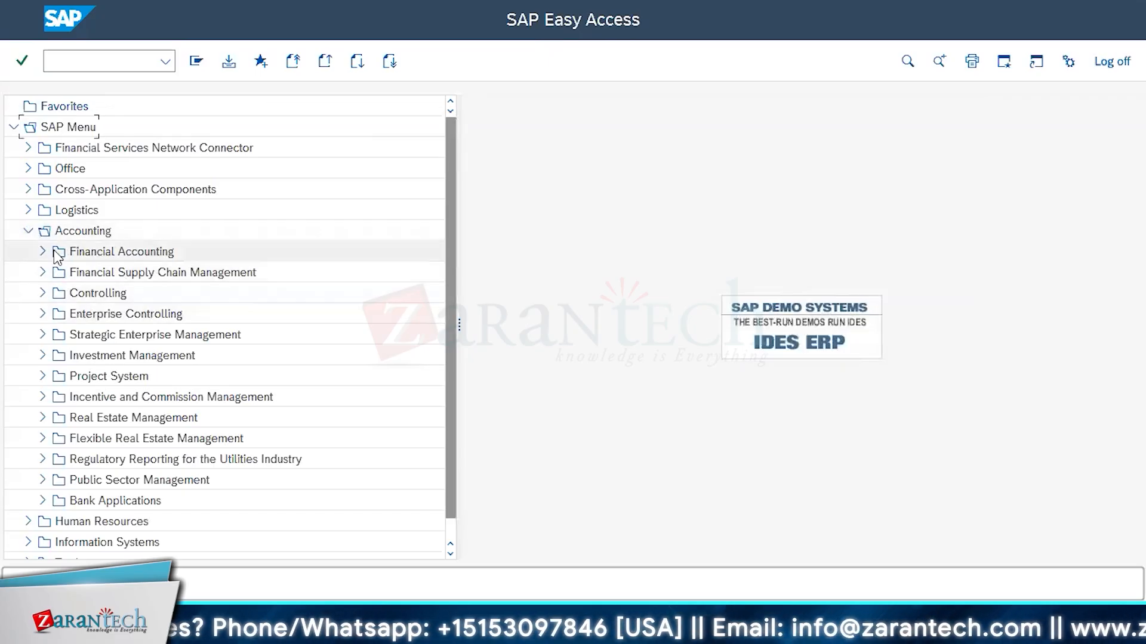
# Expand Financial Accounting under Accounting in the SAP menu and create a new session
pyautogui.click(44, 252)
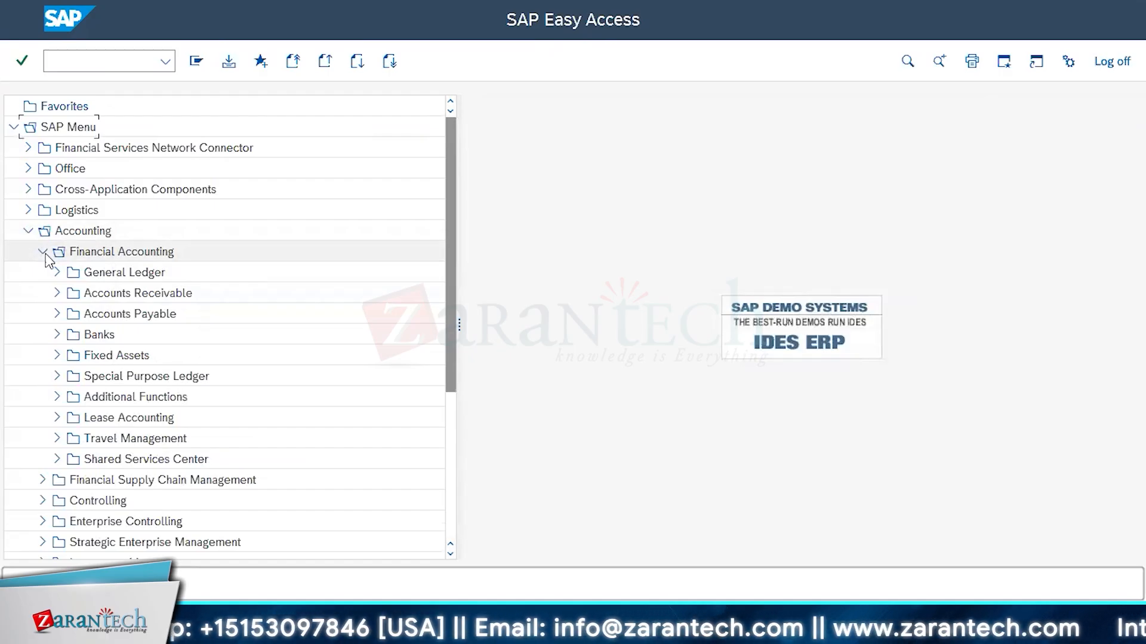
pyautogui.click(1005, 61)
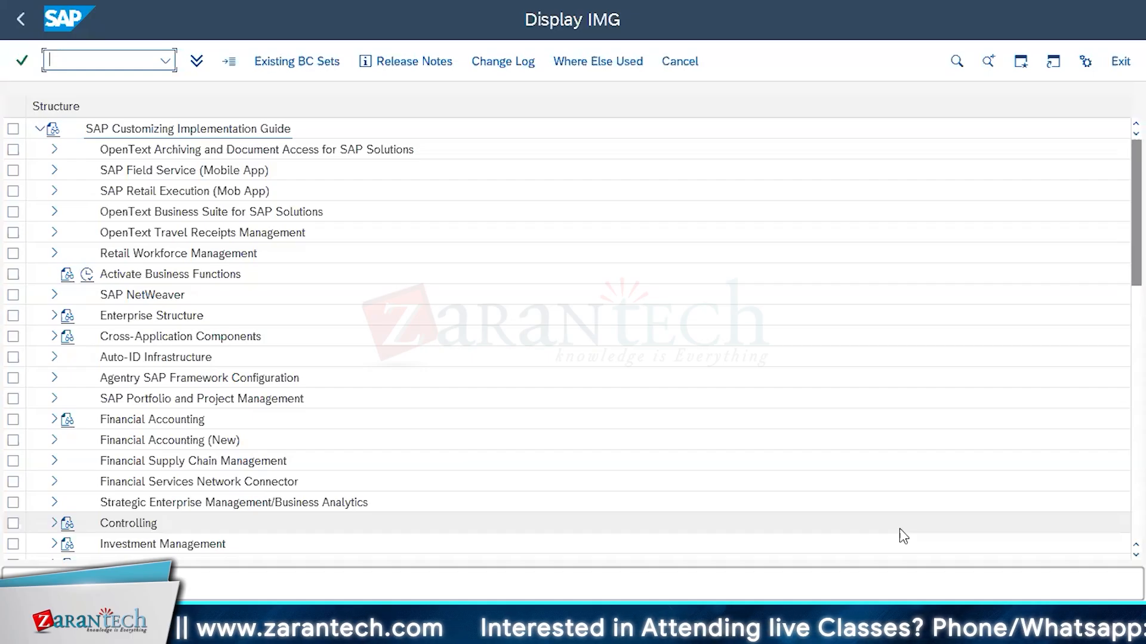
# Expand SAP NetWeaver and its General settings in the implementation guide and review the entries listed there
pyautogui.click(53, 295)
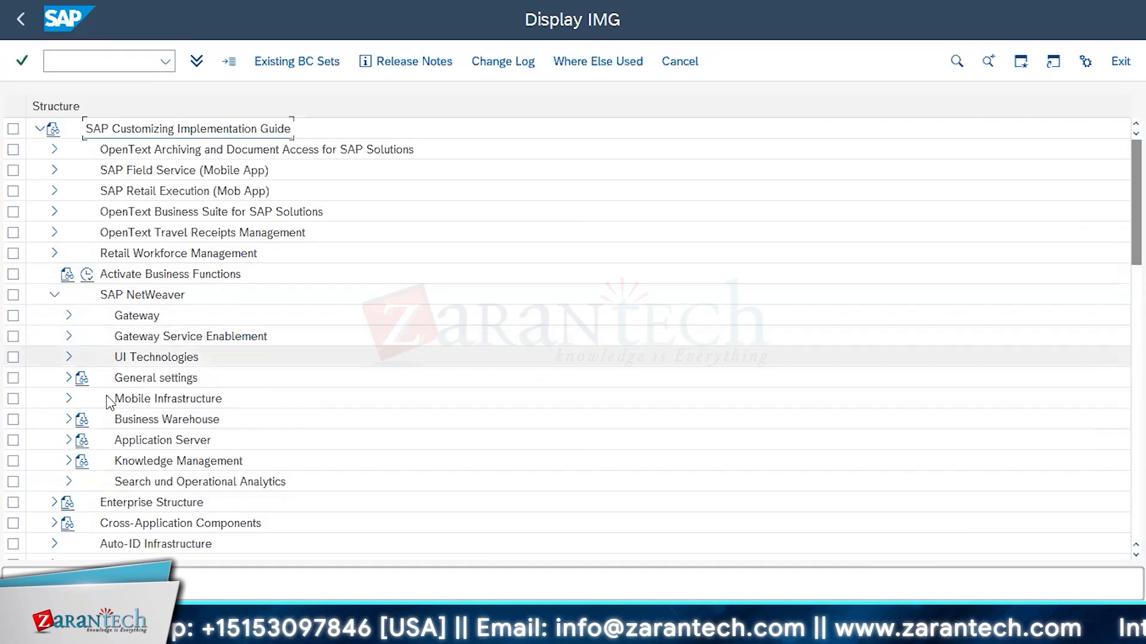
pyautogui.click(68, 378)
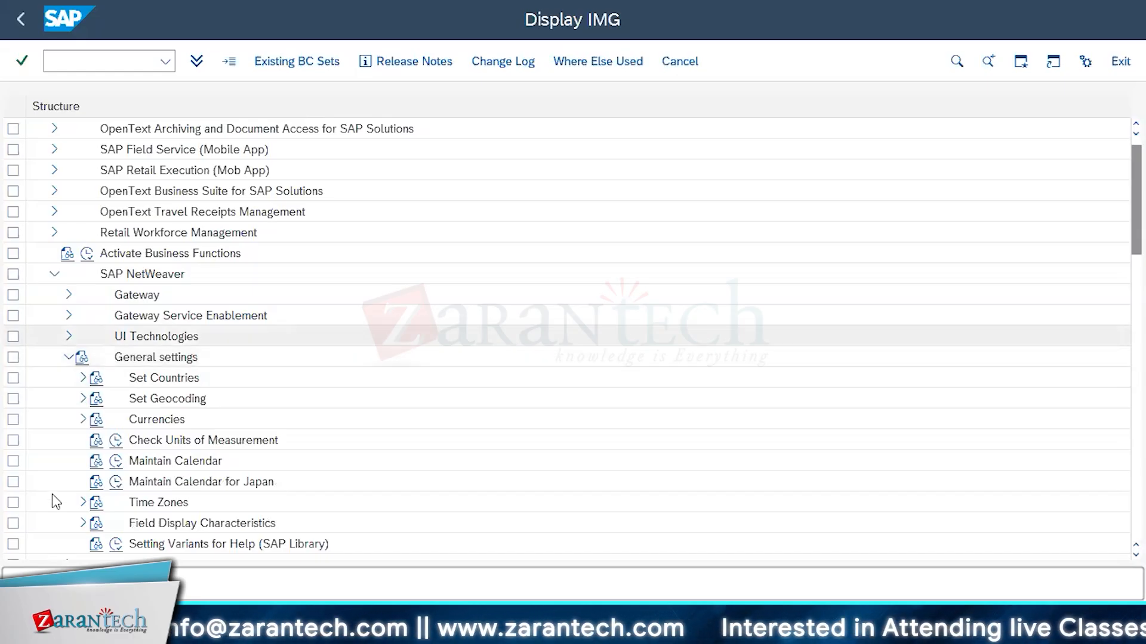
pyautogui.scroll(-3, 62, 496)
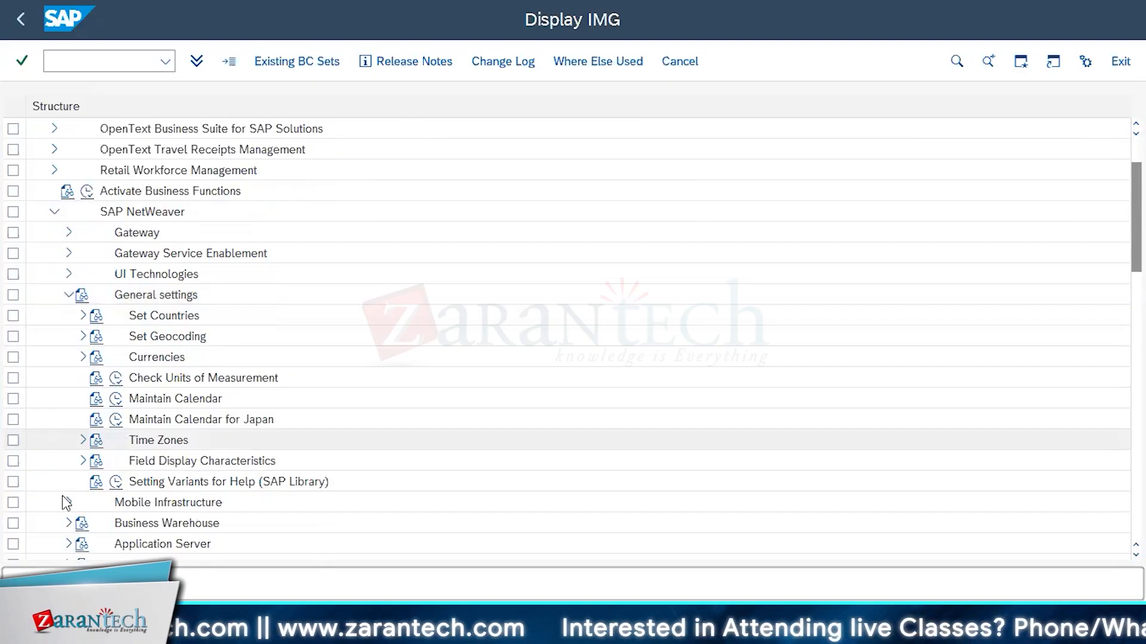
pyautogui.scroll(-4, 115, 417)
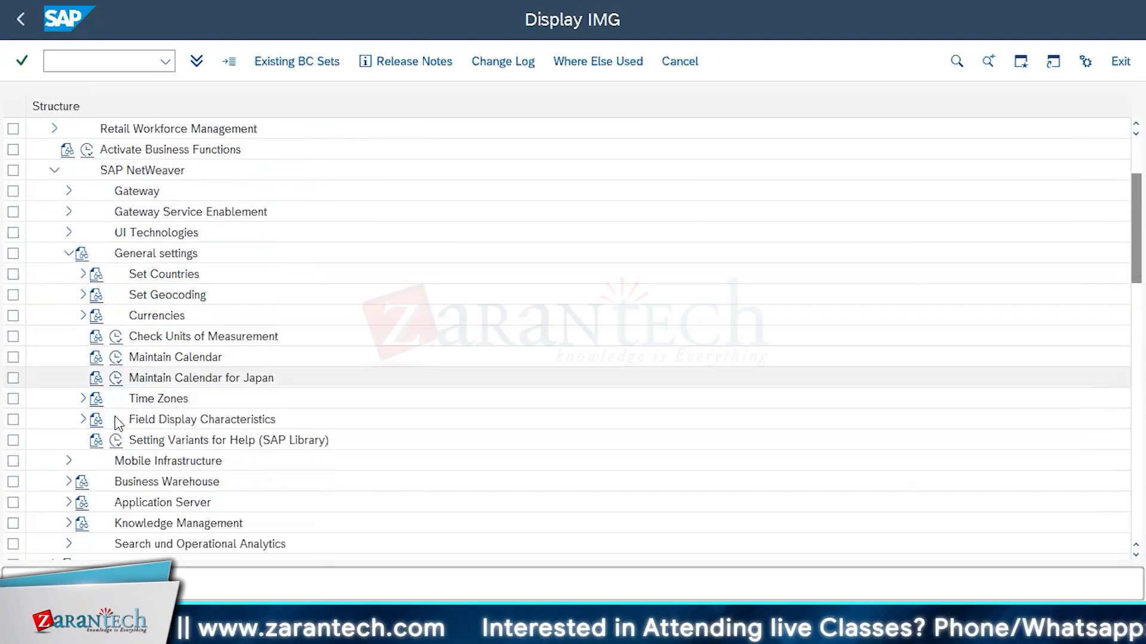
pyautogui.scroll(-5, 115, 416)
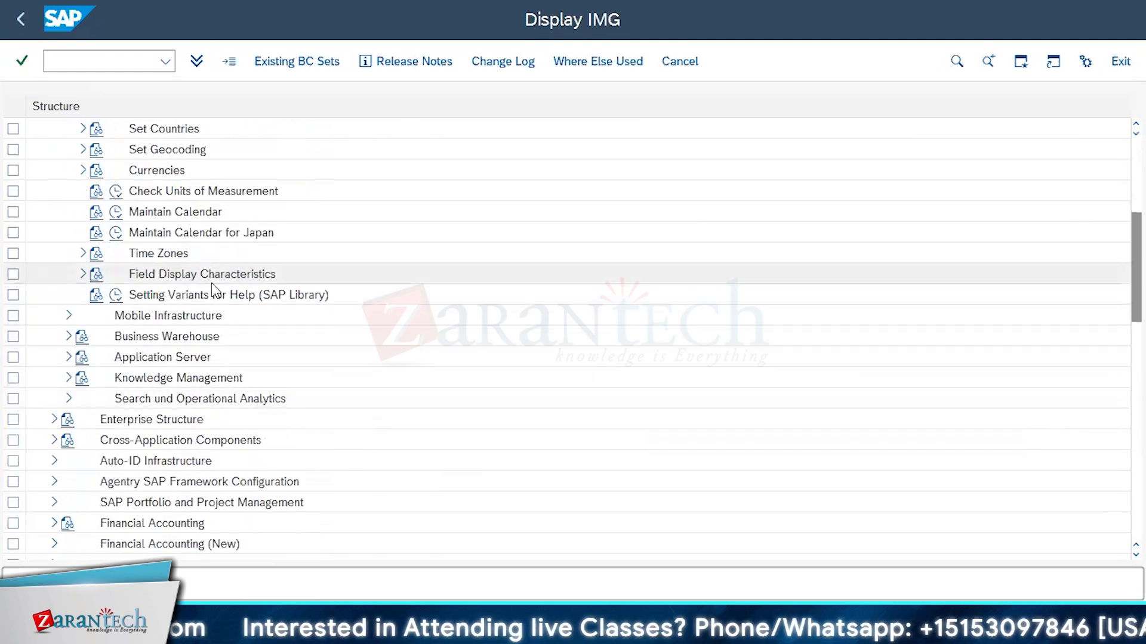
pyautogui.scroll(1, 211, 283)
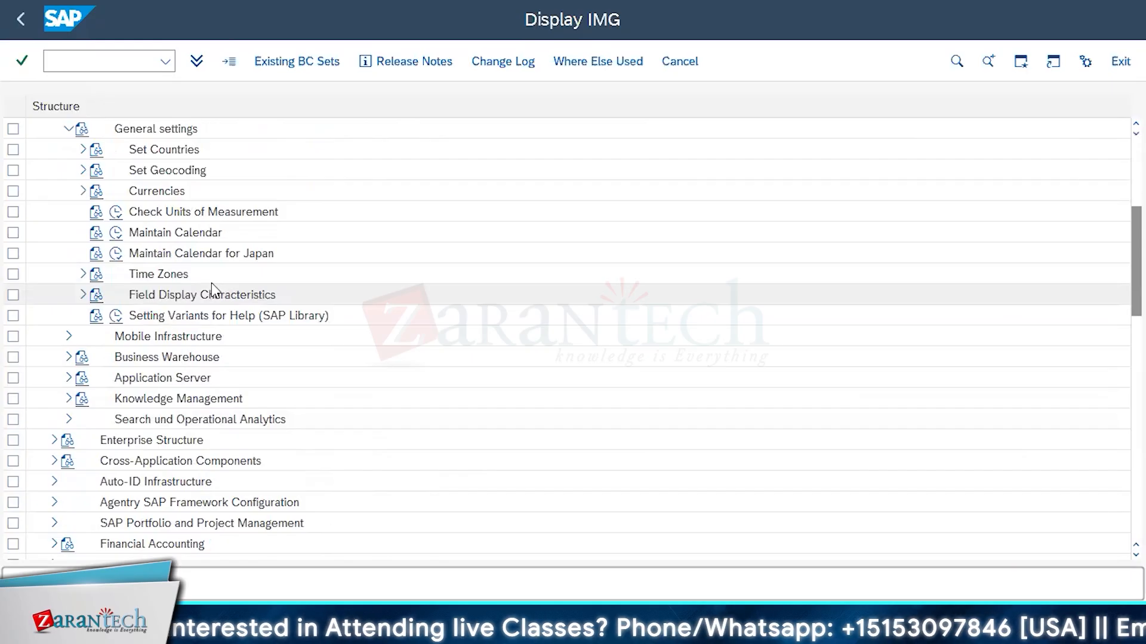
# Expand Enterprise Structure down to Definition > Financial Accounting to show its organizational unit activities
pyautogui.scroll(-8, 212, 283)
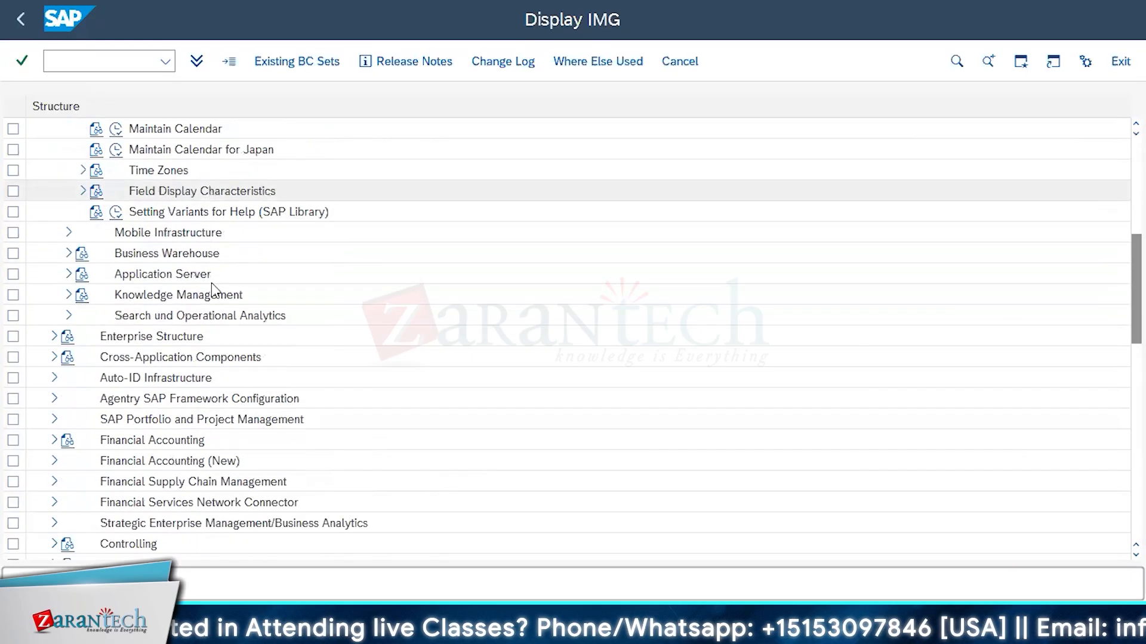
pyautogui.click(54, 275)
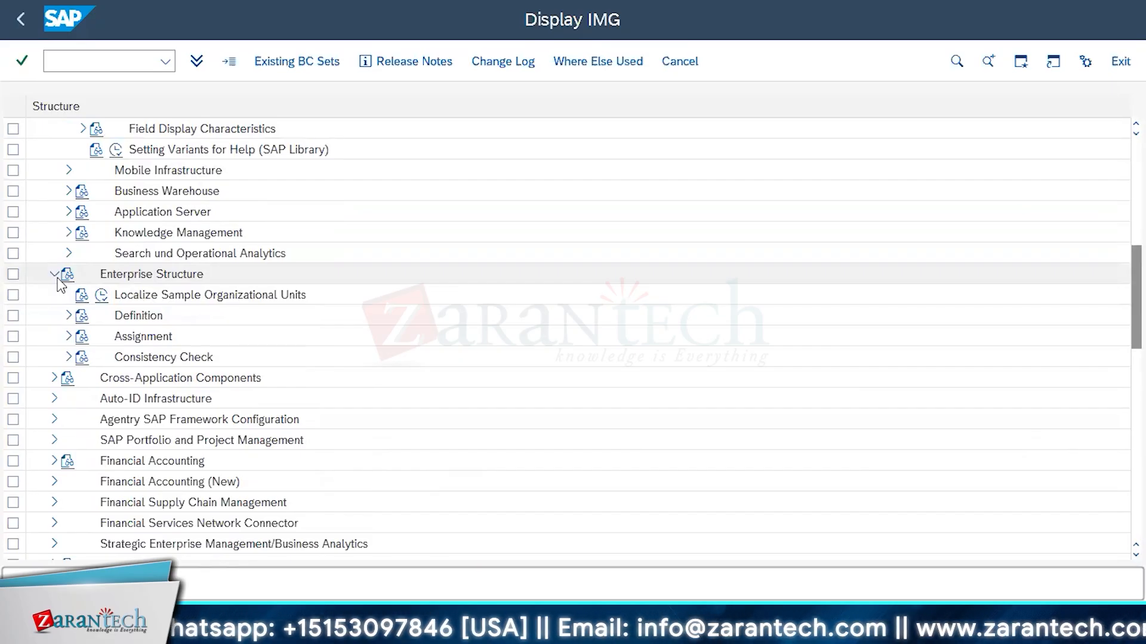
pyautogui.click(70, 316)
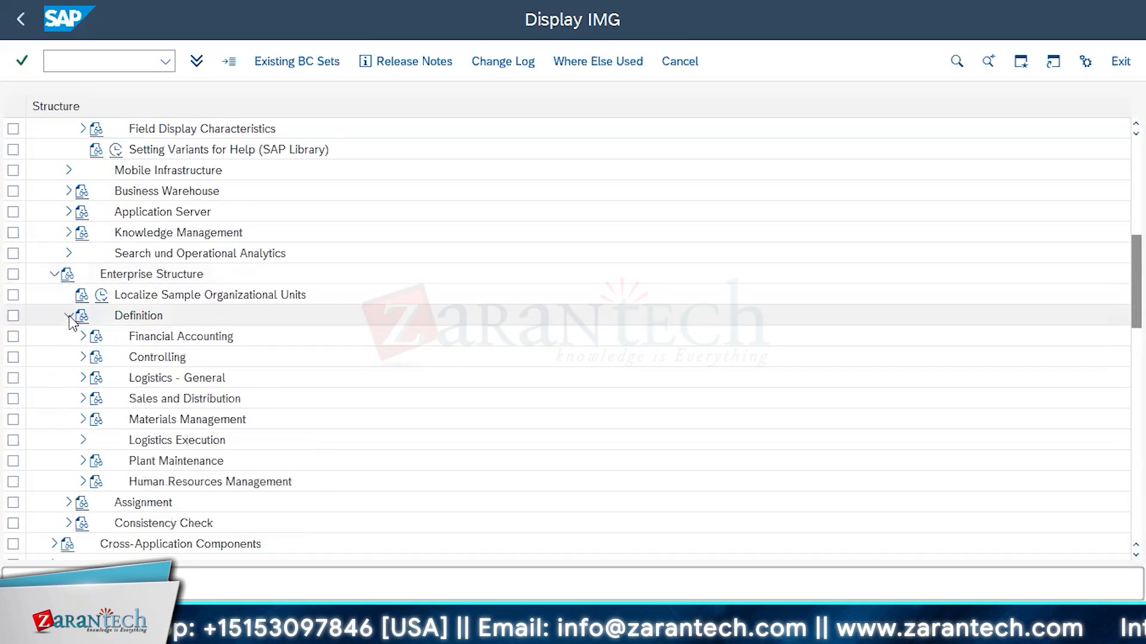
pyautogui.click(82, 337)
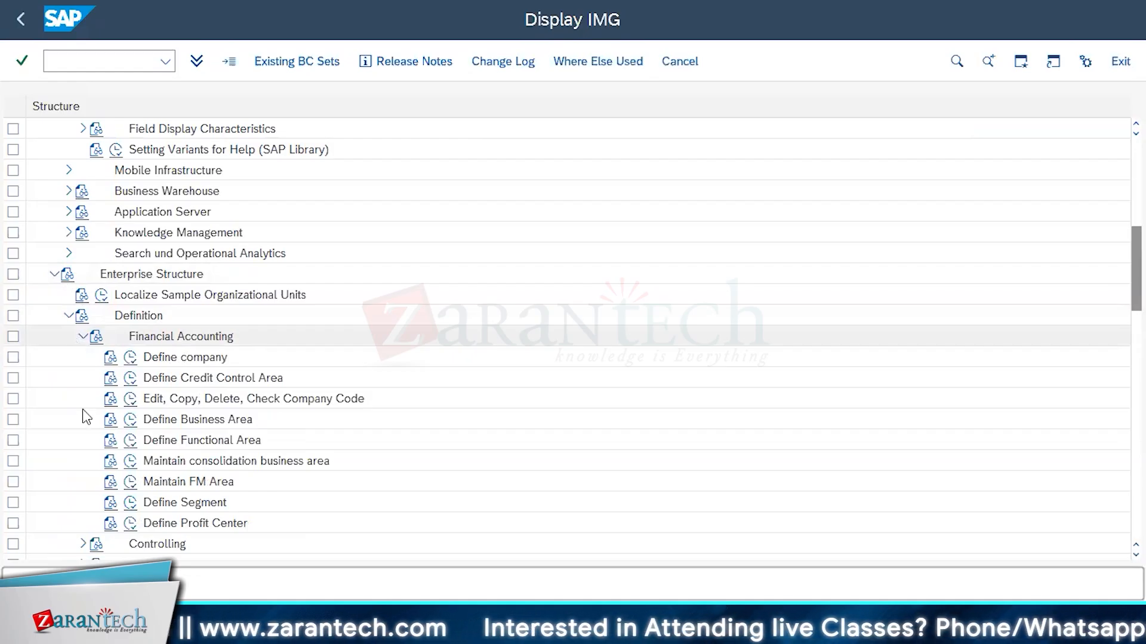
# Expand the Assignment node of Enterprise Structure and its Financial Accounting branch to show the assignment activities
pyautogui.scroll(-2, 163, 356)
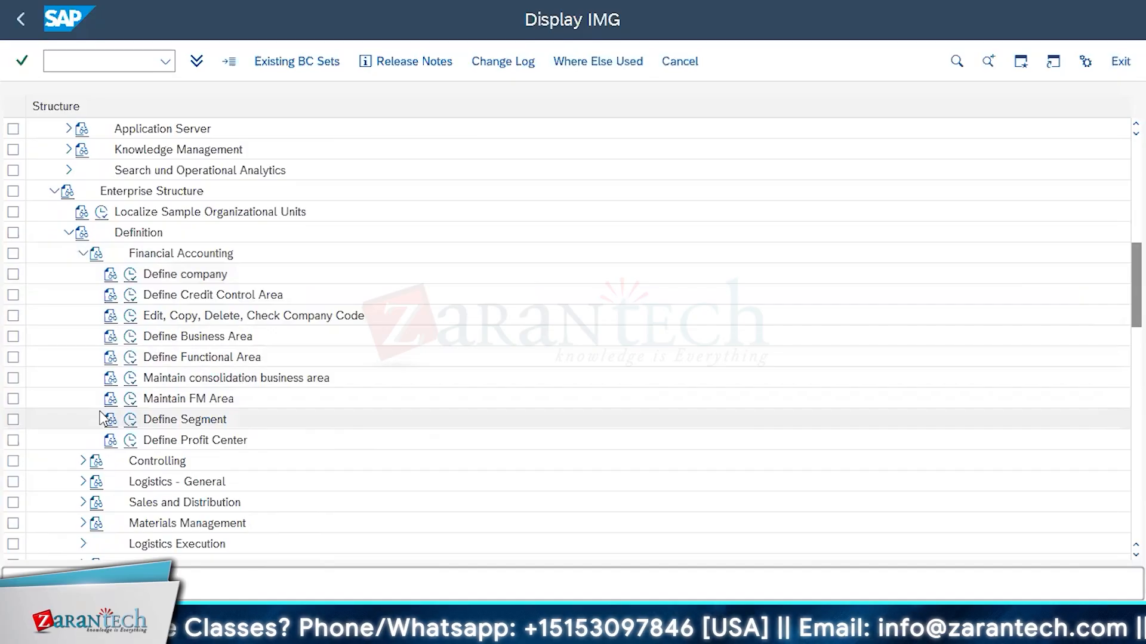
pyautogui.scroll(-2, 100, 417)
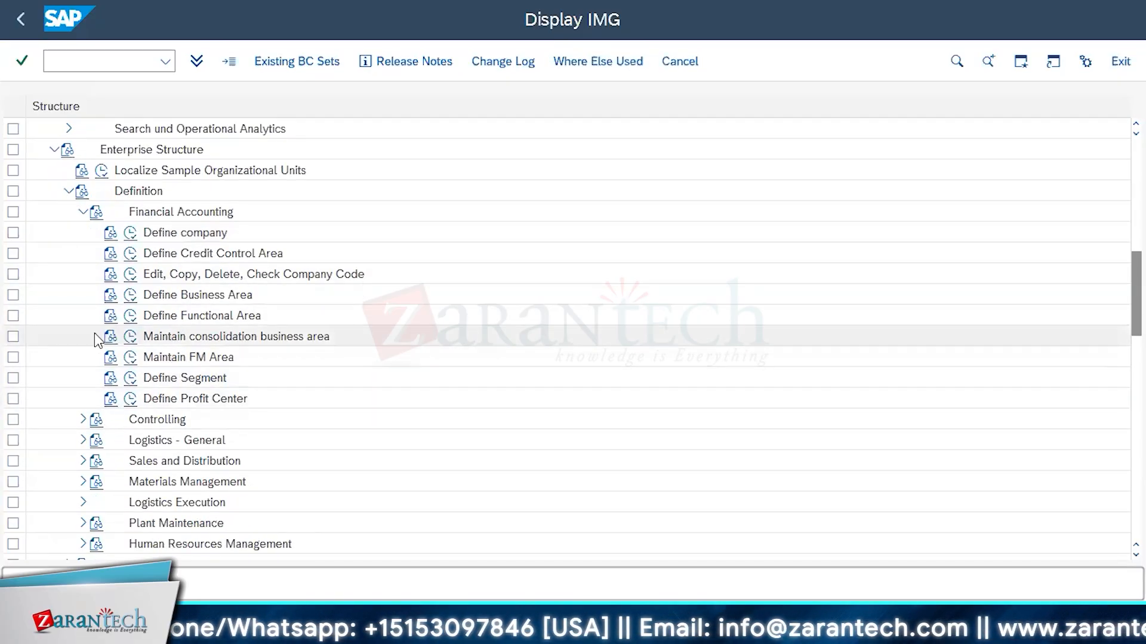
pyautogui.scroll(-10, 95, 338)
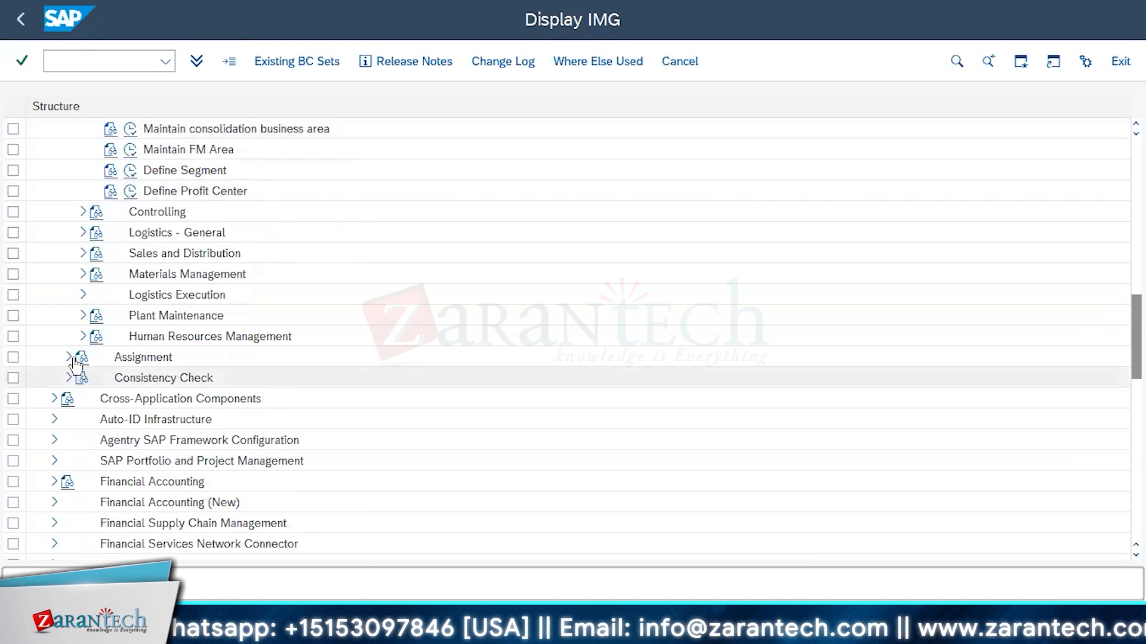
pyautogui.click(70, 358)
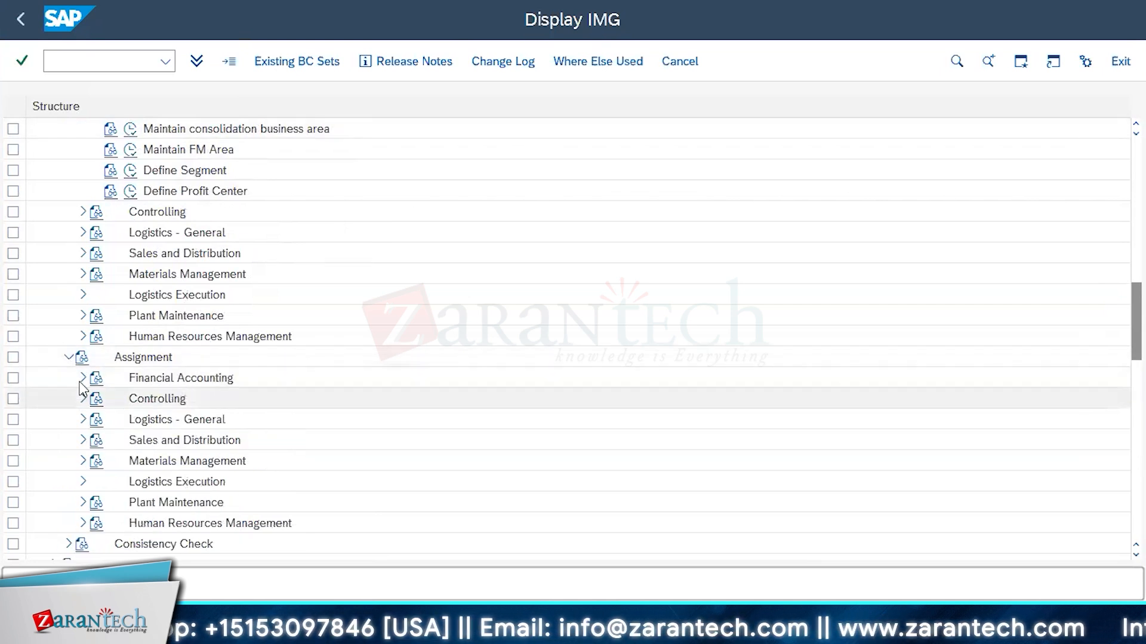
pyautogui.click(82, 379)
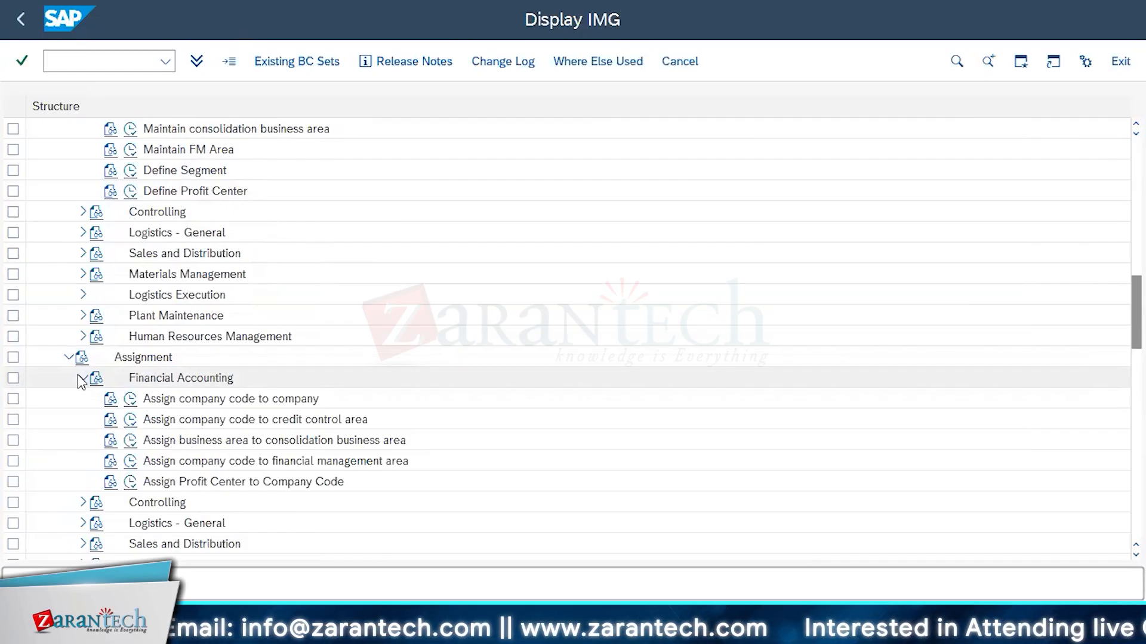
# Expand Financial Accounting (New) and its Financial Accounting Global Settings (New) node
pyautogui.scroll(-5, 82, 382)
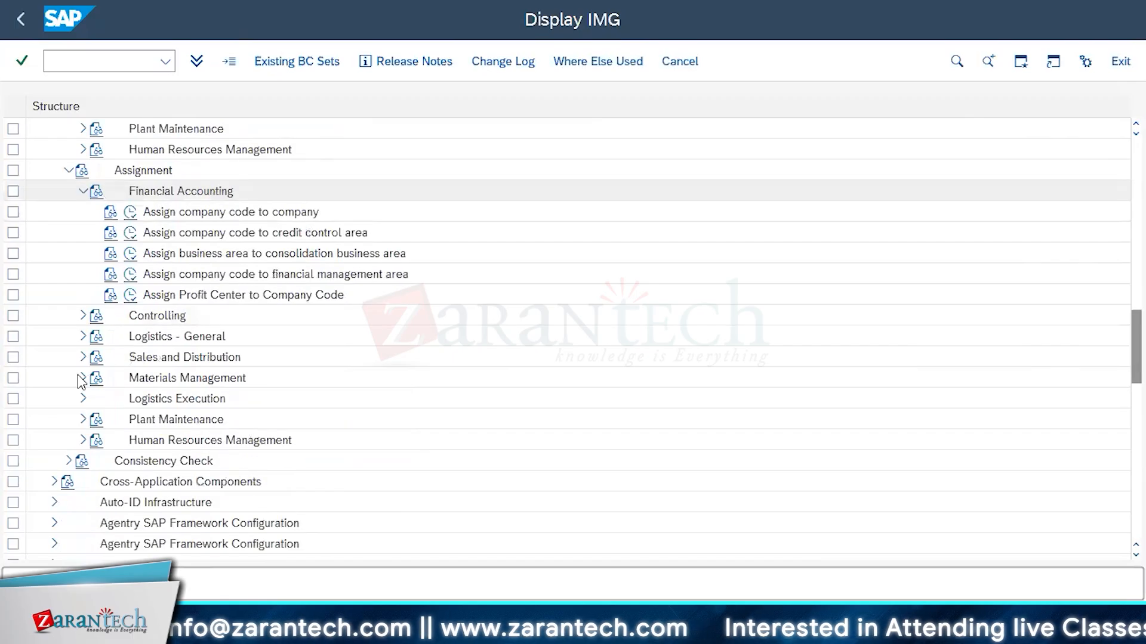
pyautogui.scroll(-2, 82, 382)
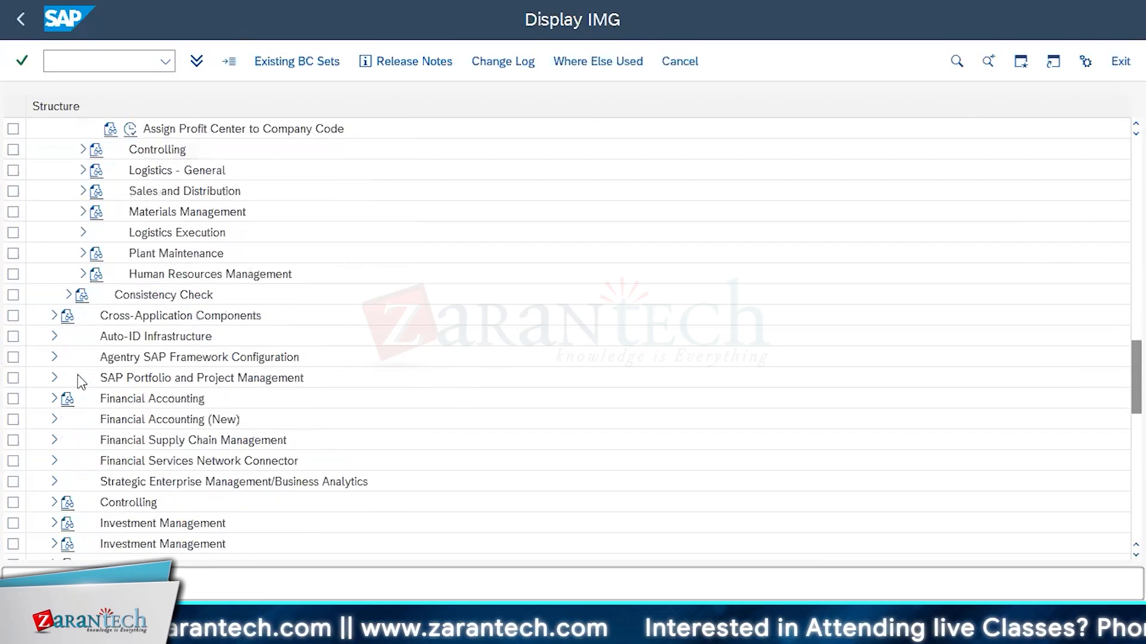
pyautogui.scroll(-2, 82, 381)
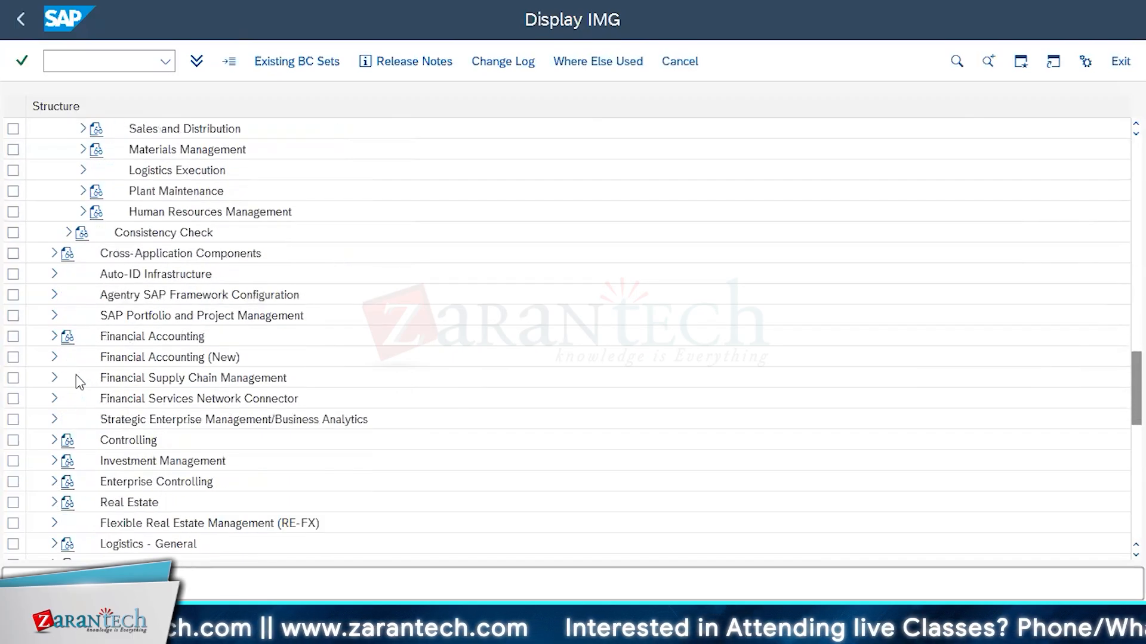
pyautogui.click(55, 358)
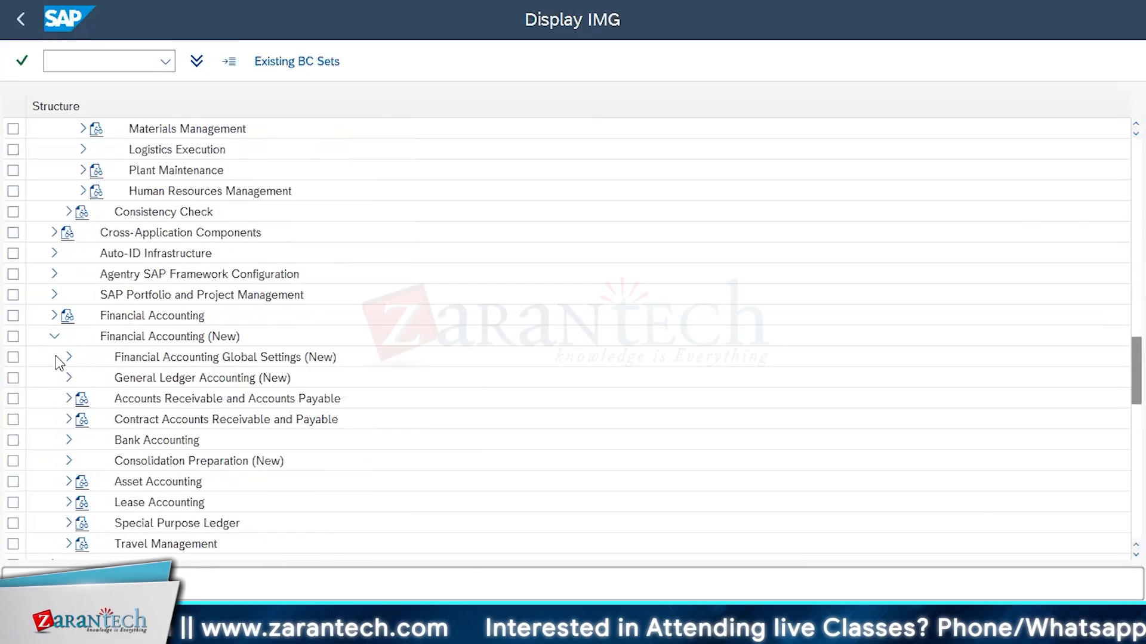
pyautogui.click(69, 358)
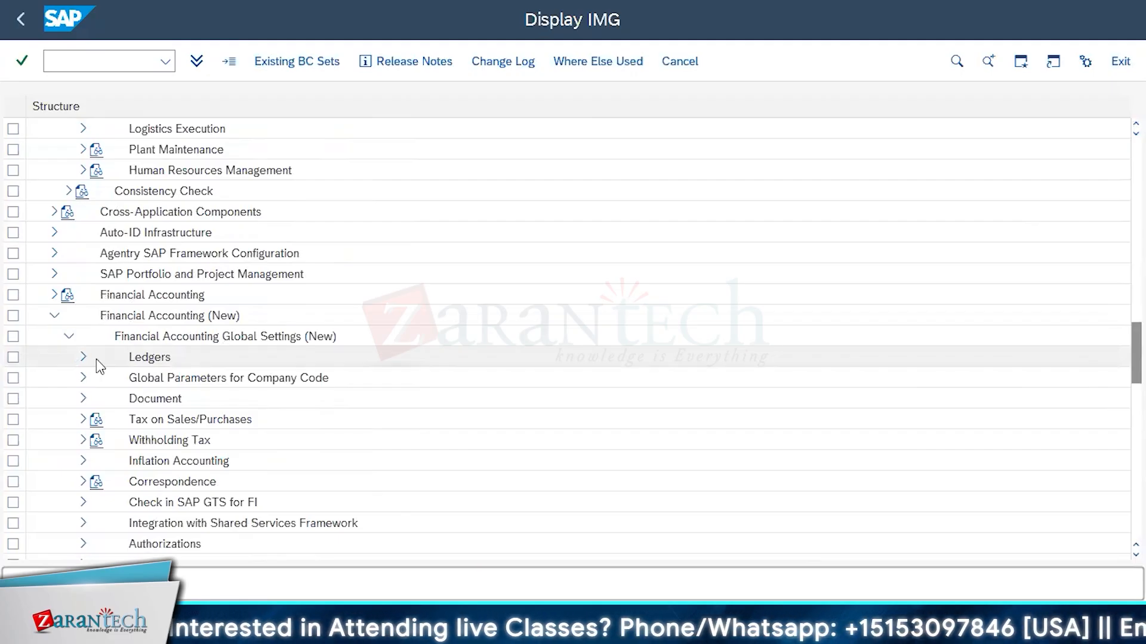
# View the contents of Ledgers and of Global Parameters for Company Code, collapsing each node after viewing
pyautogui.scroll(-2, 96, 358)
pyautogui.click(84, 317)
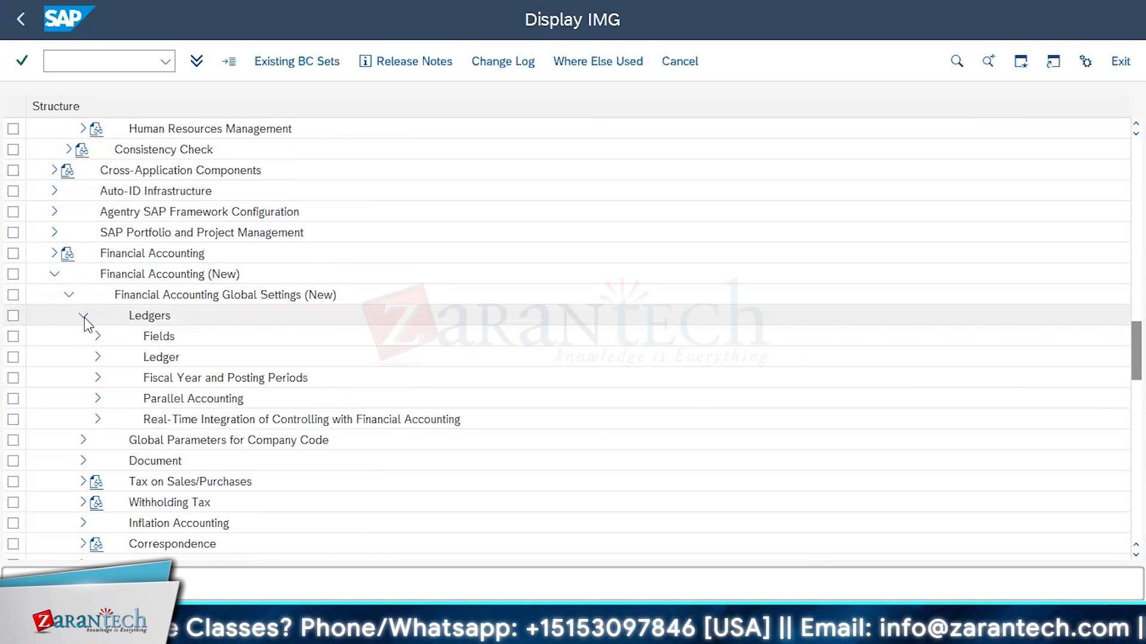
pyautogui.click(83, 317)
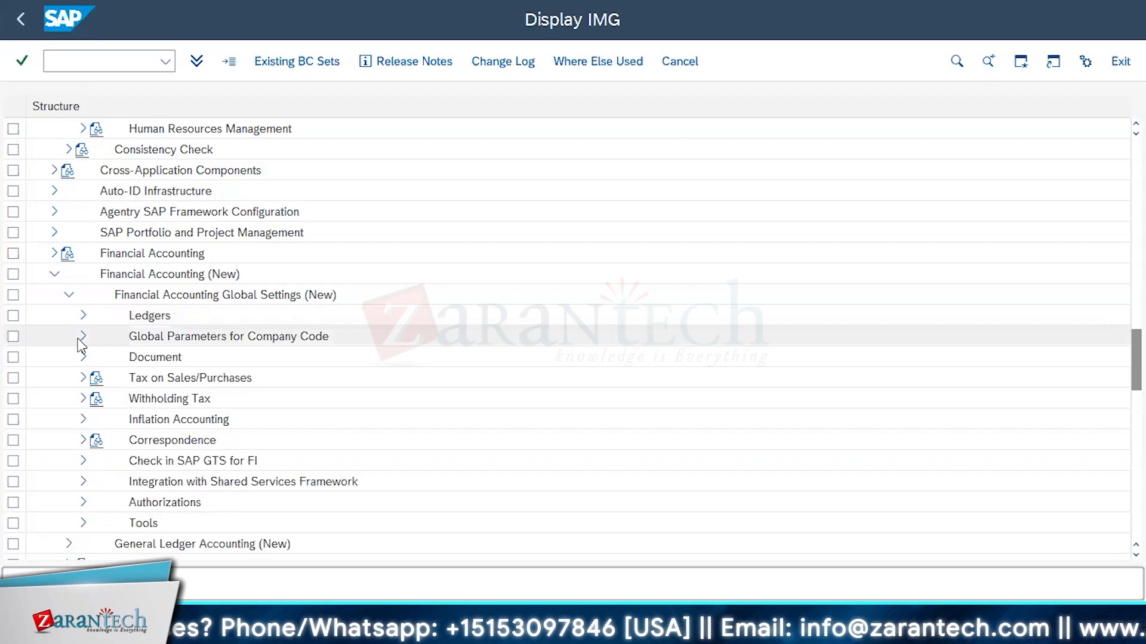
pyautogui.click(77, 338)
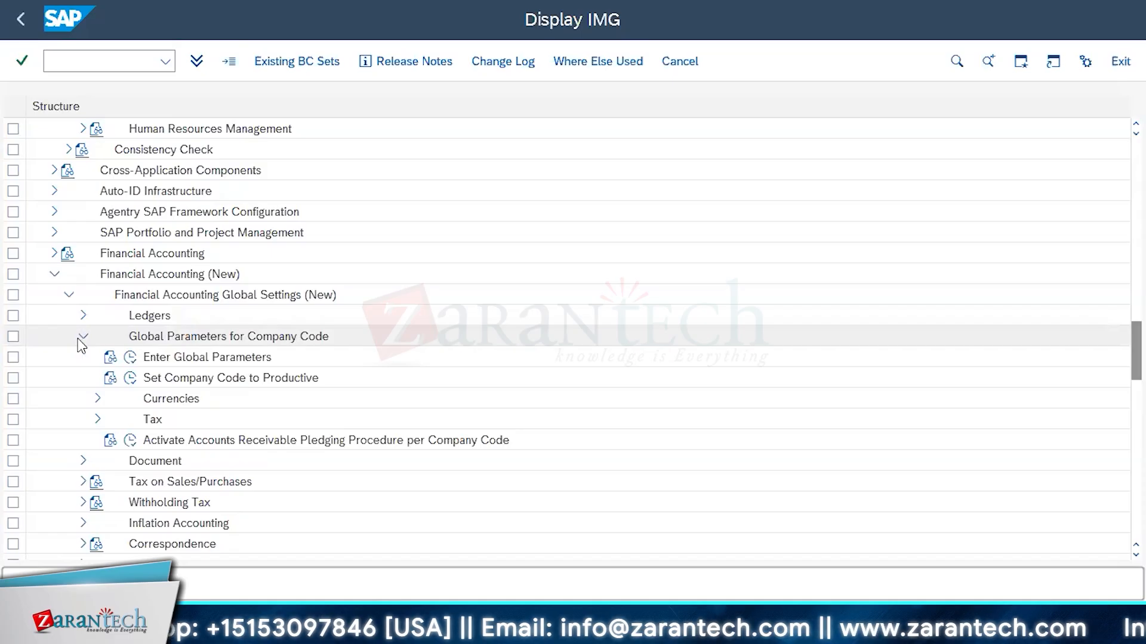
pyautogui.click(82, 337)
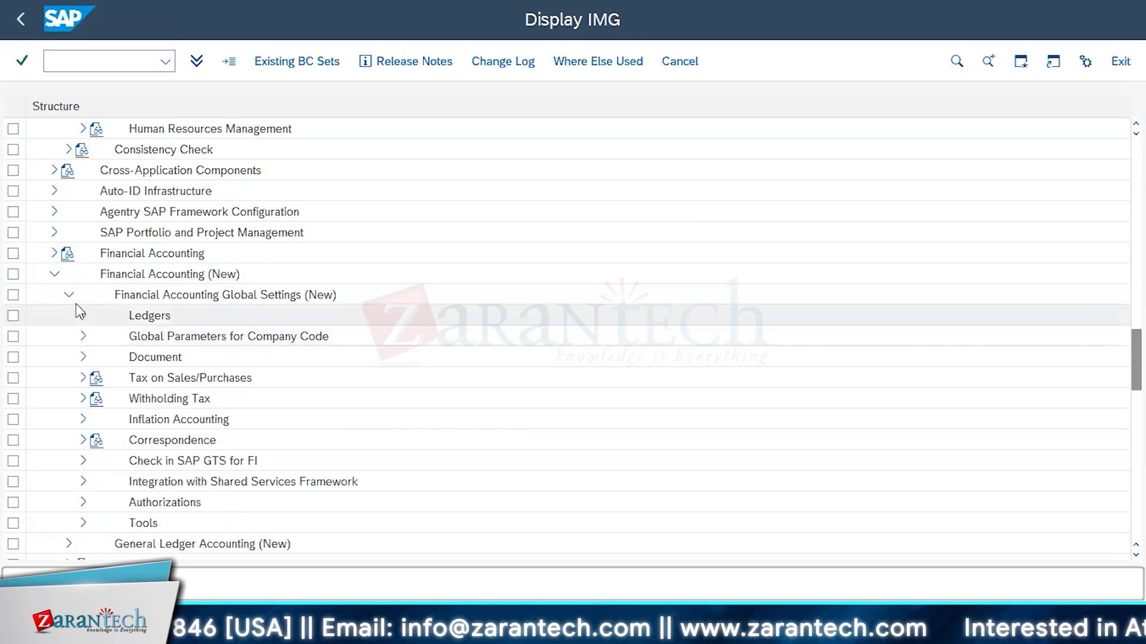
# View the nodes within General Ledger Accounting (New) and collapse it again
pyautogui.scroll(-1, 76, 303)
pyautogui.scroll(-1, 76, 303)
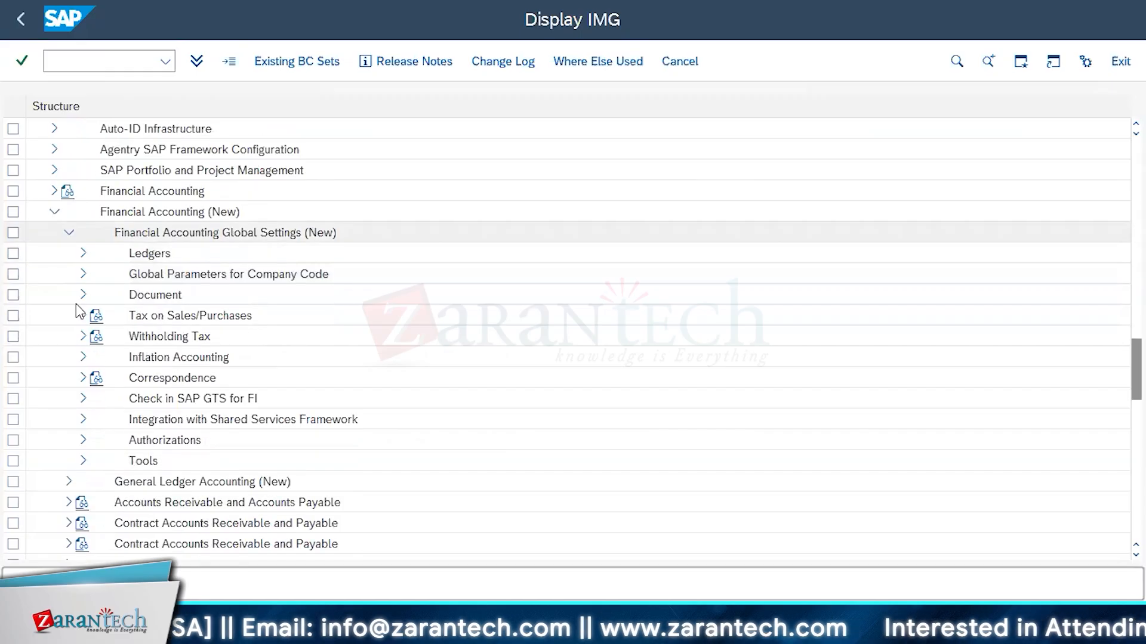
pyautogui.scroll(-3, 74, 376)
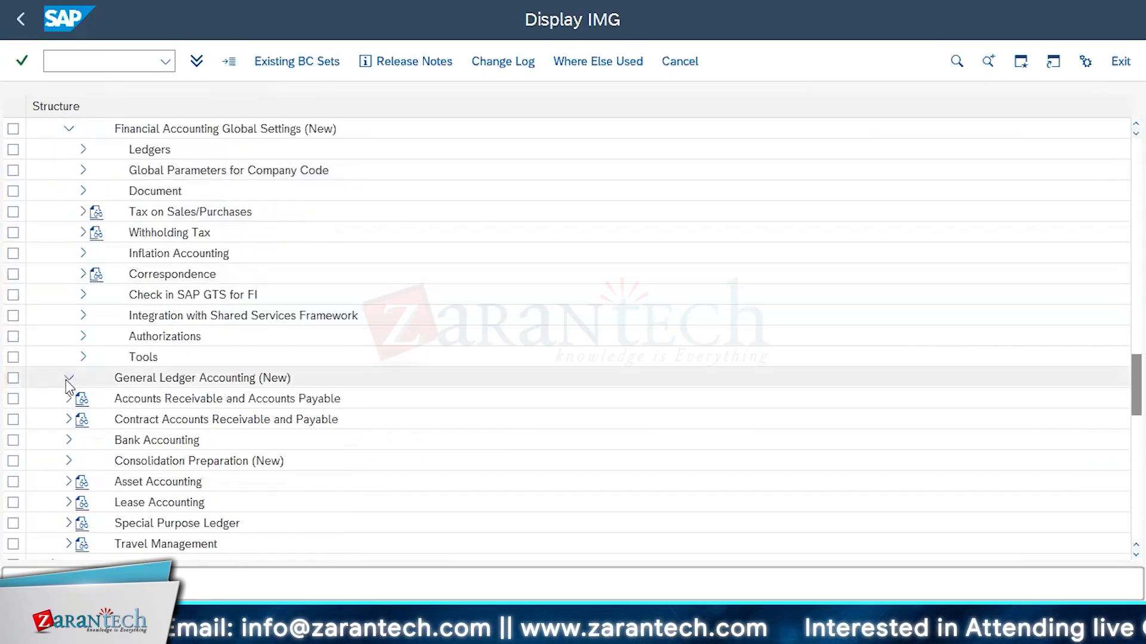
pyautogui.click(67, 379)
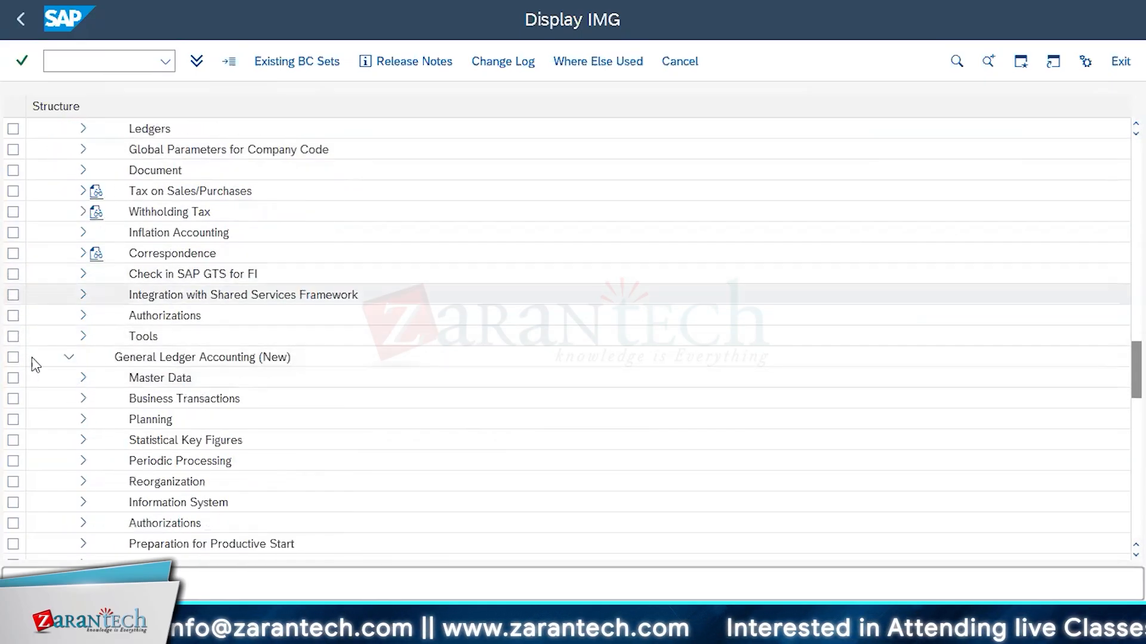
pyautogui.click(68, 358)
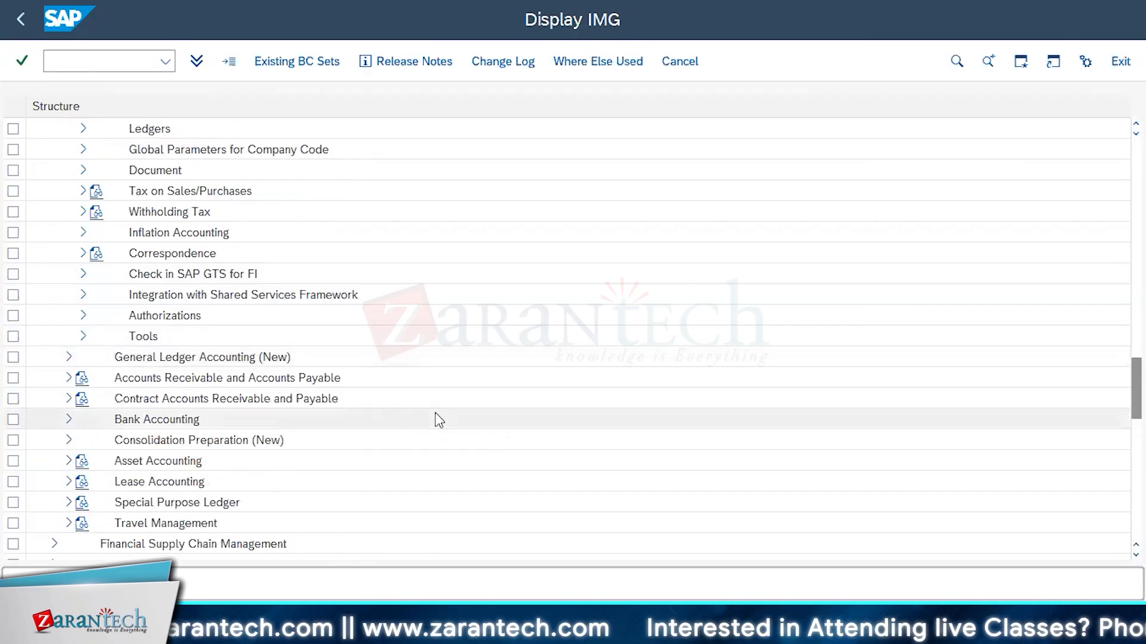
# Expand General Ledger Accounting (New) with its Master Data node and collapse Financial Accounting Global Settings (New)
pyautogui.scroll(3, 435, 414)
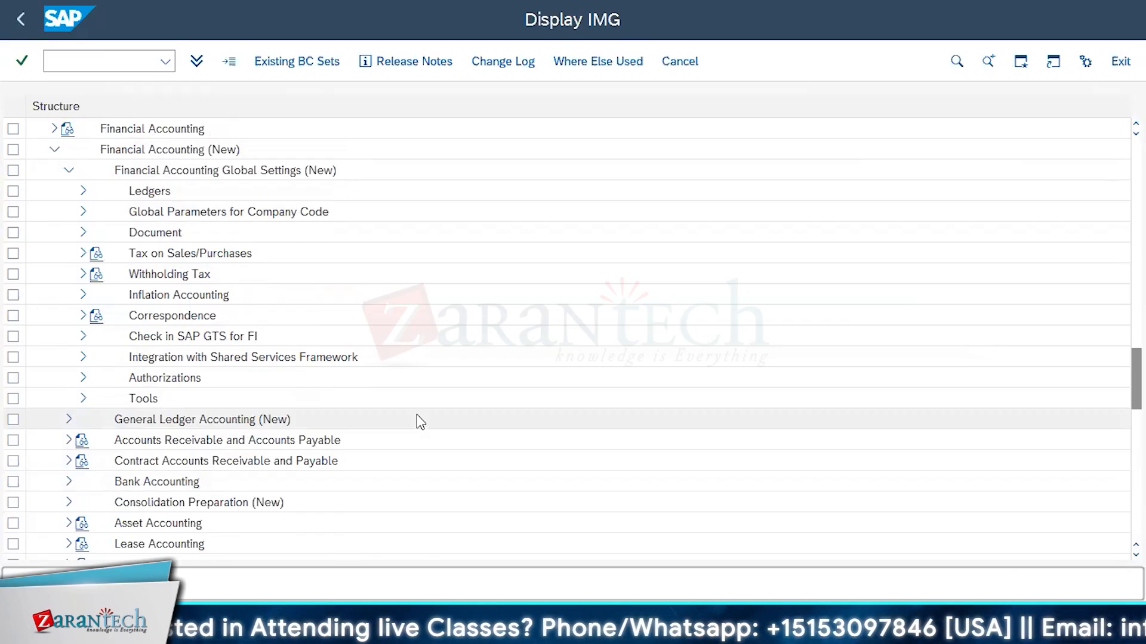
pyautogui.click(70, 420)
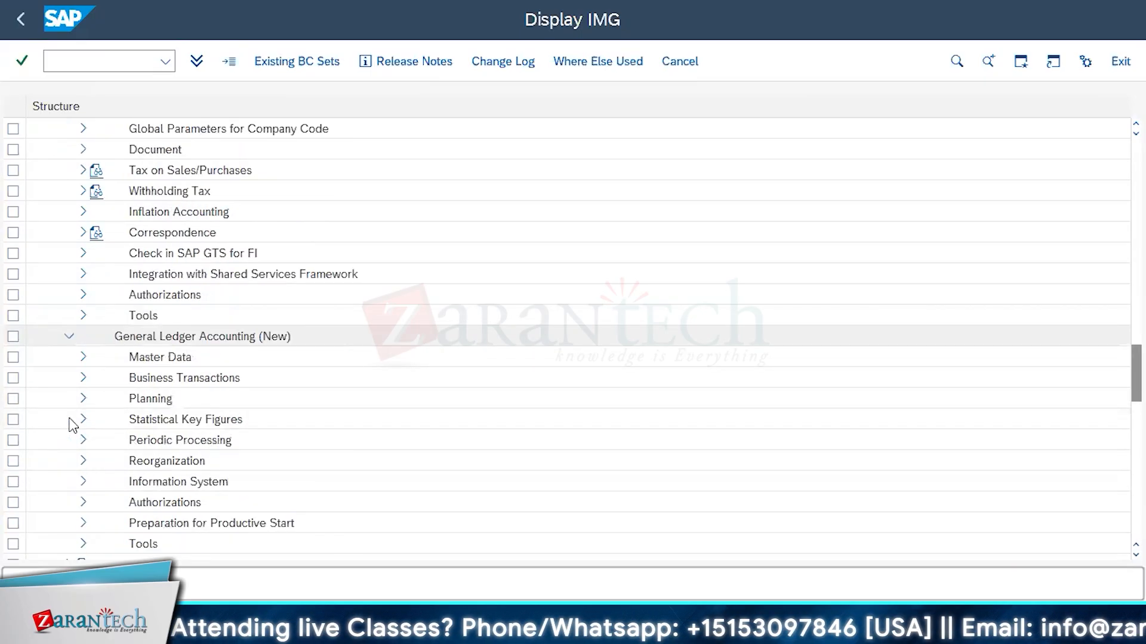
pyautogui.scroll(1, 162, 345)
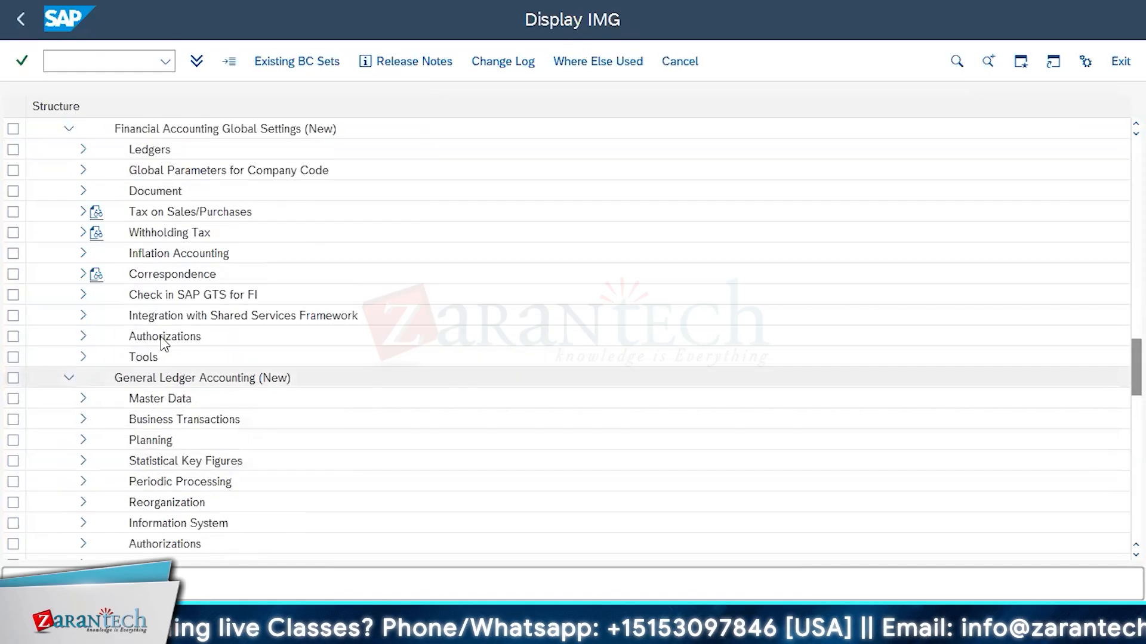
pyautogui.click(69, 130)
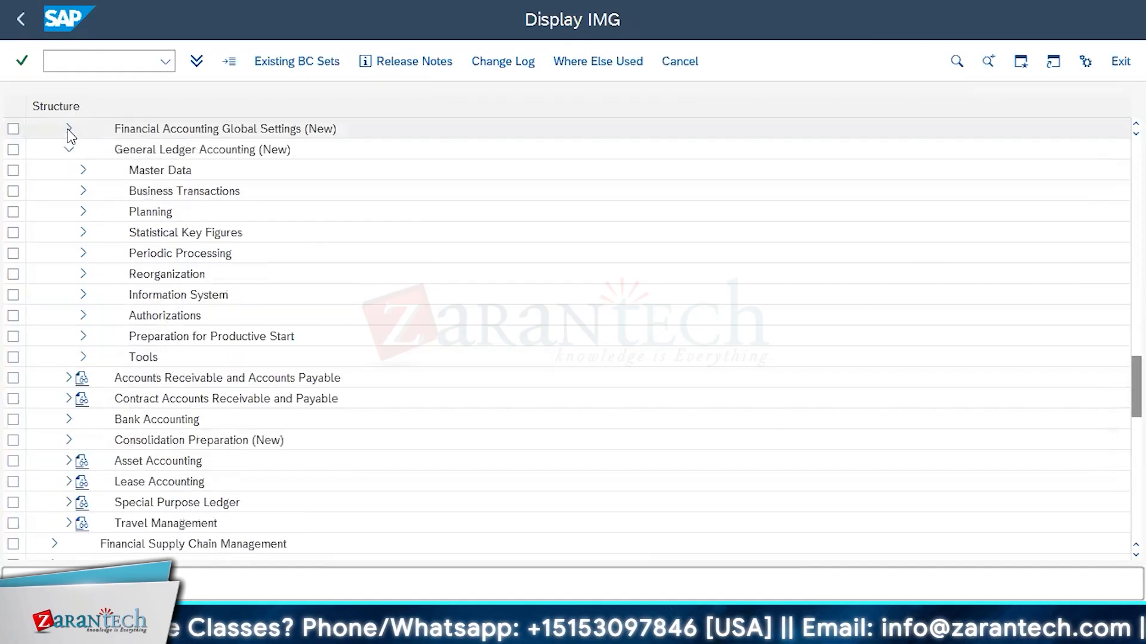
pyautogui.click(81, 170)
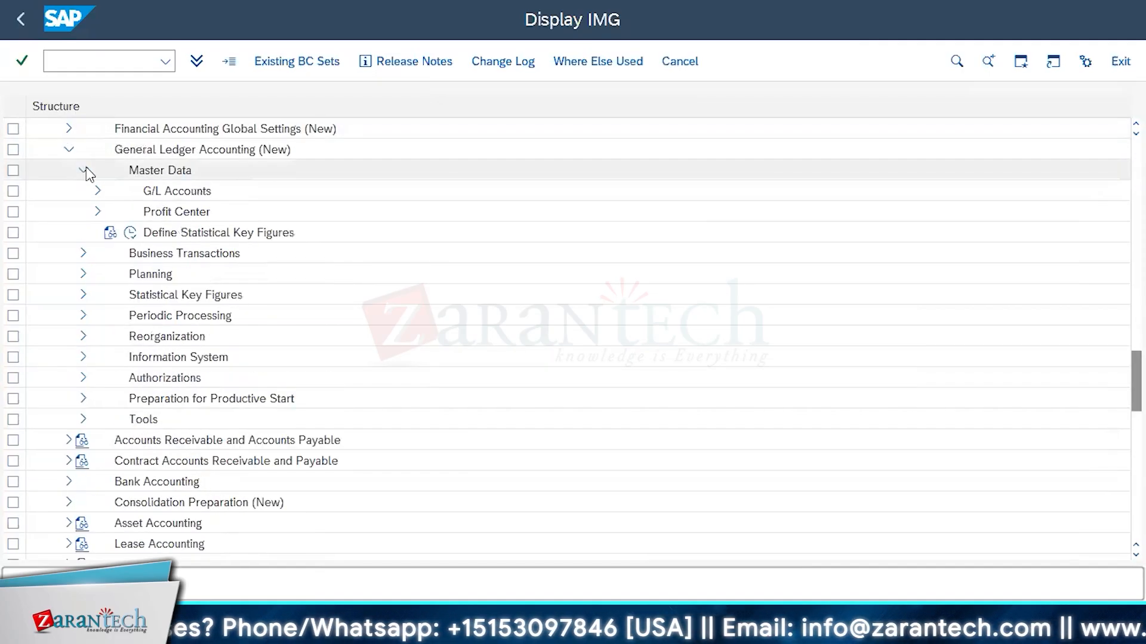
# Expand G/L Accounts and its Preparations node under Master Data, and review the chart of accounts activities it contains
pyautogui.click(99, 191)
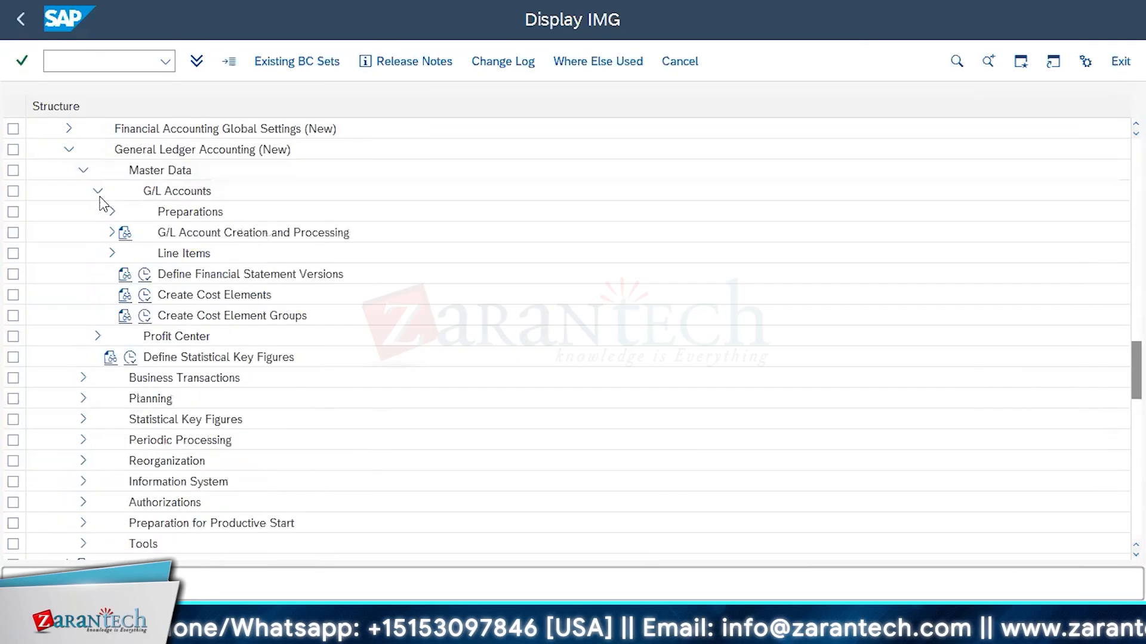
pyautogui.click(112, 212)
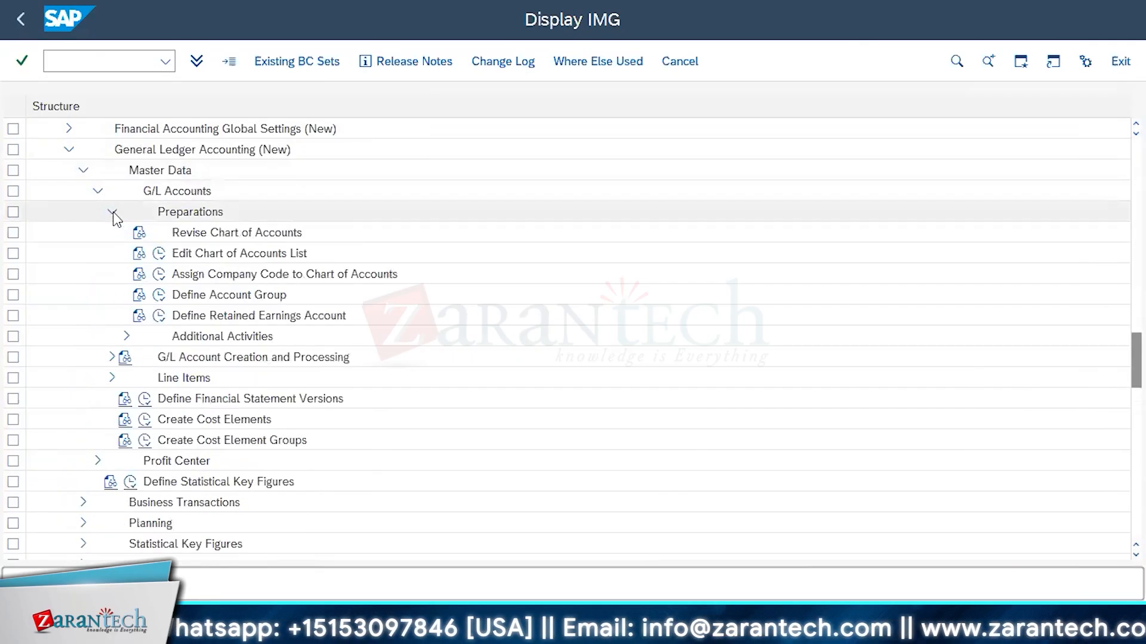
pyautogui.scroll(5, 678, 337)
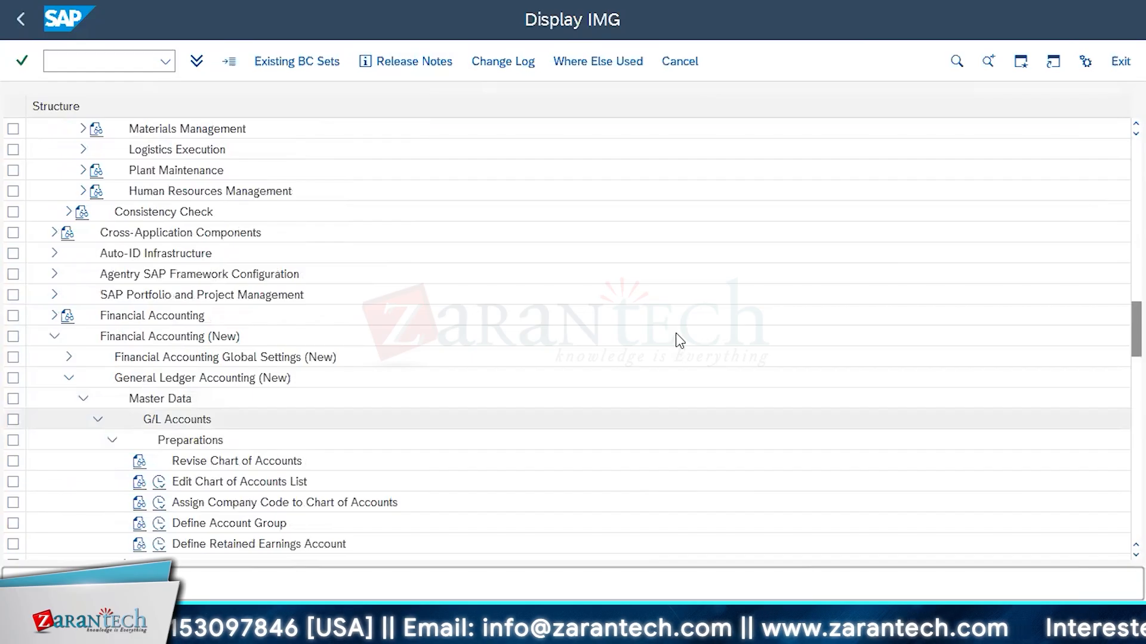
pyautogui.scroll(-5, 676, 335)
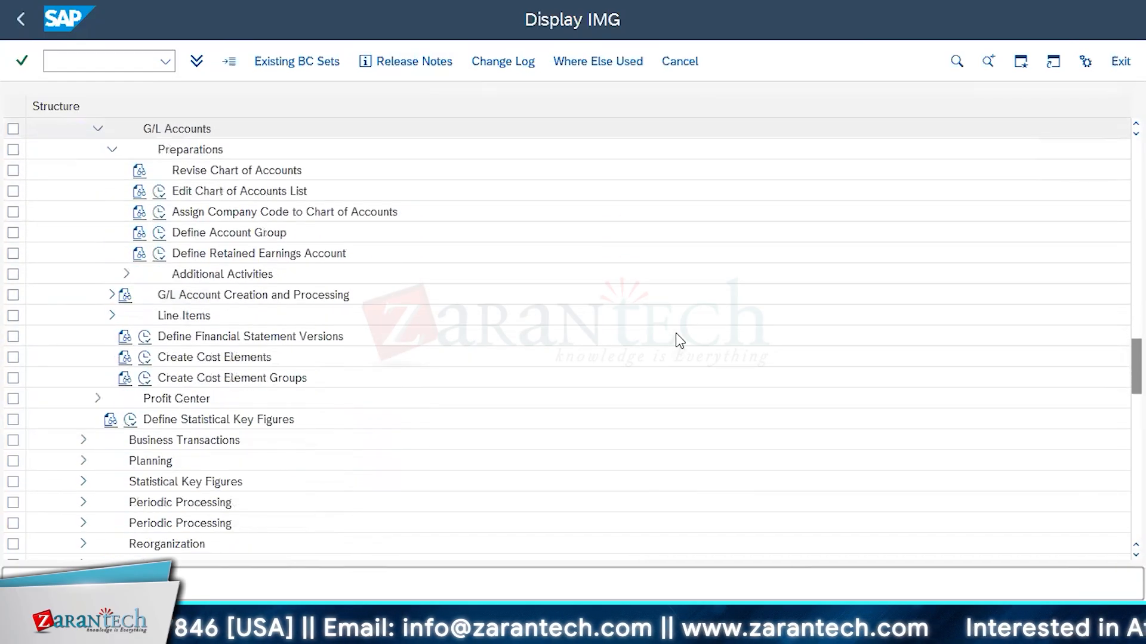
pyautogui.scroll(-2, 675, 333)
pyautogui.scroll(3, 675, 333)
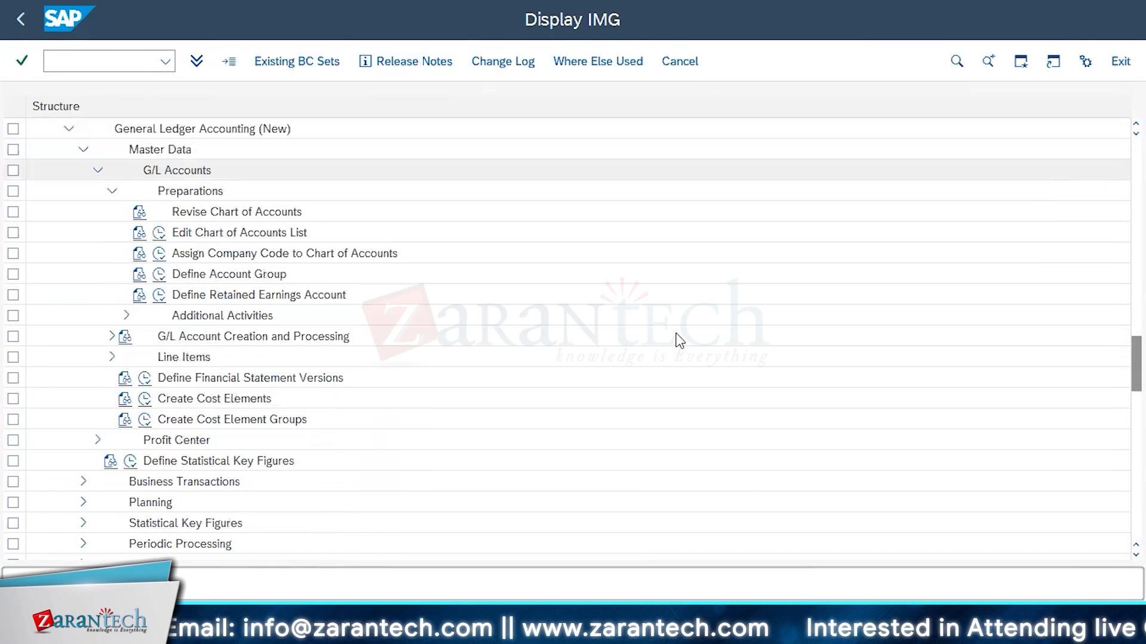
pyautogui.scroll(1, 675, 333)
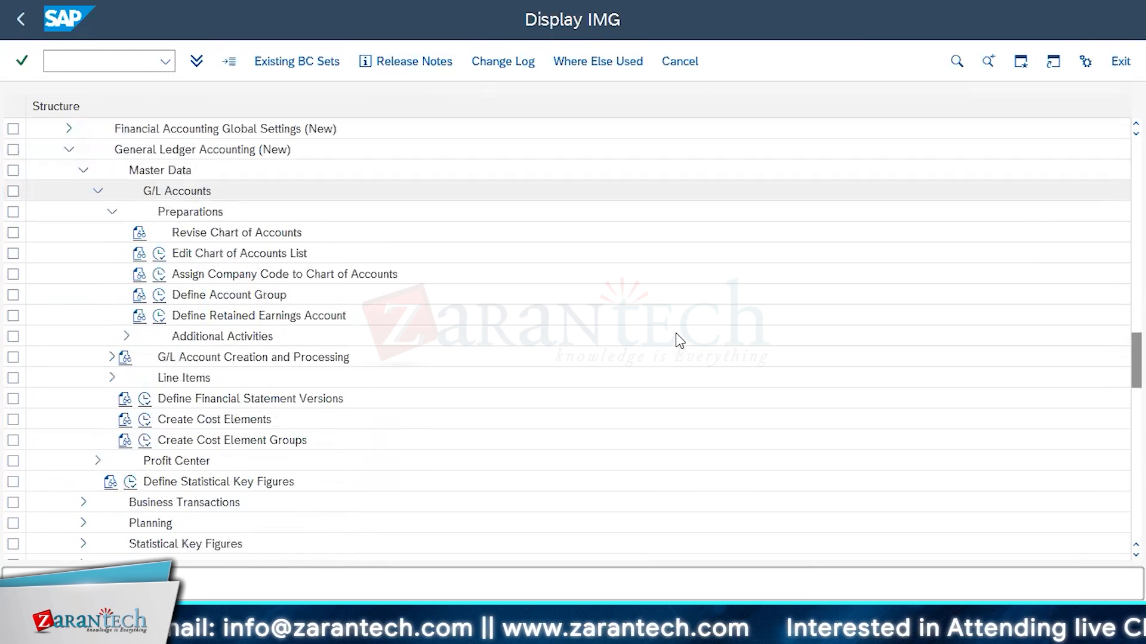
pyautogui.click(170, 169)
pyautogui.click(171, 214)
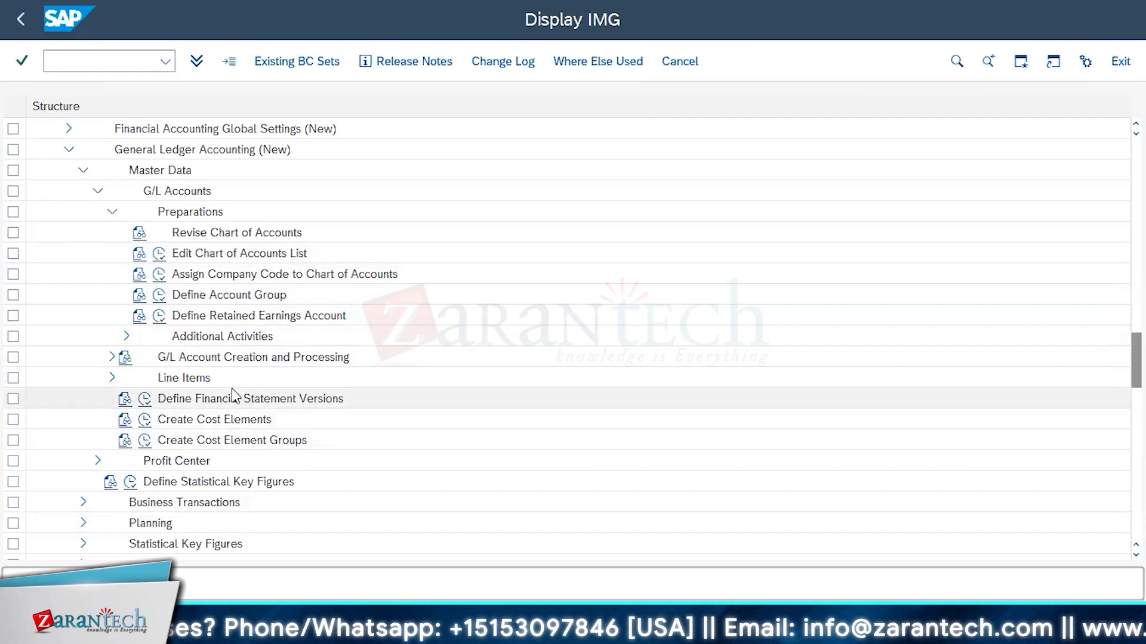
# Open the Edit Chart of Accounts List activity and look through the existing charts of accounts as far as the INT entry
pyautogui.click(159, 254)
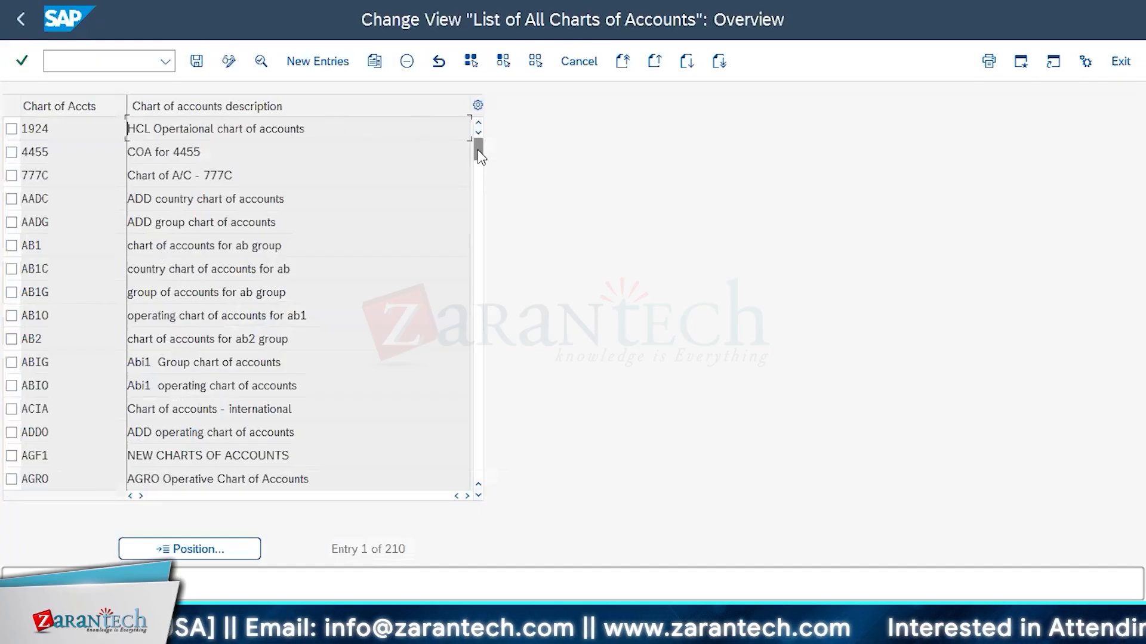
pyautogui.moveTo(477, 146); pyautogui.dragTo(478, 167)
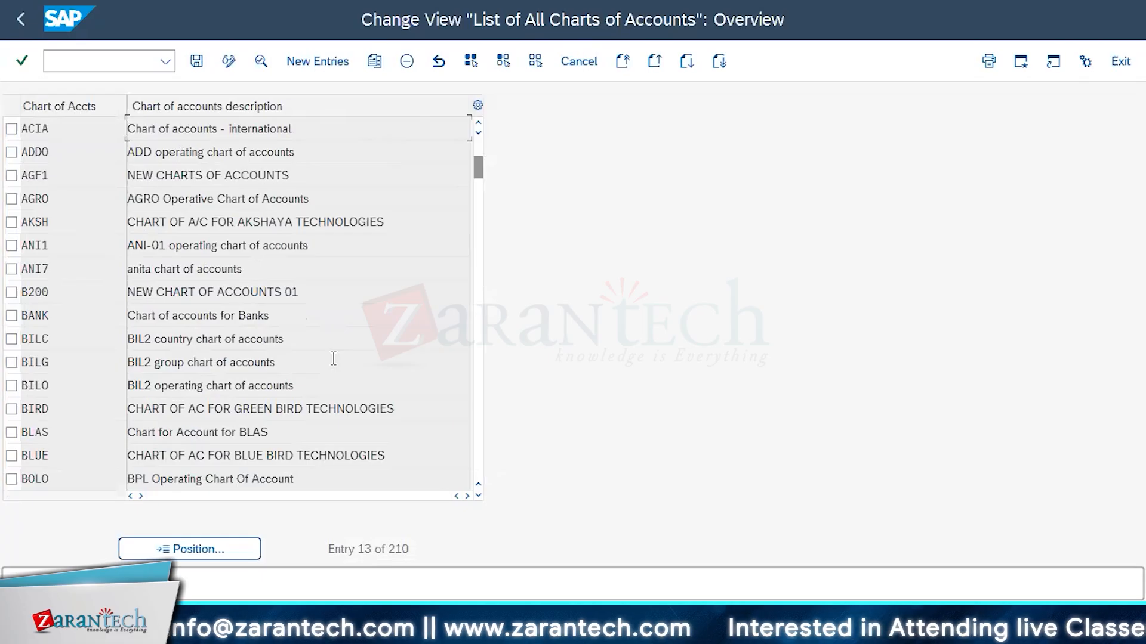
pyautogui.scroll(-1, 333, 358)
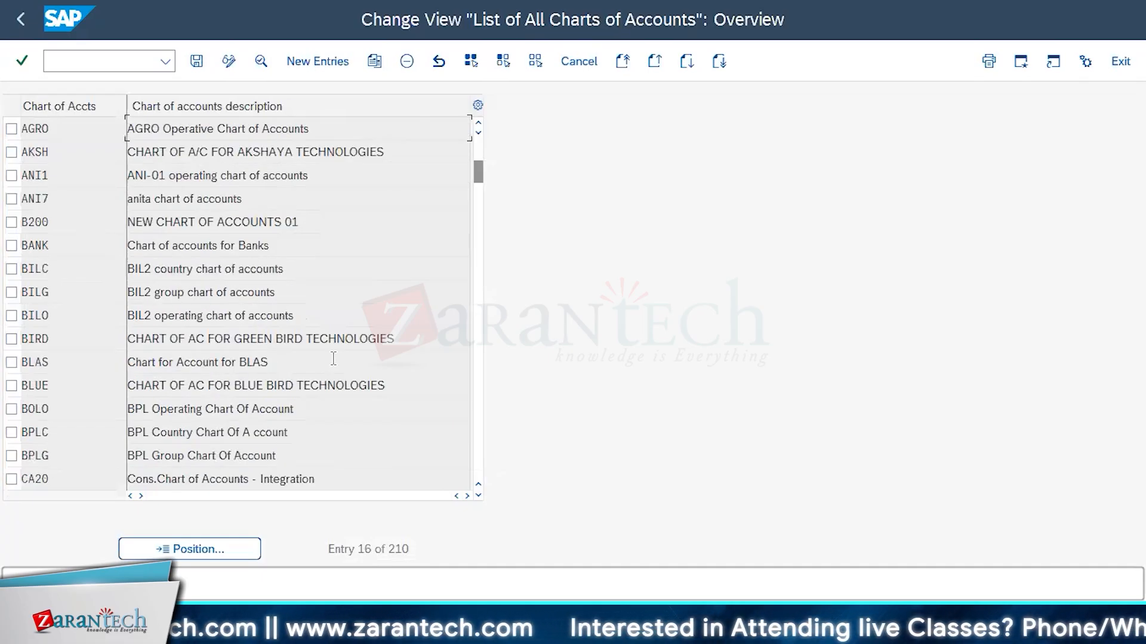
pyautogui.scroll(-1, 333, 358)
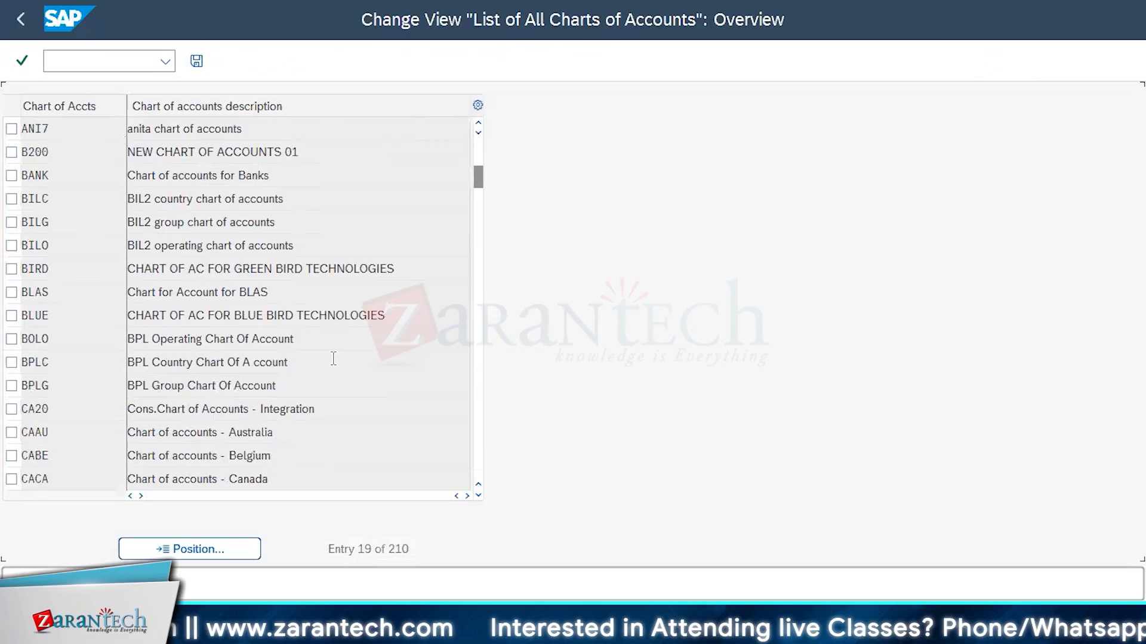
pyautogui.scroll(-1, 333, 358)
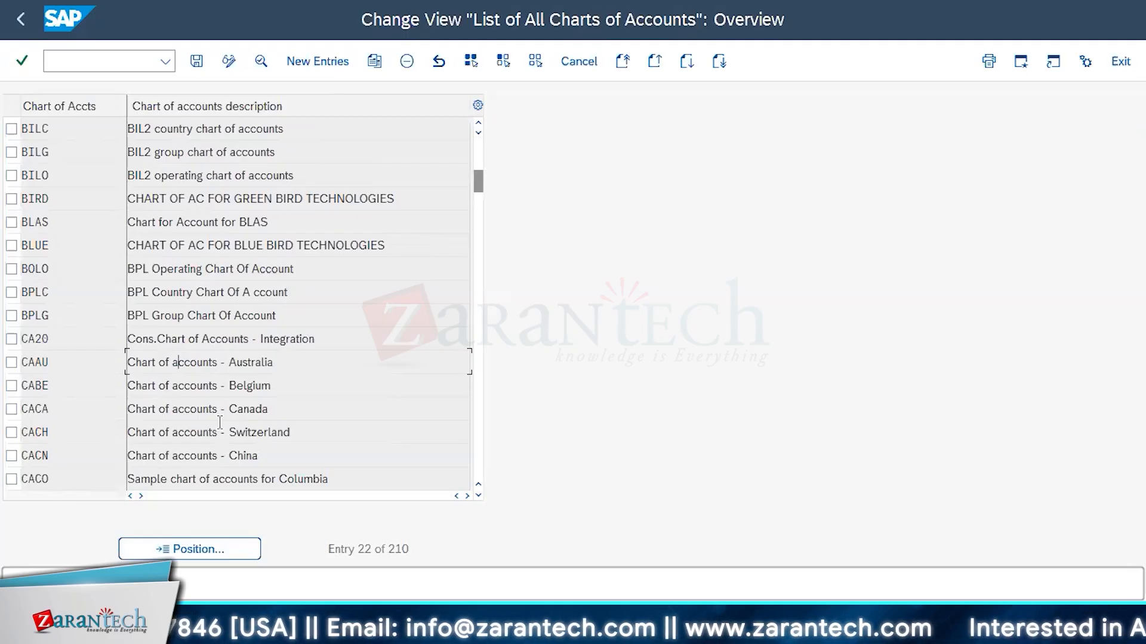
pyautogui.scroll(-1, 220, 422)
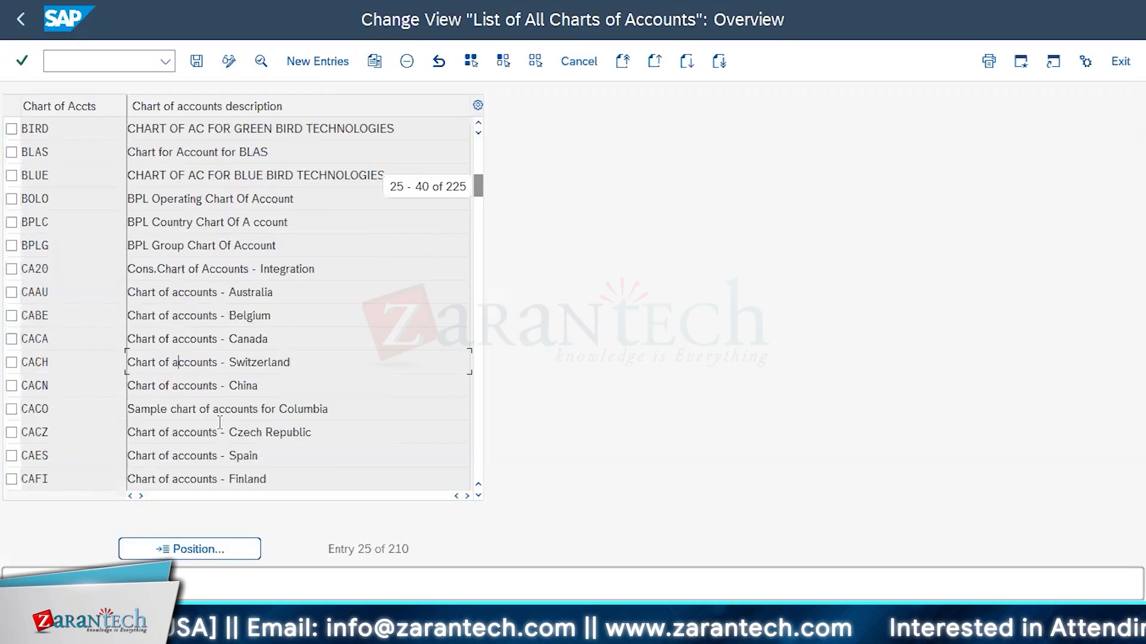
pyautogui.scroll(-1, 220, 422)
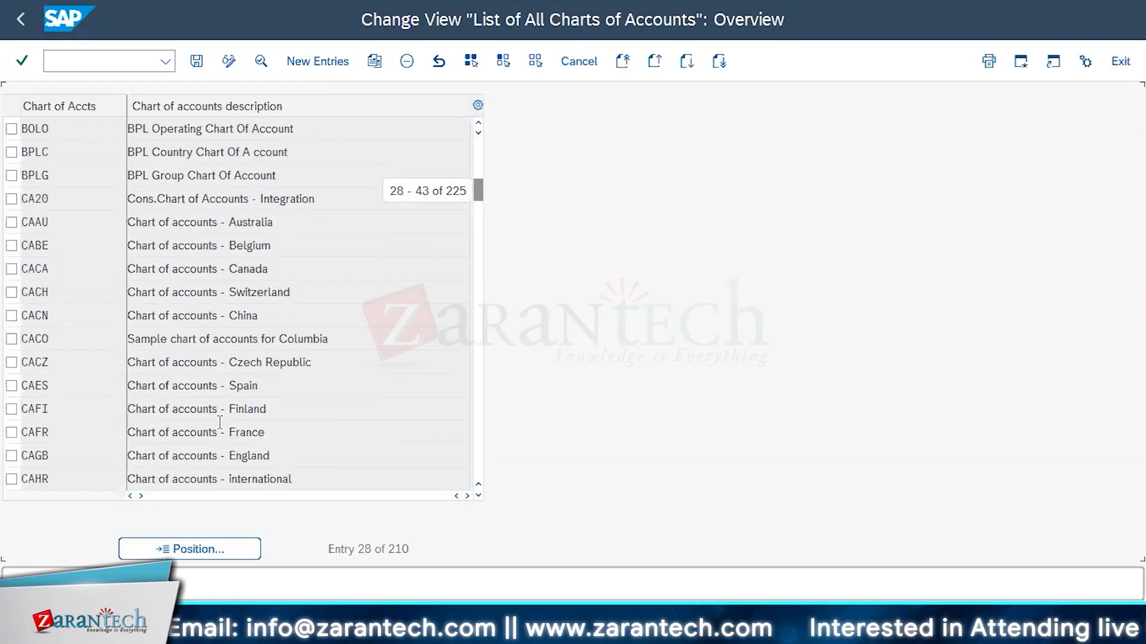
pyautogui.scroll(-2, 220, 422)
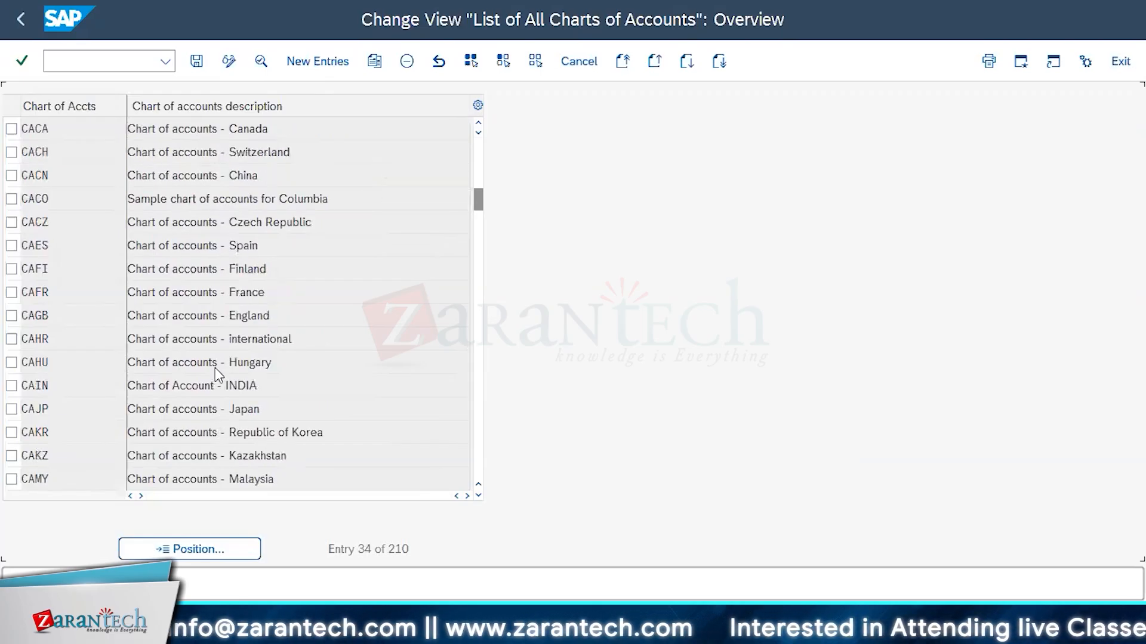
pyautogui.scroll(-1, 216, 368)
pyautogui.scroll(-2, 217, 370)
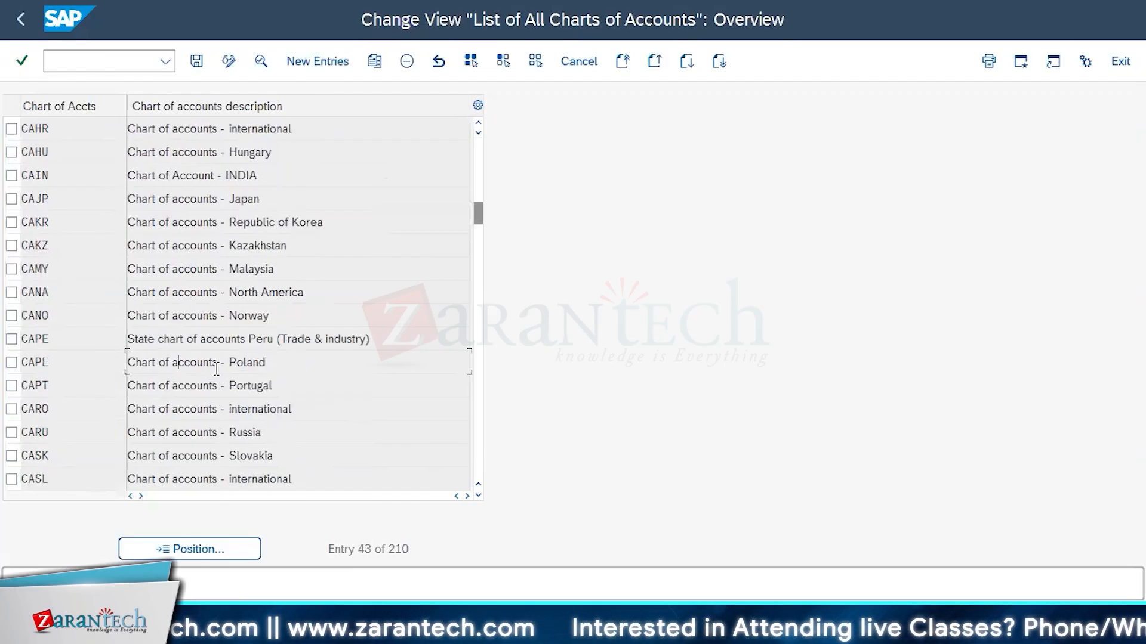
pyautogui.scroll(-1, 216, 370)
pyautogui.scroll(-1, 217, 369)
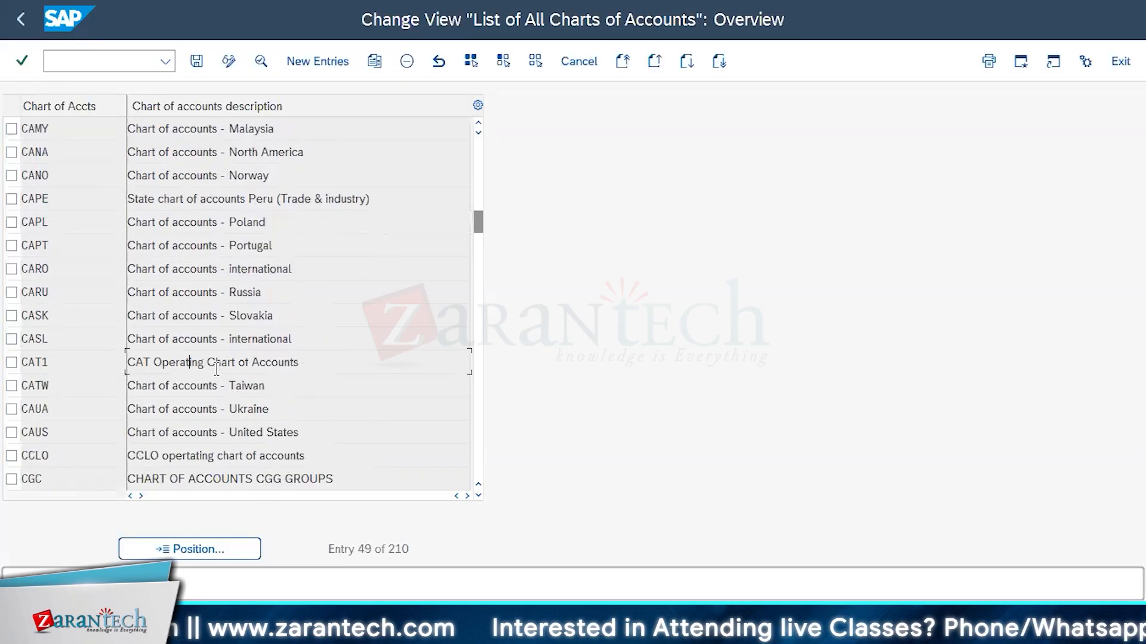
pyautogui.scroll(-1, 217, 369)
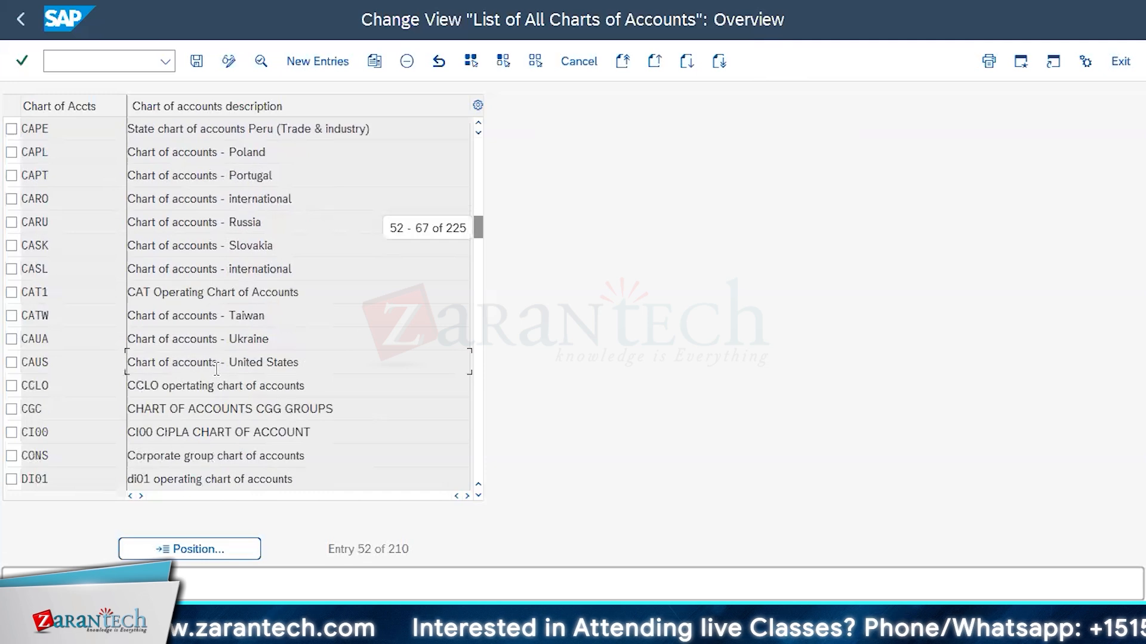
pyautogui.scroll(-1, 217, 369)
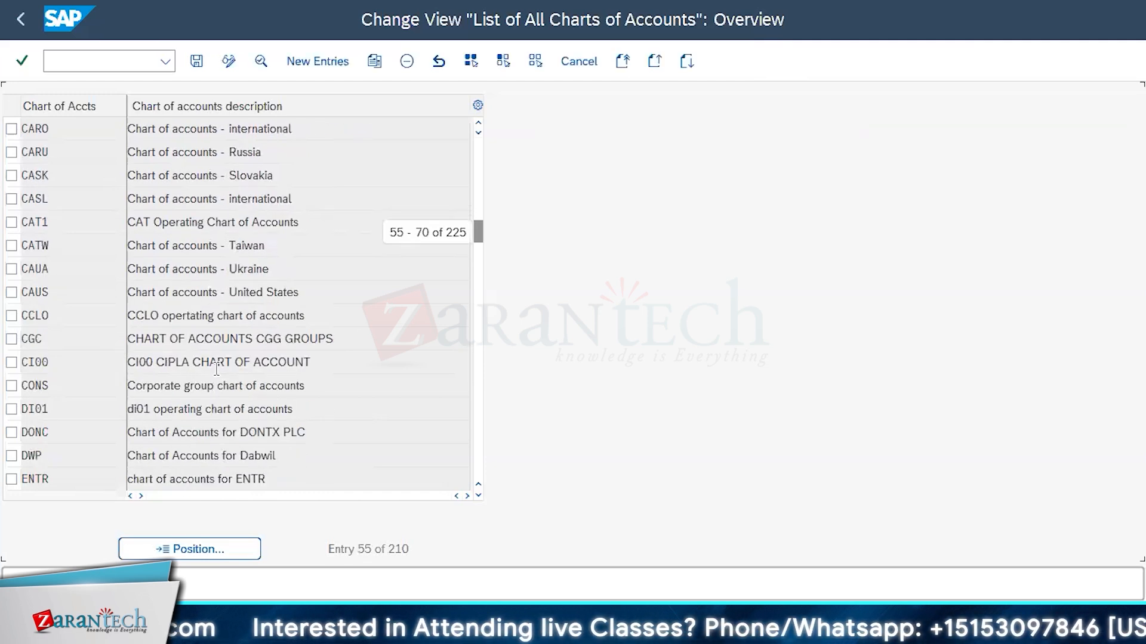
pyautogui.scroll(-10, 217, 370)
pyautogui.scroll(1, 221, 361)
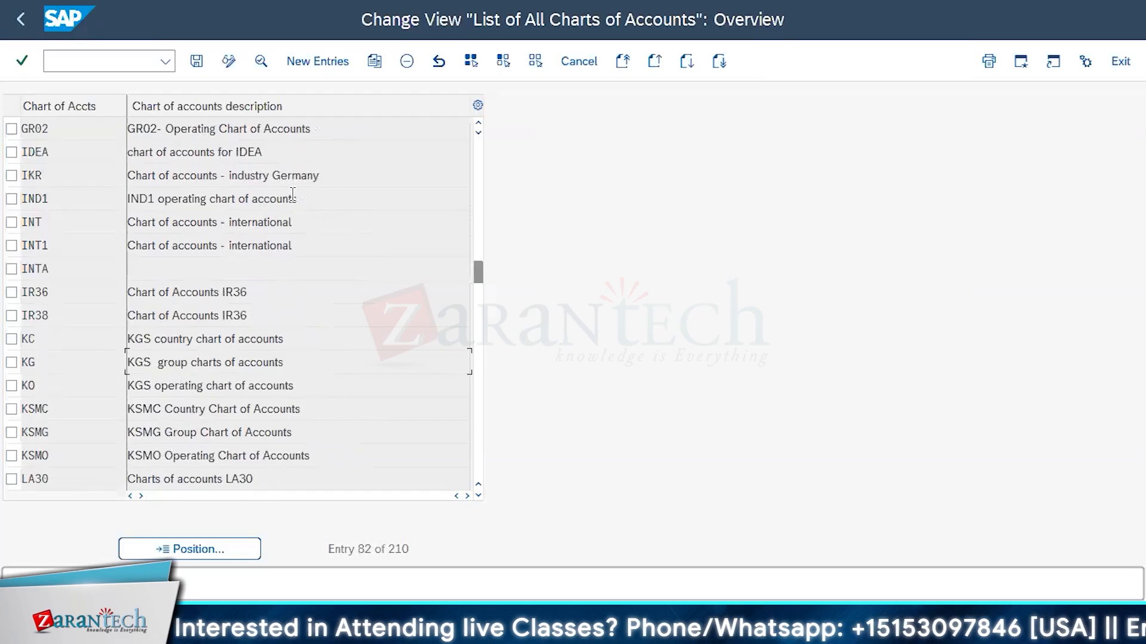
# Examine the details of chart of accounts INT, including G/L account number length, controlling integration options and group chart, and return to the IMG
pyautogui.click(11, 222)
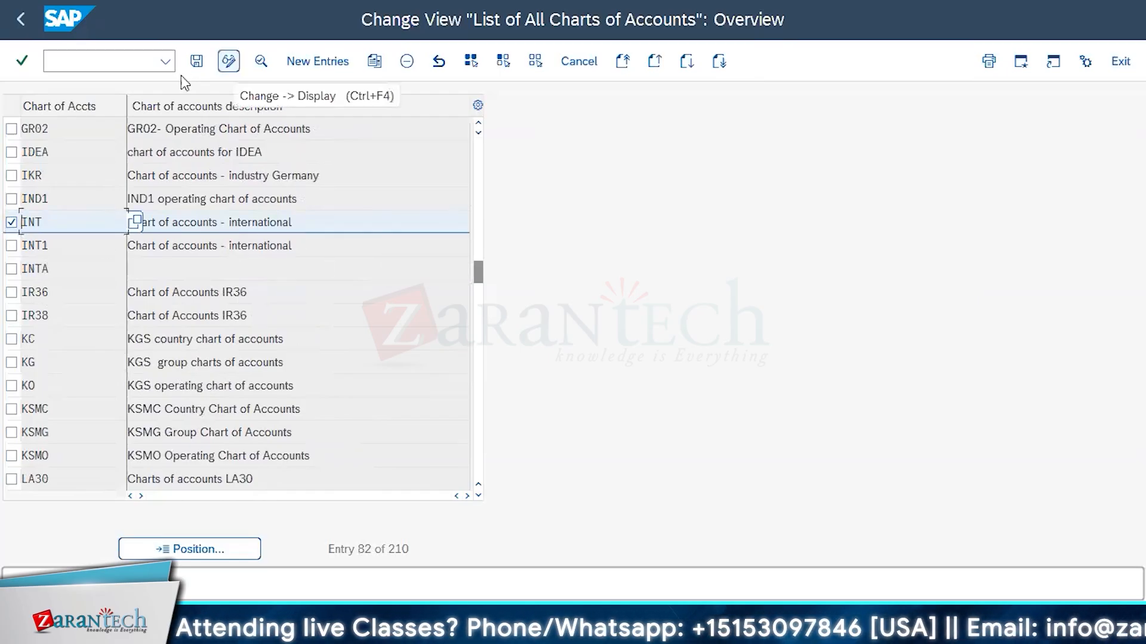
pyautogui.click(261, 61)
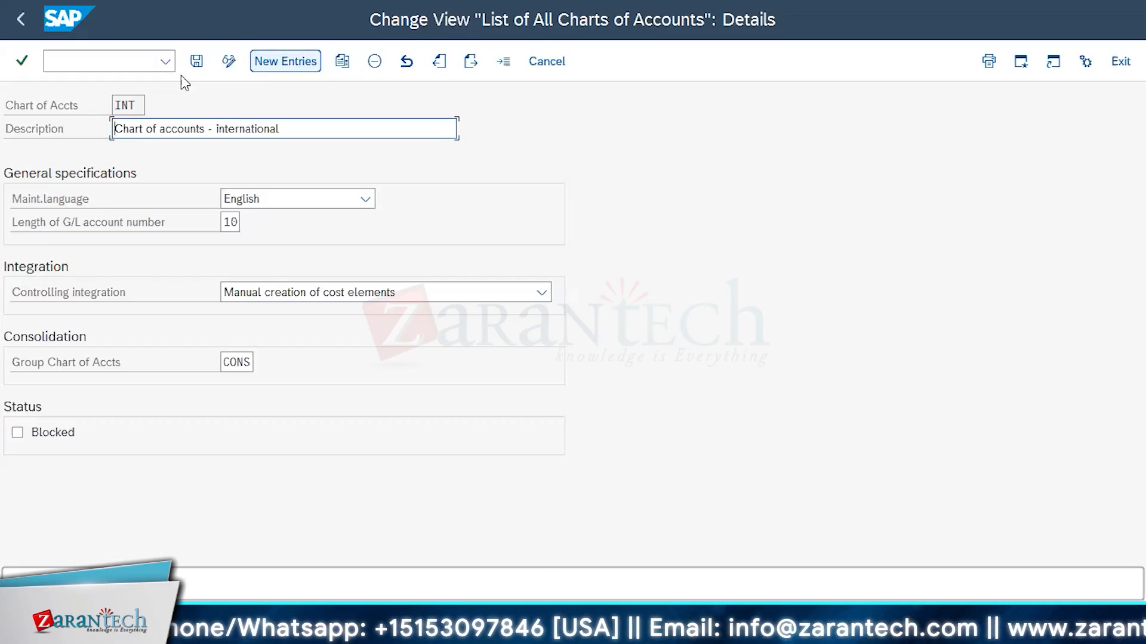
pyautogui.doubleClick(228, 224)
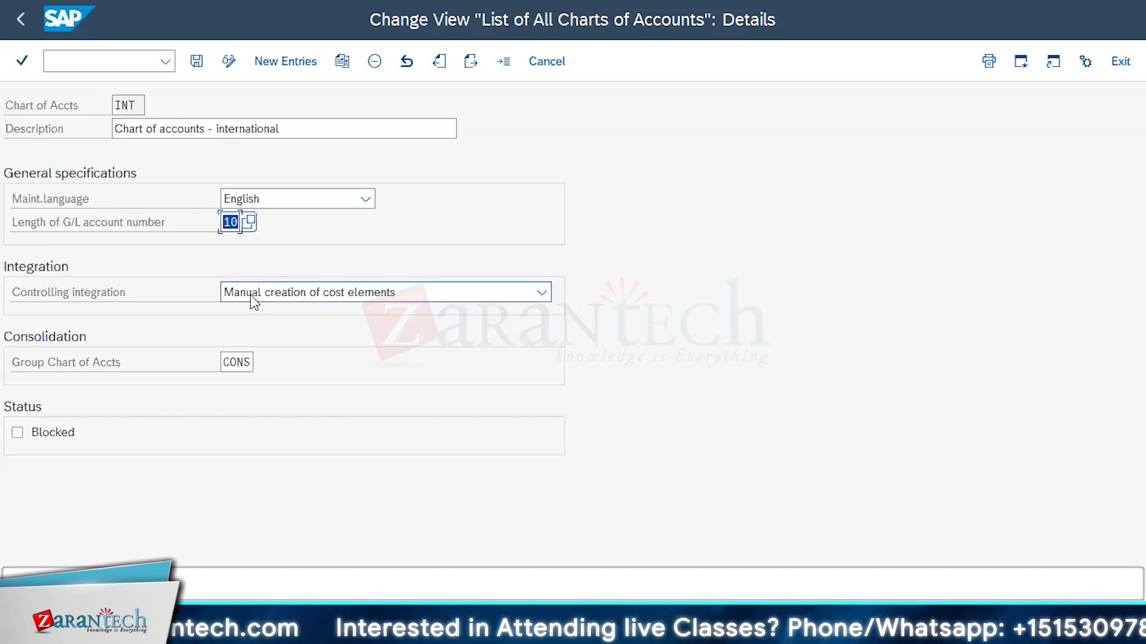
pyautogui.click(541, 292)
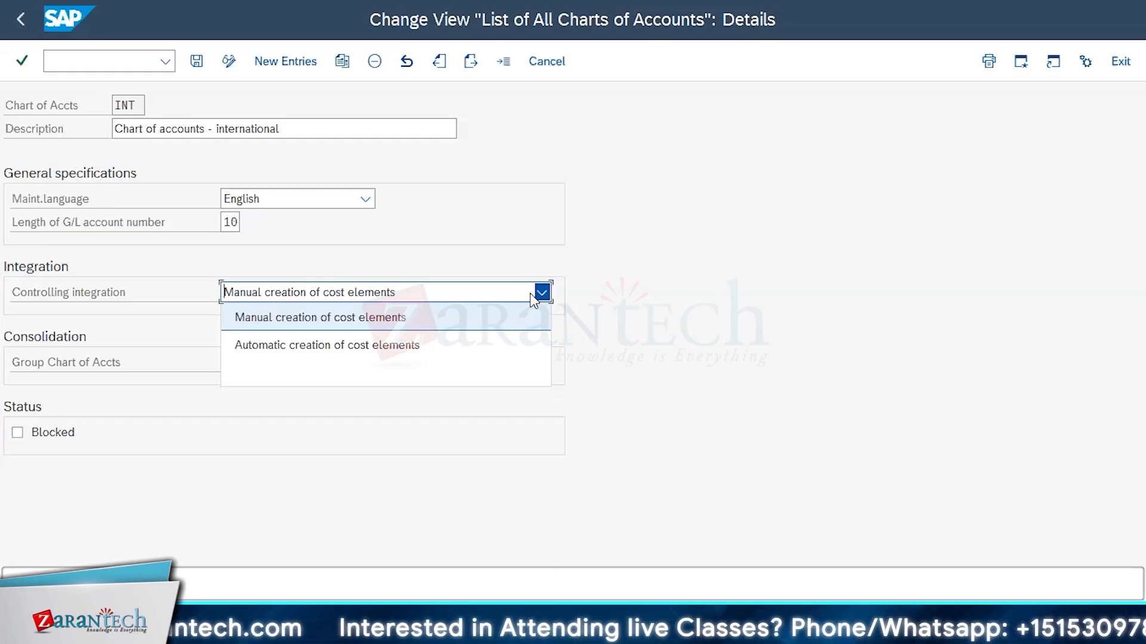
pyautogui.click(409, 418)
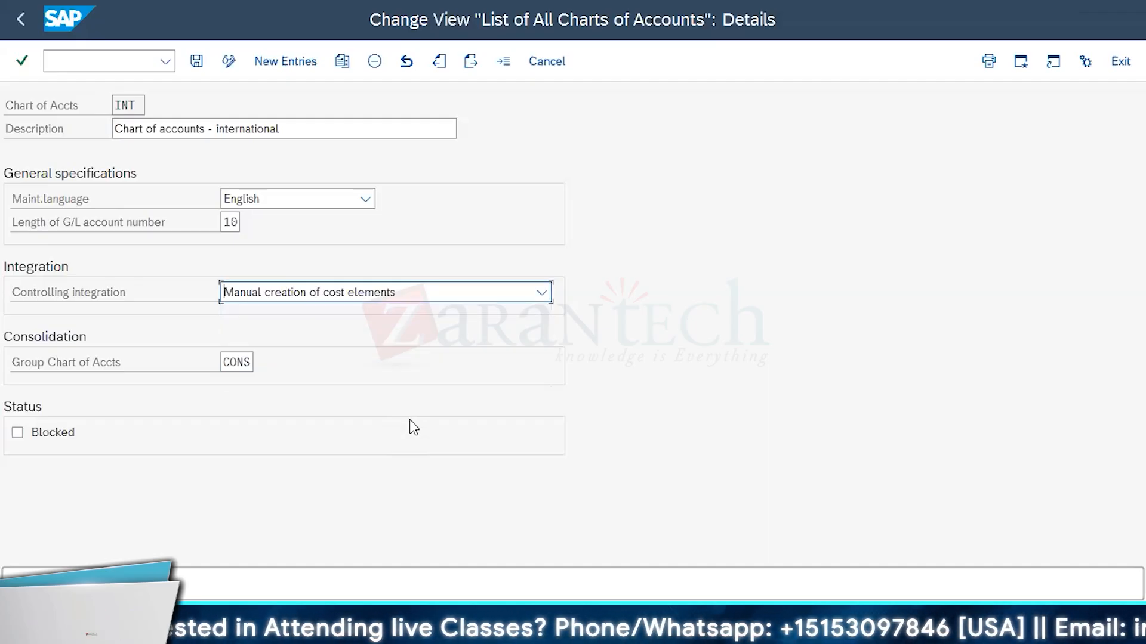
pyautogui.click(248, 363)
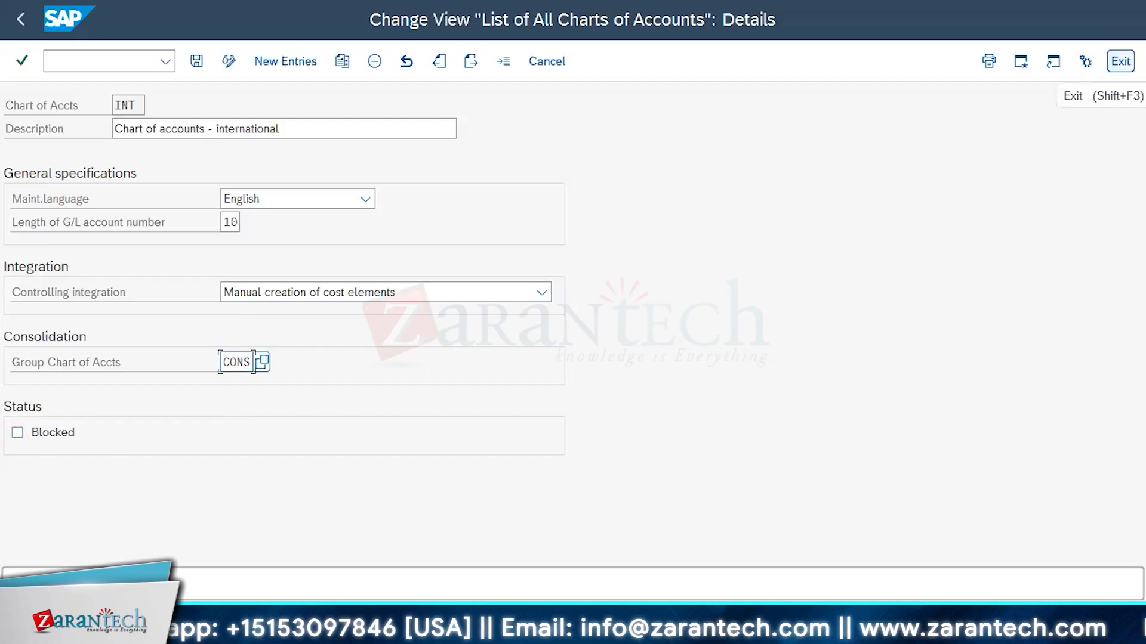
pyautogui.click(1121, 61)
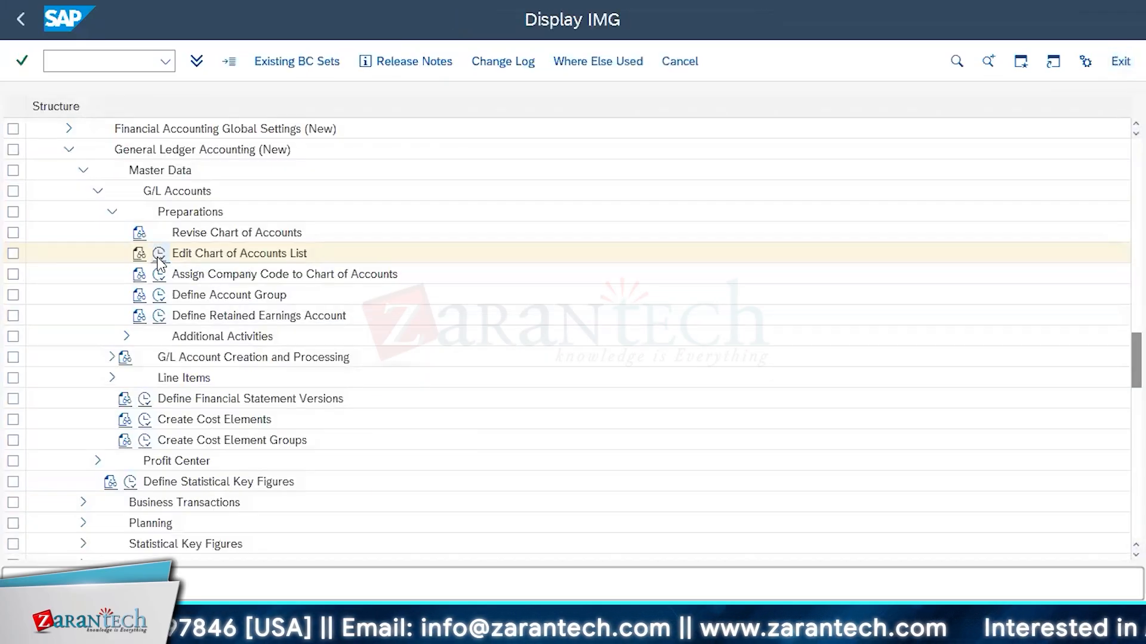
# Reopen the Edit Chart of Accounts List activity and position the list at chart of accounts viv
pyautogui.click(158, 257)
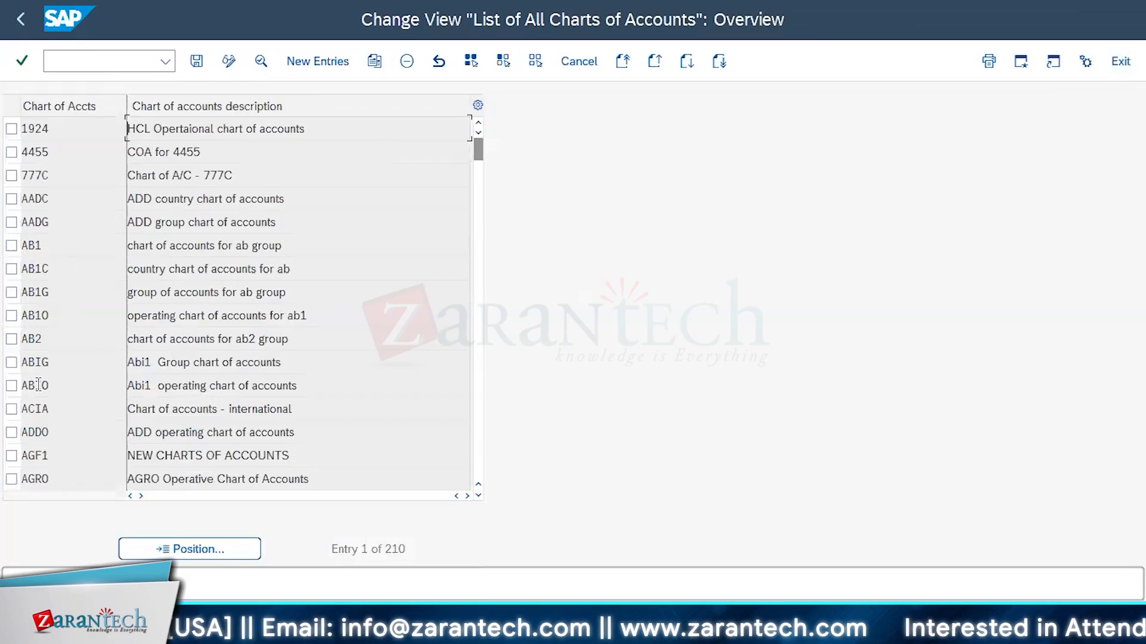
pyautogui.click(168, 548)
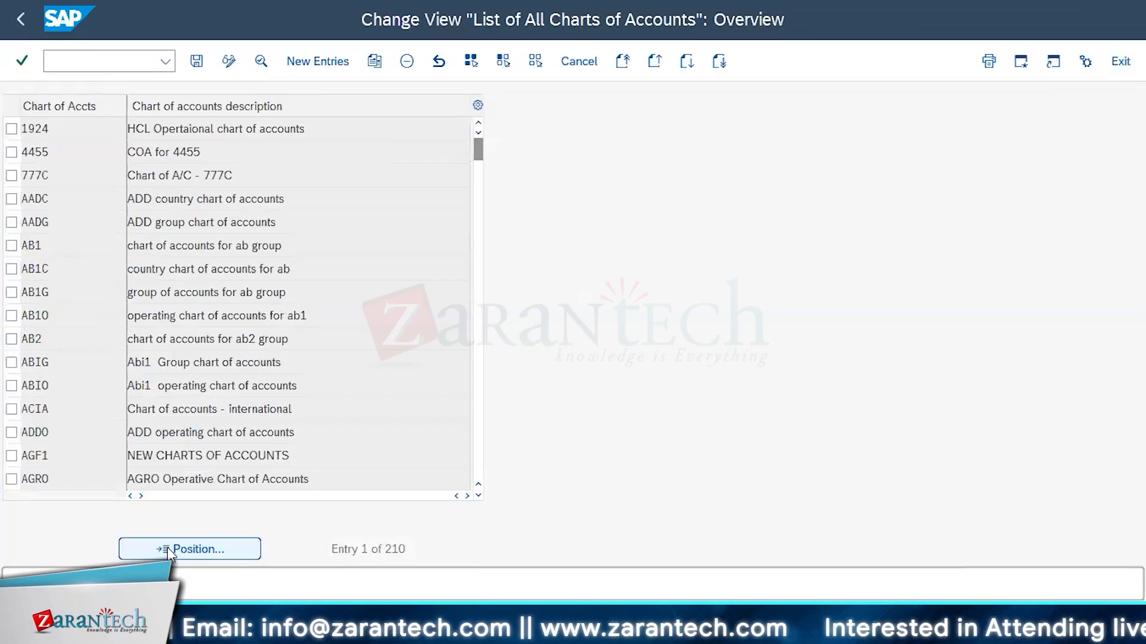
pyautogui.write('int')
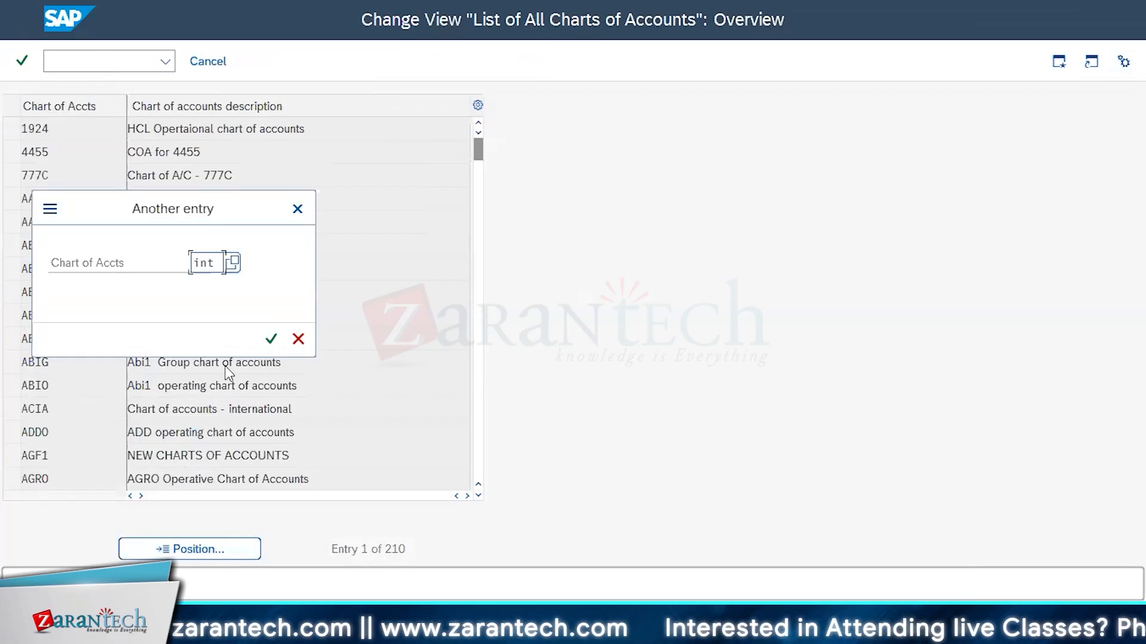
pyautogui.press('BackSpace')
pyautogui.press('BackSpace')
pyautogui.press('BackSpace')
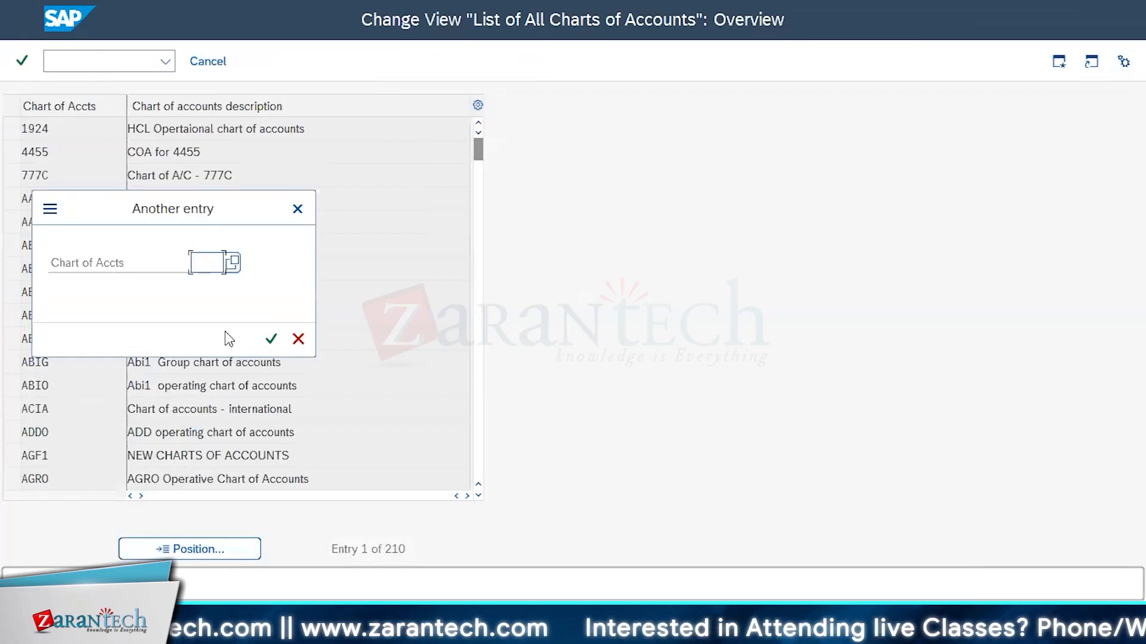
pyautogui.write('viv')
pyautogui.click(271, 339)
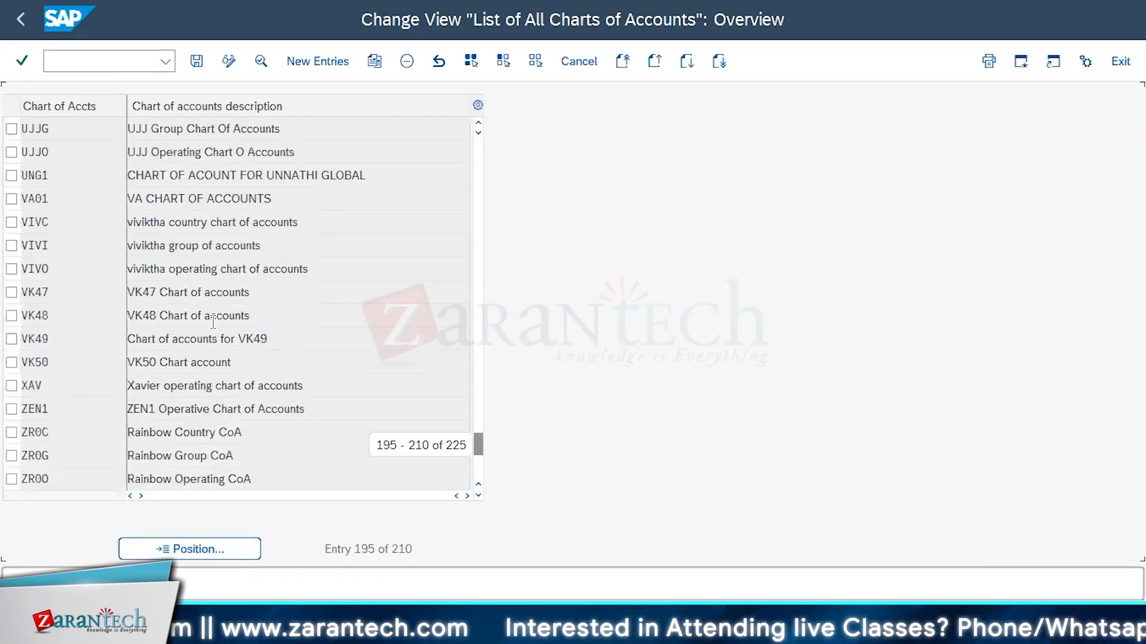
# Look back through the list of charts of accounts from the VIV entries to the country-specific charts around CANA
pyautogui.scroll(13, 213, 322)
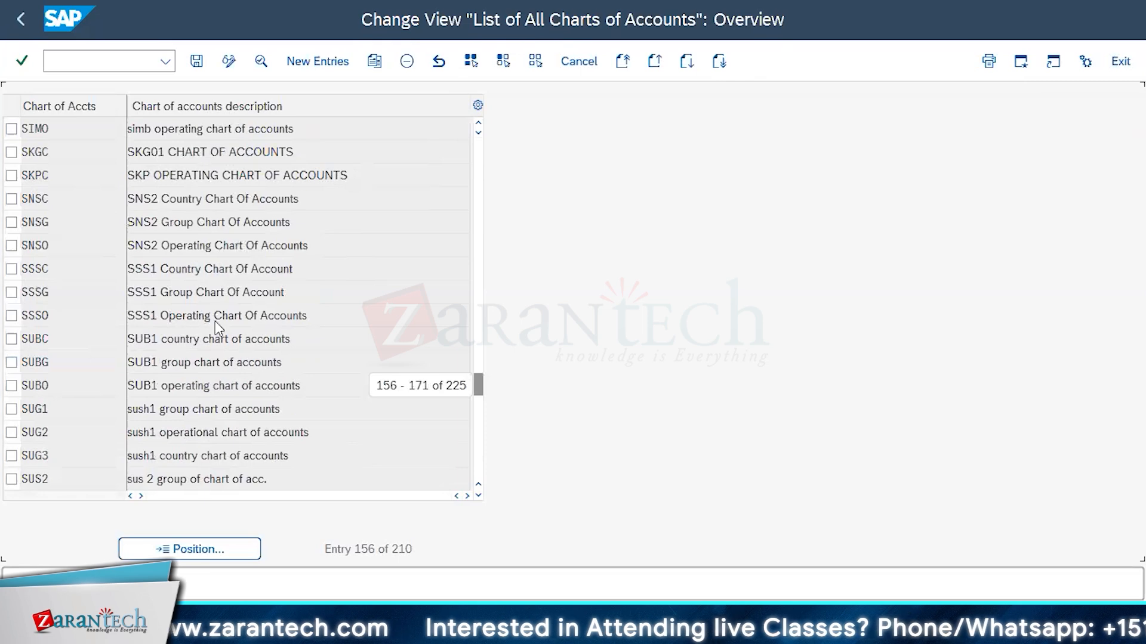
pyautogui.scroll(14, 214, 321)
pyautogui.scroll(13, 216, 322)
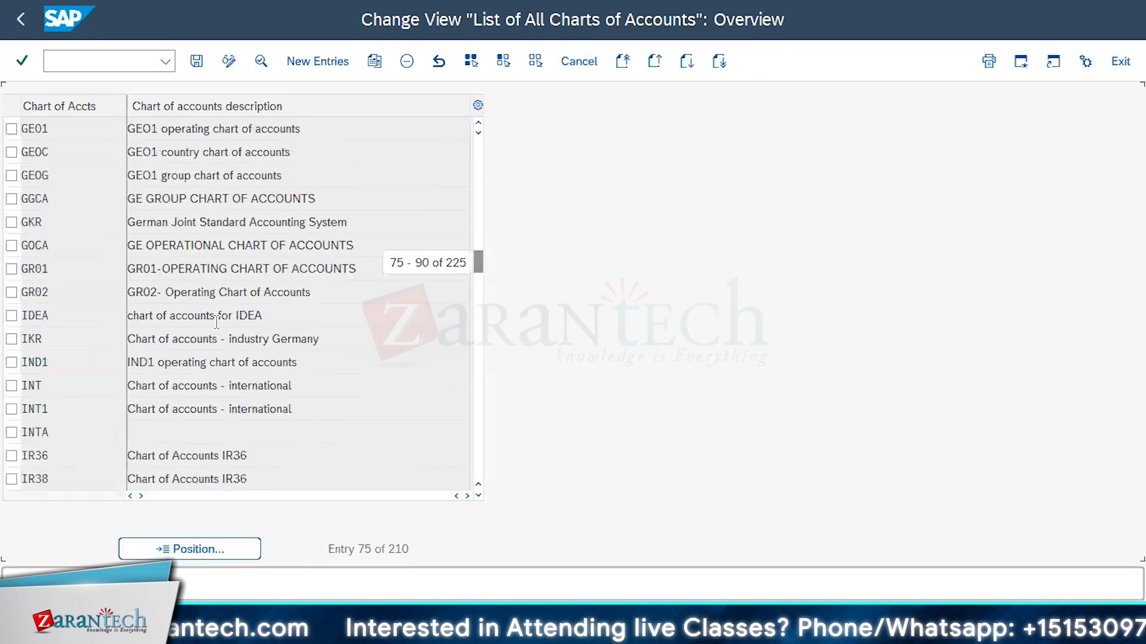
pyautogui.scroll(2, 216, 322)
pyautogui.scroll(1, 215, 321)
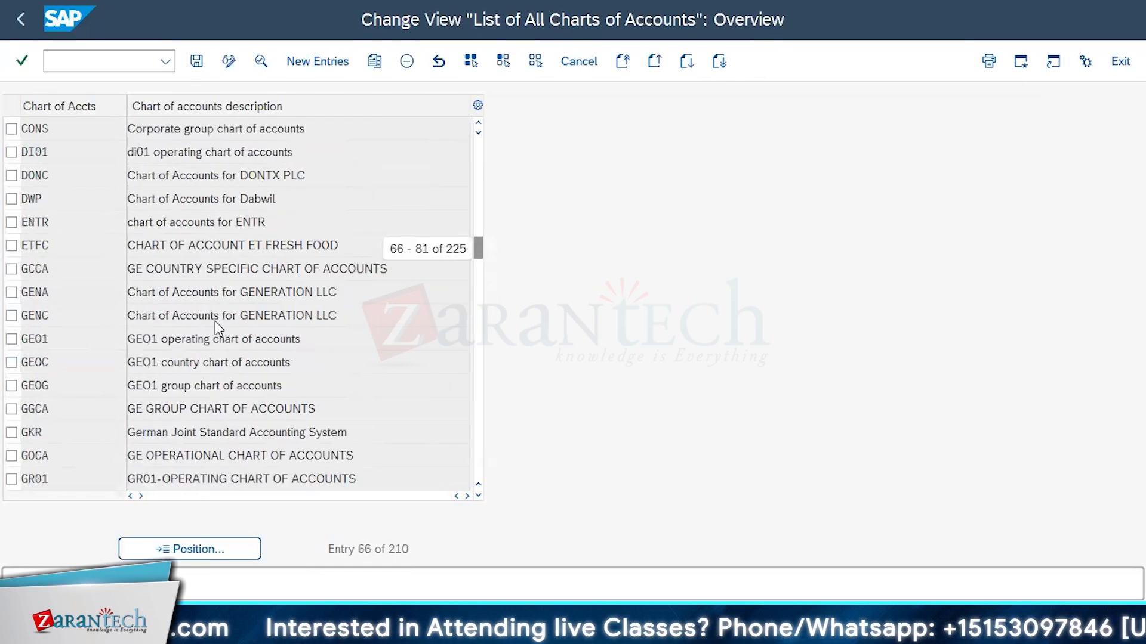
pyautogui.scroll(4, 216, 322)
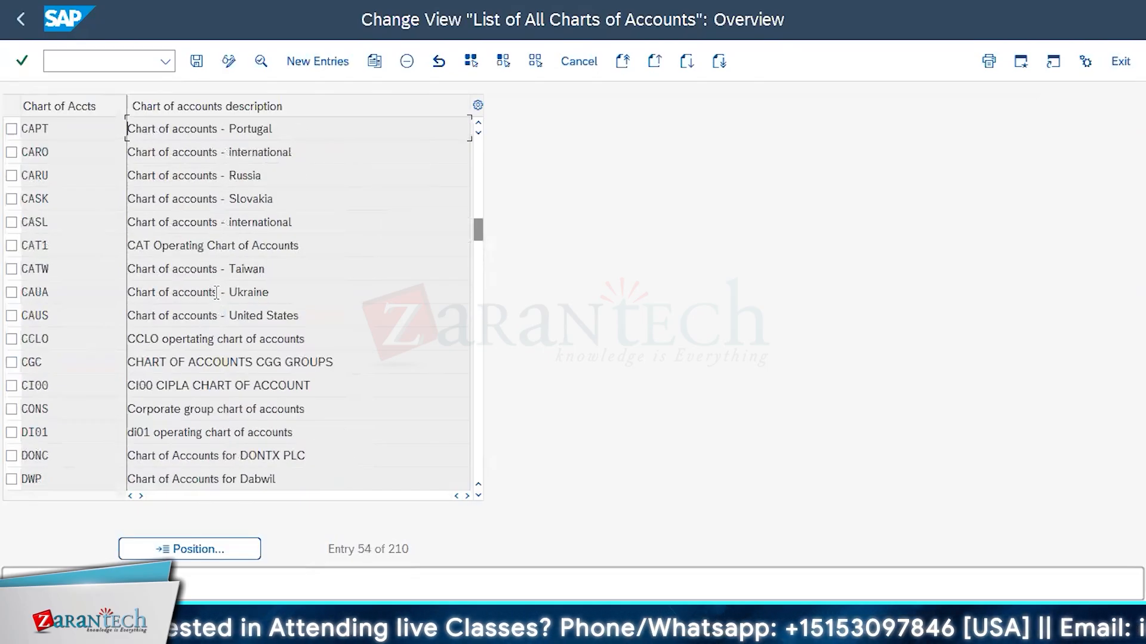
pyautogui.scroll(1, 210, 263)
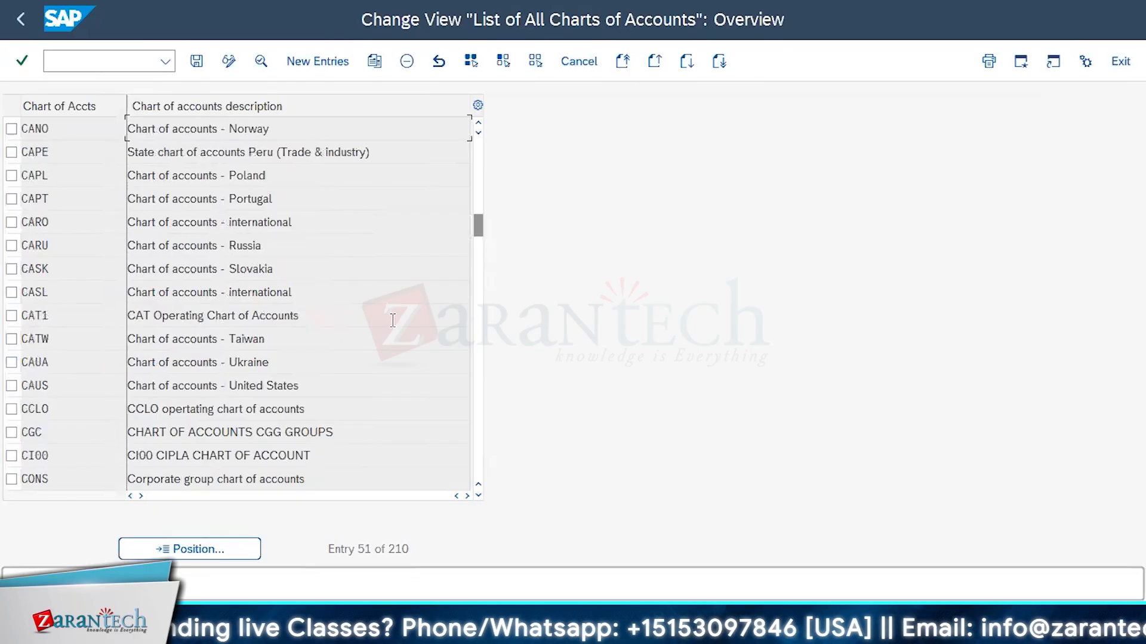
pyautogui.click(476, 123)
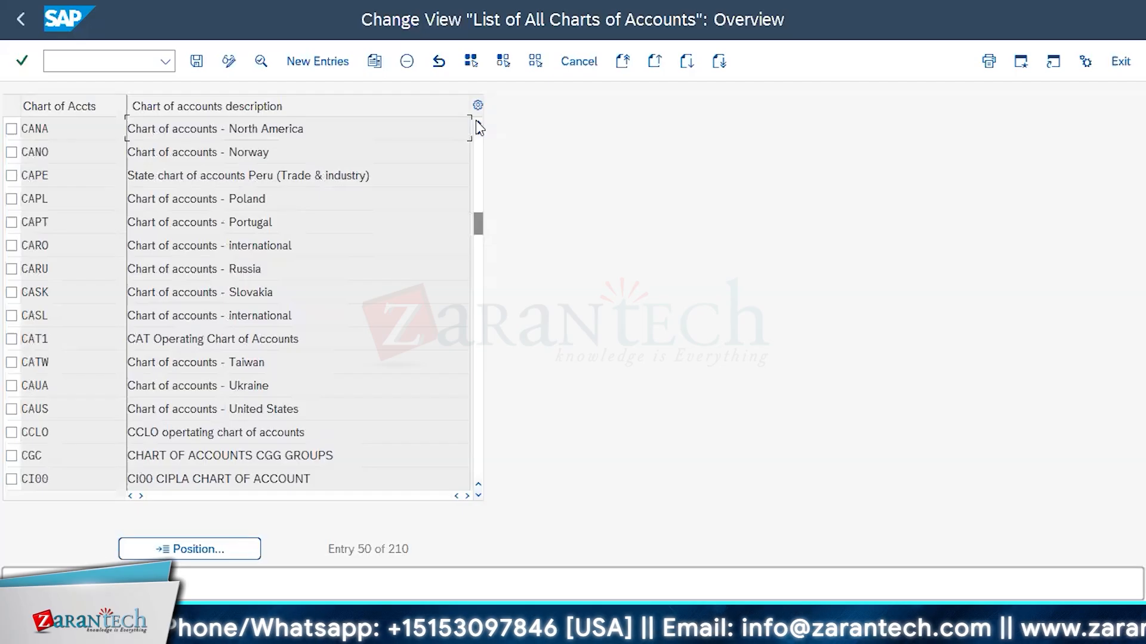
pyautogui.click(476, 122)
pyautogui.click(477, 123)
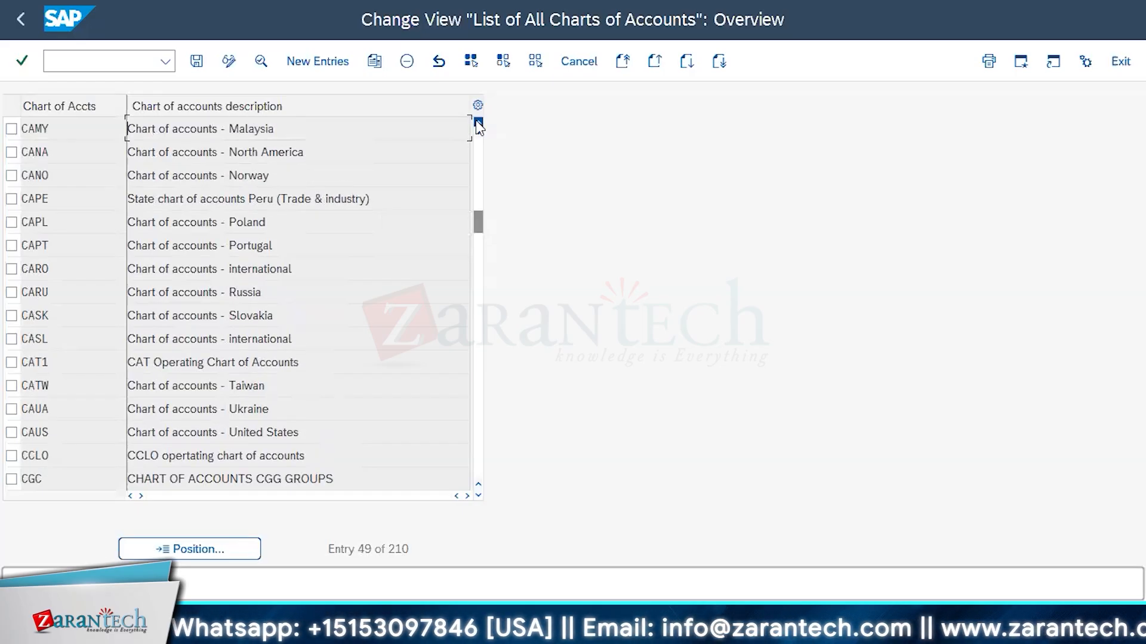
# Open the details of chart of accounts CANA, start copying it to examine the fields of the copy, and cancel
pyautogui.click(202, 182)
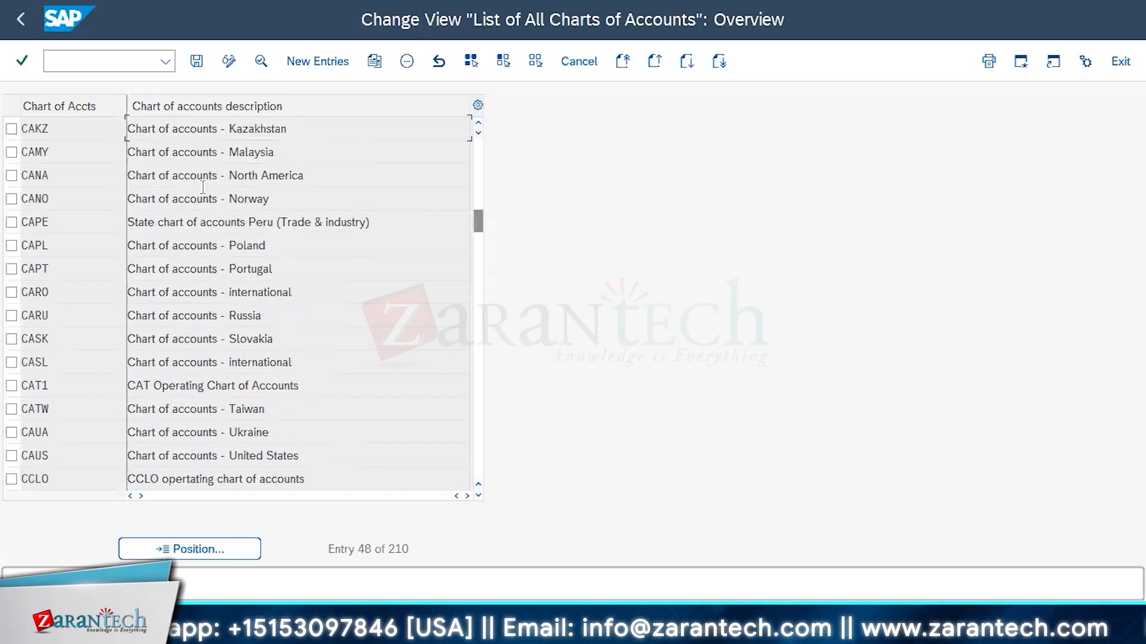
pyautogui.click(12, 175)
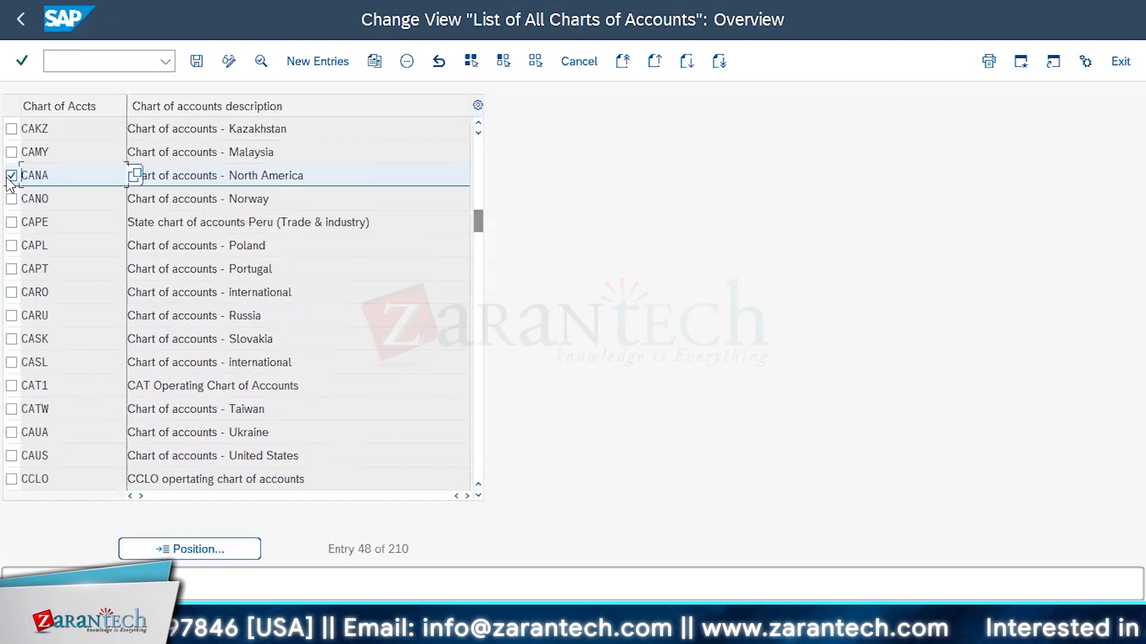
pyautogui.click(261, 61)
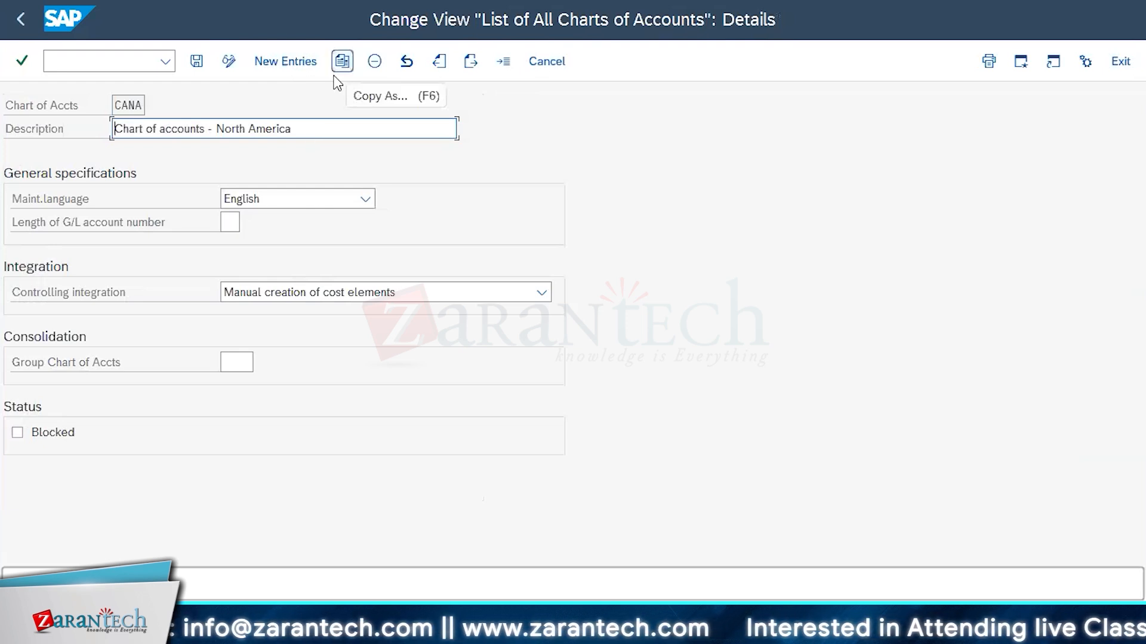
pyautogui.click(335, 76)
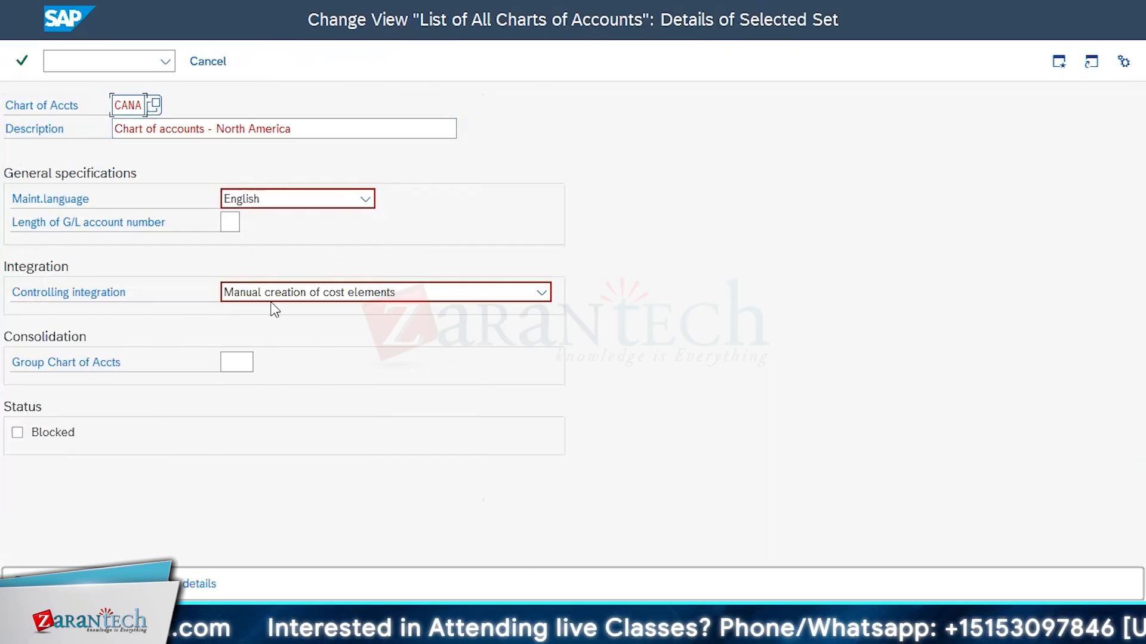
pyautogui.click(234, 233)
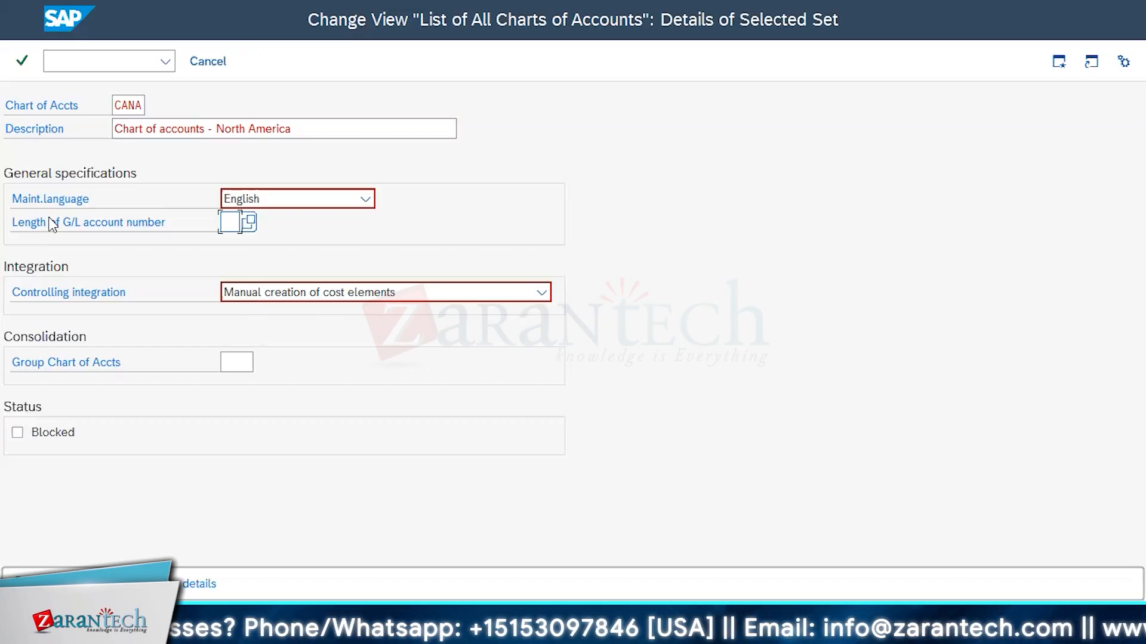
pyautogui.click(216, 71)
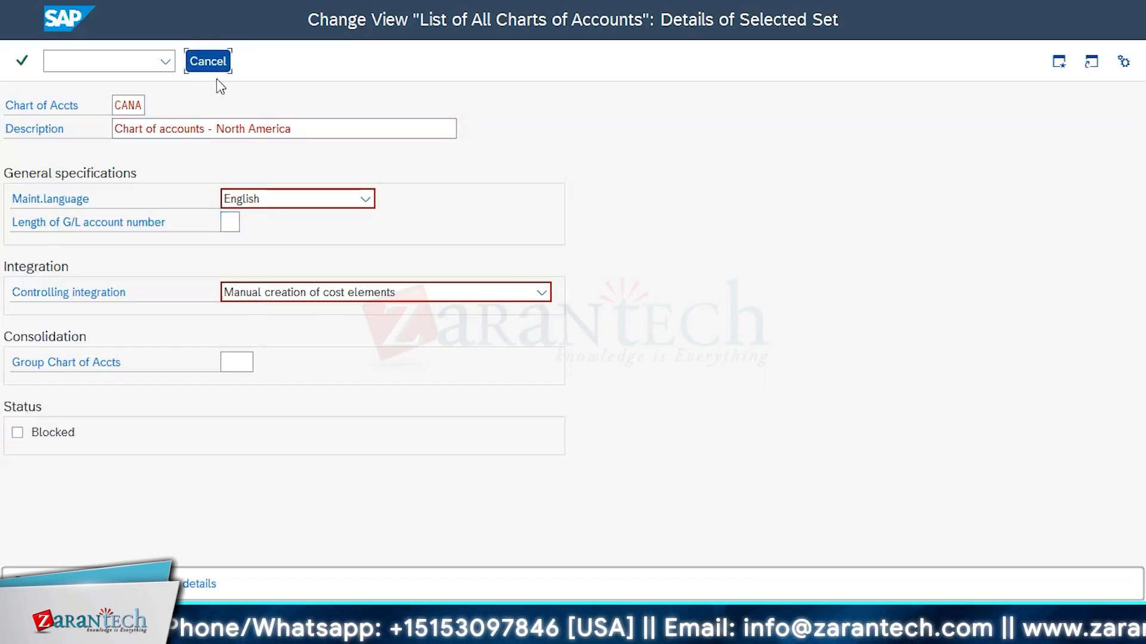
# Select chart of accounts CAIN instead of CANA, start copying it to examine its settings, and cancel the copy
pyautogui.scroll(1, 201, 270)
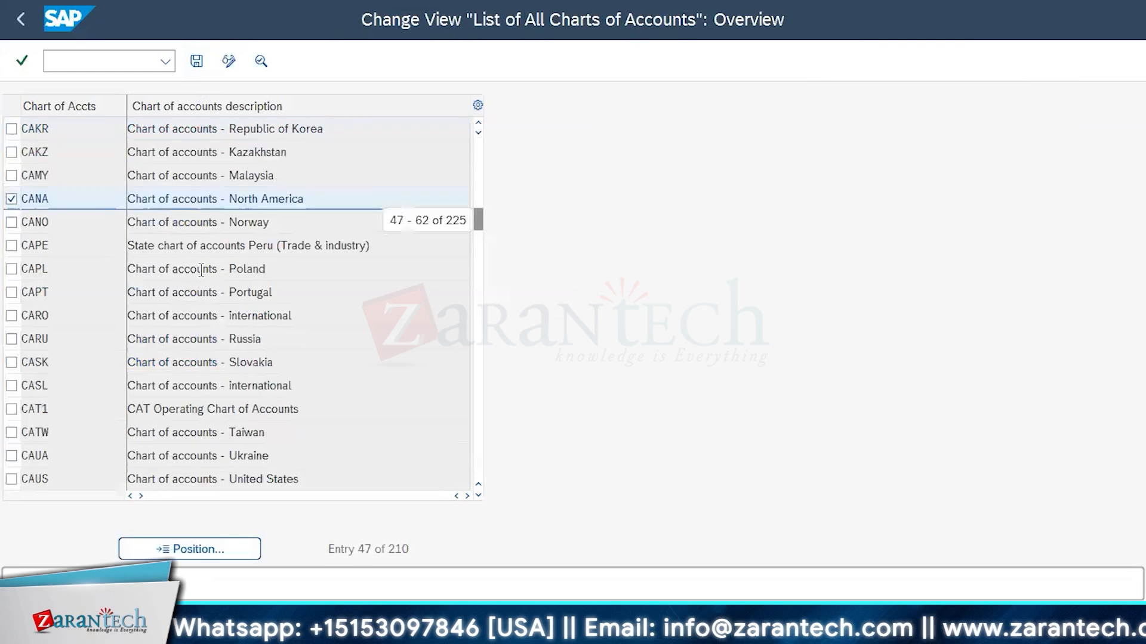
pyautogui.scroll(2, 202, 270)
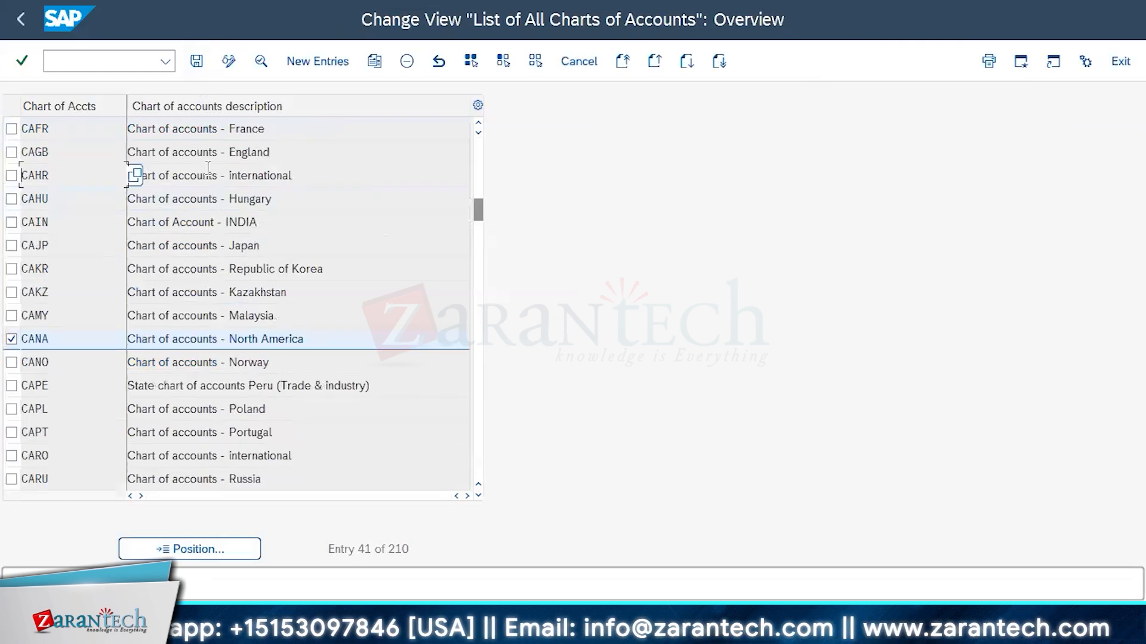
pyautogui.click(9, 222)
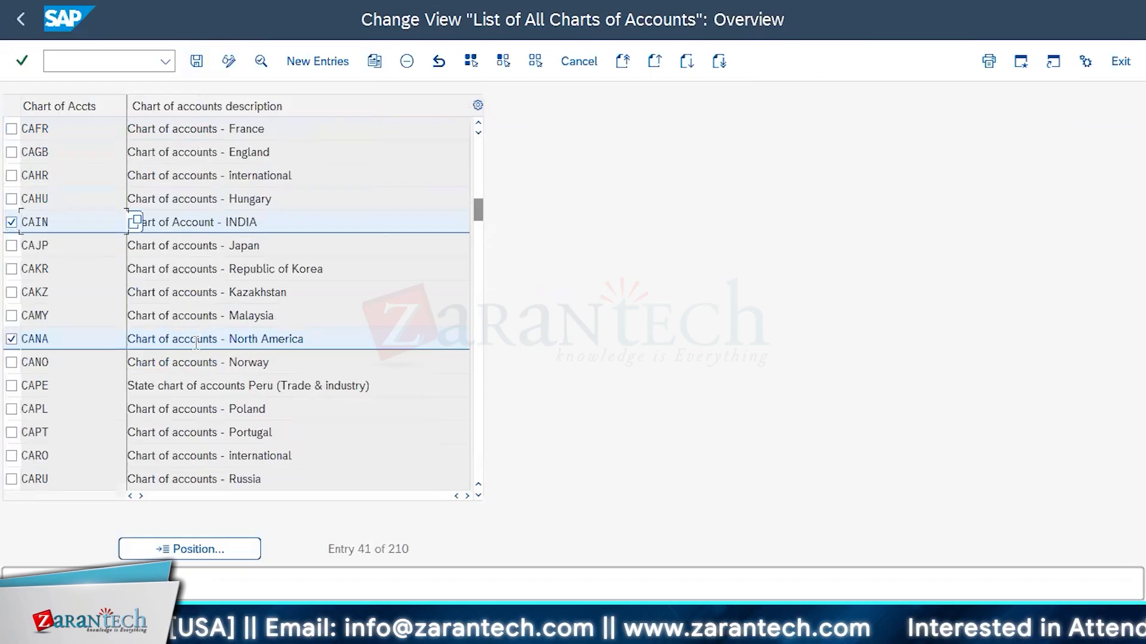
pyautogui.click(12, 339)
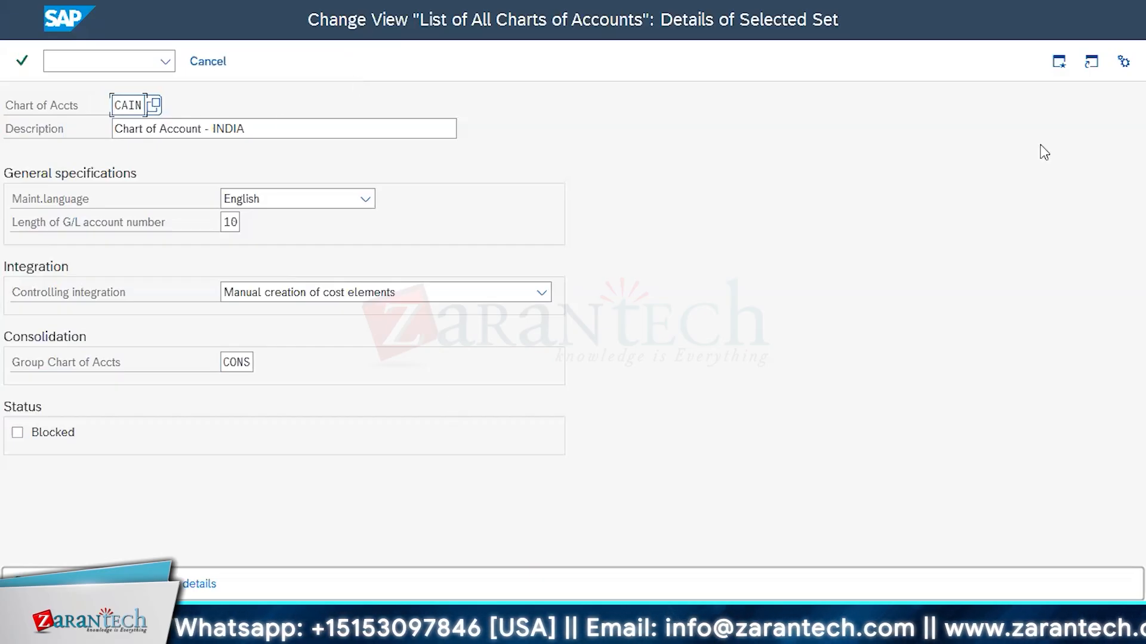
pyautogui.click(222, 67)
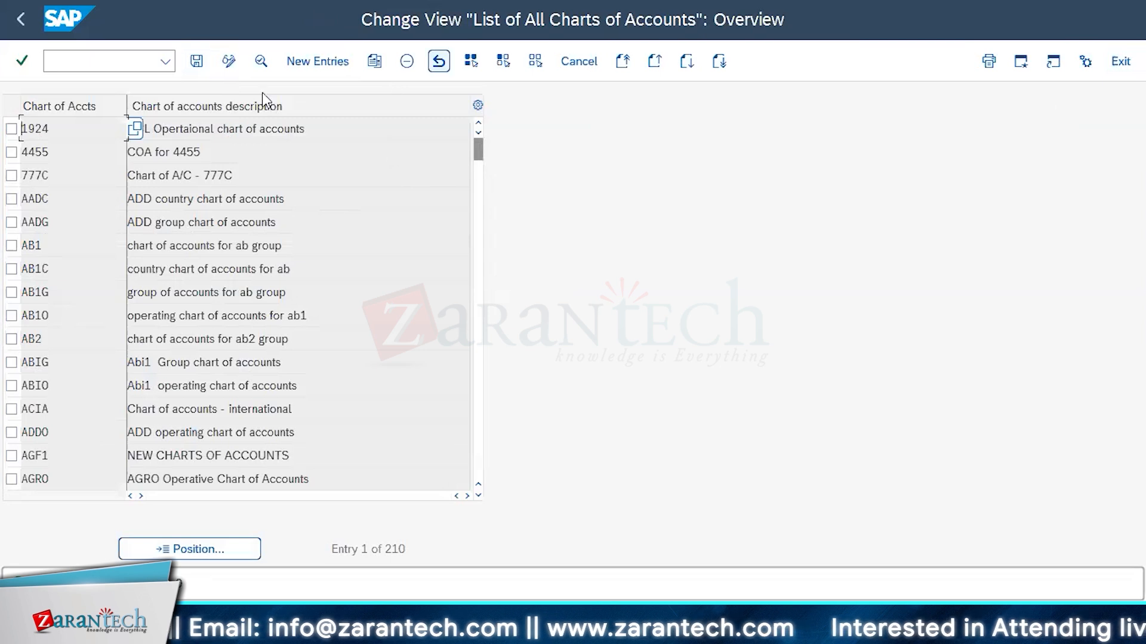
# Start a new chart of accounts entry with the key 1050
pyautogui.click(317, 60)
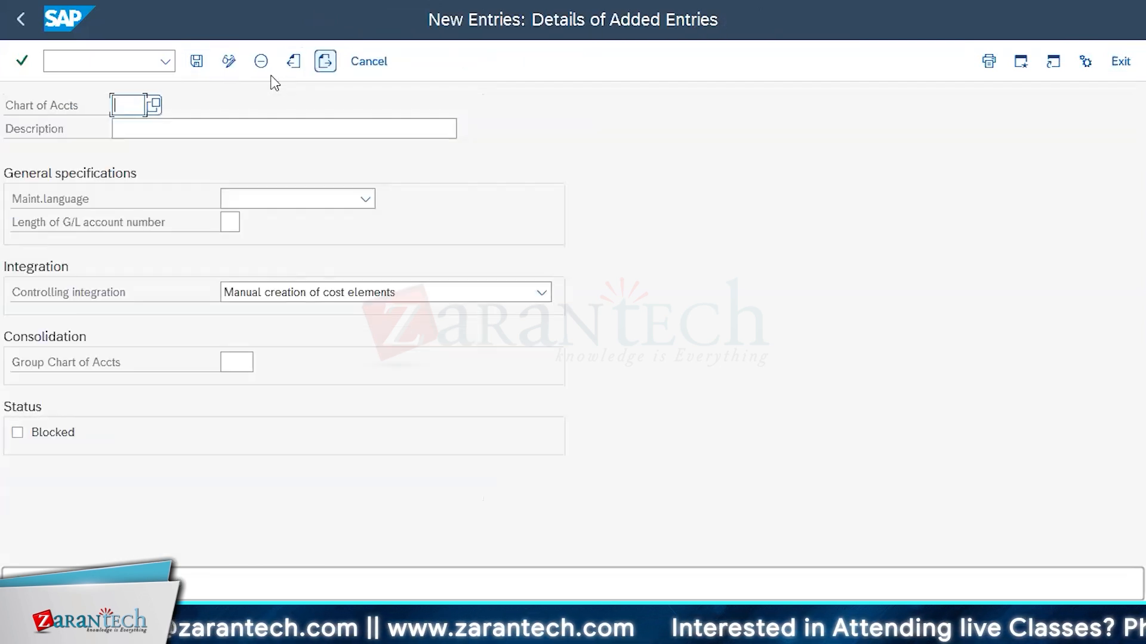
pyautogui.write('1000')
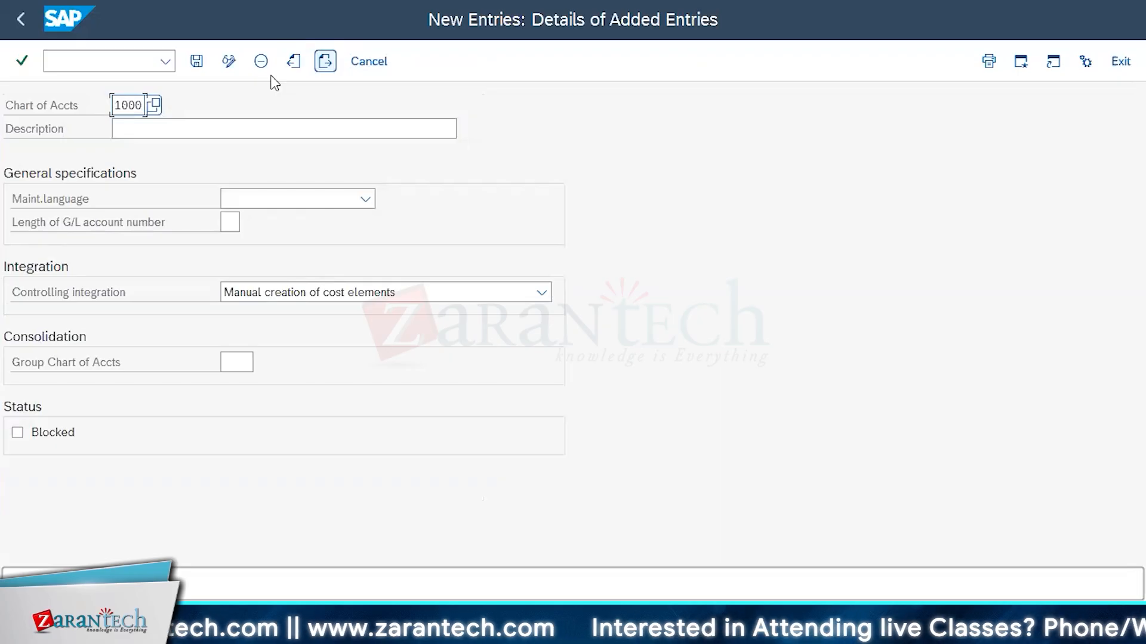
pyautogui.press('BackSpace')
pyautogui.press('BackSpace')
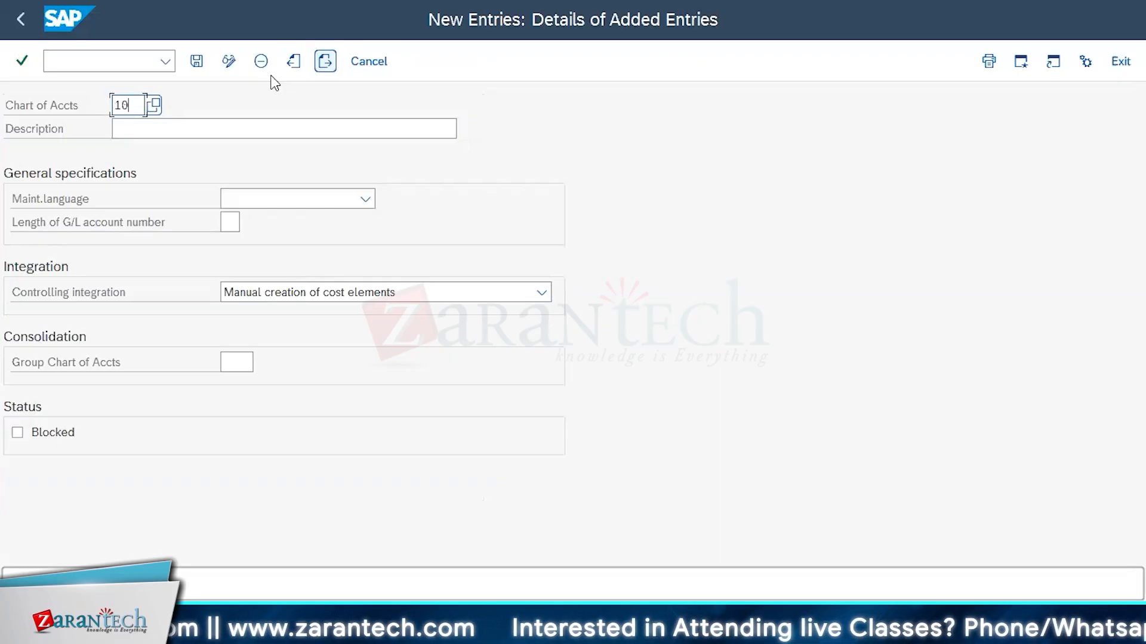
pyautogui.write('50')
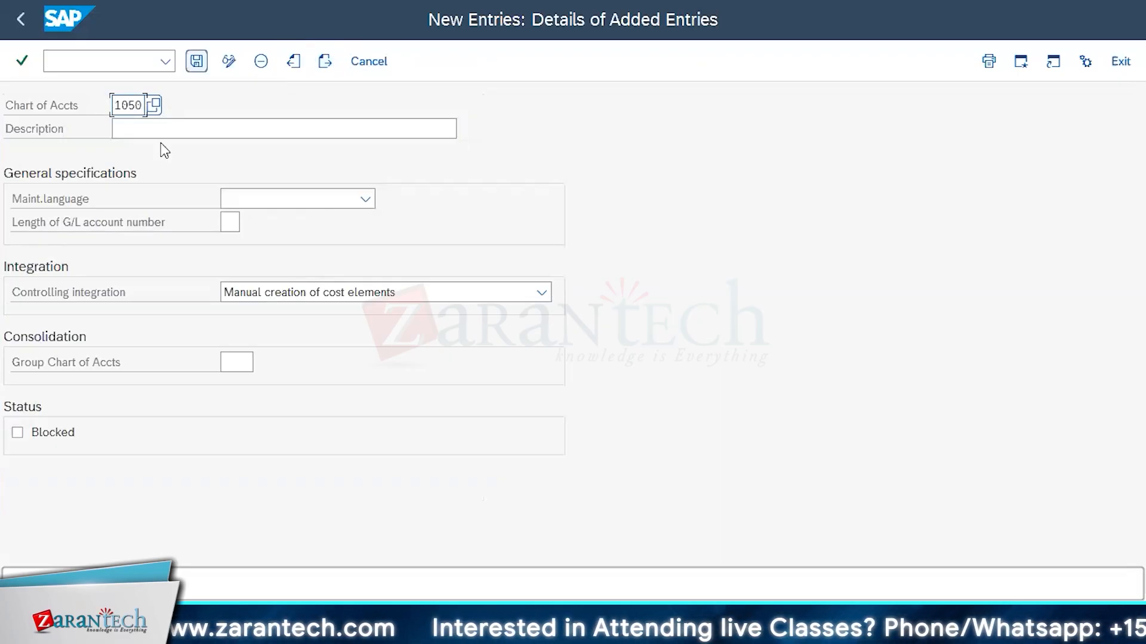
# Enter COA of ABC Ltd as the description of chart of accounts 1050
pyautogui.click(162, 128)
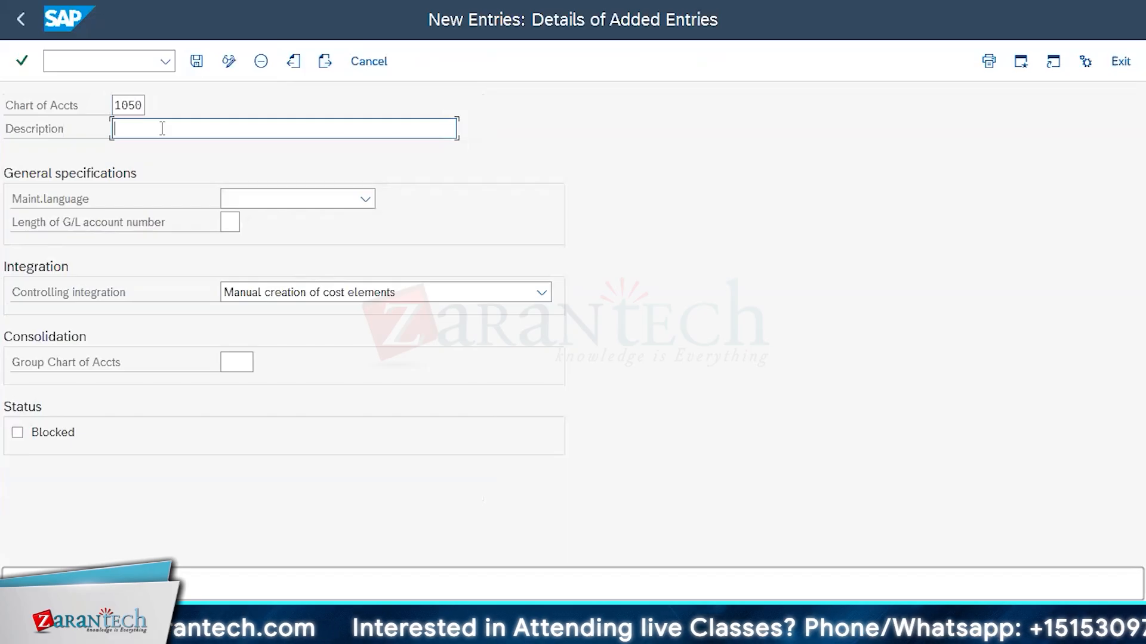
pyautogui.write('C')
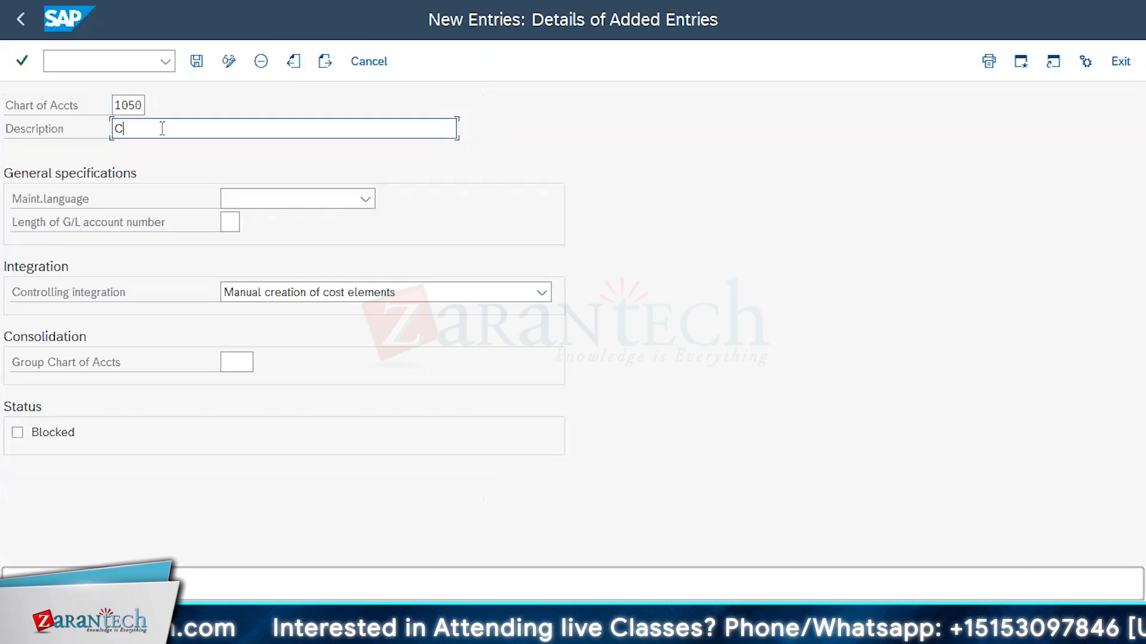
pyautogui.write('O')
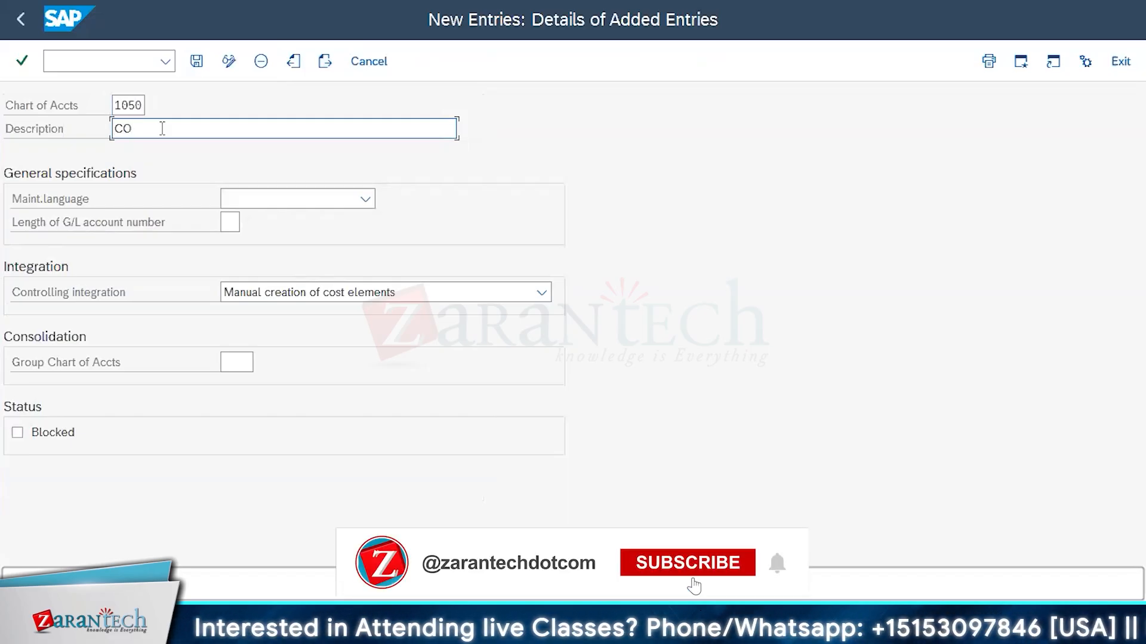
pyautogui.write('A')
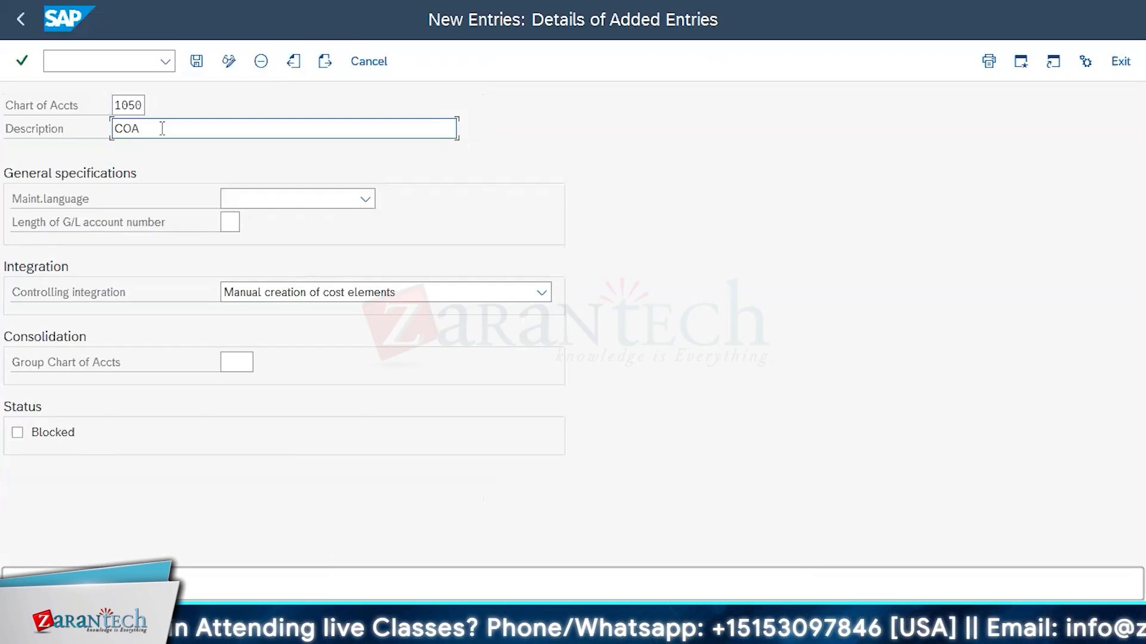
pyautogui.write(' of D')
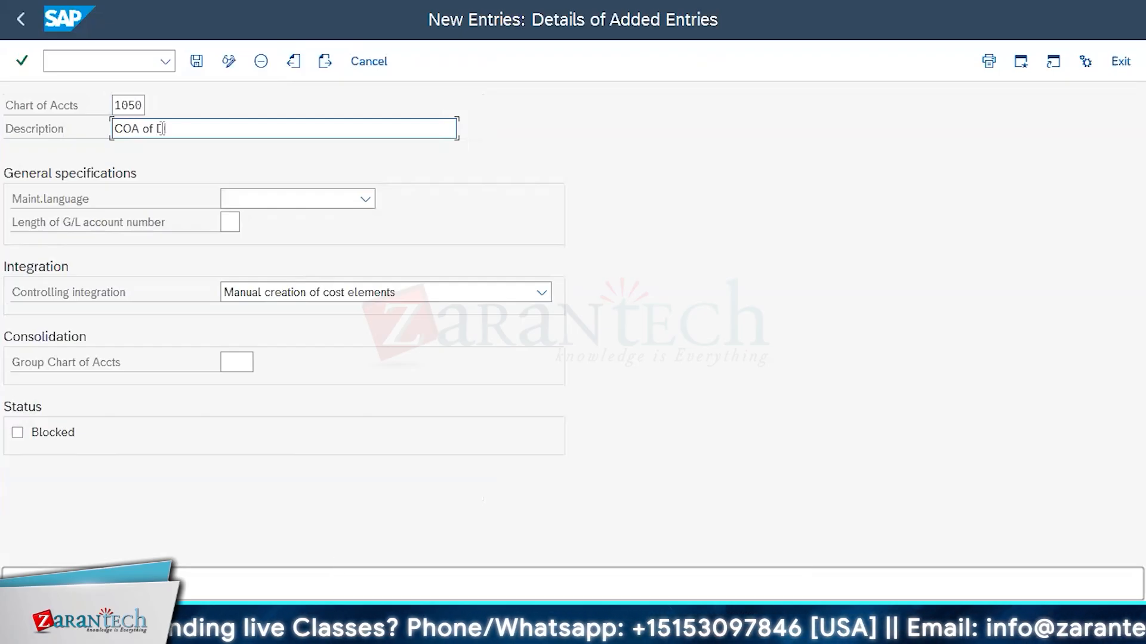
pyautogui.write('EEN')
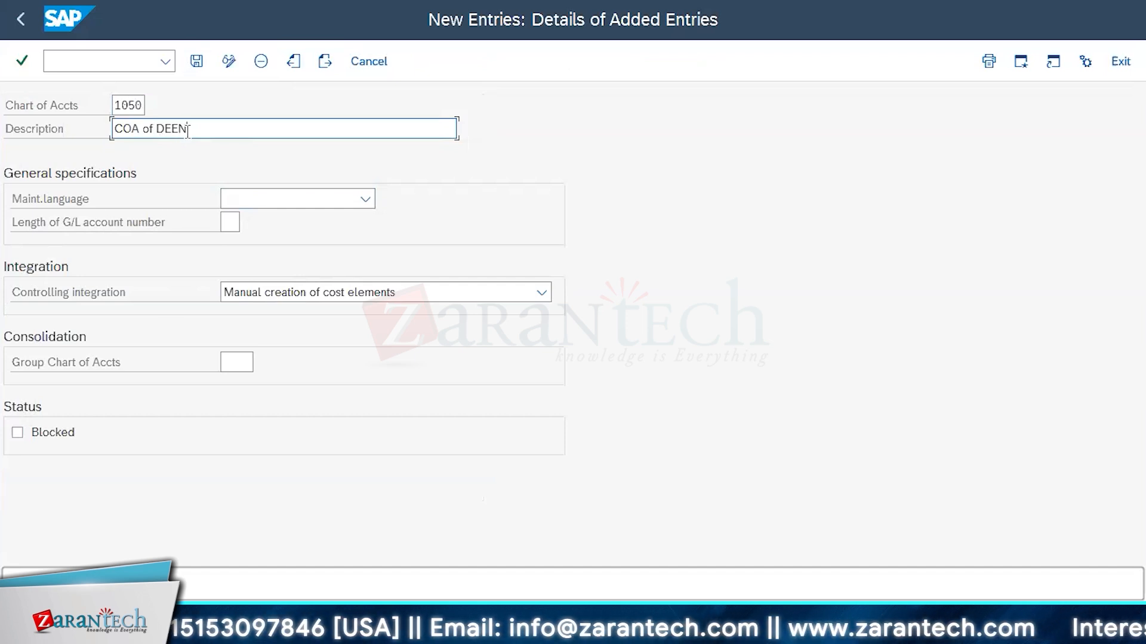
pyautogui.moveTo(197, 128); pyautogui.dragTo(157, 127)
pyautogui.press('BackSpace')
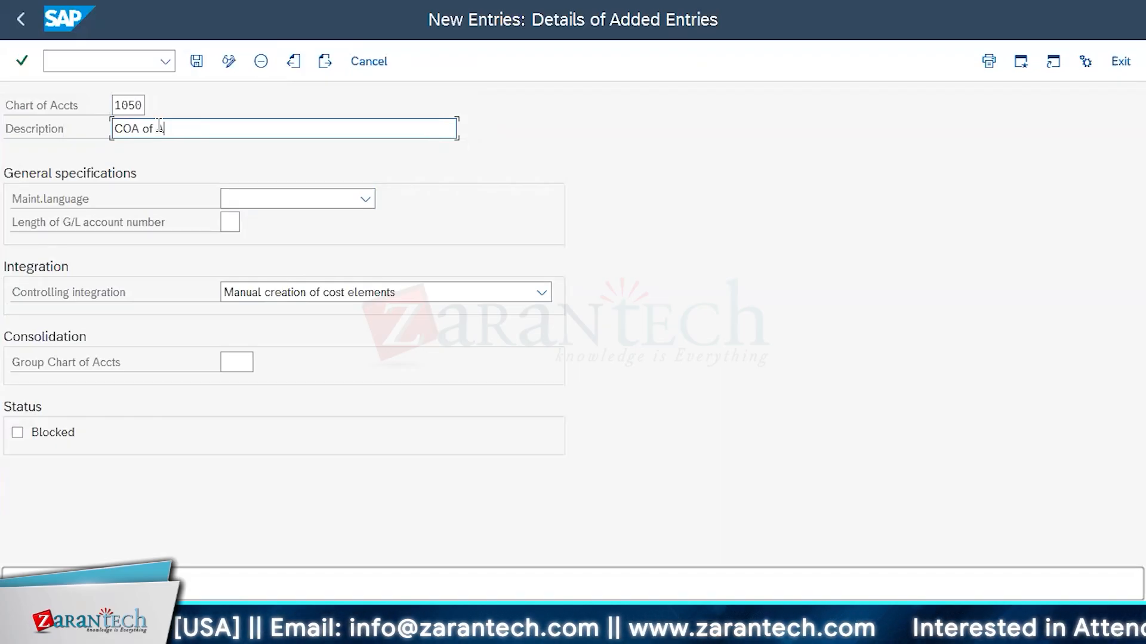
pyautogui.write('ABC L')
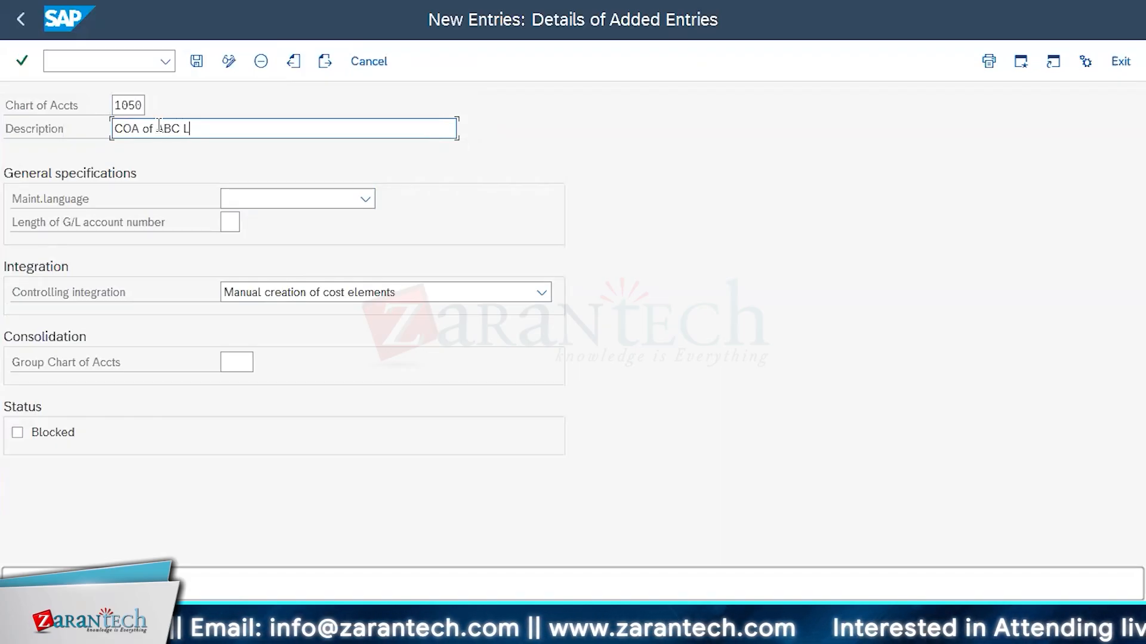
pyautogui.write('td')
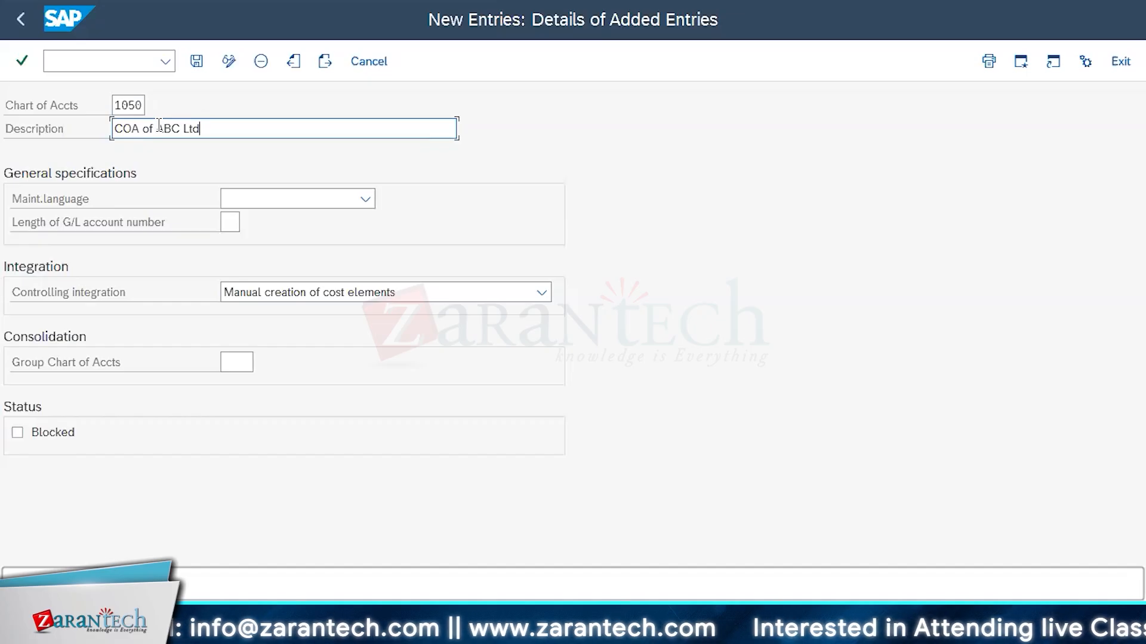
# Set the maintenance language to English and the length of the G/L account number to 8 for chart of accounts 1050
pyautogui.click(367, 200)
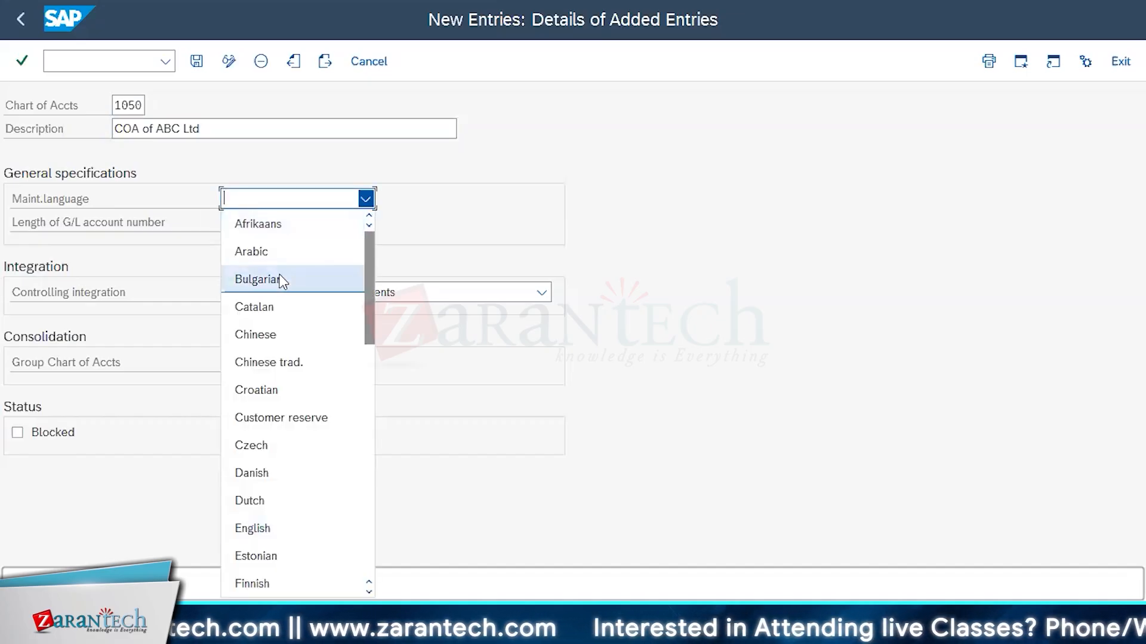
pyautogui.scroll(-1, 268, 465)
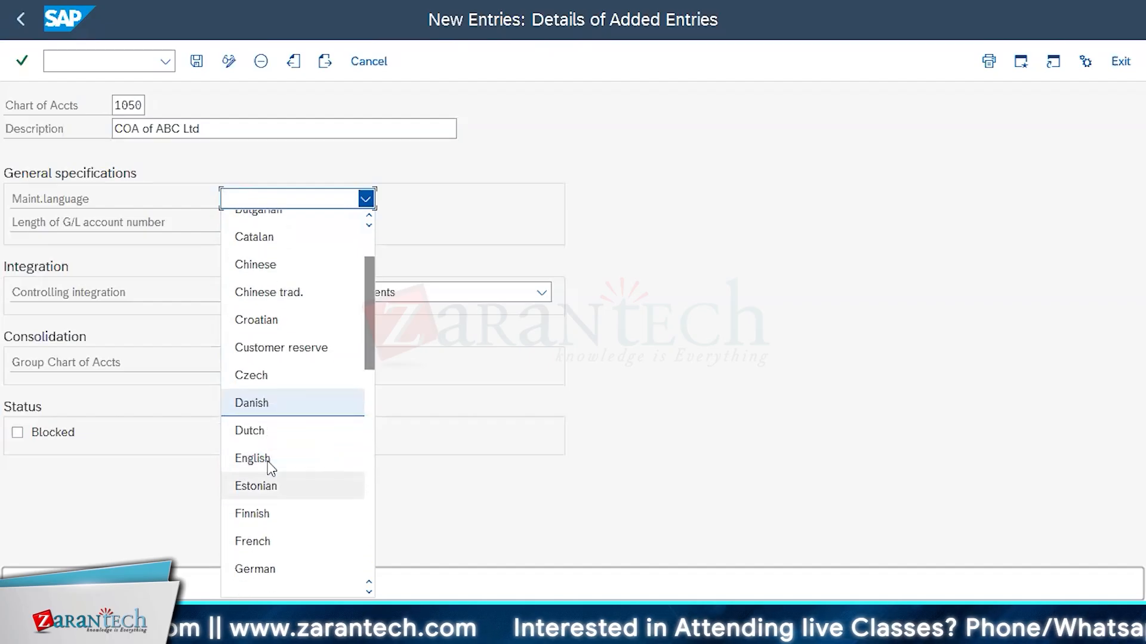
pyautogui.click(262, 446)
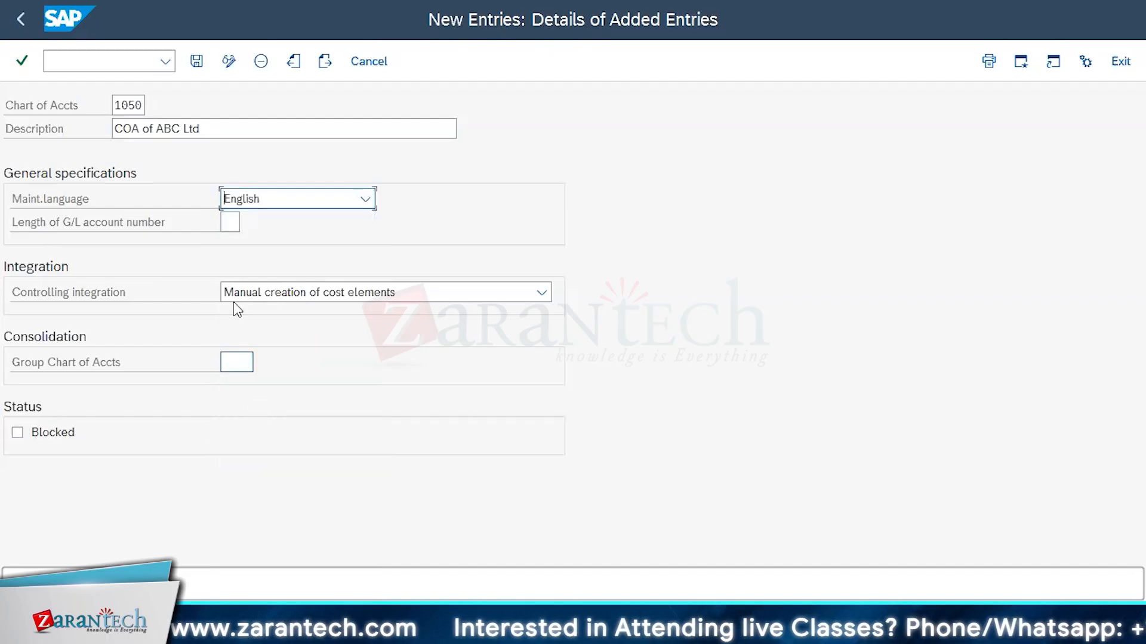
pyautogui.click(235, 224)
pyautogui.write('8')
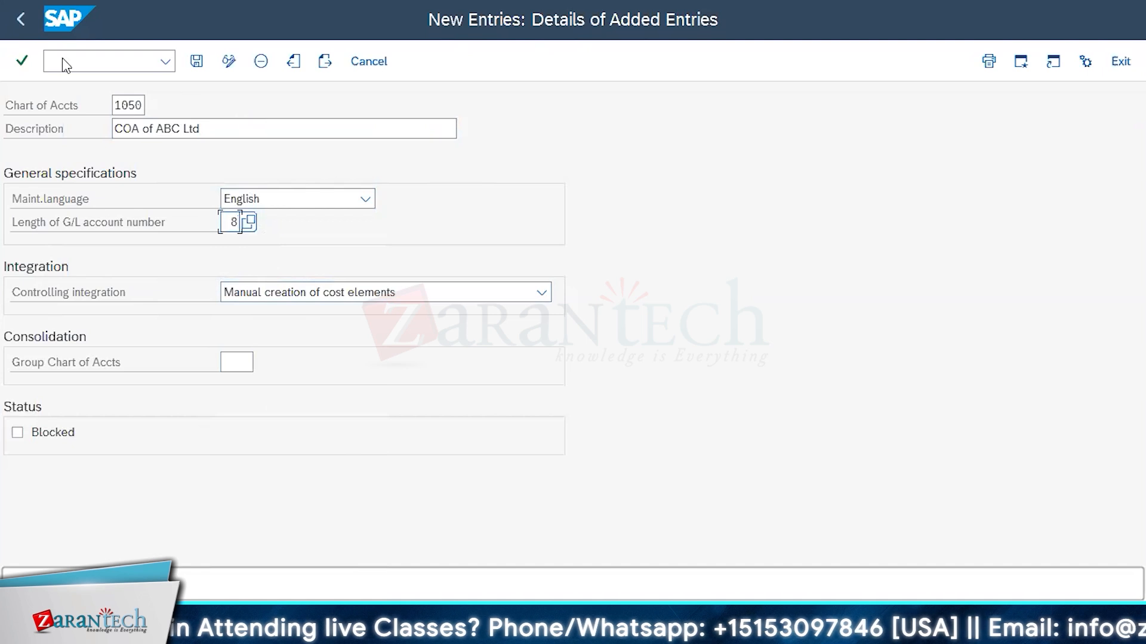
# Check the new entry for chart of accounts 1050 and save it
pyautogui.click(21, 61)
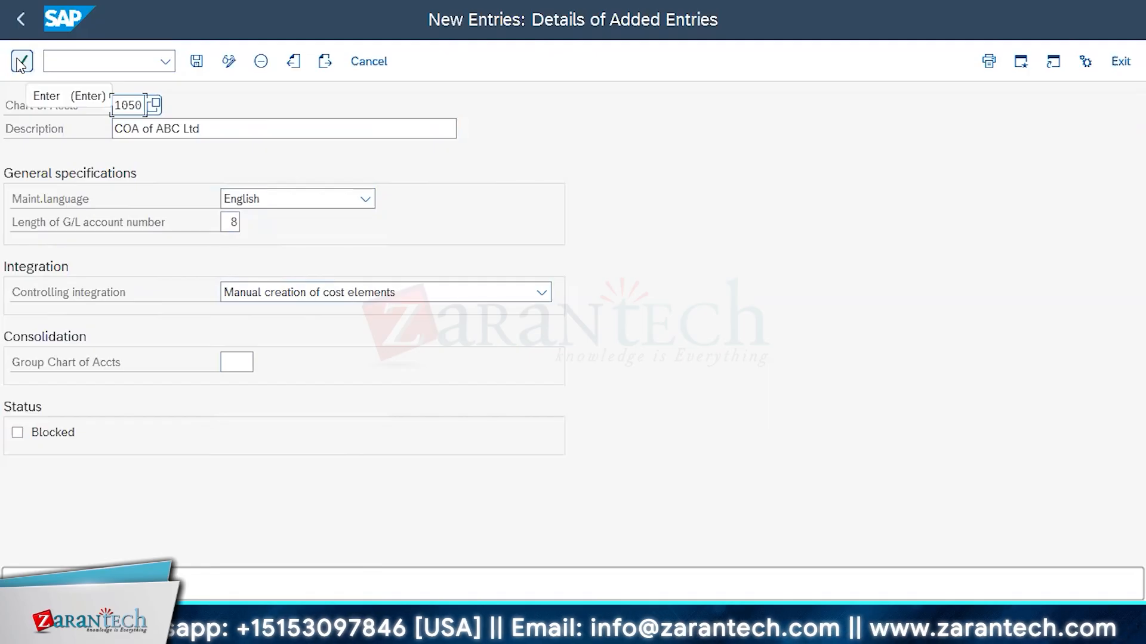
pyautogui.click(21, 63)
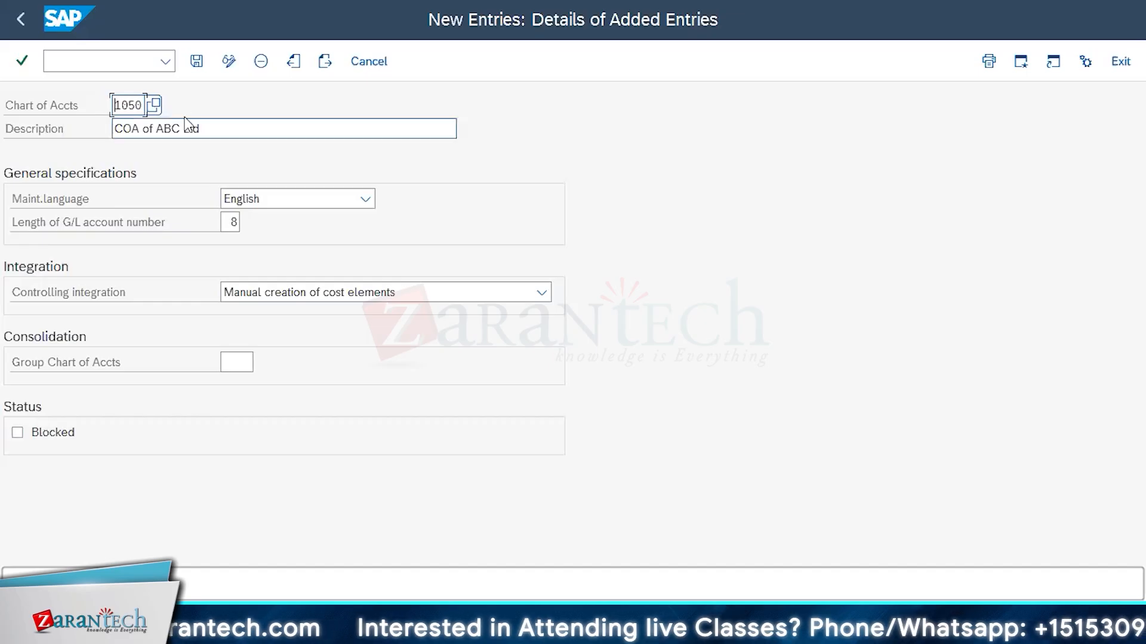
pyautogui.hotkey('ctrl', 's')
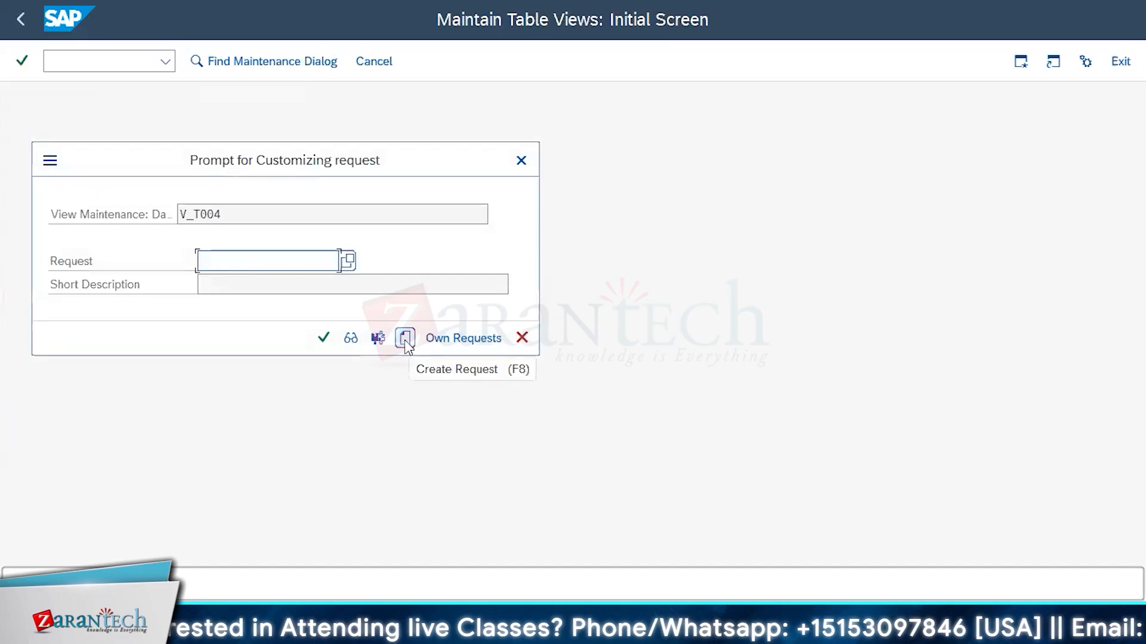
# Create a customizing request with the short description Test 01 and record the chart of accounts change in it
pyautogui.click(405, 339)
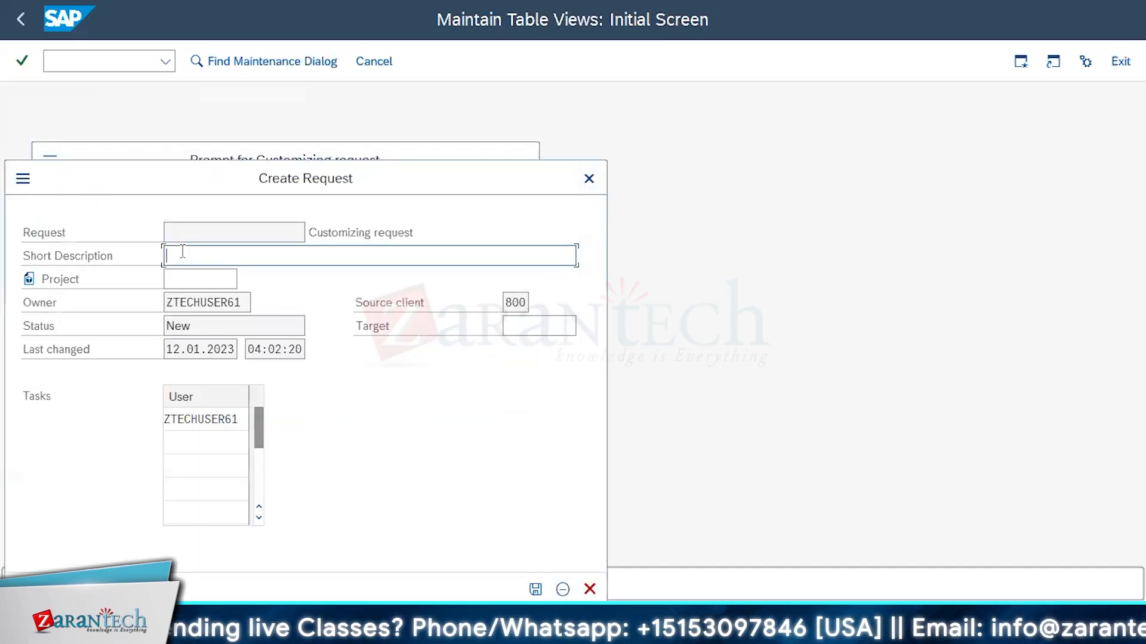
pyautogui.write('Test ')
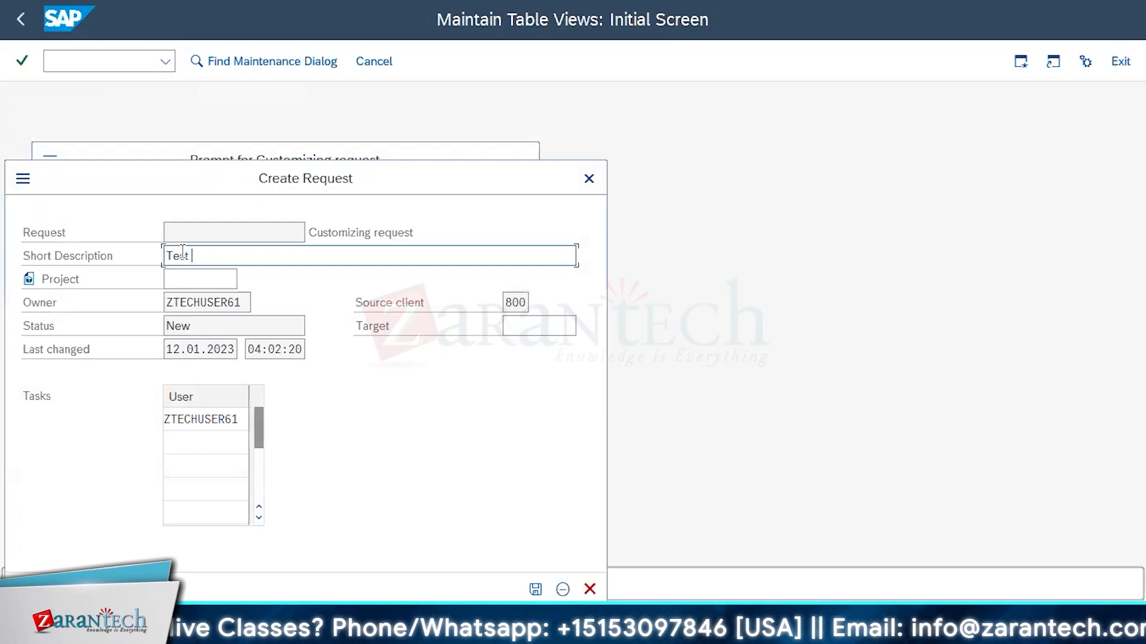
pyautogui.write('01')
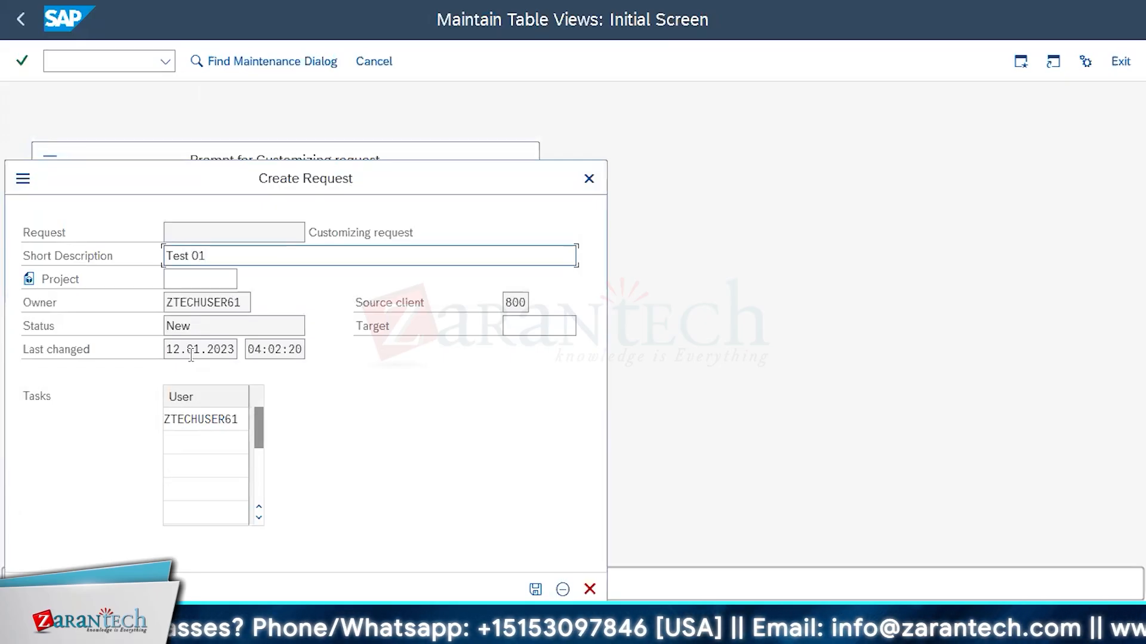
pyautogui.click(536, 591)
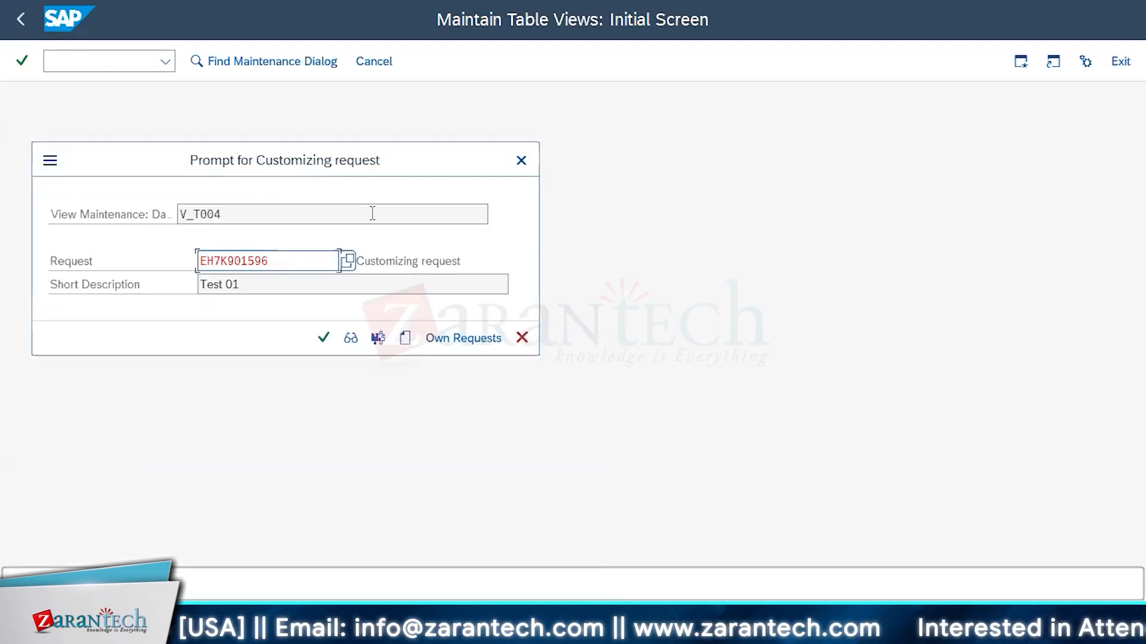
pyautogui.moveTo(281, 263); pyautogui.dragTo(149, 258)
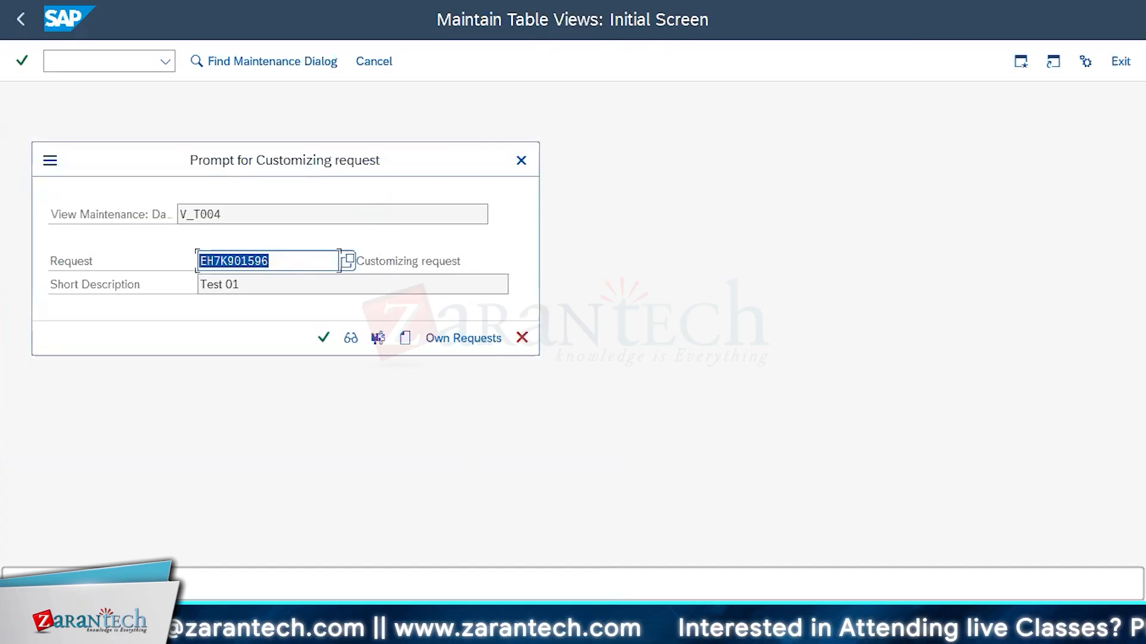
pyautogui.click(322, 339)
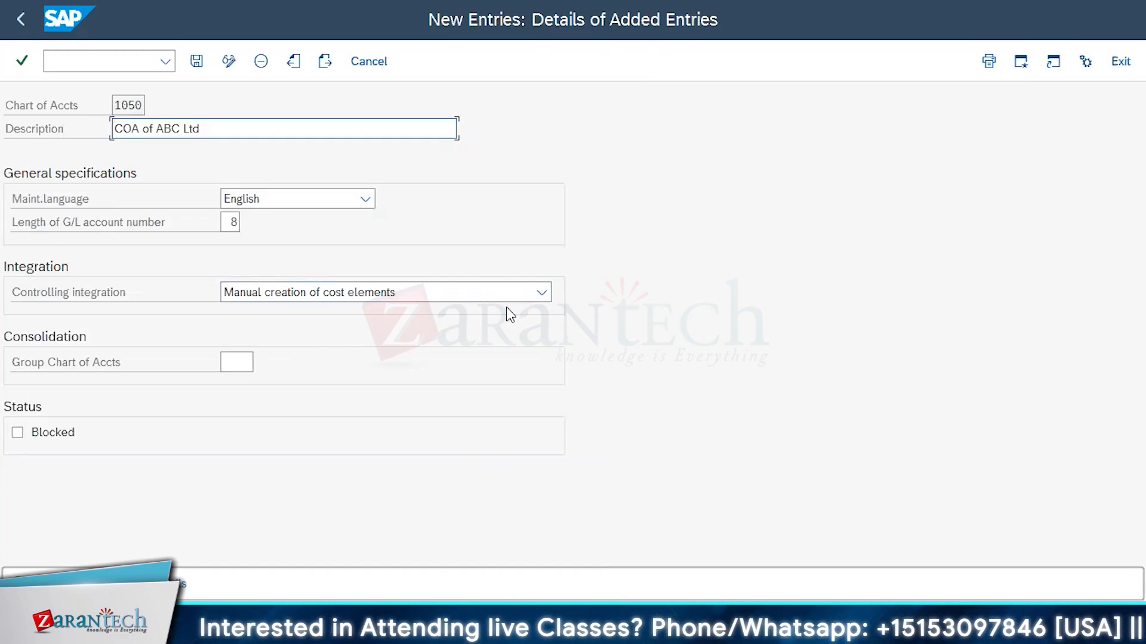
# Leave the chart of accounts maintenance and return to the SAP Easy Access screen
pyautogui.click(357, 73)
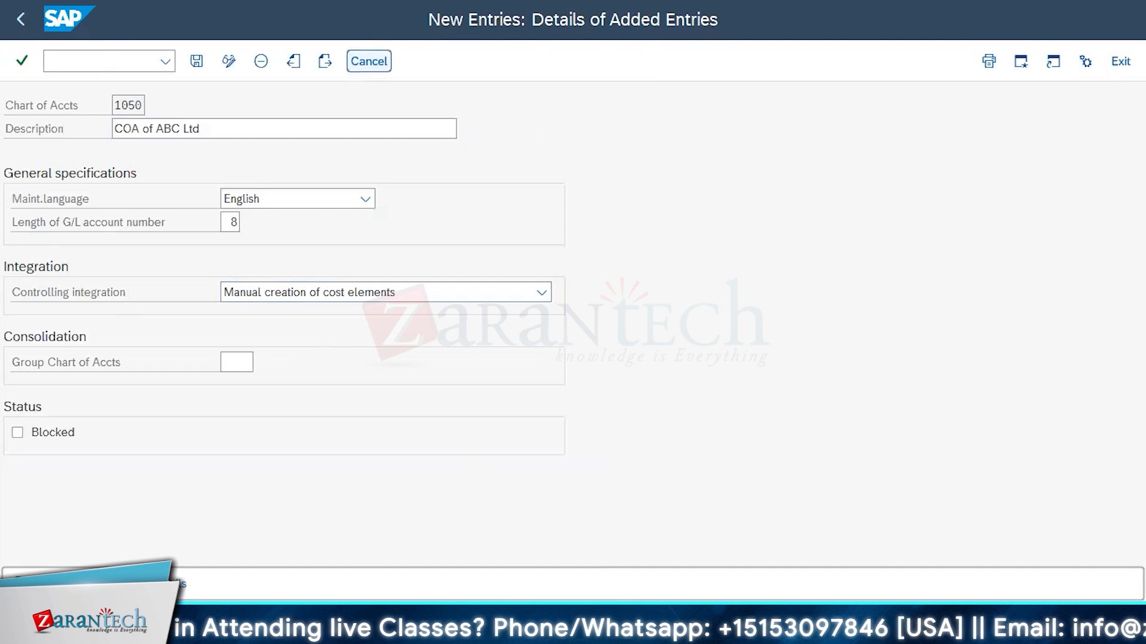
pyautogui.click(1120, 62)
pyautogui.click(1120, 62)
pyautogui.click(1120, 62)
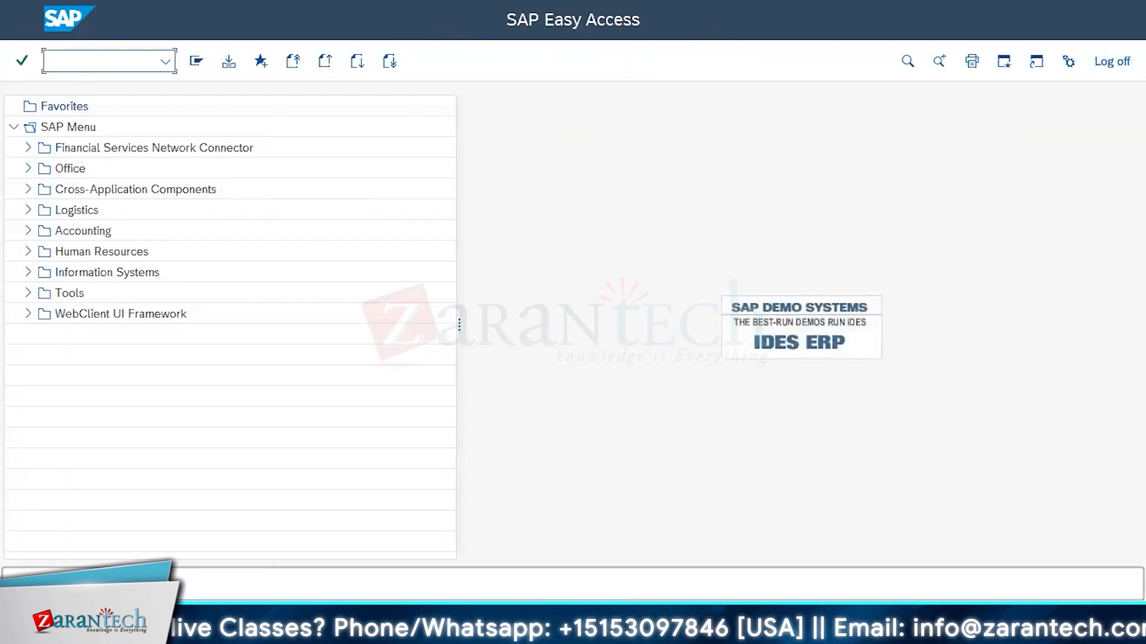
# Run transaction se09 and display the current user's modifiable customizing and workbench requests
pyautogui.write('se09')
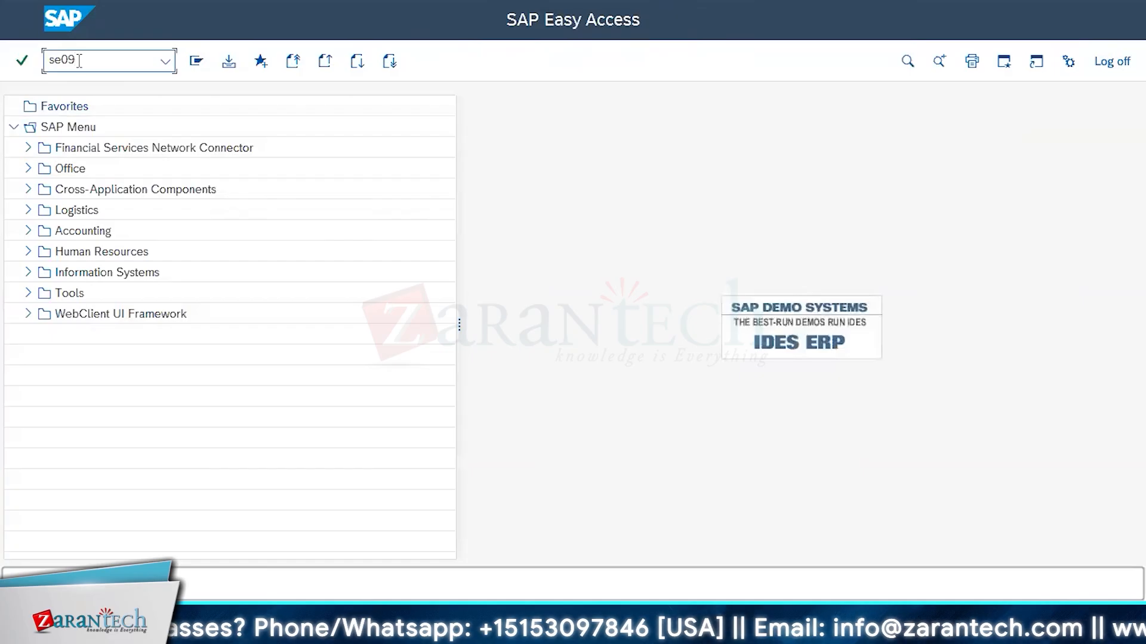
pyautogui.click(22, 61)
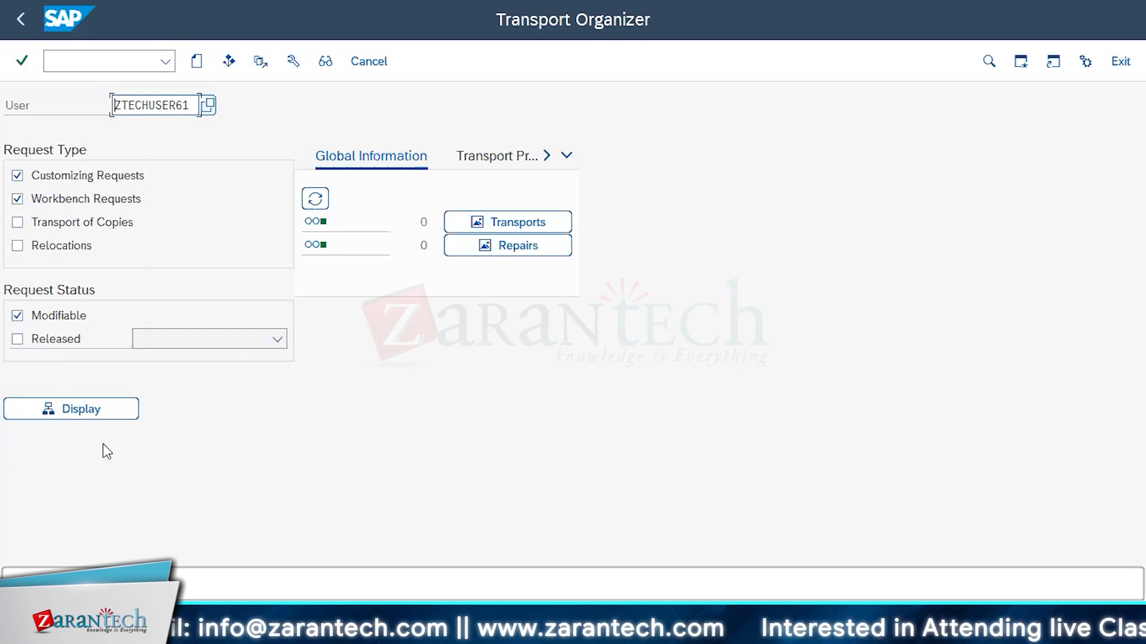
pyautogui.click(82, 414)
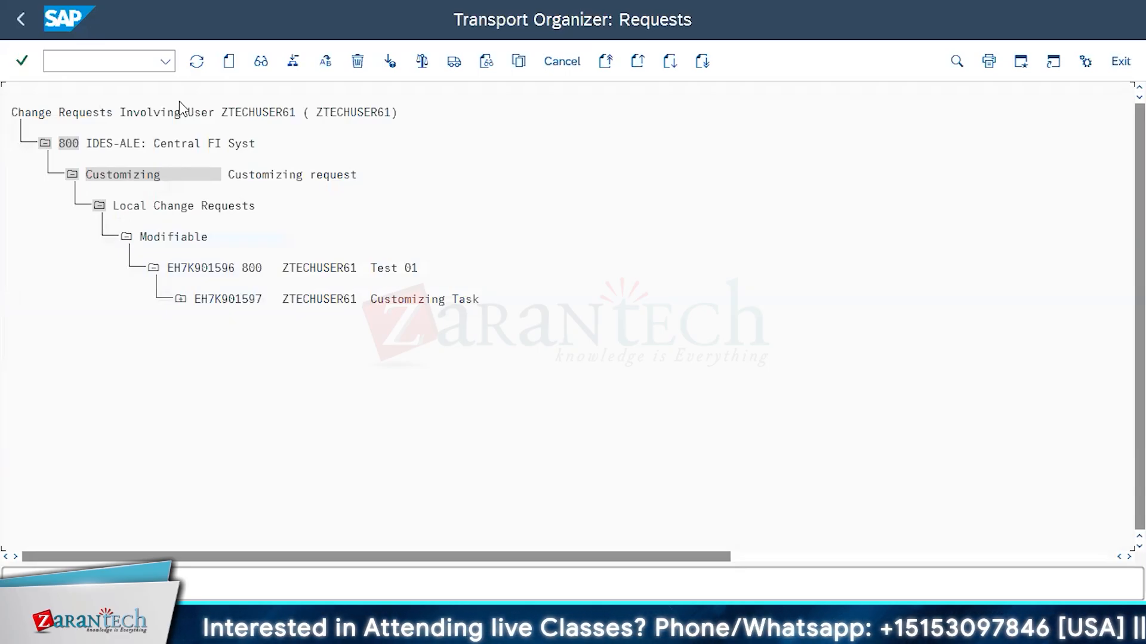
# Expand the customizing task of request Test 01 through view V_T004 to examine the entries recorded under T004 and T004T
pyautogui.click(154, 269)
pyautogui.click(154, 269)
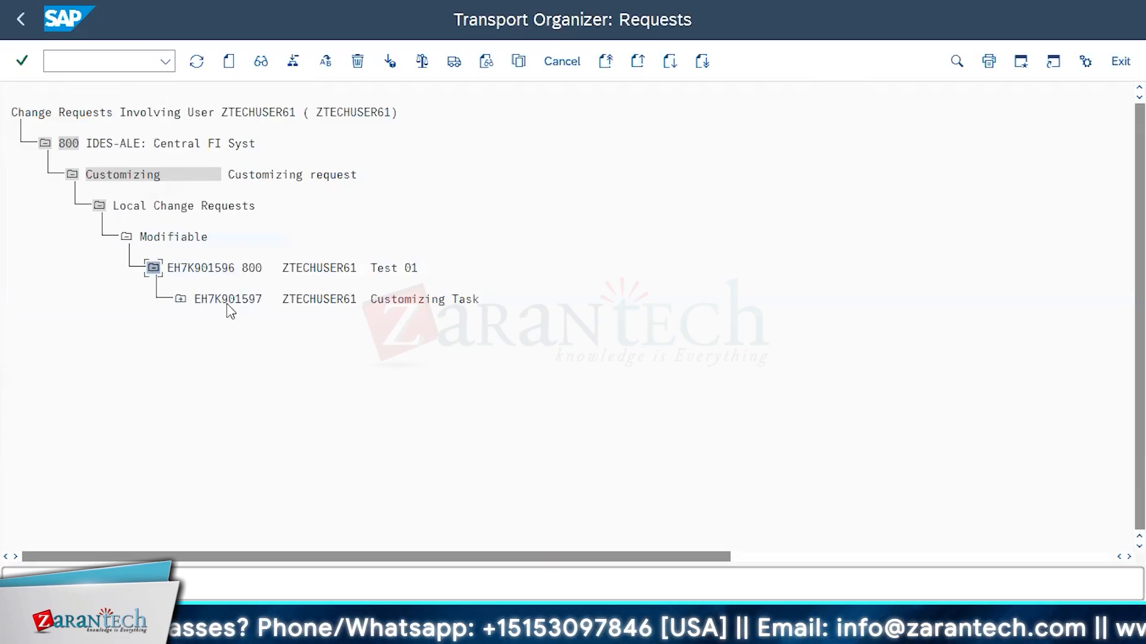
pyautogui.click(179, 300)
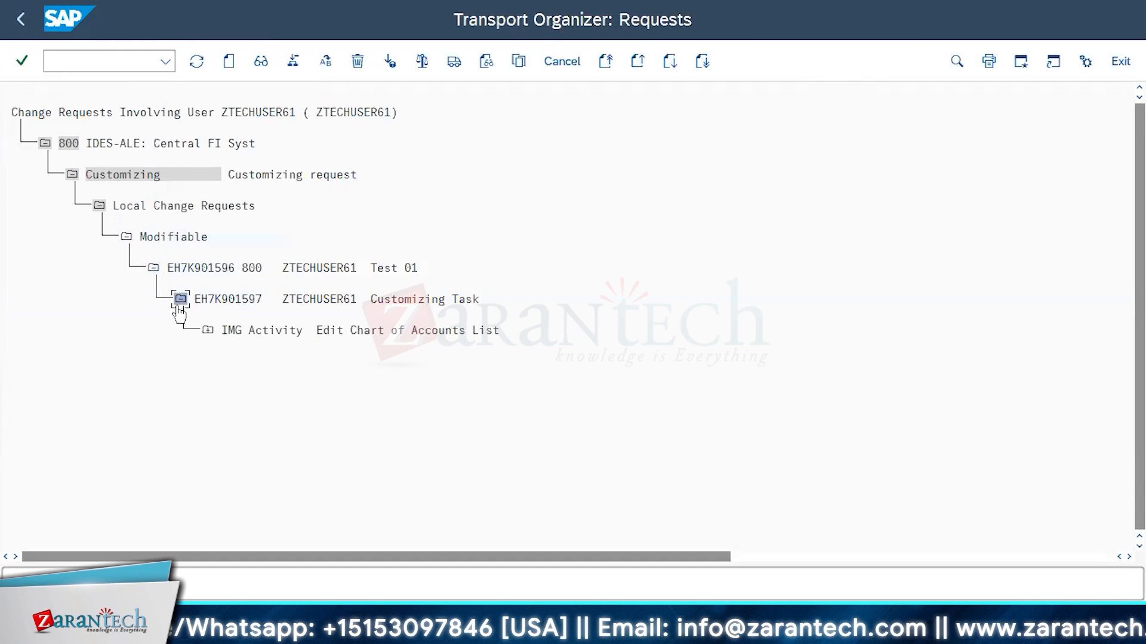
pyautogui.click(208, 331)
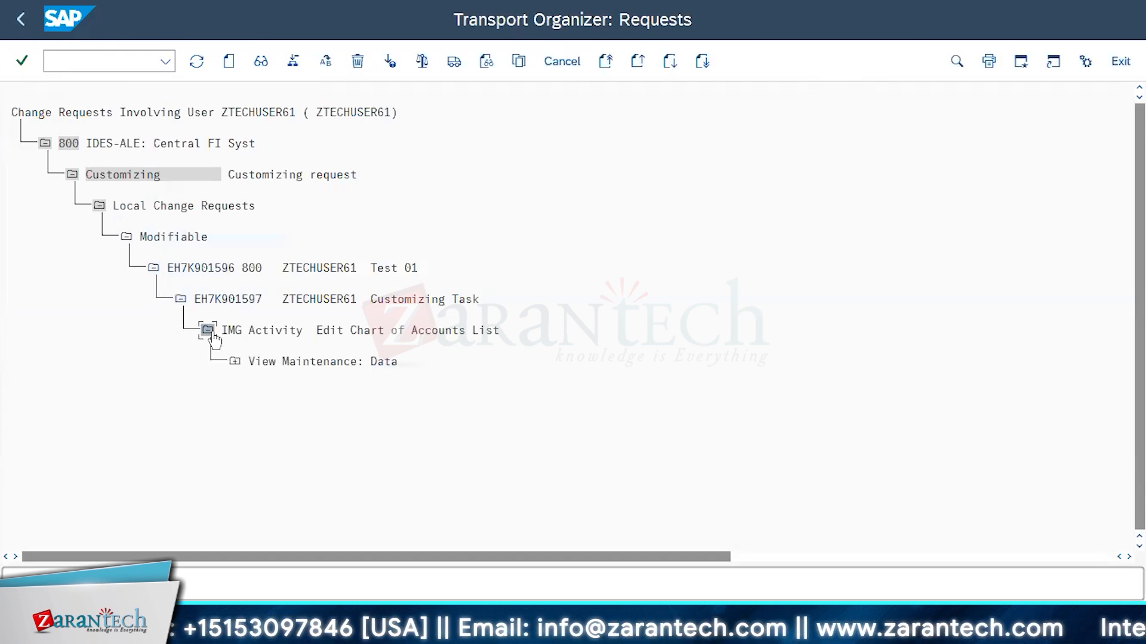
pyautogui.click(235, 362)
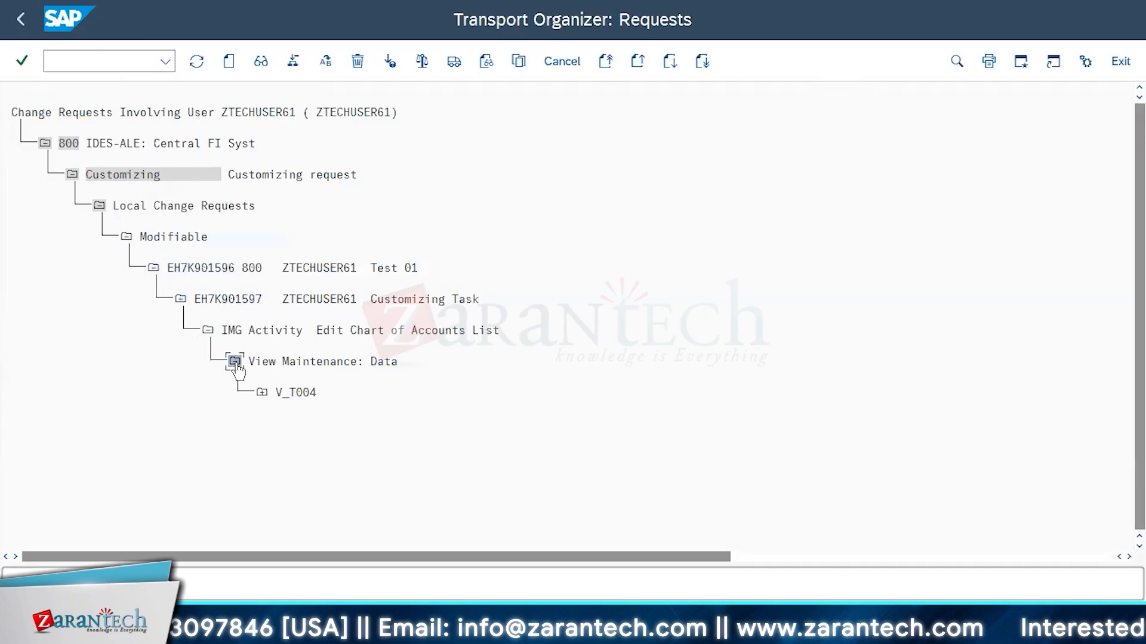
pyautogui.click(262, 393)
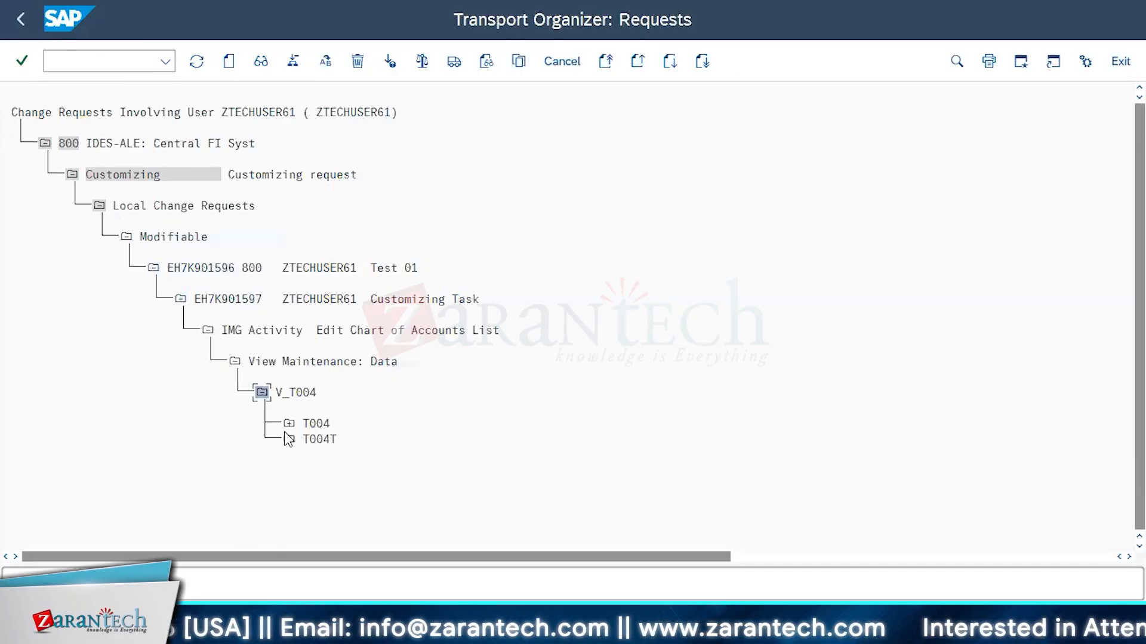
pyautogui.click(288, 423)
pyautogui.click(288, 488)
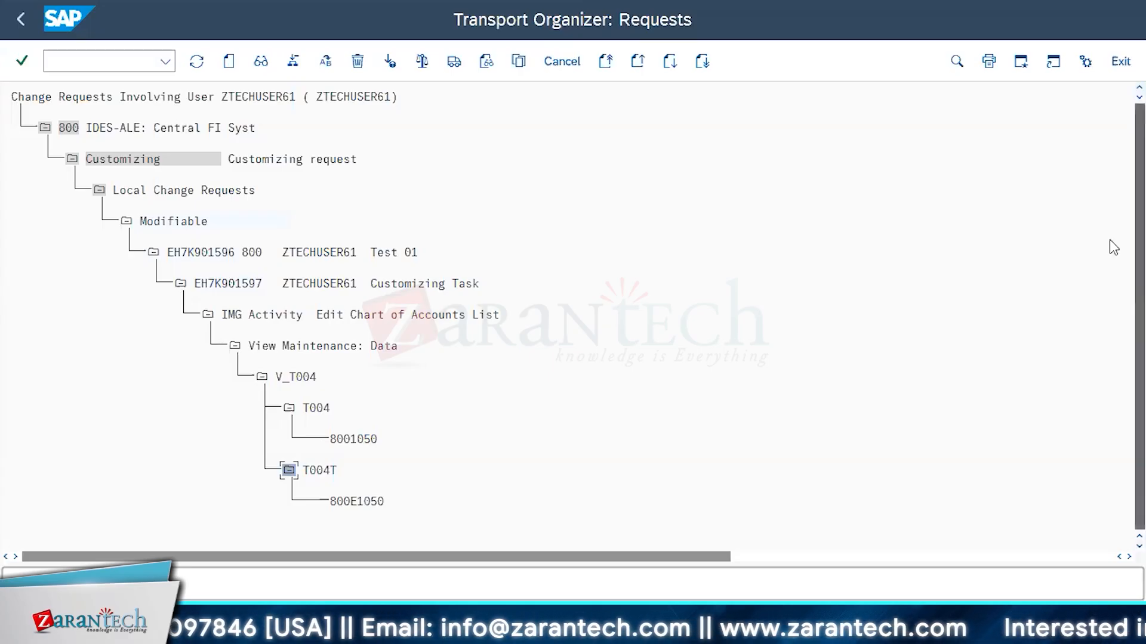
pyautogui.scroll(1, 321, 262)
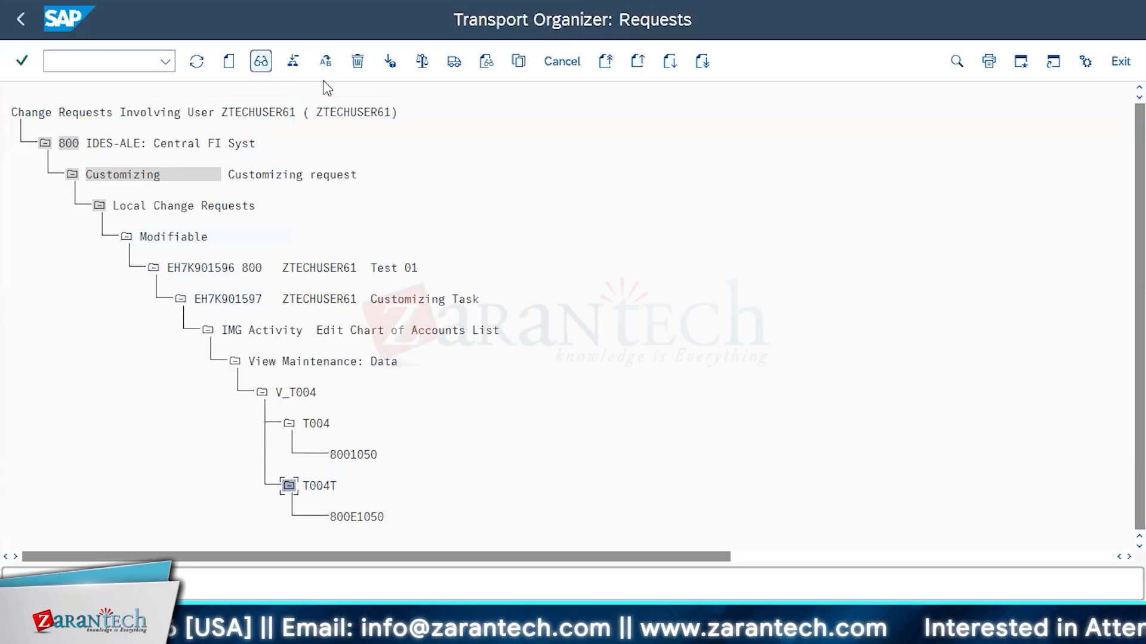
# Collapse the Edit Chart of Accounts List activity and release the customizing task under request Test 01
pyautogui.click(207, 330)
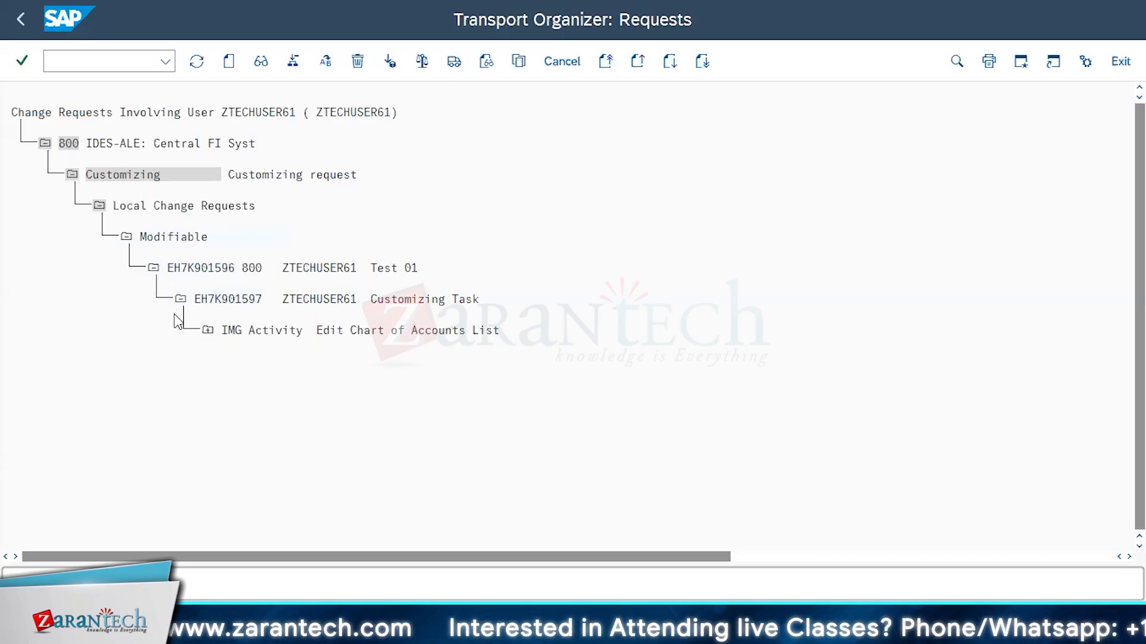
pyautogui.click(208, 331)
pyautogui.click(207, 331)
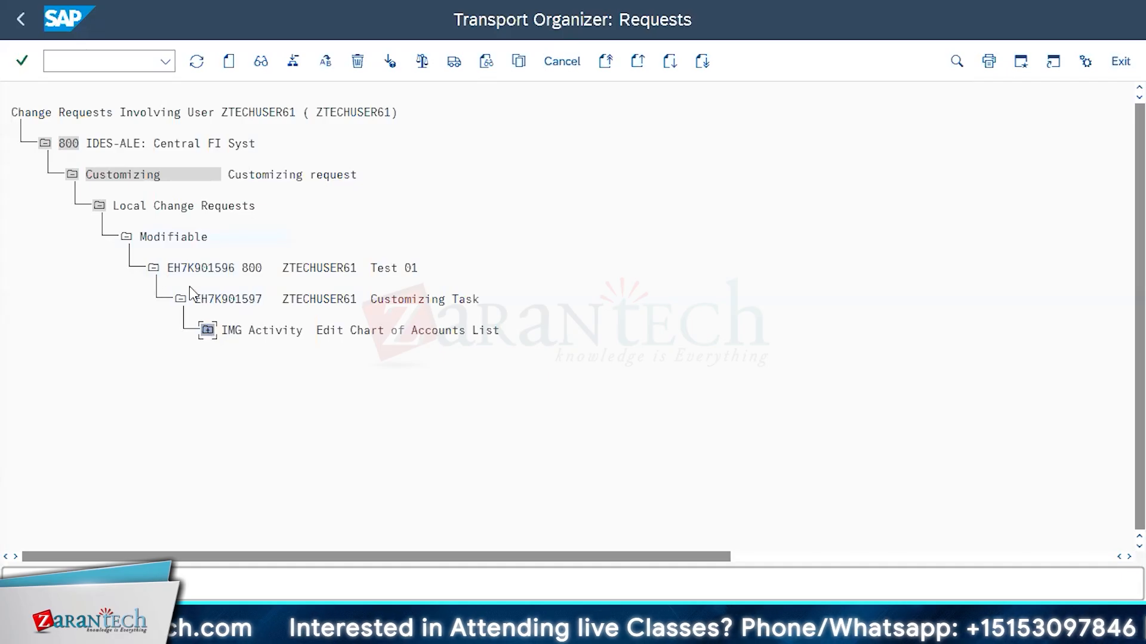
pyautogui.click(244, 300)
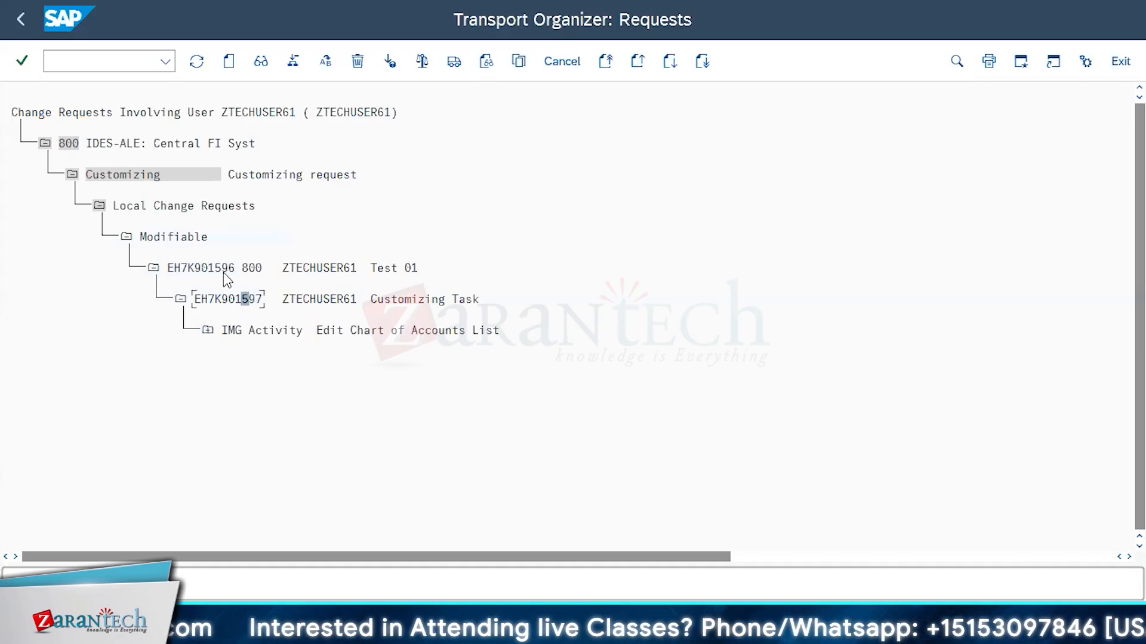
pyautogui.click(224, 303)
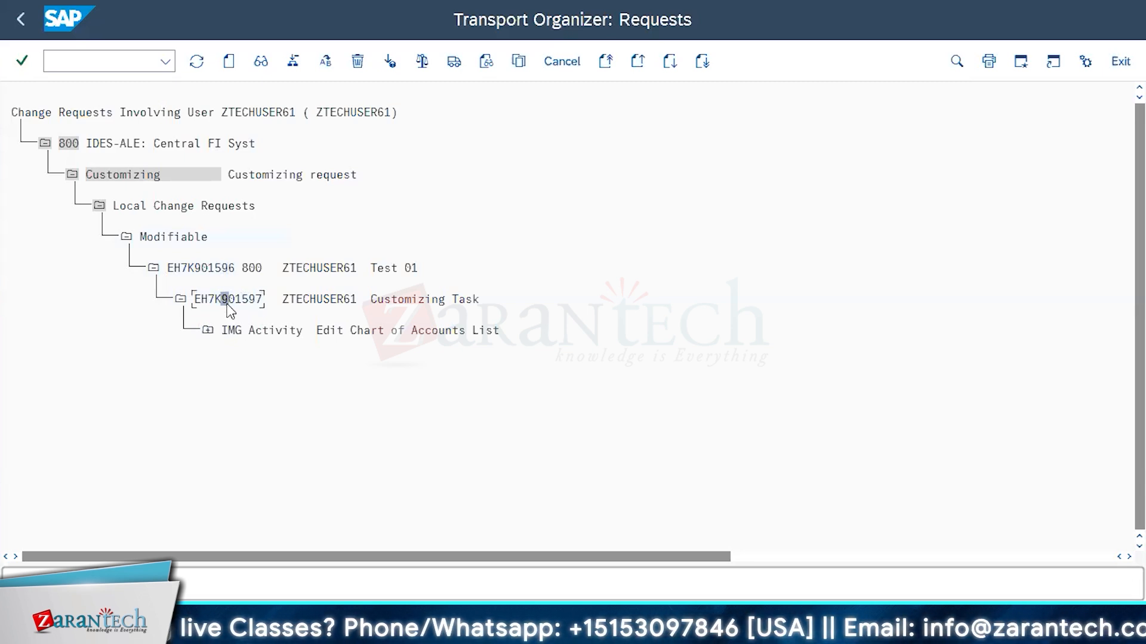
pyautogui.click(241, 301)
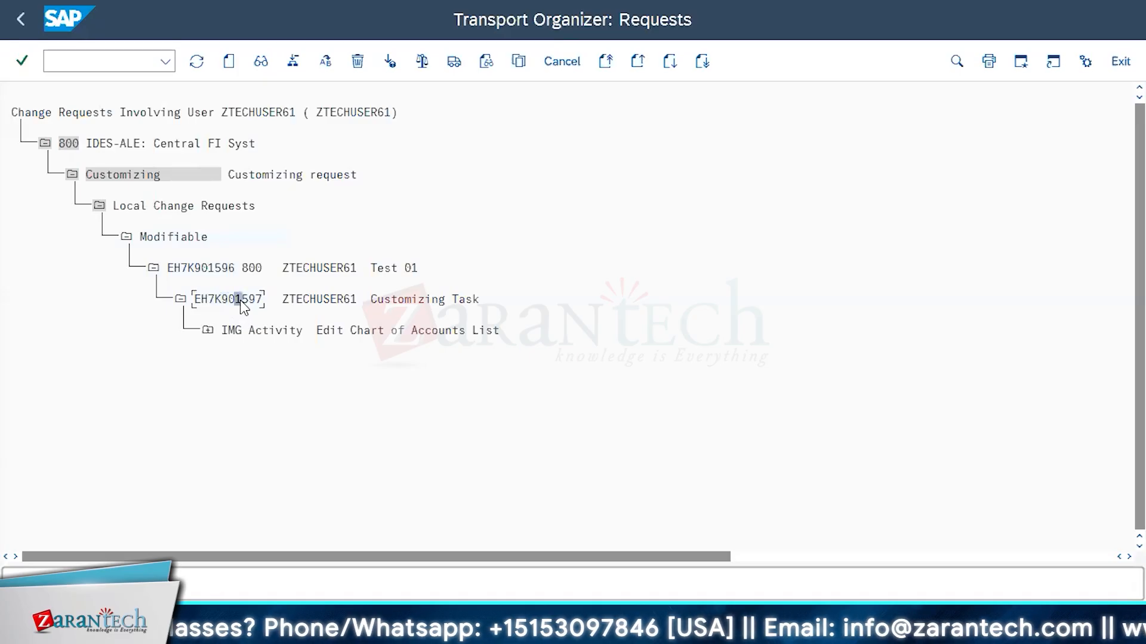
pyautogui.click(454, 62)
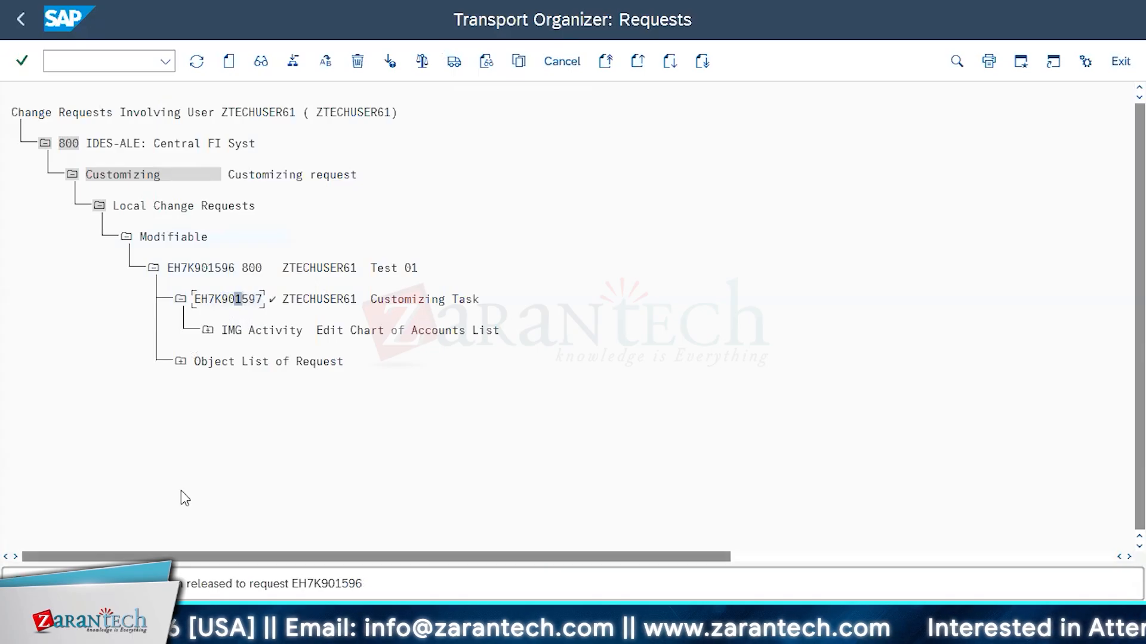
# Check the object list of request Test 01 and release the request itself
pyautogui.click(180, 362)
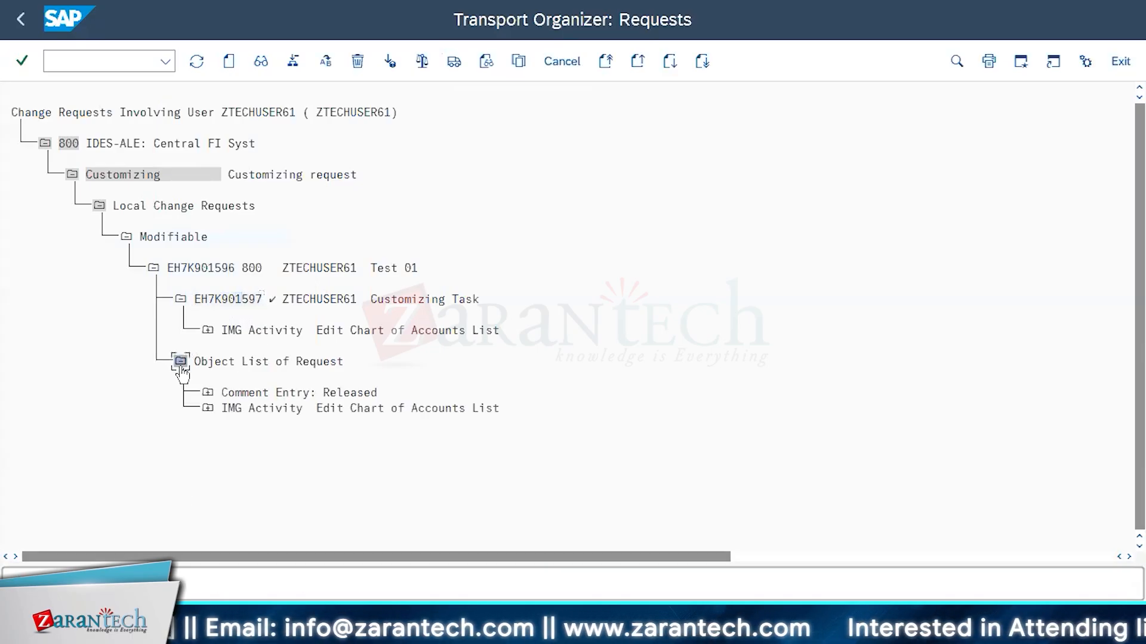
pyautogui.click(181, 362)
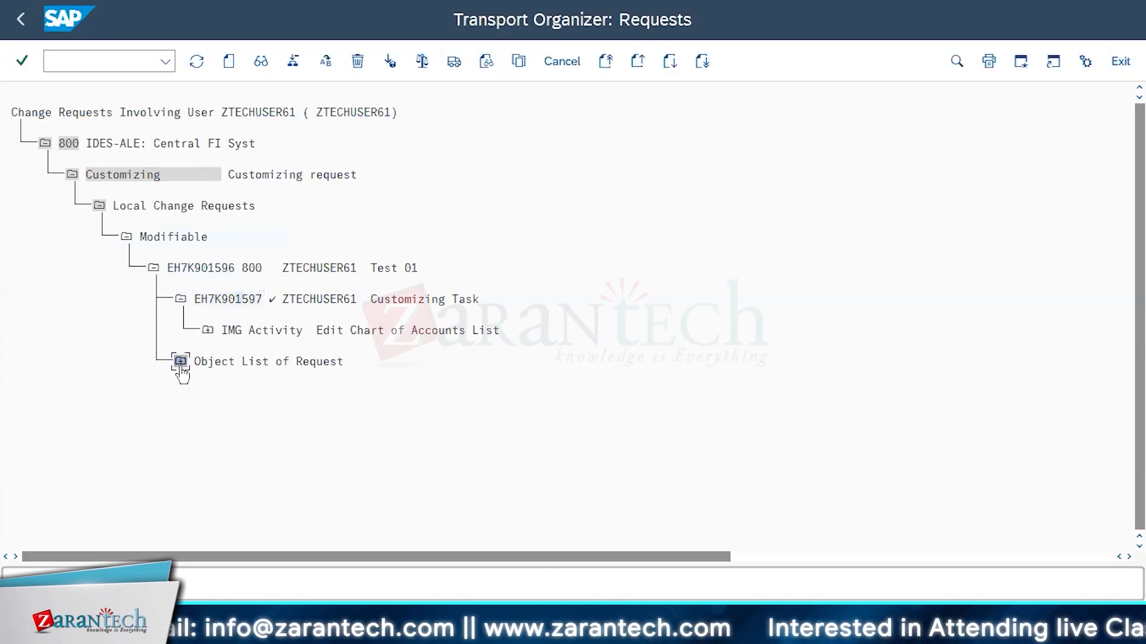
pyautogui.click(326, 269)
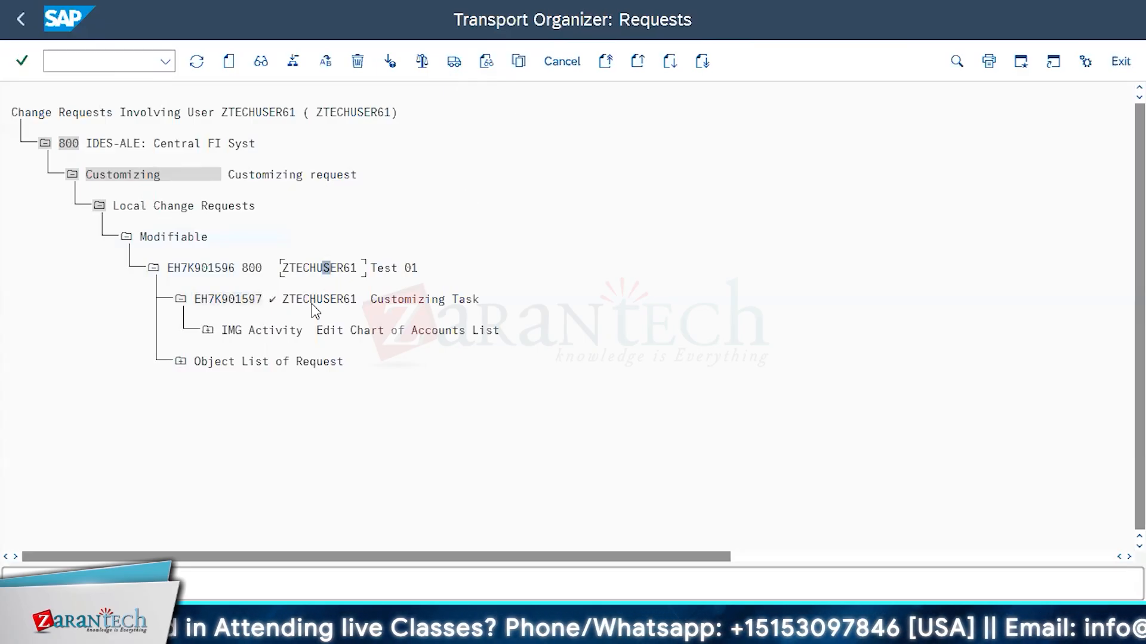
pyautogui.click(458, 63)
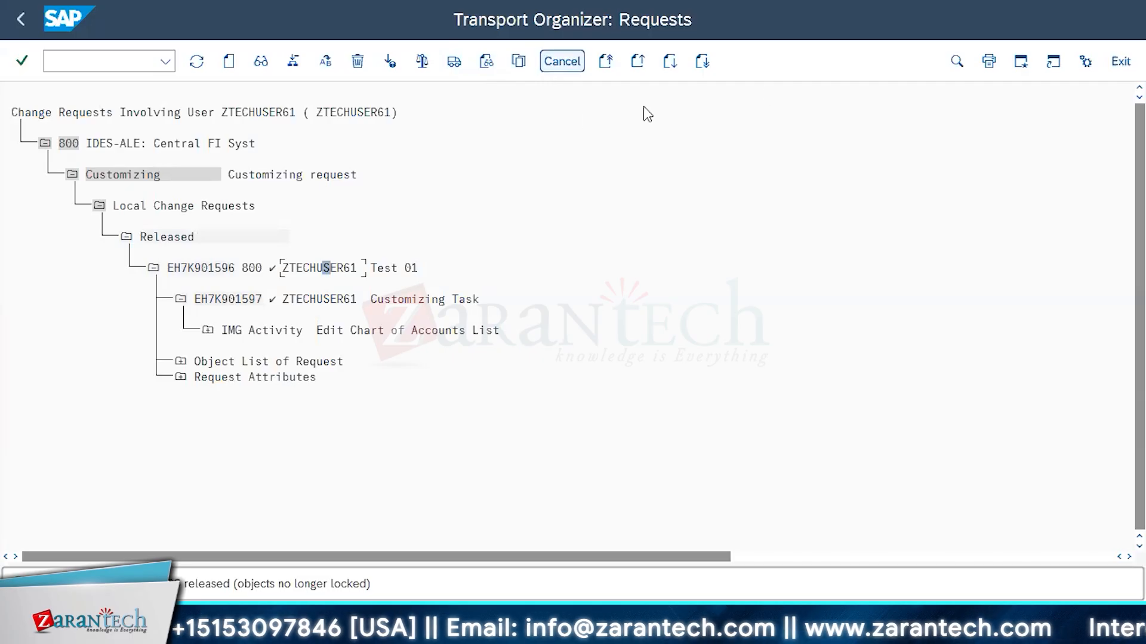
# Display the user's modifiable requests again to check the list, and return to the Transport Organizer selection
pyautogui.click(562, 62)
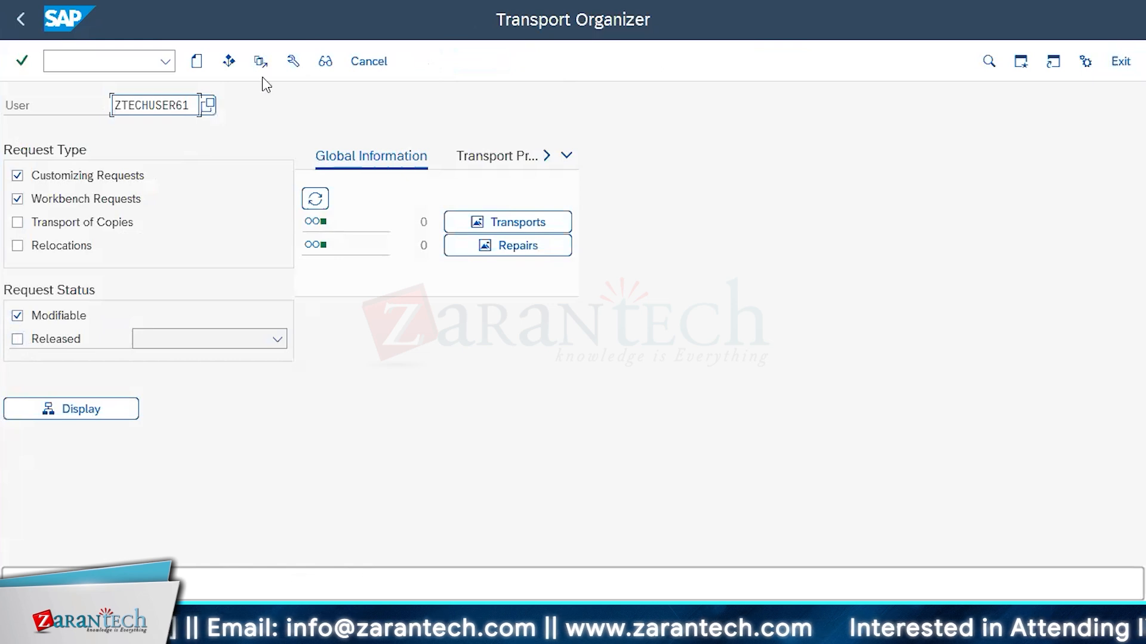
pyautogui.click(96, 416)
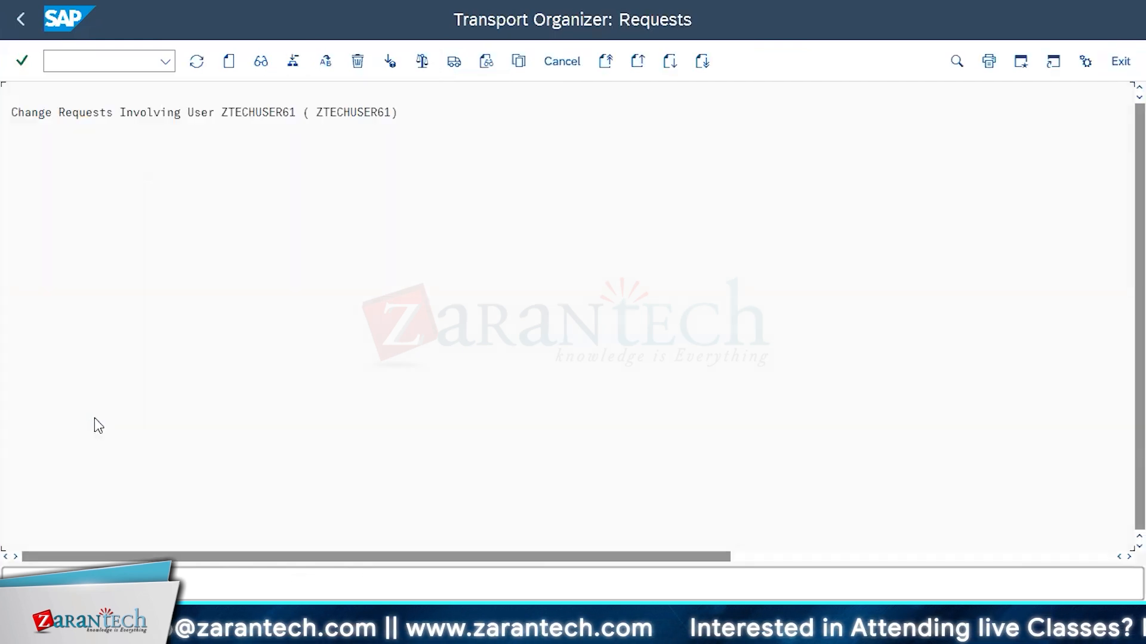
pyautogui.click(561, 62)
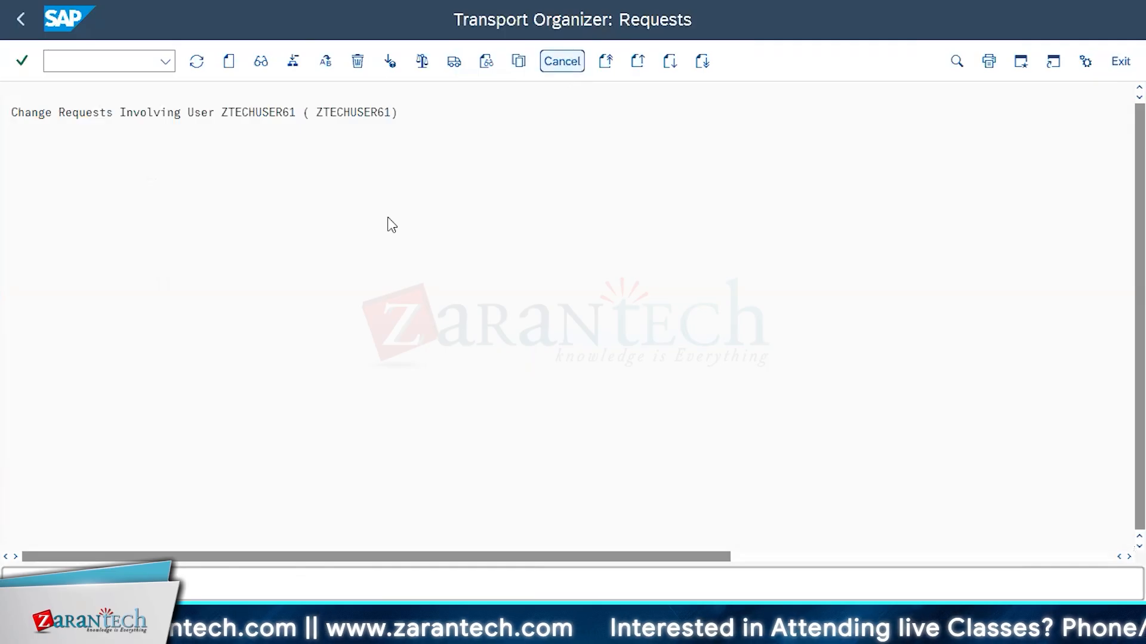
# Display only the user's released transport requests to check request Test 01, and leave the Transport Organizer
pyautogui.click(17, 339)
pyautogui.click(18, 316)
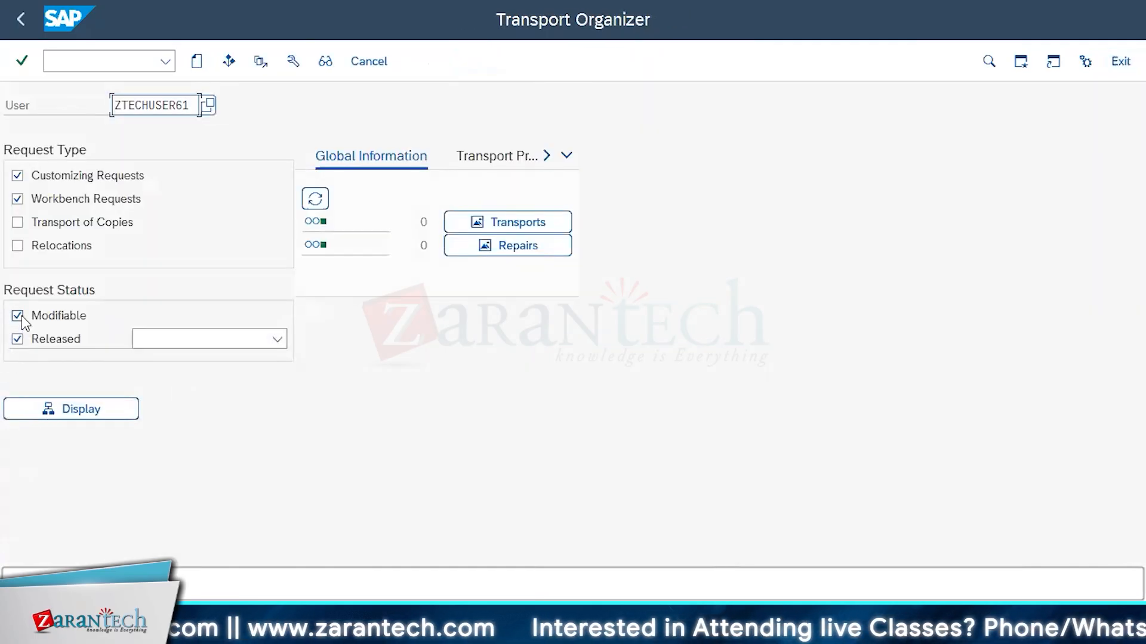
pyautogui.click(67, 411)
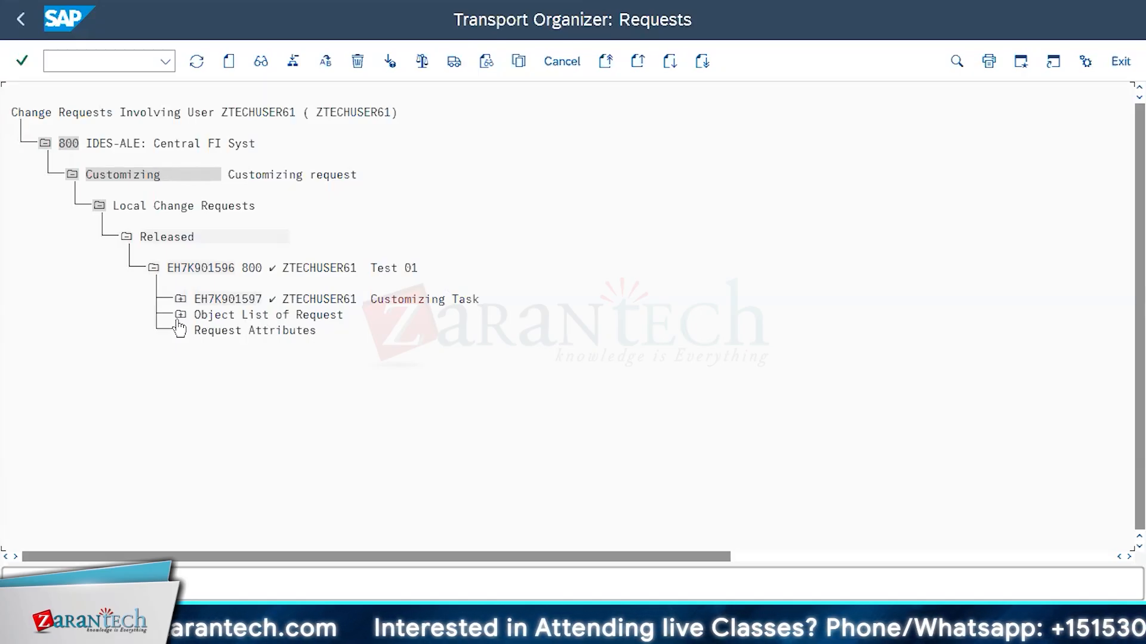
pyautogui.click(1120, 61)
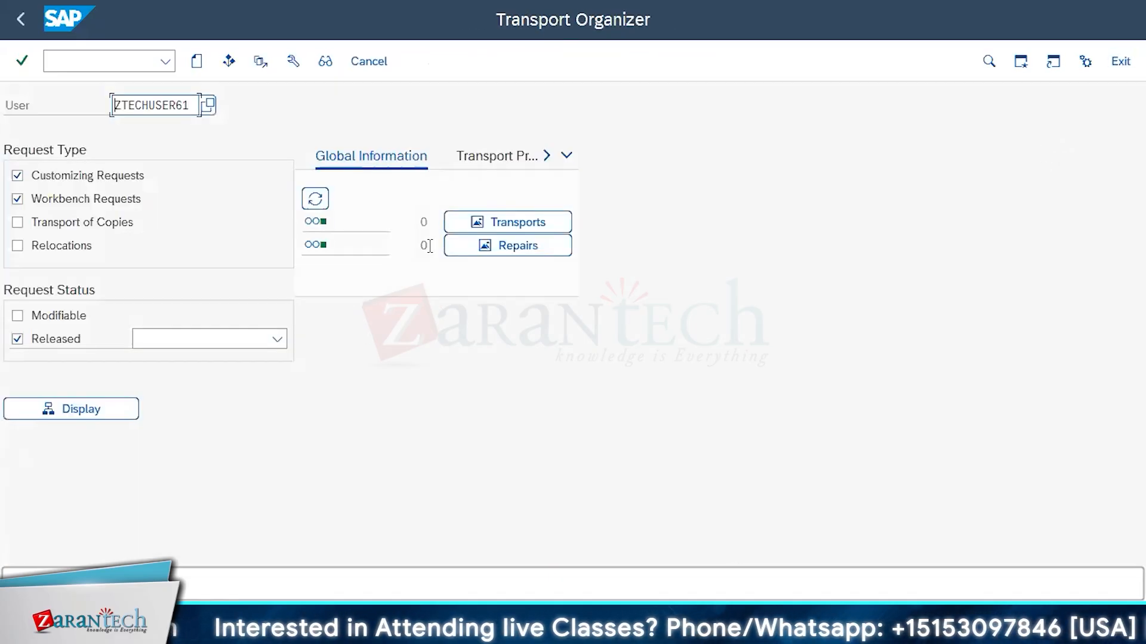
pyautogui.click(1121, 64)
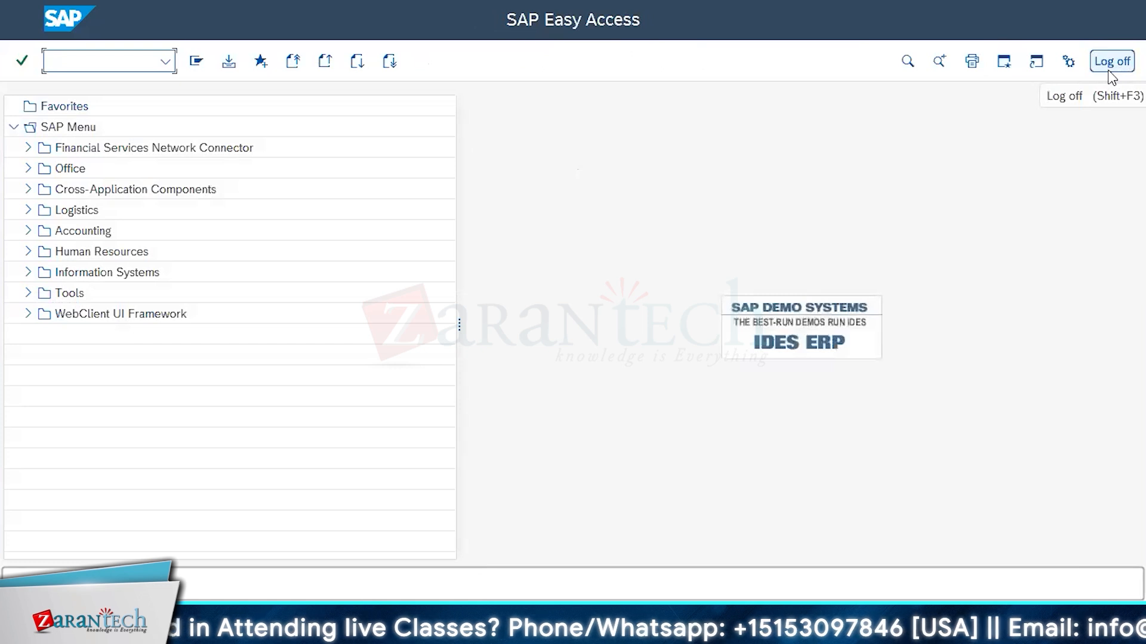
# Start transaction spro and display the SAP Reference IMG structure
pyautogui.write('spro')
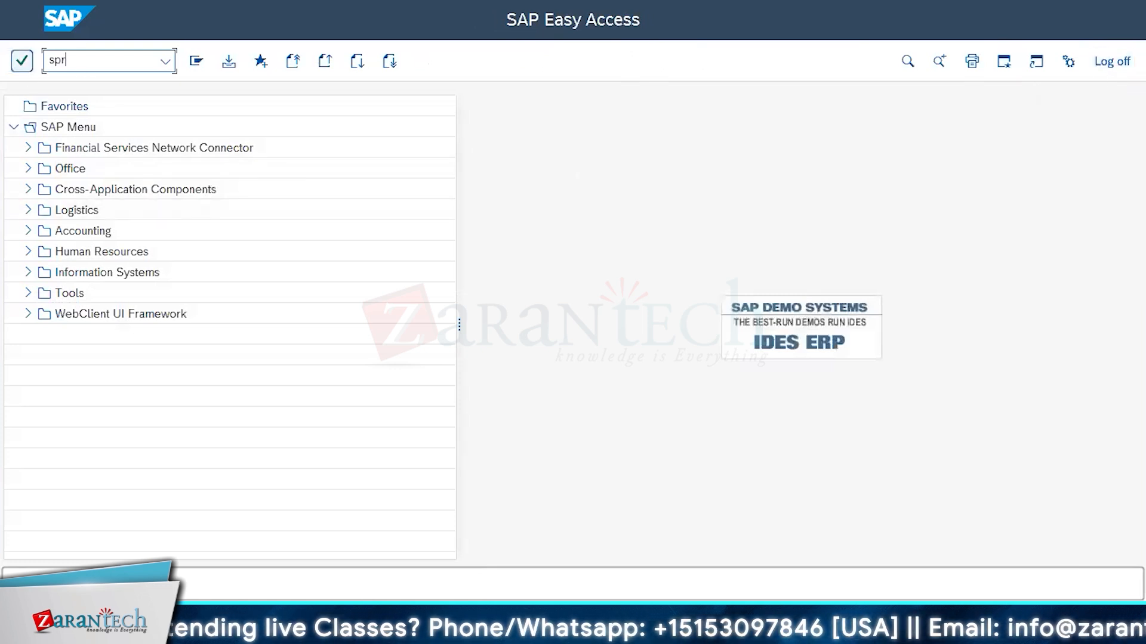
pyautogui.press('Return')
pyautogui.click(252, 72)
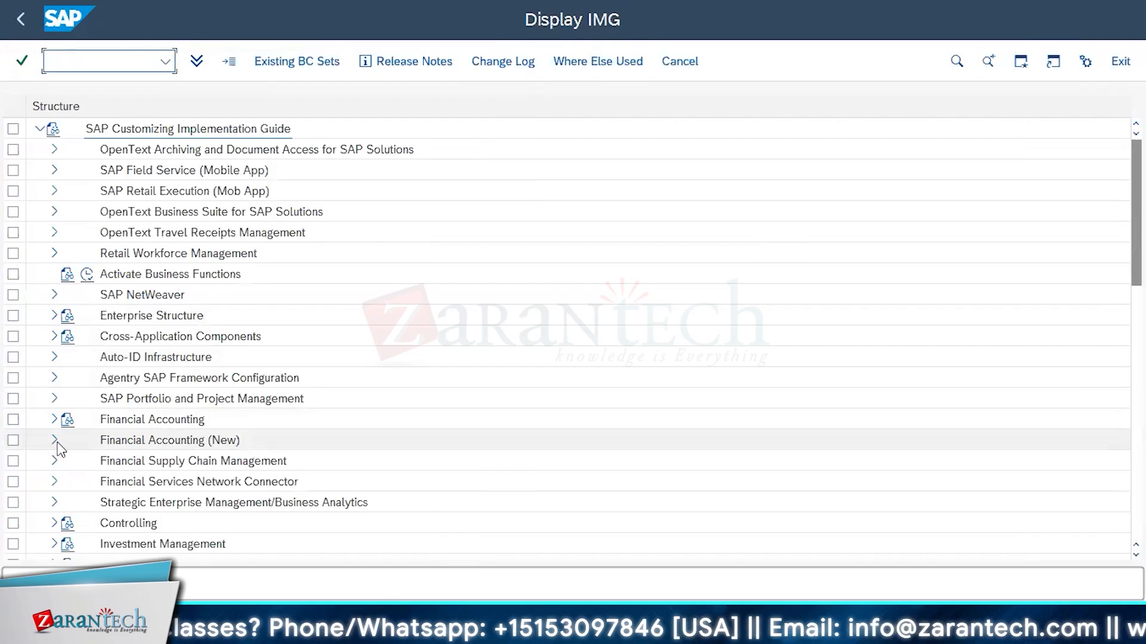
# Expand Financial Accounting (New) through General Ledger Accounting, Master Data, G/L Accounts and Preparations, and open the Assign Company Code to Chart of Accounts activity
pyautogui.click(54, 442)
pyautogui.click(69, 399)
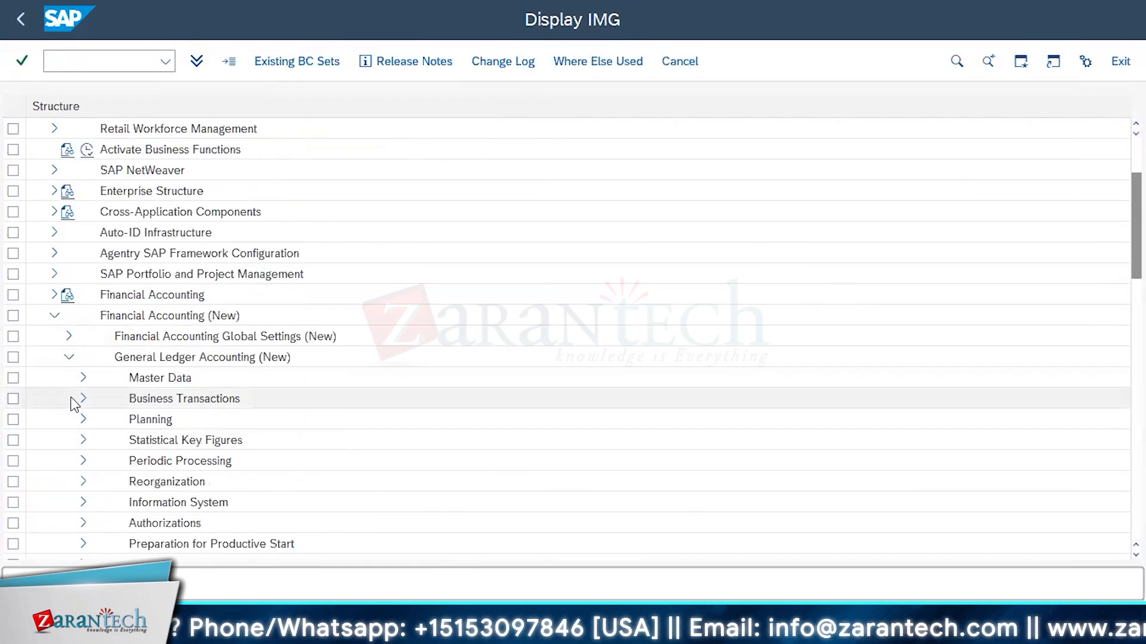
pyautogui.click(84, 377)
pyautogui.click(97, 398)
pyautogui.click(111, 420)
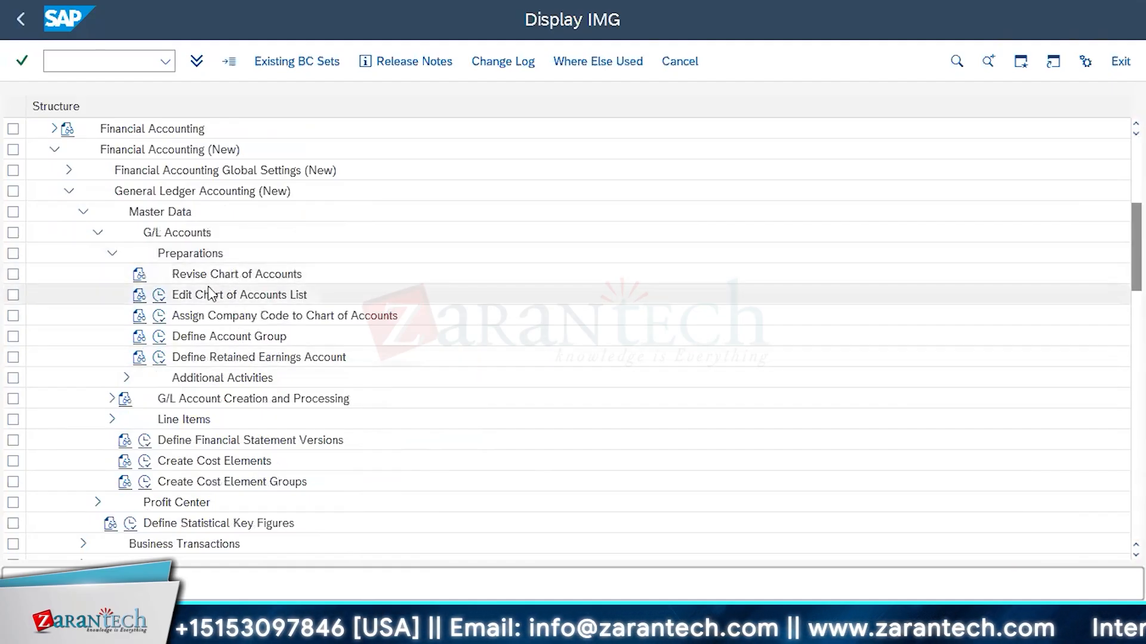
pyautogui.click(160, 319)
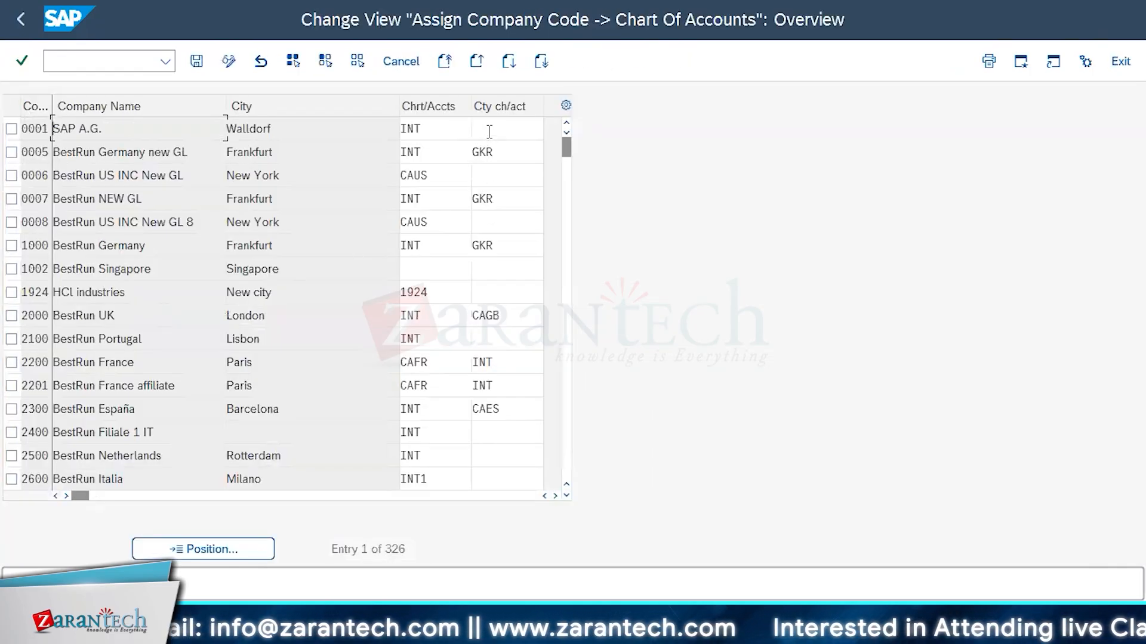
# Examine the list of company codes and the operating and country charts of accounts assigned to them
pyautogui.moveTo(567, 148); pyautogui.dragTo(567, 216)
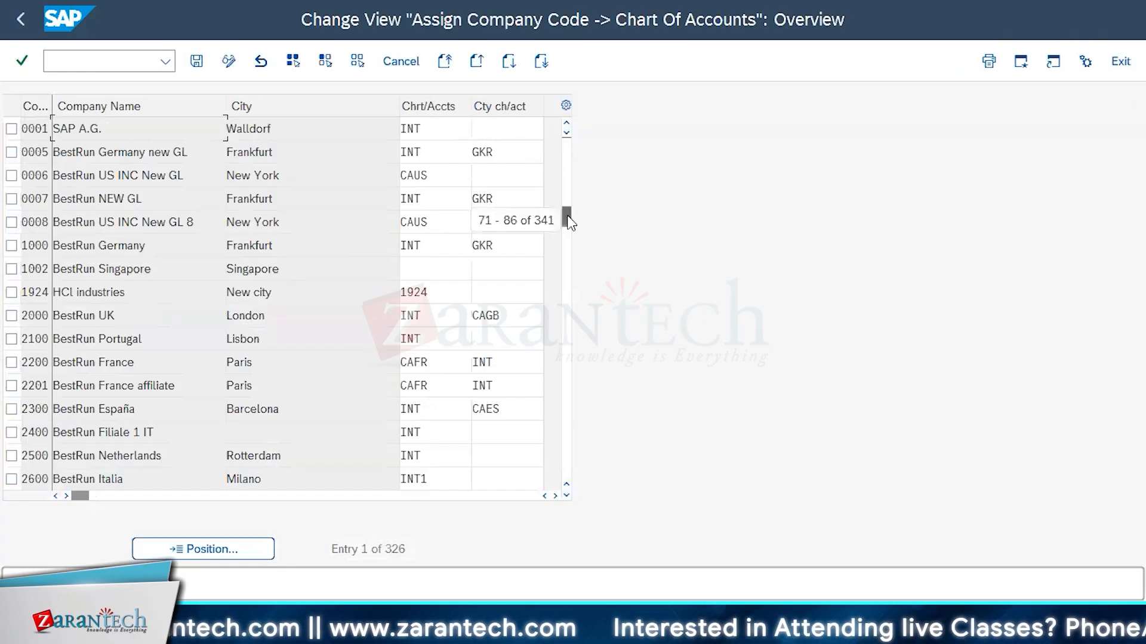
pyautogui.moveTo(571, 156); pyautogui.dragTo(572, 128)
pyautogui.scroll(-2, 306, 275)
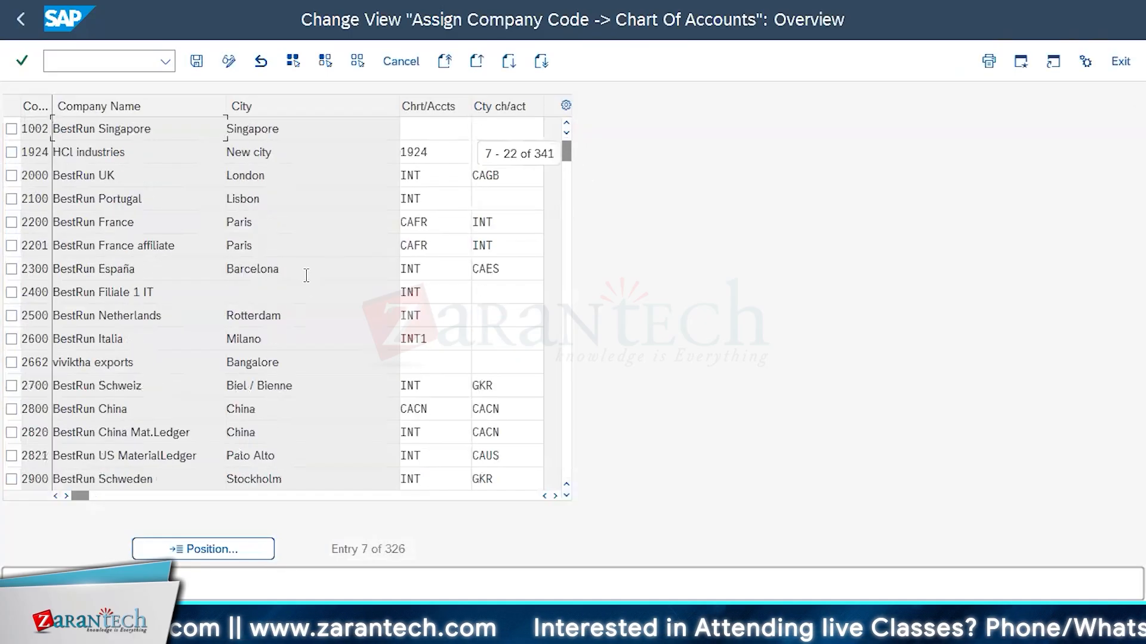
pyautogui.scroll(-3, 306, 275)
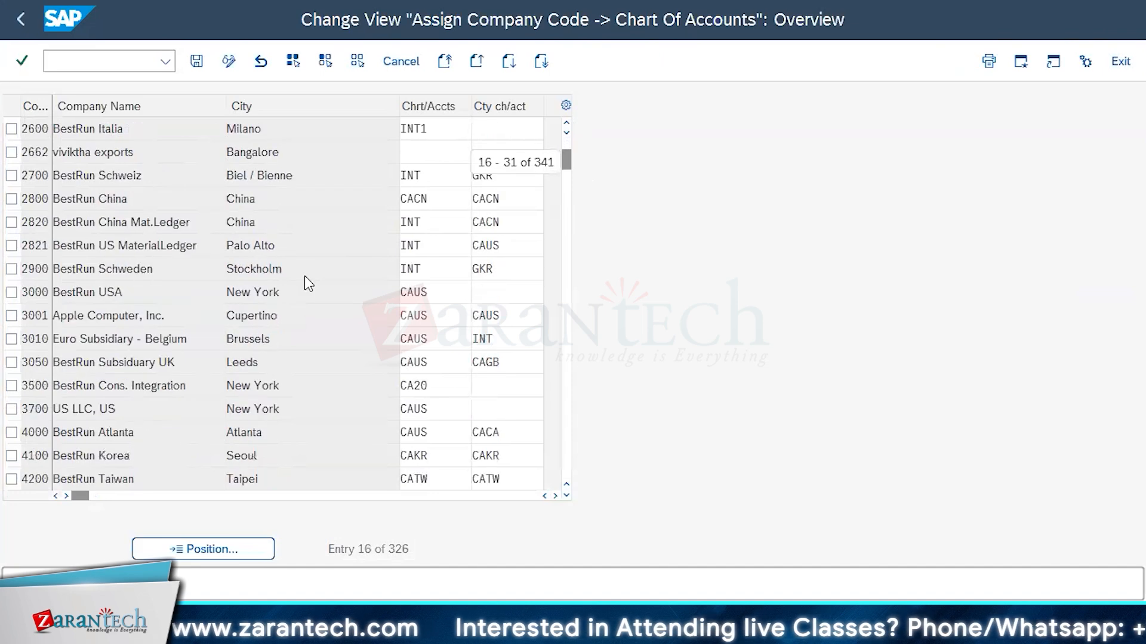
pyautogui.scroll(-6, 304, 275)
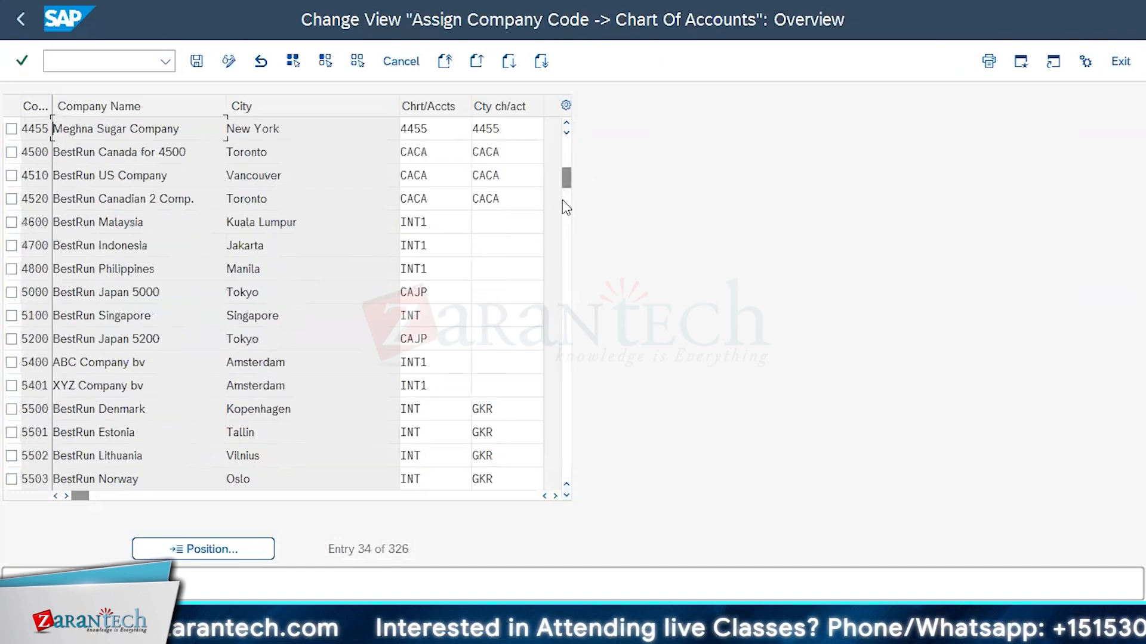
pyautogui.click(566, 424)
pyautogui.scroll(1, 177, 353)
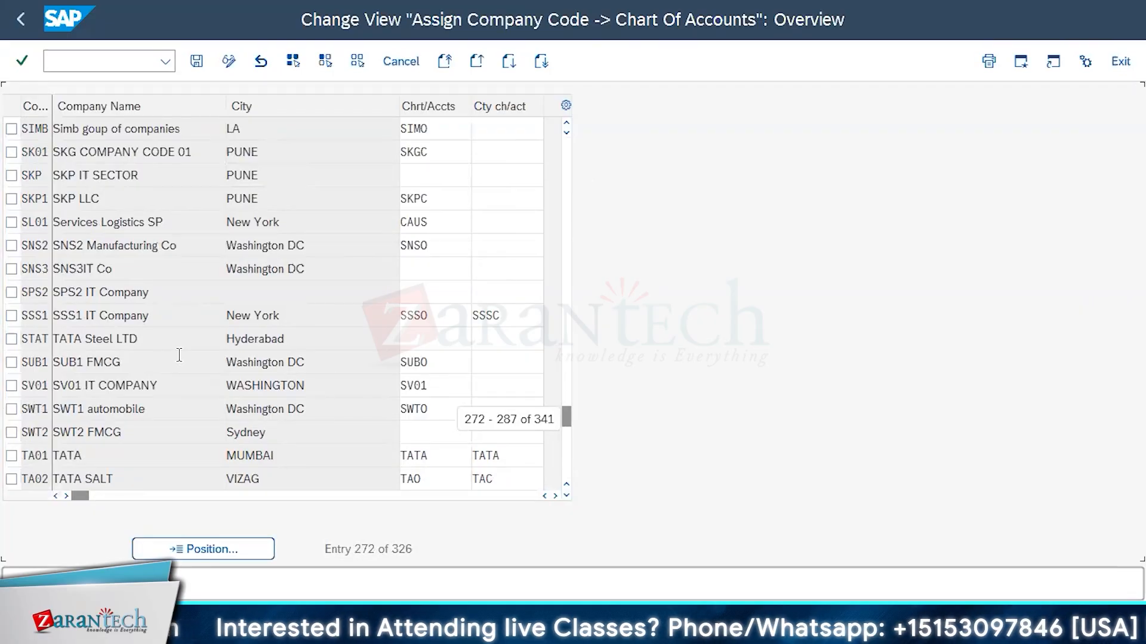
pyautogui.scroll(20, 179, 355)
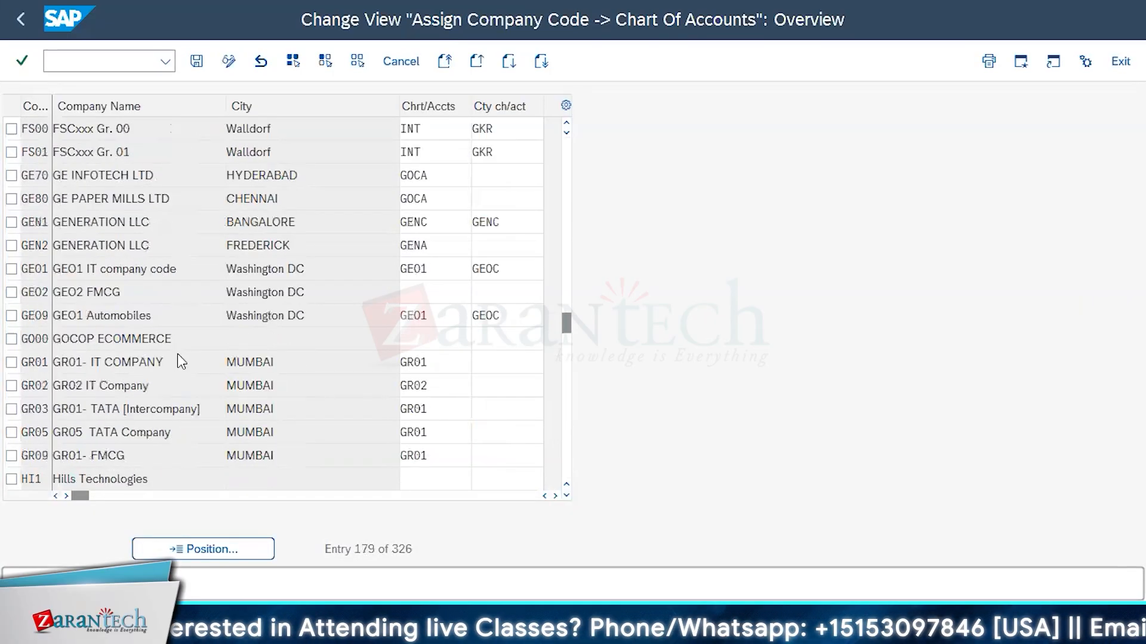
pyautogui.scroll(1, 179, 356)
pyautogui.scroll(3, 179, 355)
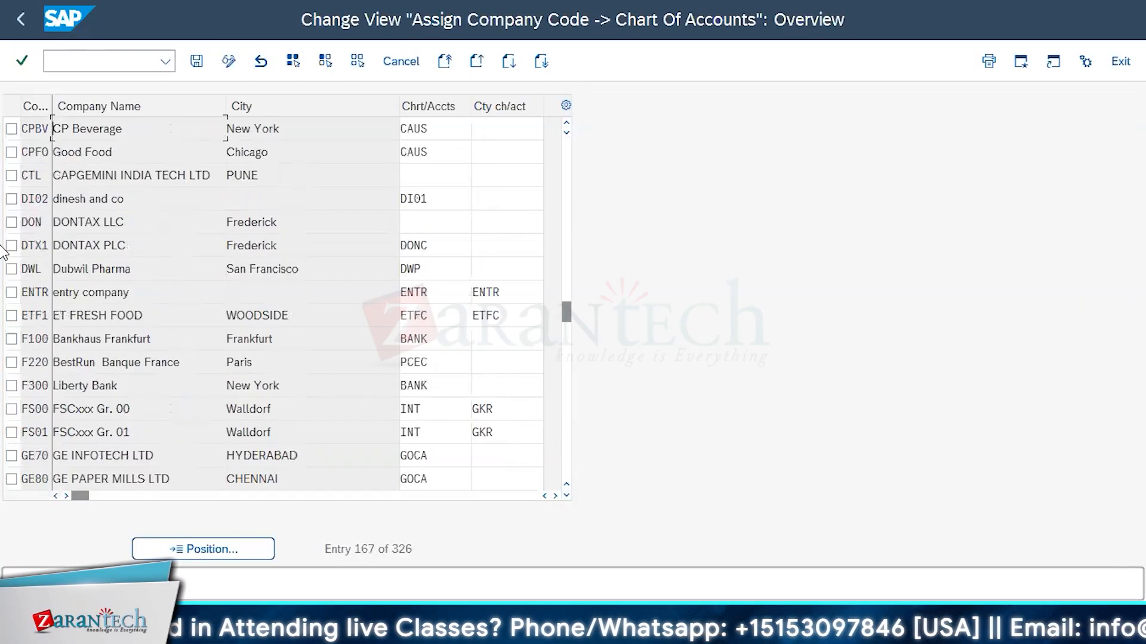
pyautogui.scroll(1, 167, 301)
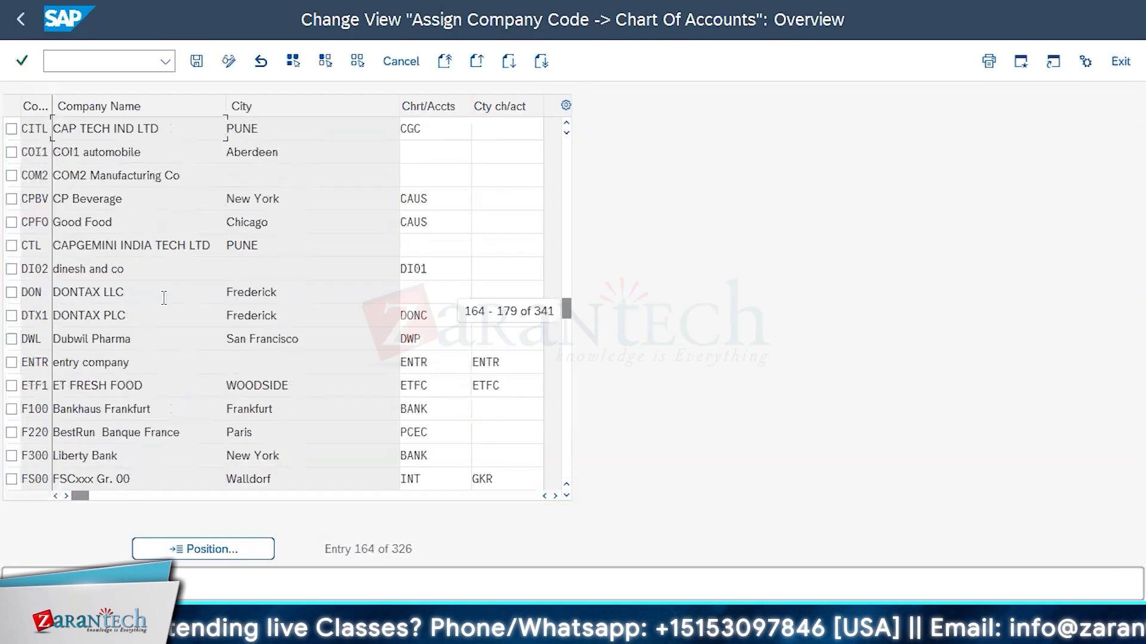
pyautogui.click(12, 269)
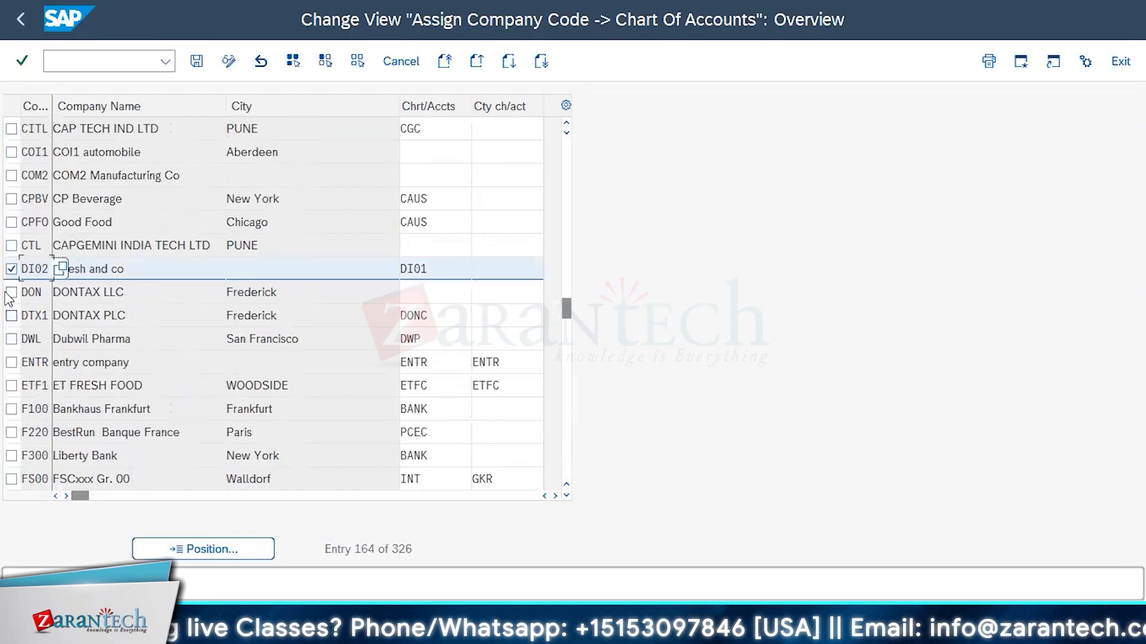
pyautogui.click(11, 292)
pyautogui.scroll(-1, 62, 382)
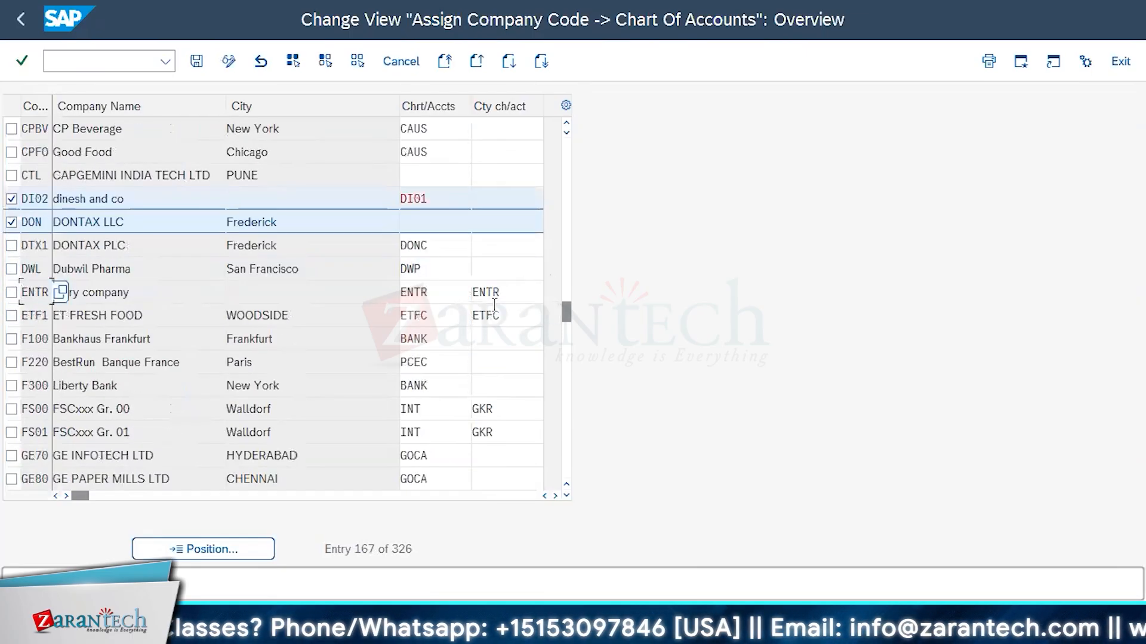
pyautogui.click(12, 221)
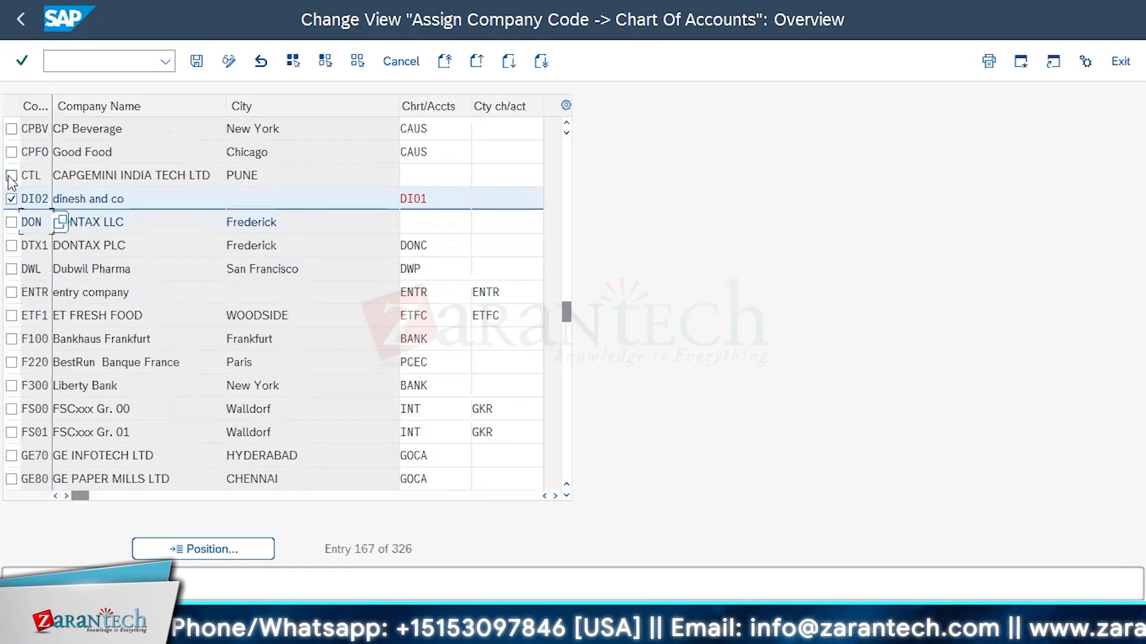
pyautogui.click(445, 157)
pyautogui.click(480, 153)
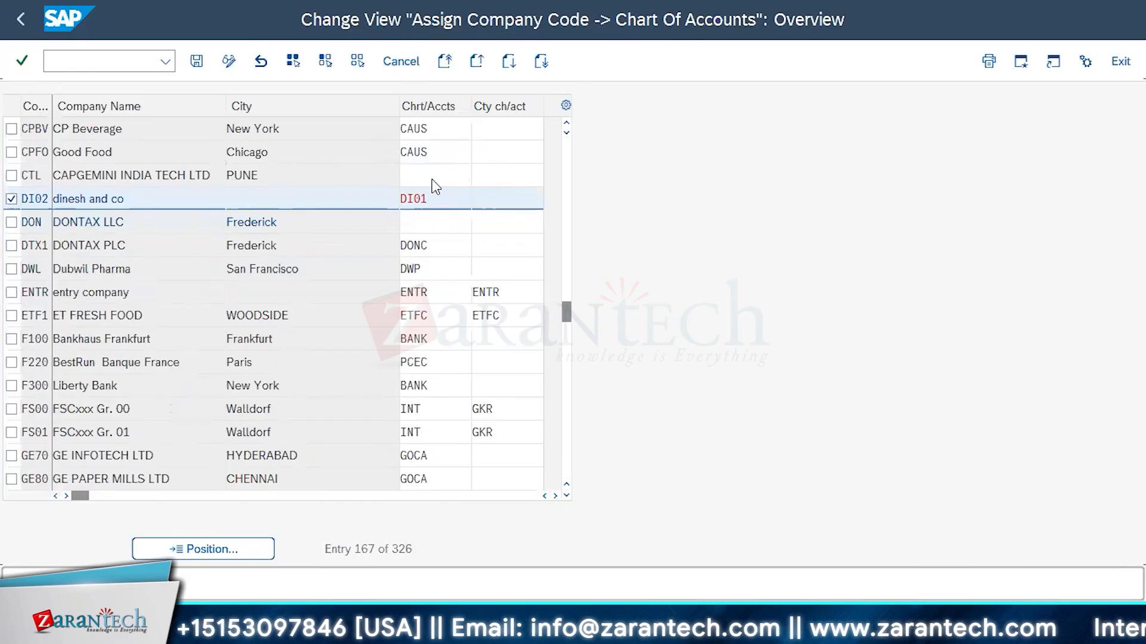
pyautogui.press('Escape')
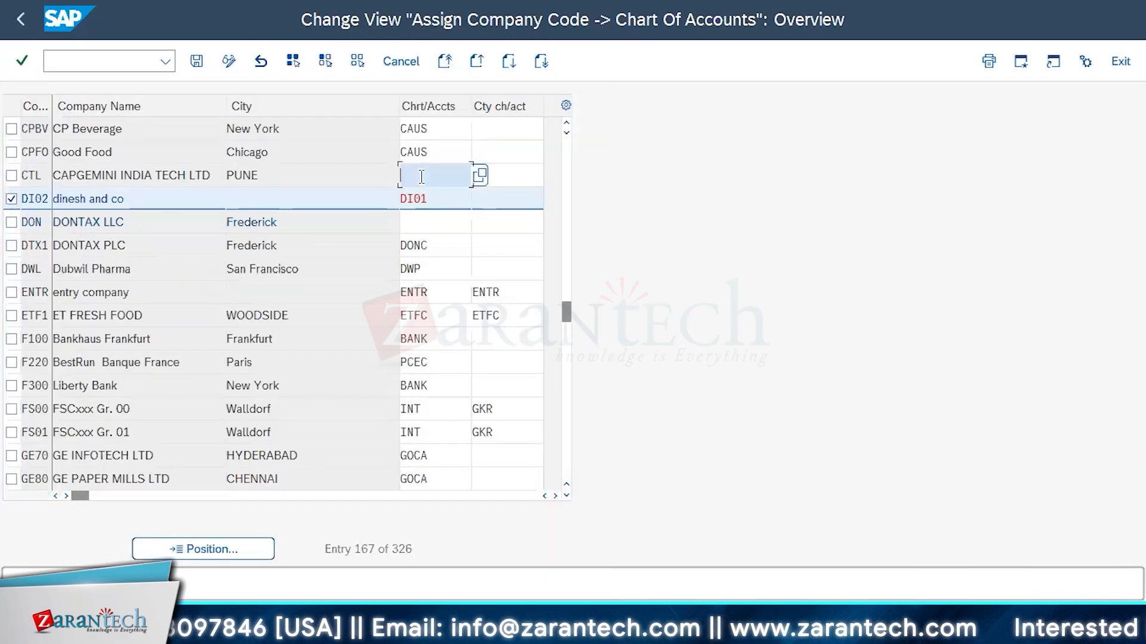
# Try assigning chart of accounts CAAU (Australia) to company code CTL, and leave the assignment view without saving
pyautogui.click(479, 176)
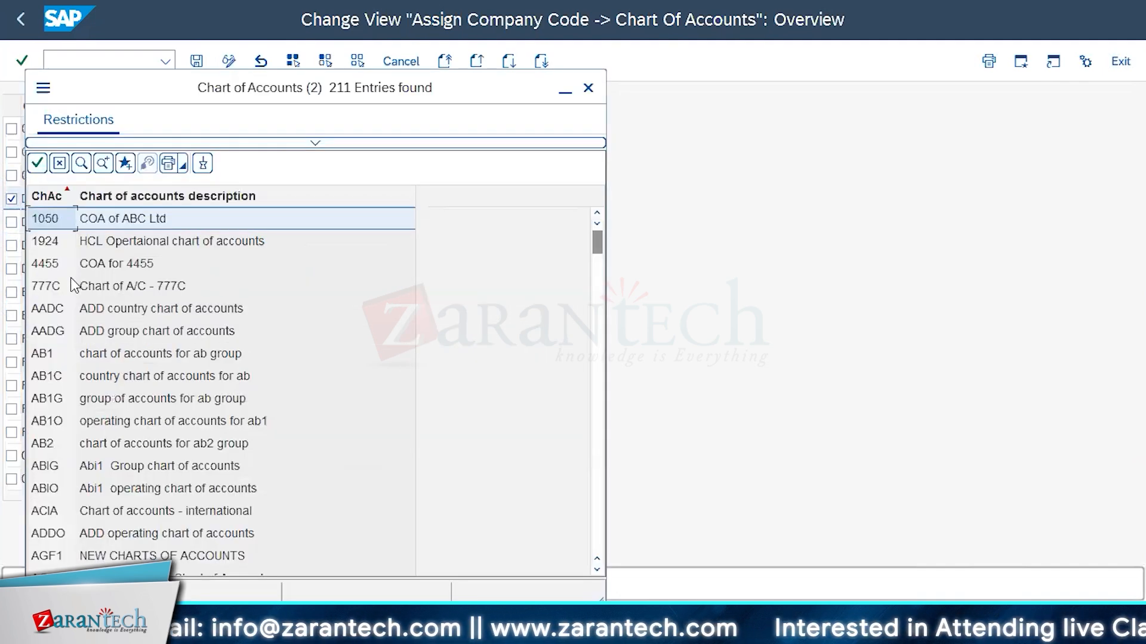
pyautogui.scroll(-5, 105, 420)
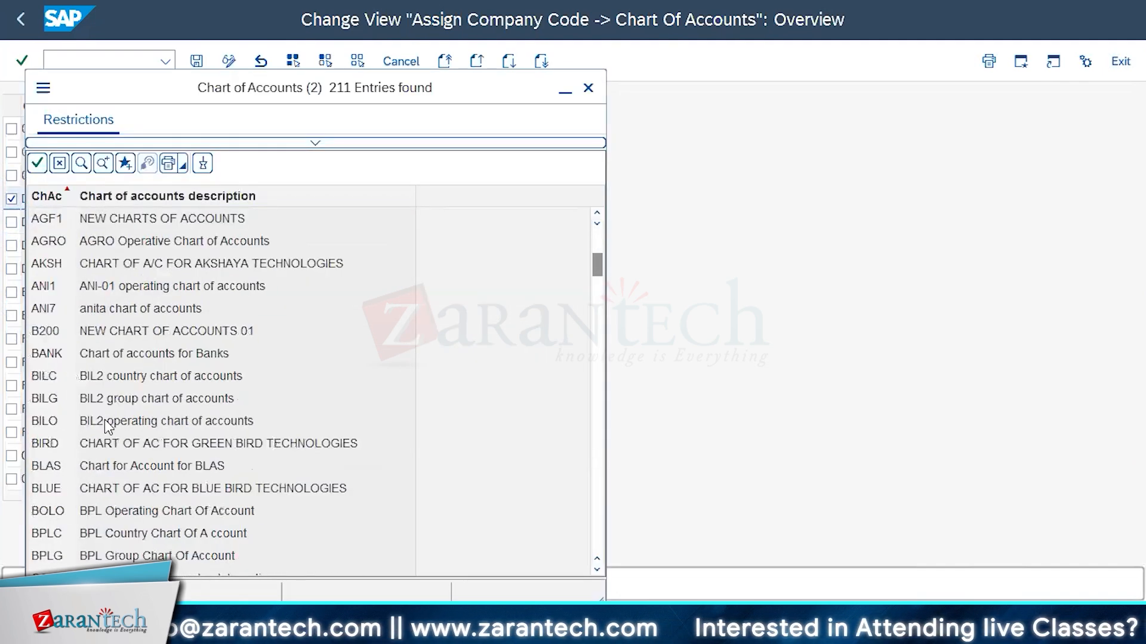
pyautogui.scroll(-3, 133, 379)
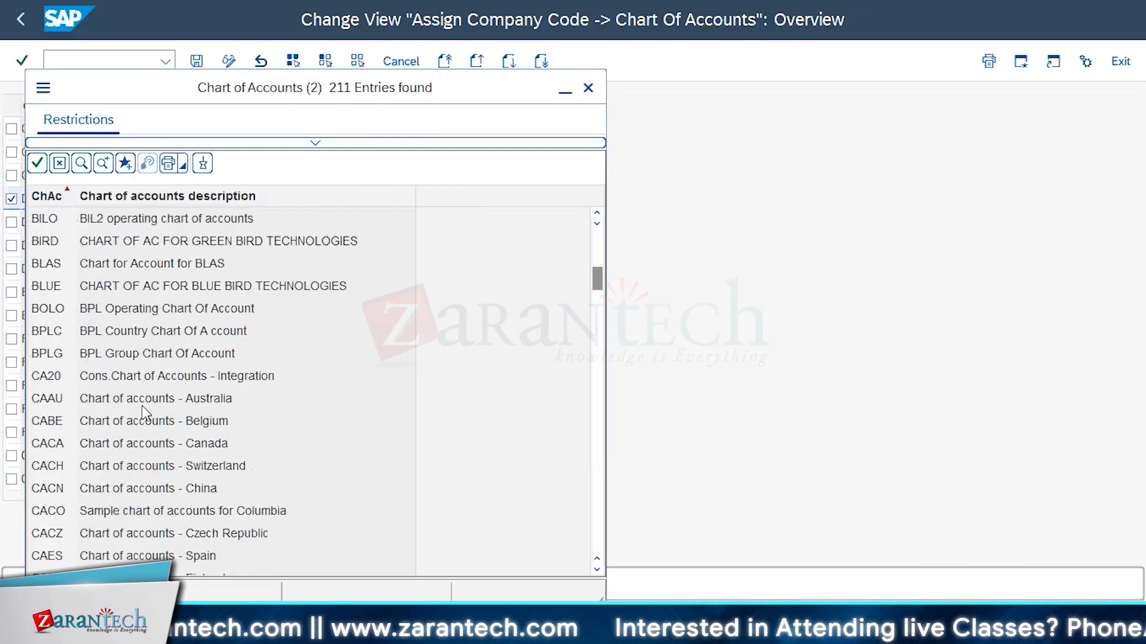
pyautogui.click(147, 396)
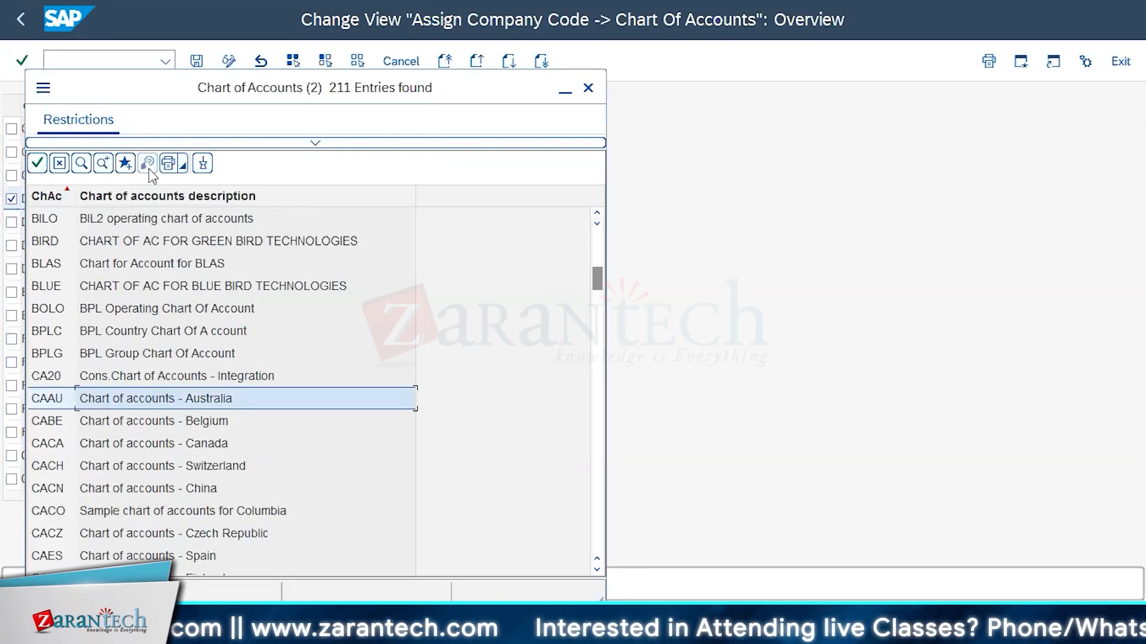
pyautogui.click(37, 163)
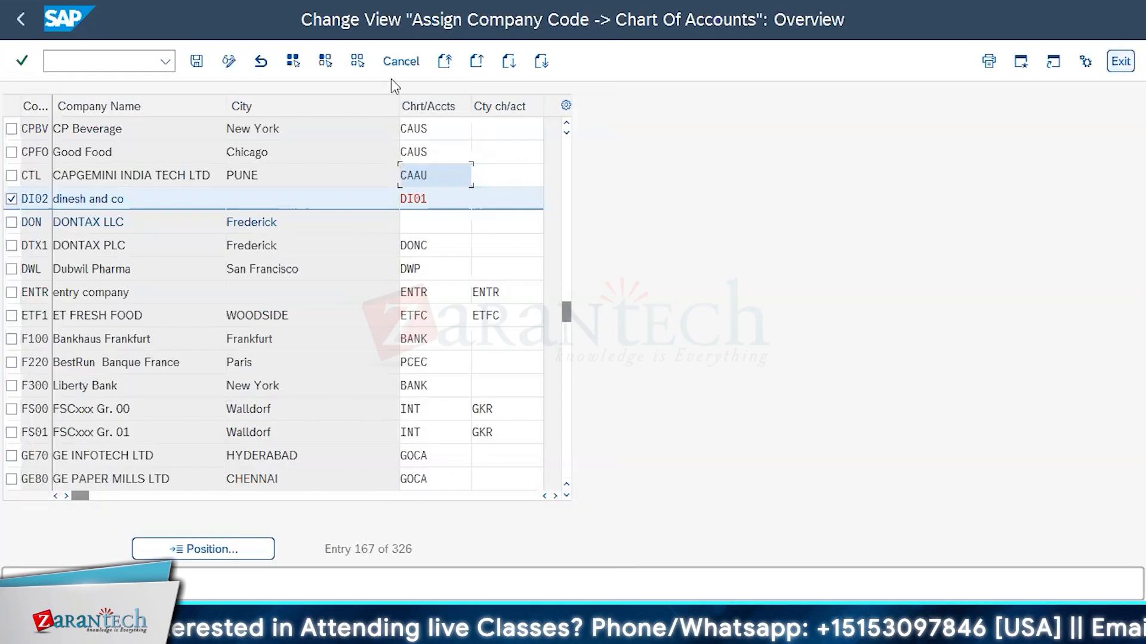
pyautogui.click(1120, 61)
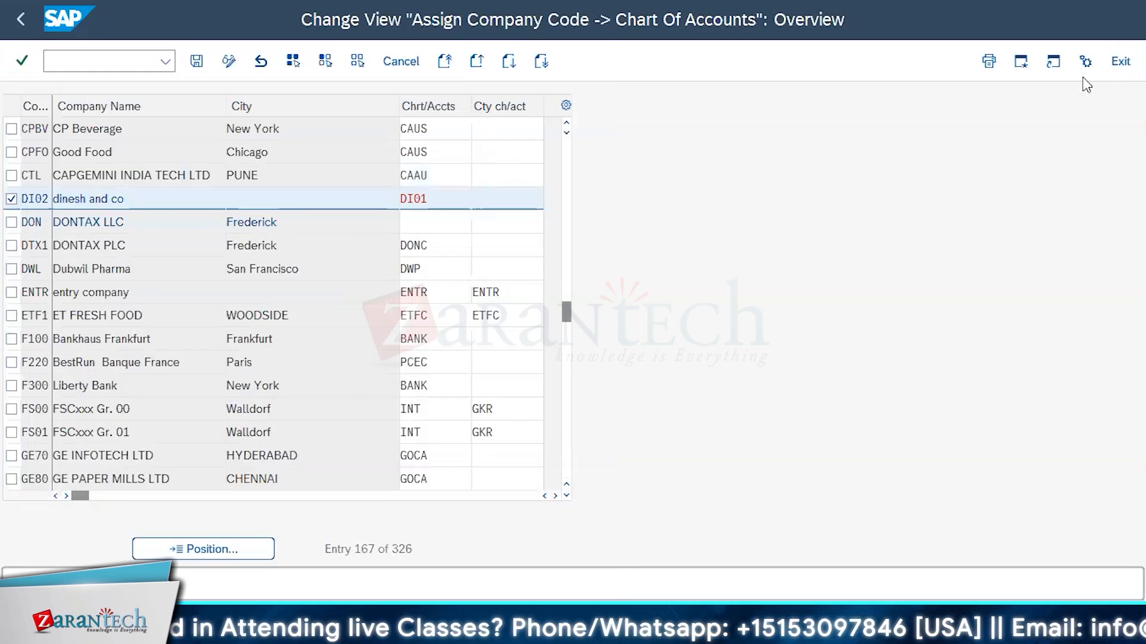
pyautogui.click(355, 357)
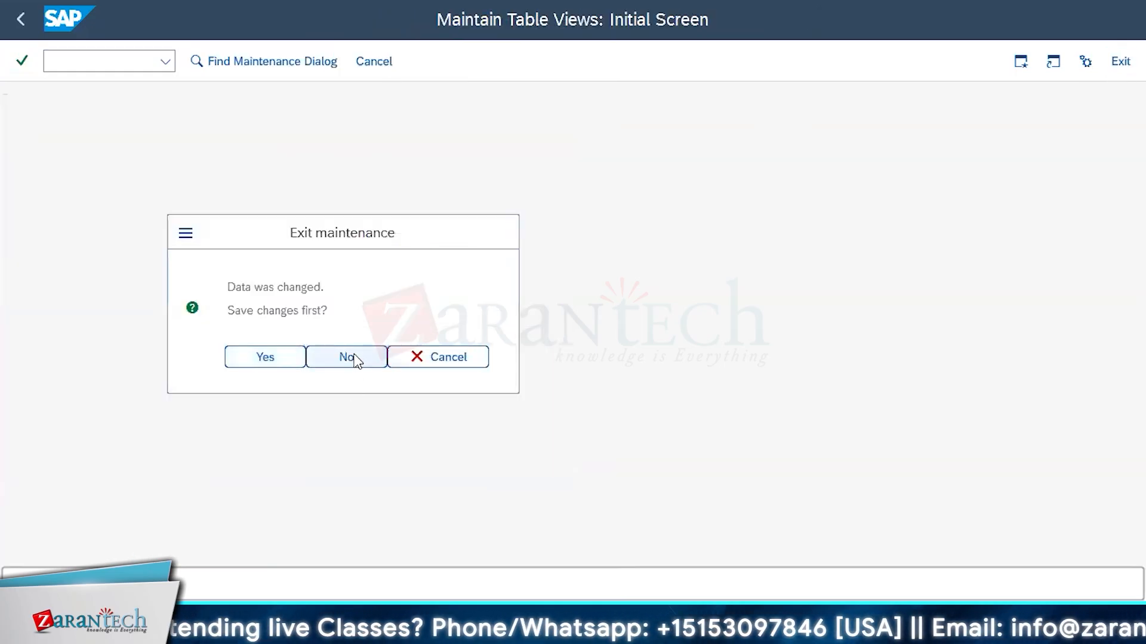
# Open the G/L account groups definition and look through the groups and number ranges listed for each chart of accounts
pyautogui.click(160, 336)
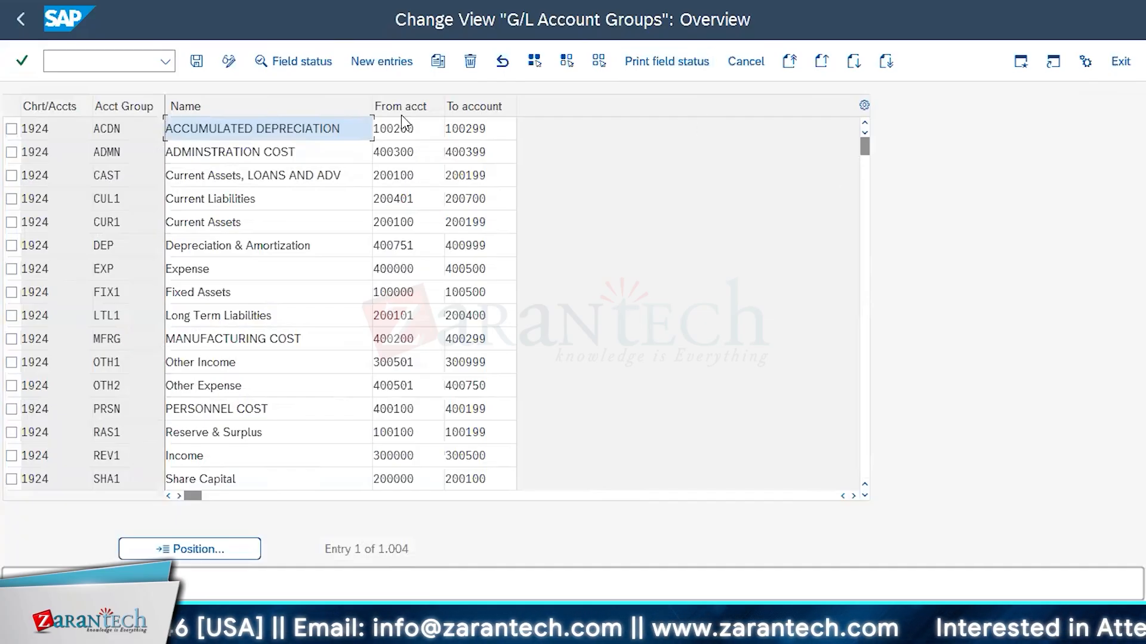
pyautogui.scroll(-2, 193, 345)
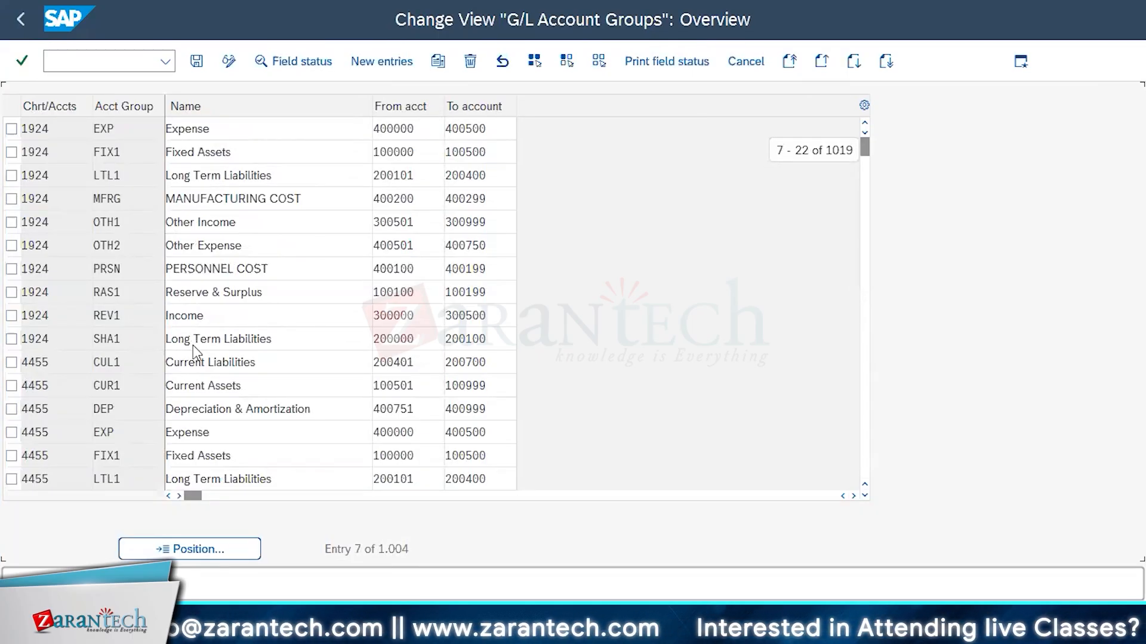
pyautogui.scroll(-17, 123, 197)
pyautogui.click(123, 178)
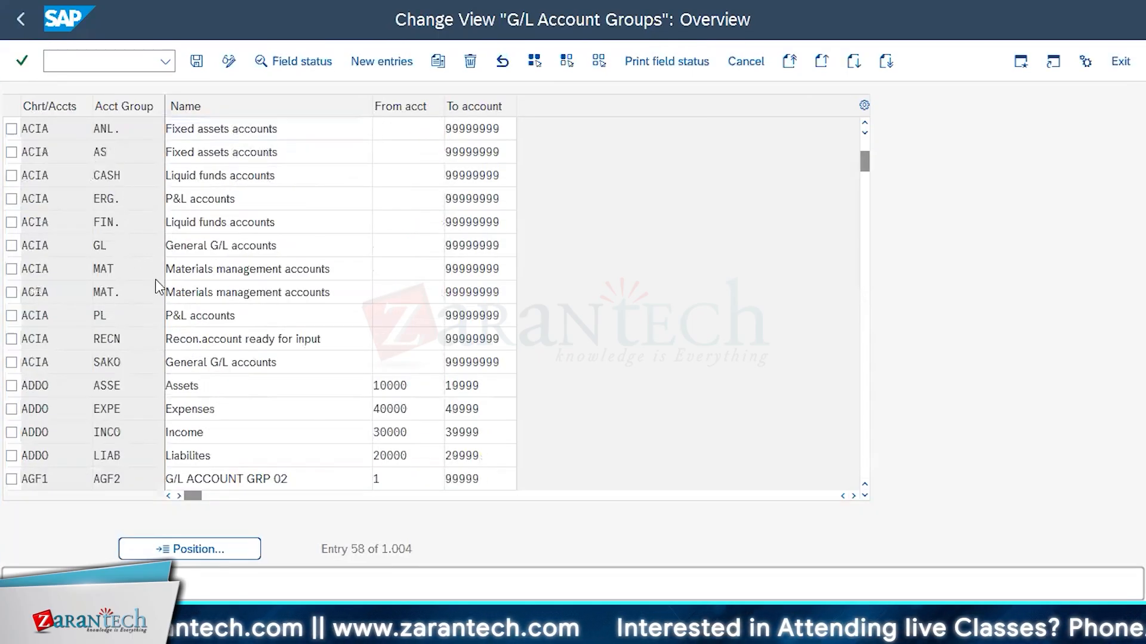
pyautogui.scroll(1, 156, 279)
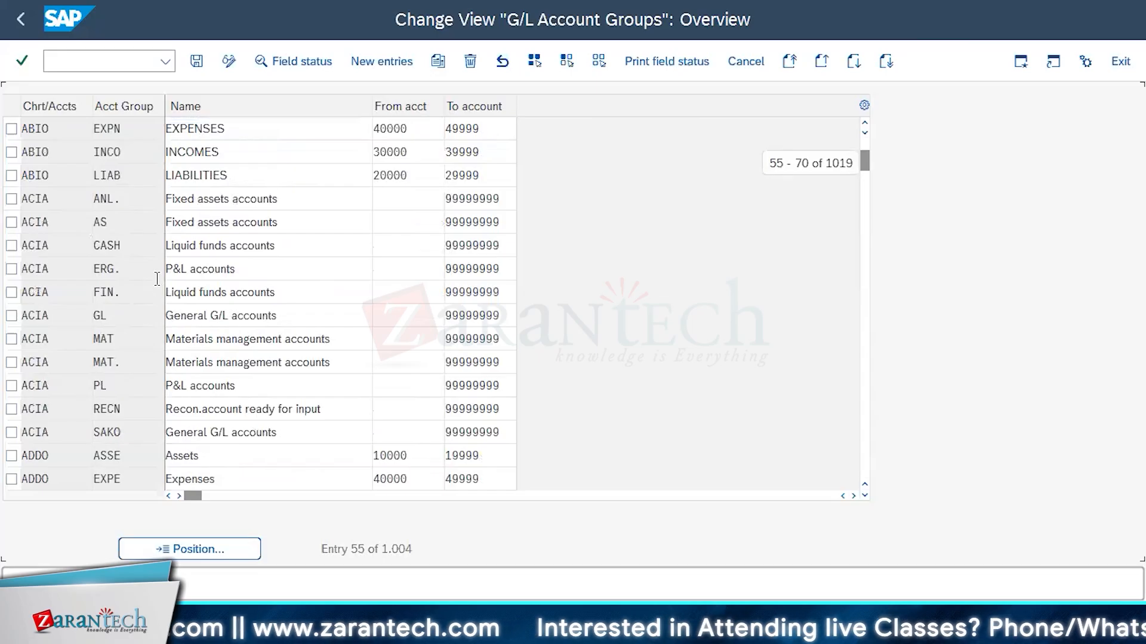
pyautogui.scroll(2, 156, 279)
pyautogui.scroll(-1, 155, 279)
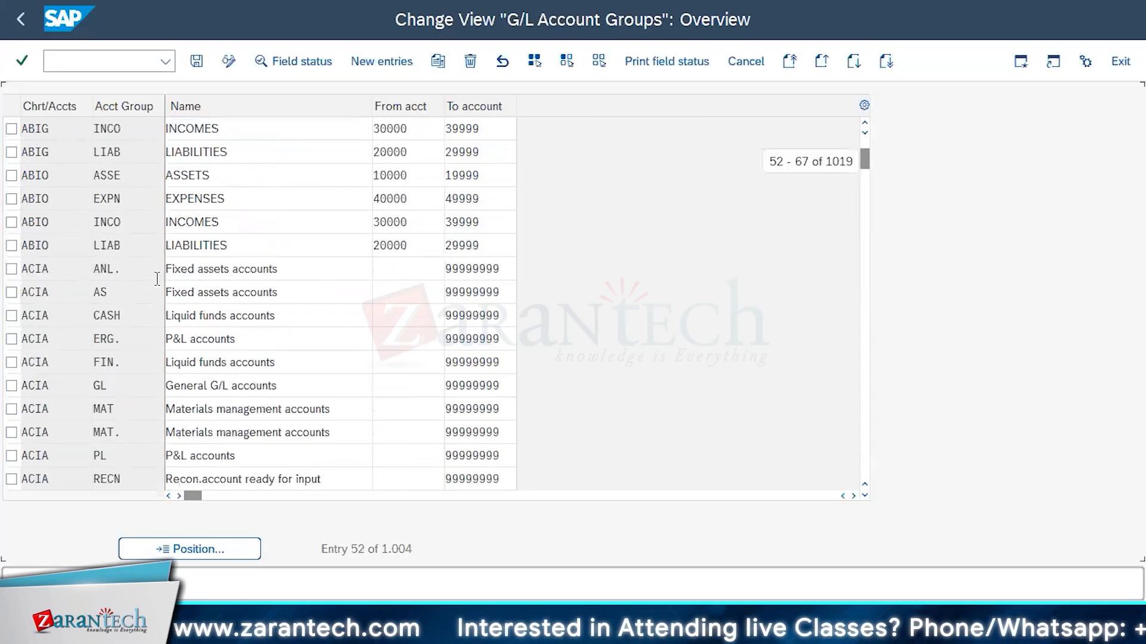
pyautogui.scroll(-5, 156, 279)
# Position the G/L account groups list at chart of accounts INT
pyautogui.click(179, 549)
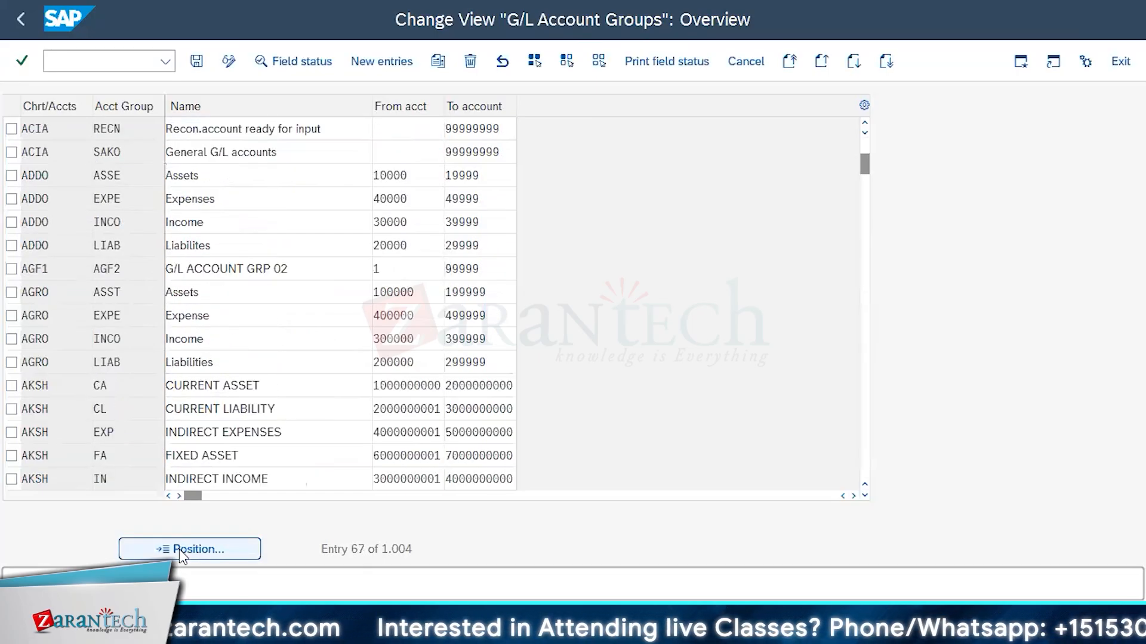
pyautogui.write('int')
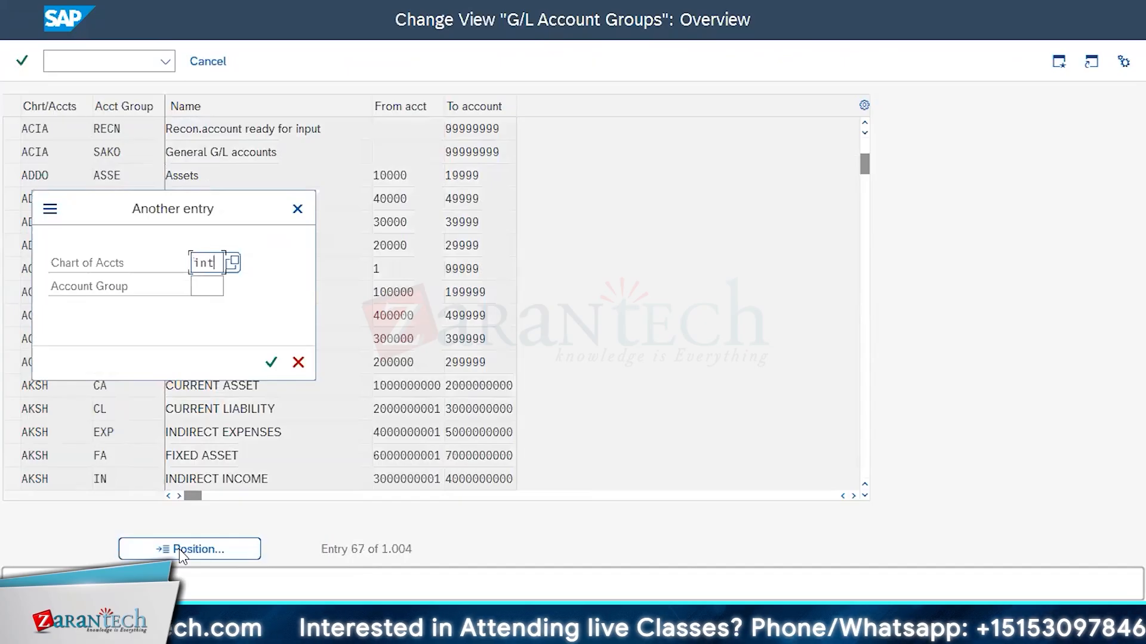
pyautogui.press('Return')
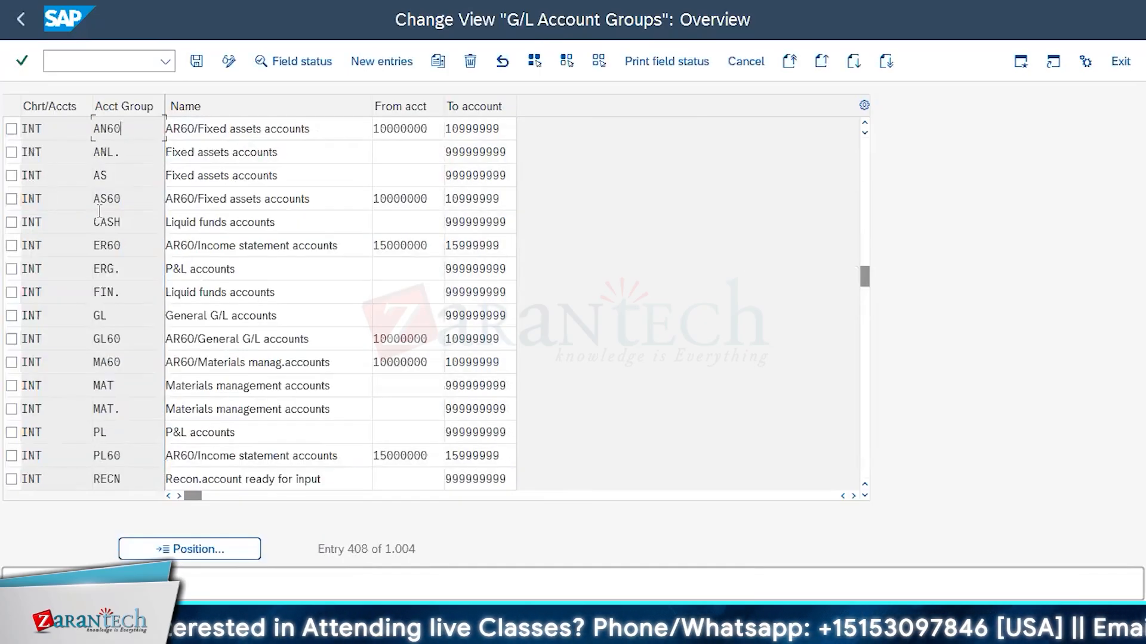
# Examine the account groups defined for chart of accounts INT, including fixed assets, liquid funds, P&L and materials management
pyautogui.press('Down')
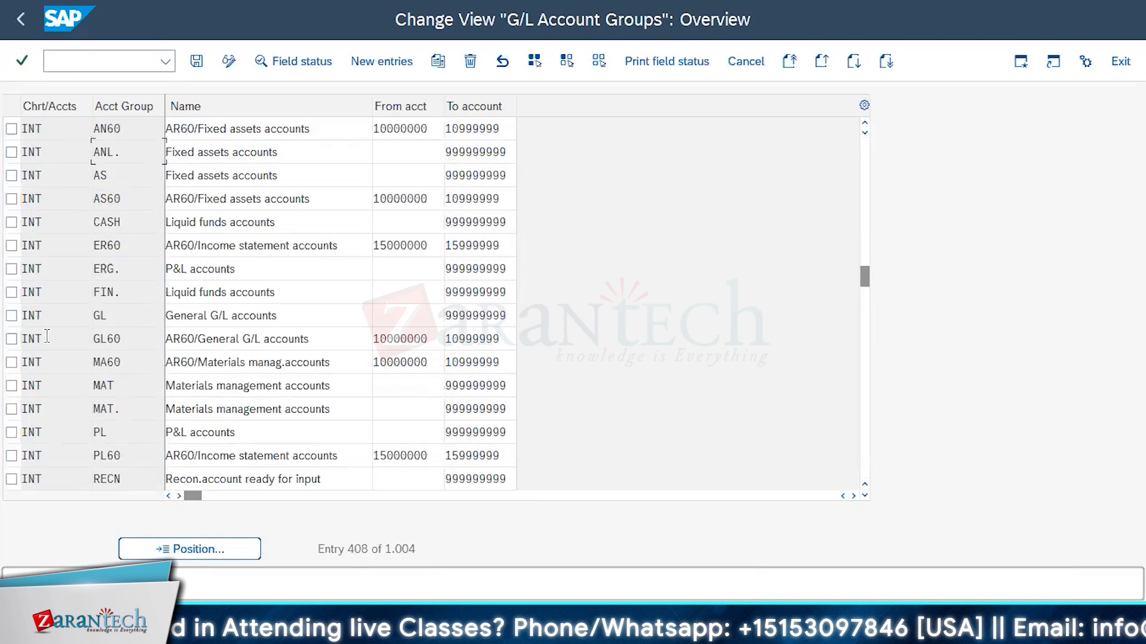
pyautogui.click(102, 179)
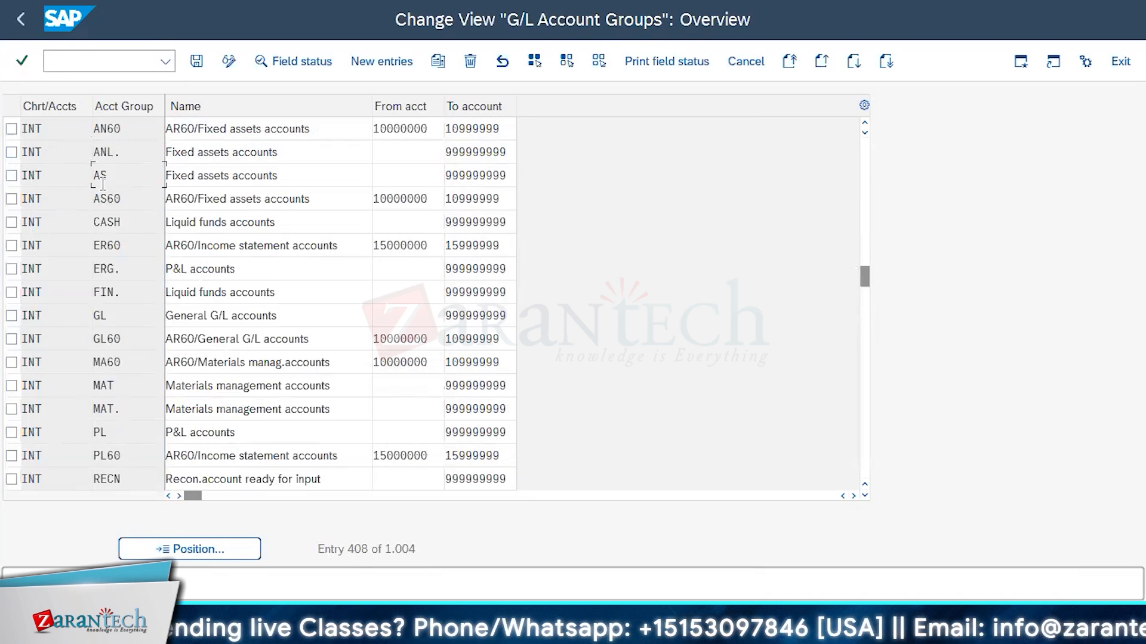
pyautogui.click(70, 149)
pyautogui.click(139, 232)
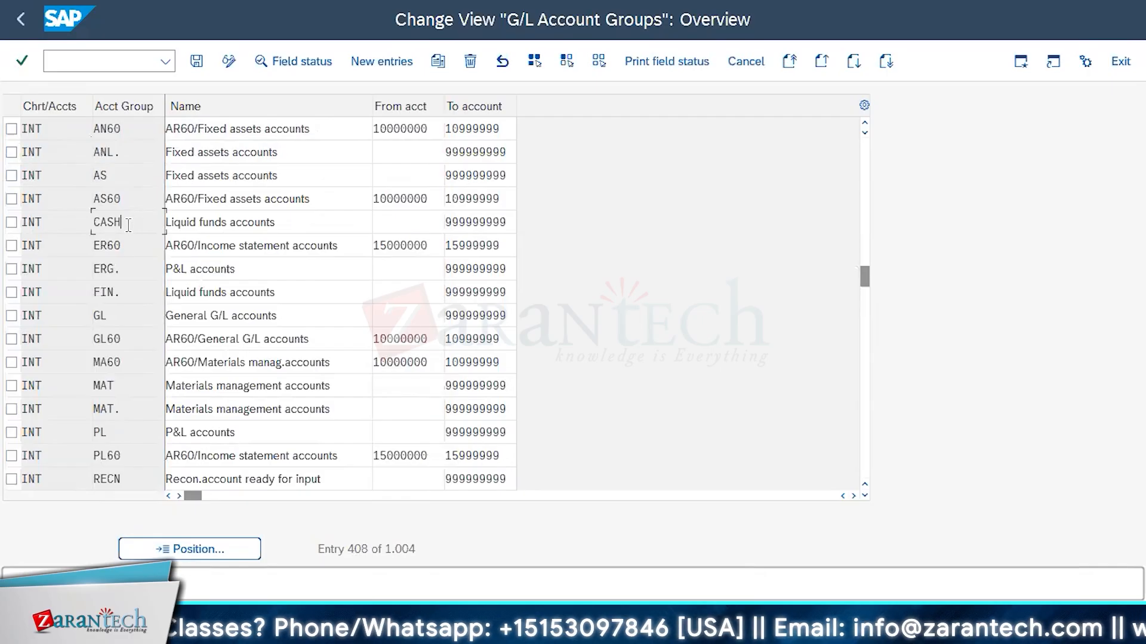
pyautogui.moveTo(122, 268); pyautogui.dragTo(93, 268)
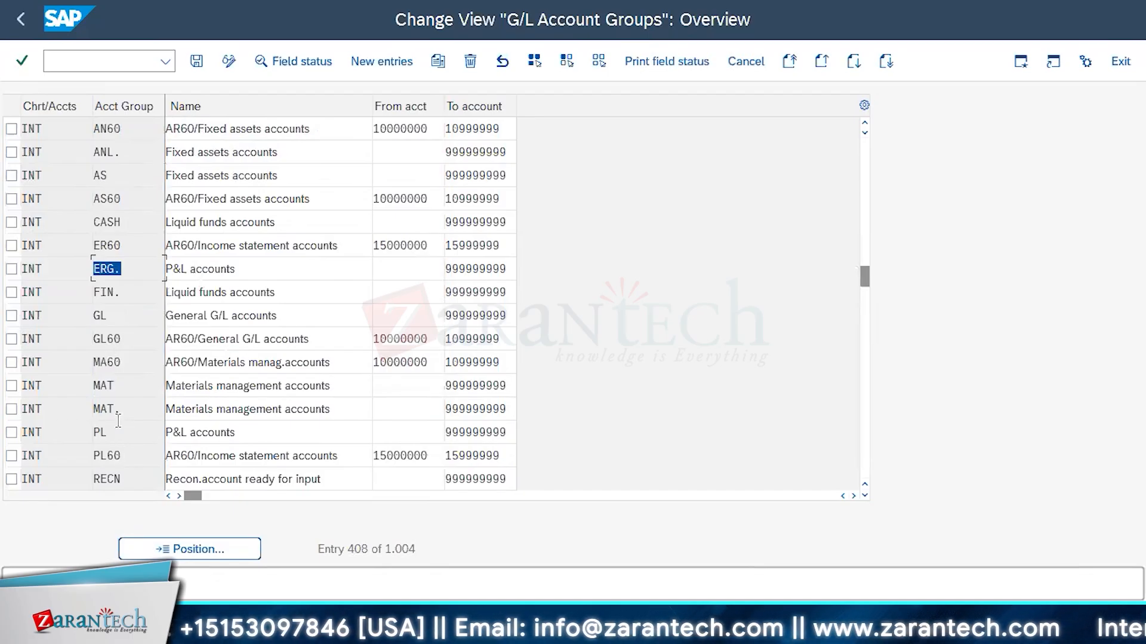
pyautogui.scroll(-1, 121, 457)
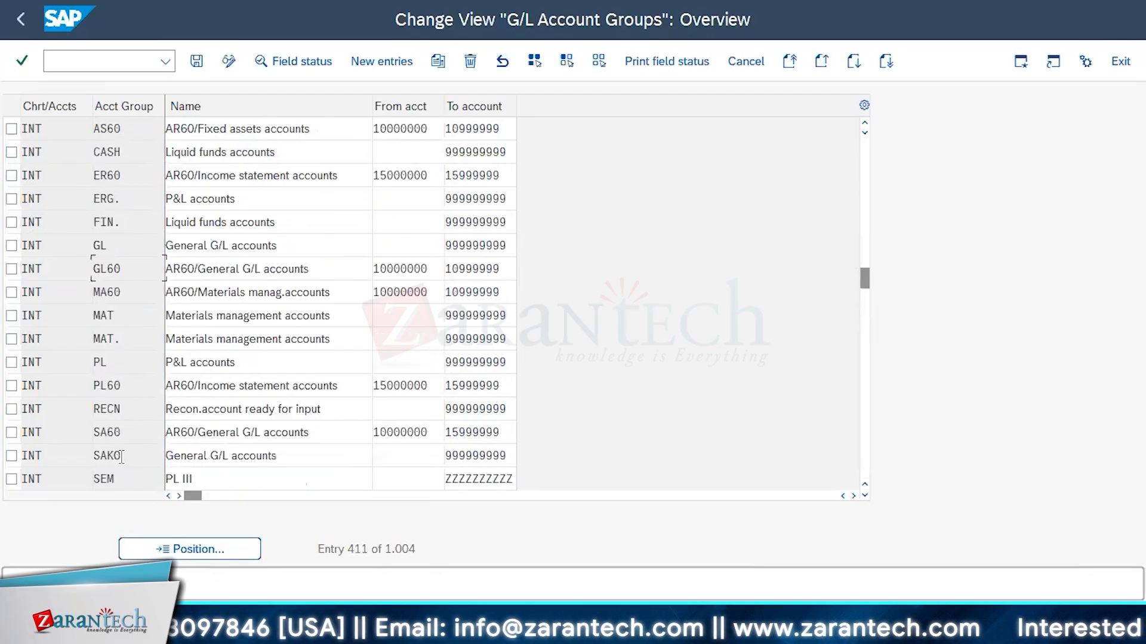
pyautogui.scroll(-1, 123, 465)
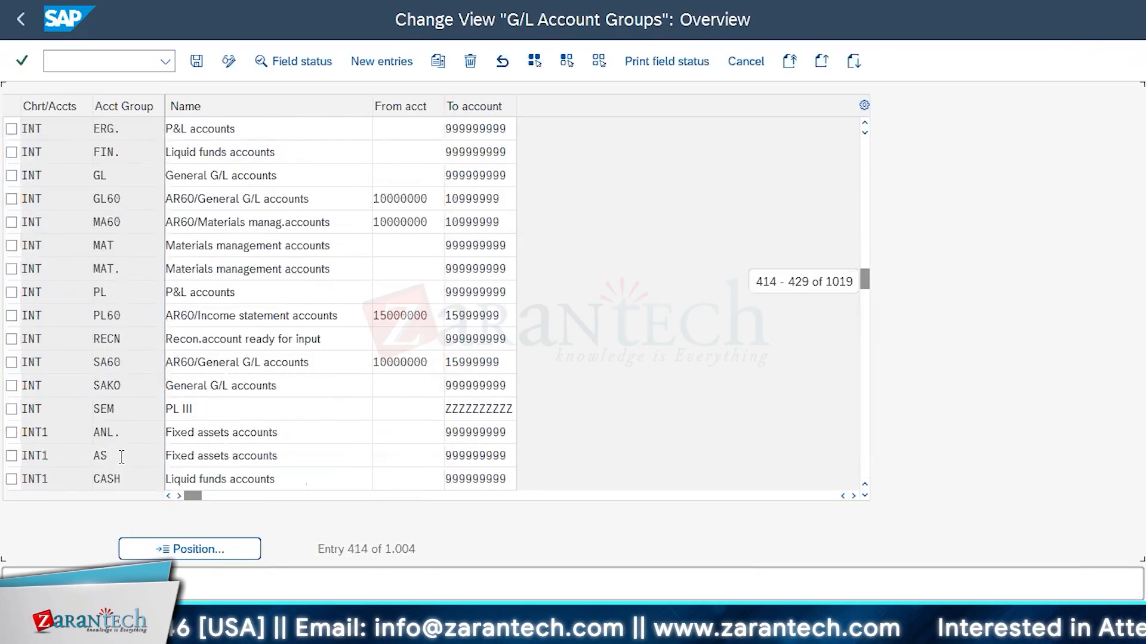
pyautogui.scroll(-1, 120, 457)
pyautogui.scroll(1, 120, 457)
pyautogui.scroll(1, 121, 457)
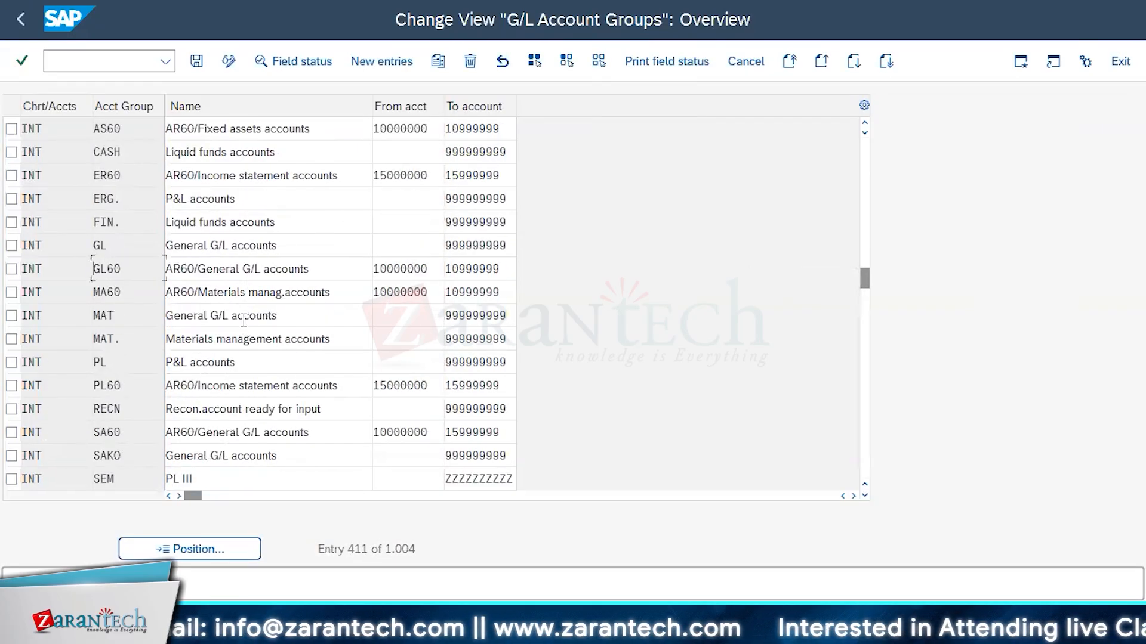
pyautogui.scroll(1, 241, 320)
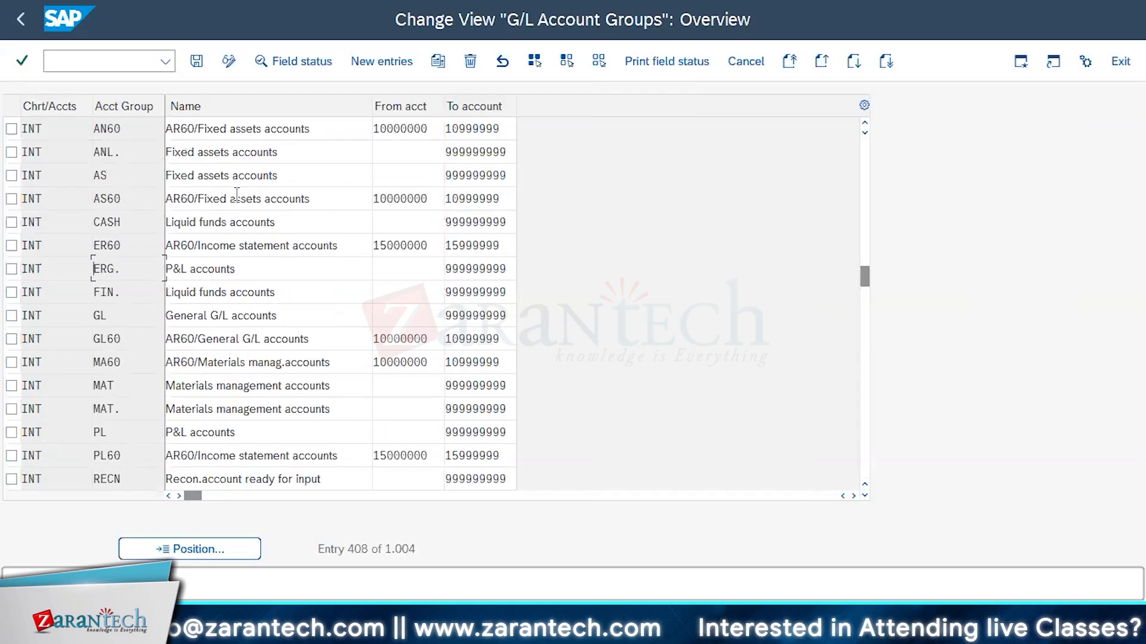
# Check the name and the from and to account numbers of INT account group CASH
pyautogui.click(229, 222)
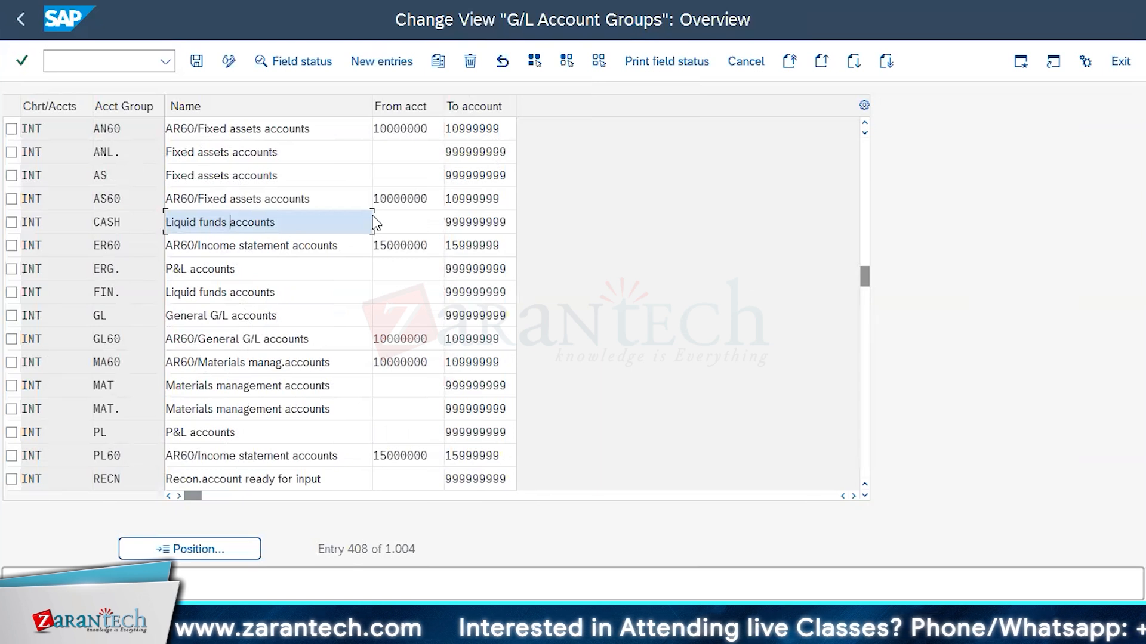
pyautogui.click(386, 223)
pyautogui.click(486, 224)
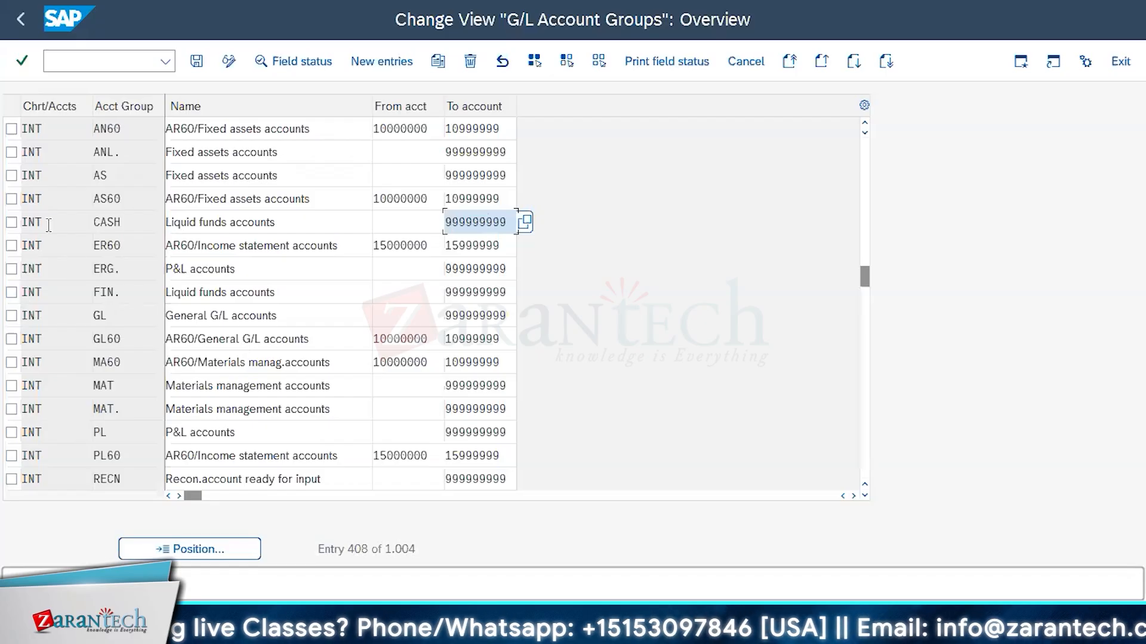
# Open the field status of INT account group CASH and display its Account control fields
pyautogui.click(11, 221)
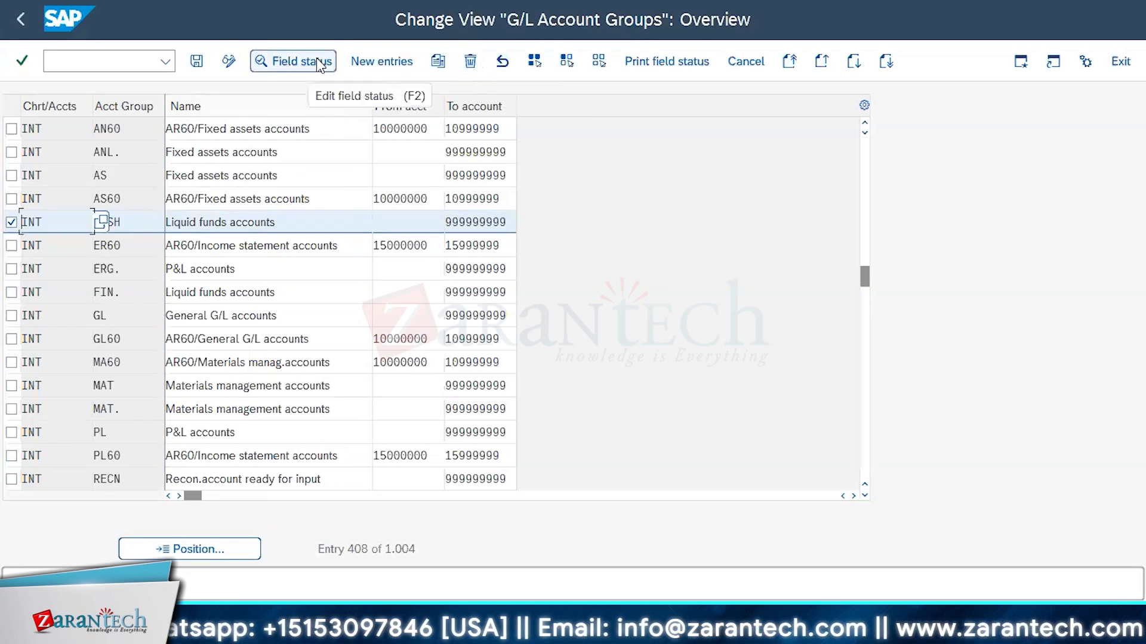
pyautogui.click(298, 59)
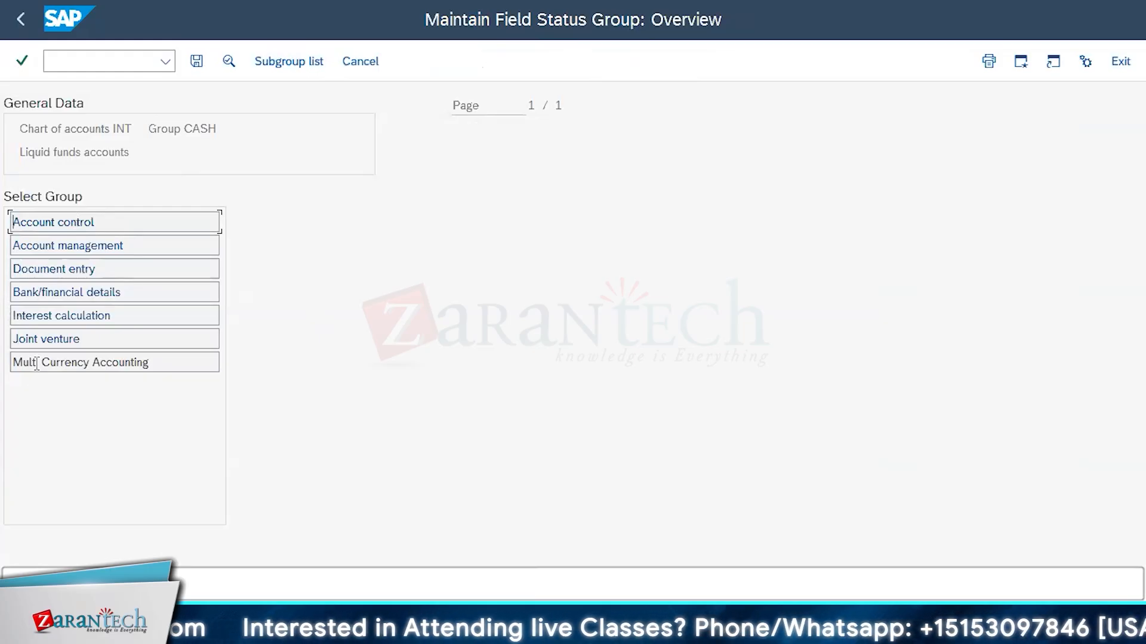
pyautogui.doubleClick(62, 222)
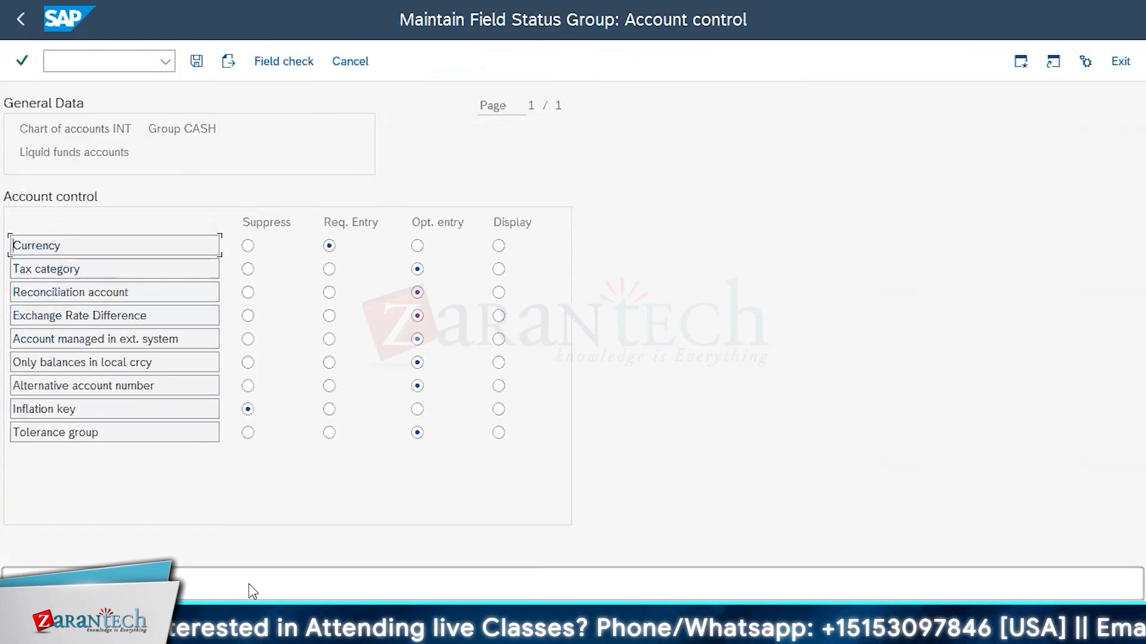
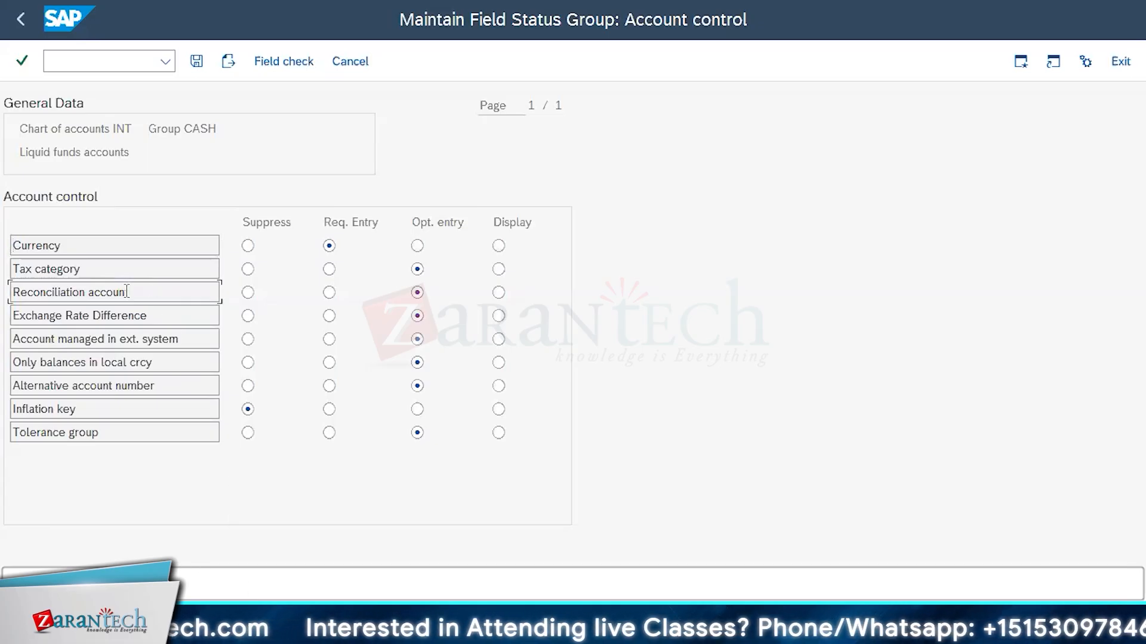
# Examine the Account control and Account management field status settings of INT account group CASH
pyautogui.click(118, 321)
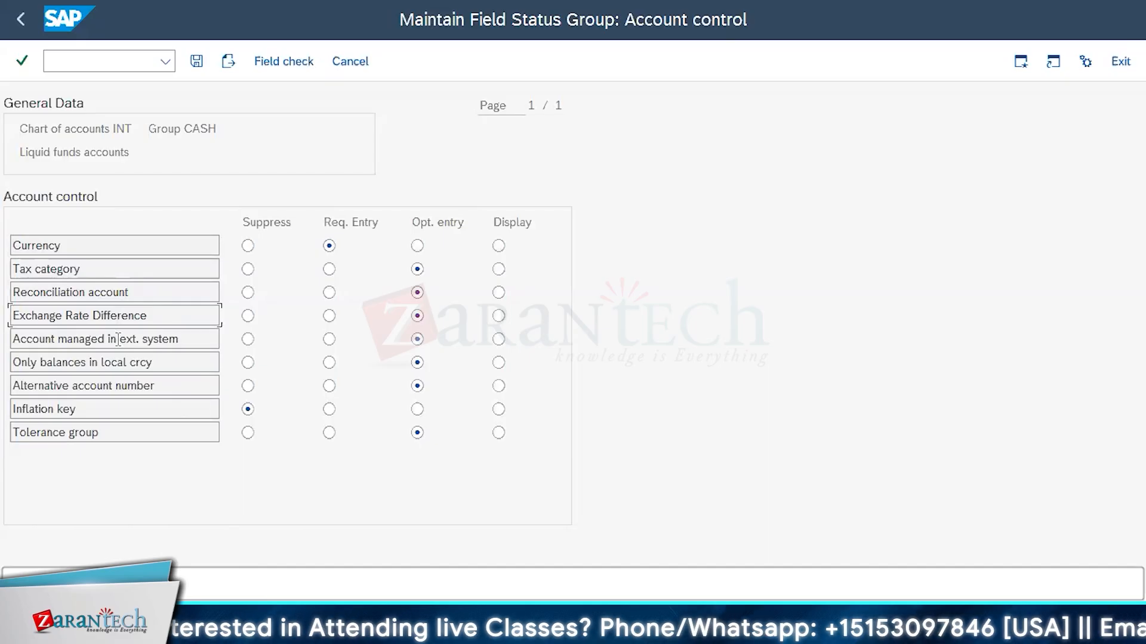
pyautogui.click(118, 339)
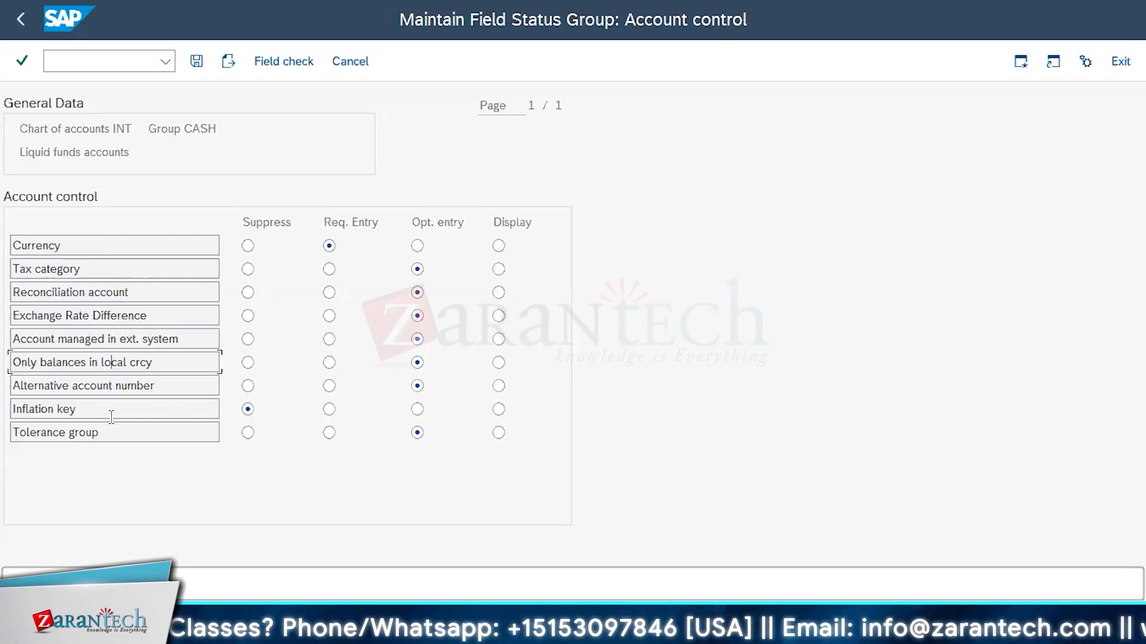
pyautogui.click(248, 409)
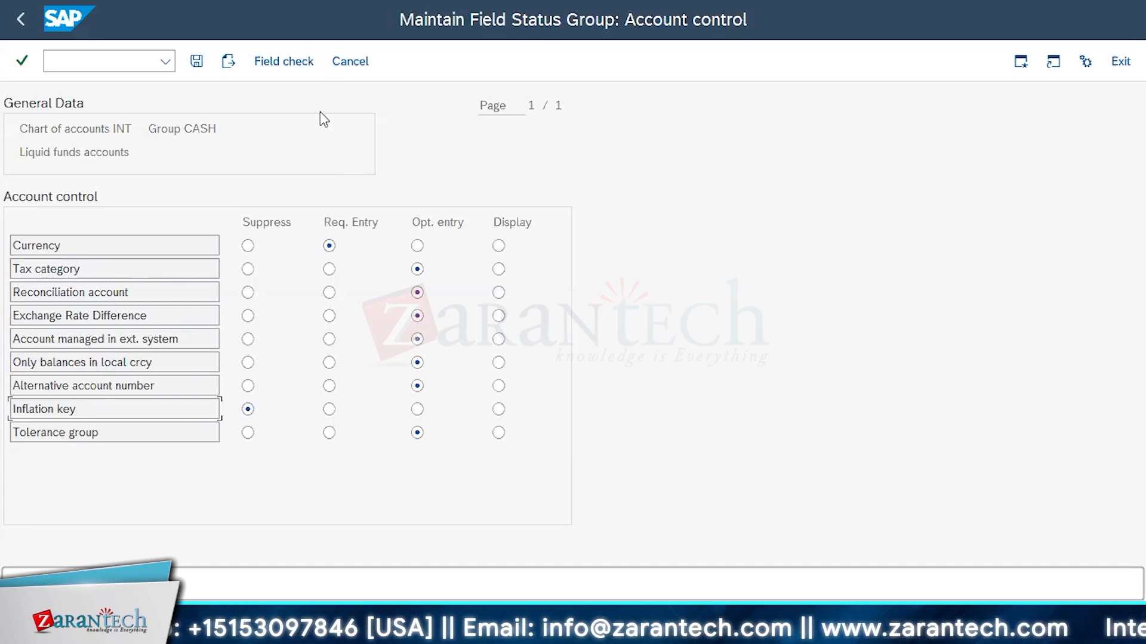
pyautogui.click(350, 61)
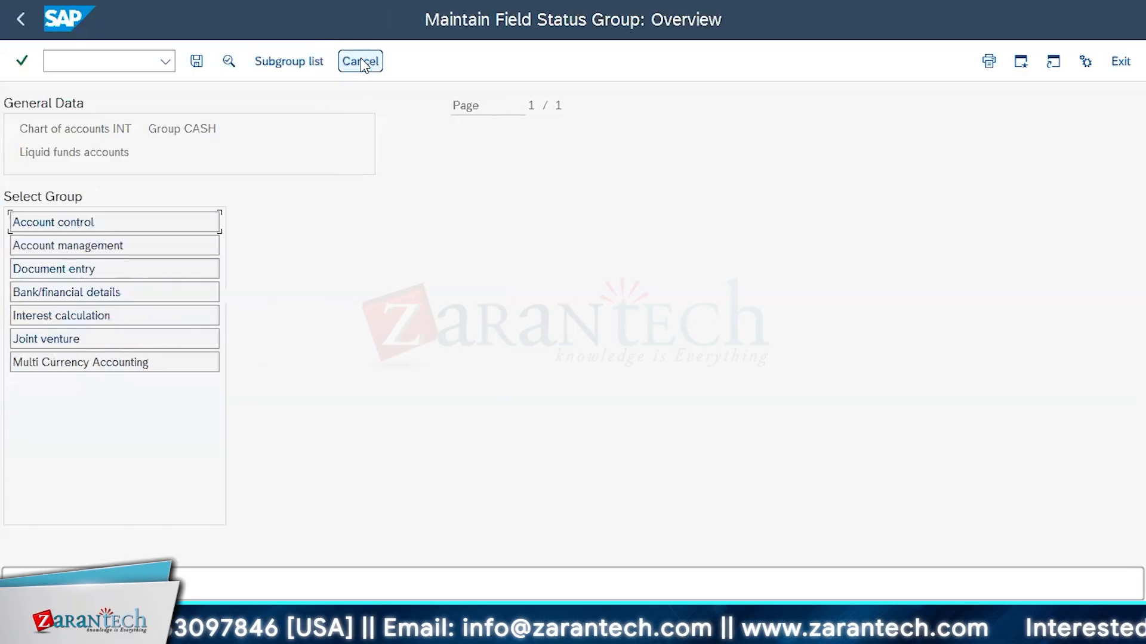
pyautogui.doubleClick(84, 245)
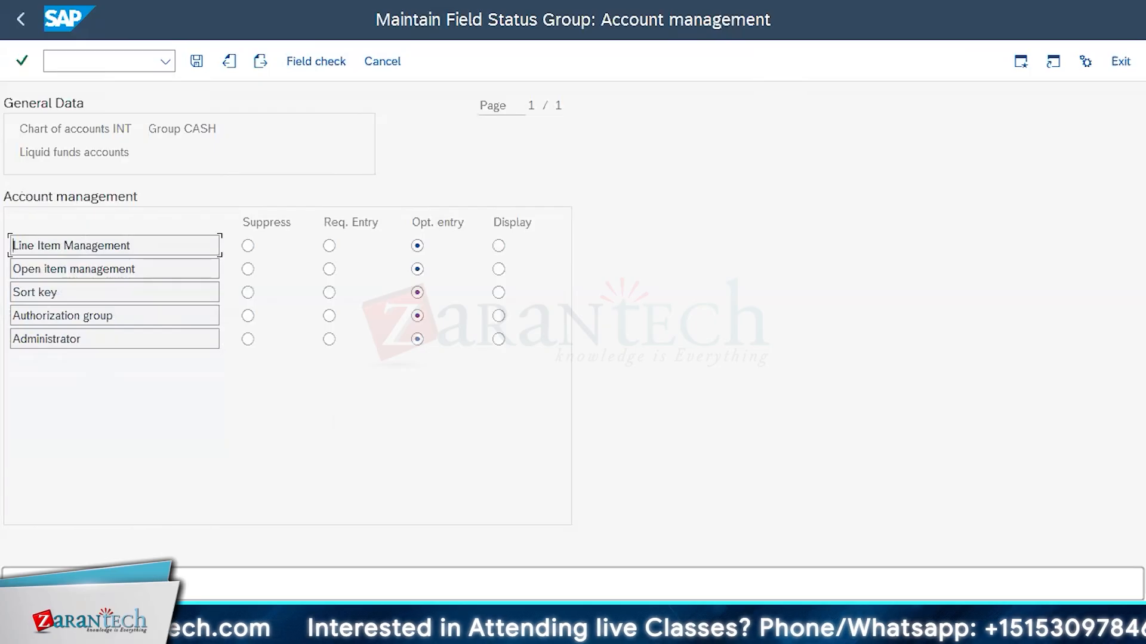
pyautogui.click(367, 71)
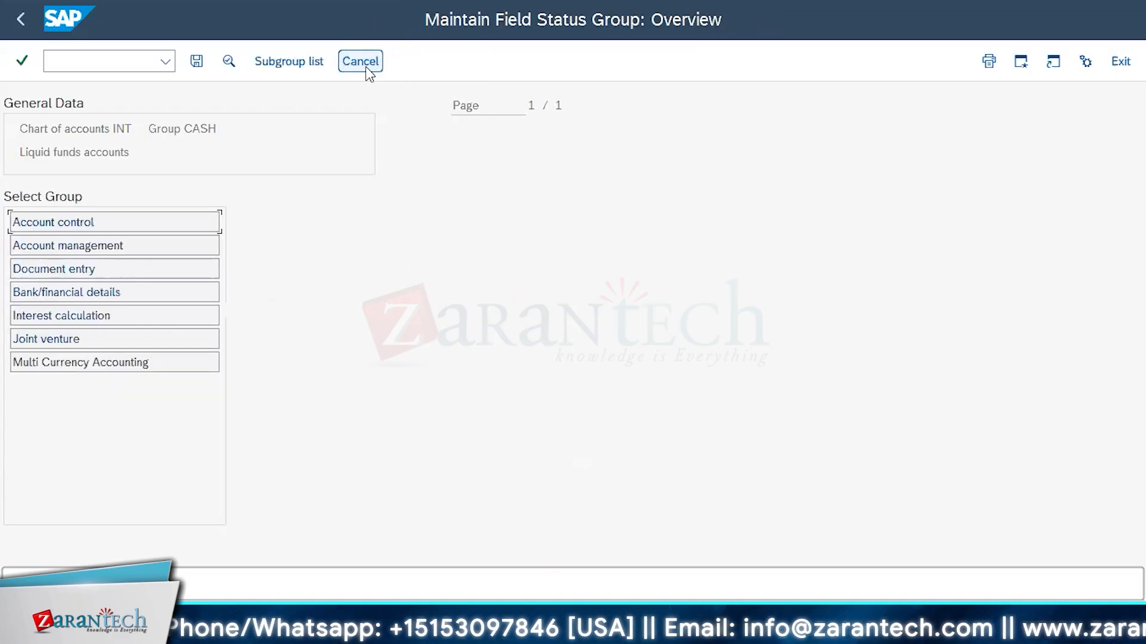
# Examine the Document entry field status settings of group CASH, including the field check for Field status group
pyautogui.doubleClick(50, 266)
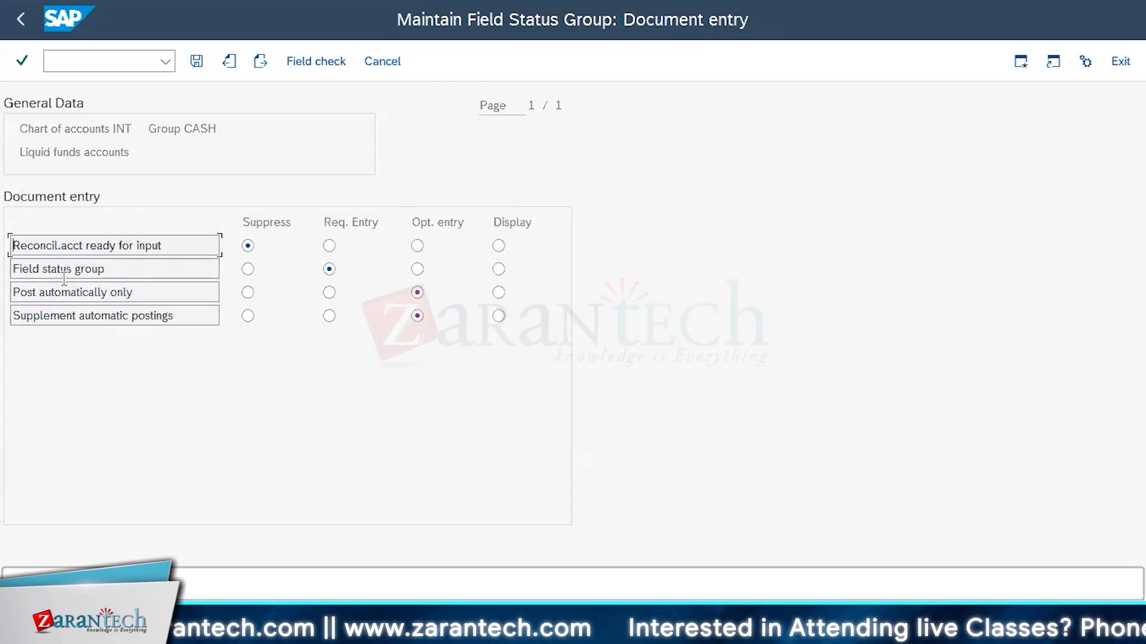
pyautogui.click(73, 269)
pyautogui.doubleClick(73, 268)
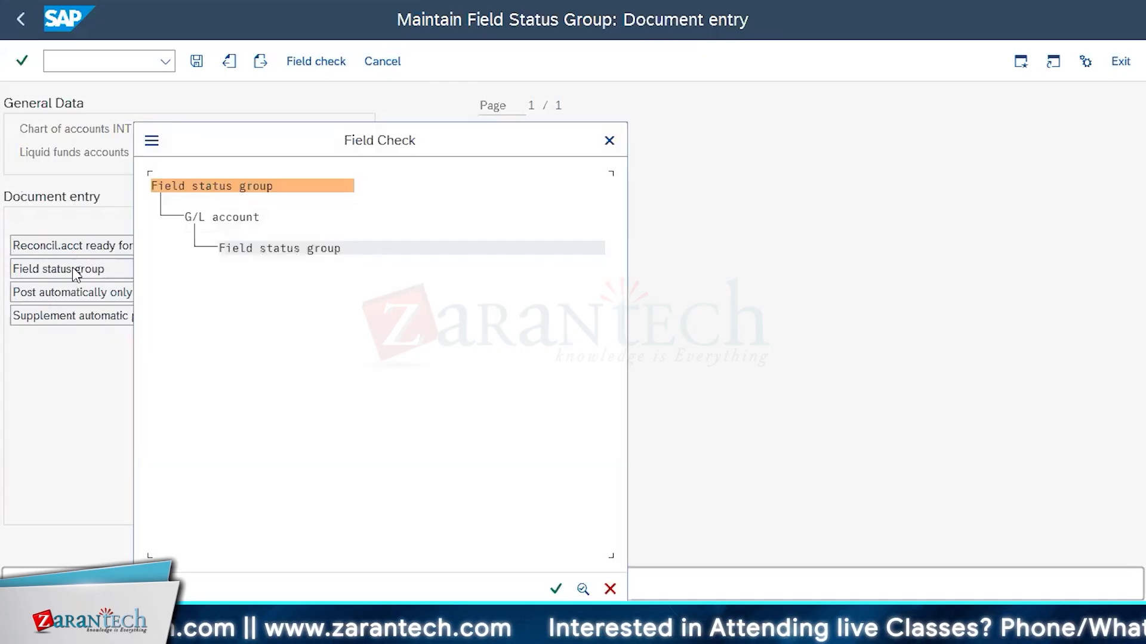
pyautogui.click(608, 145)
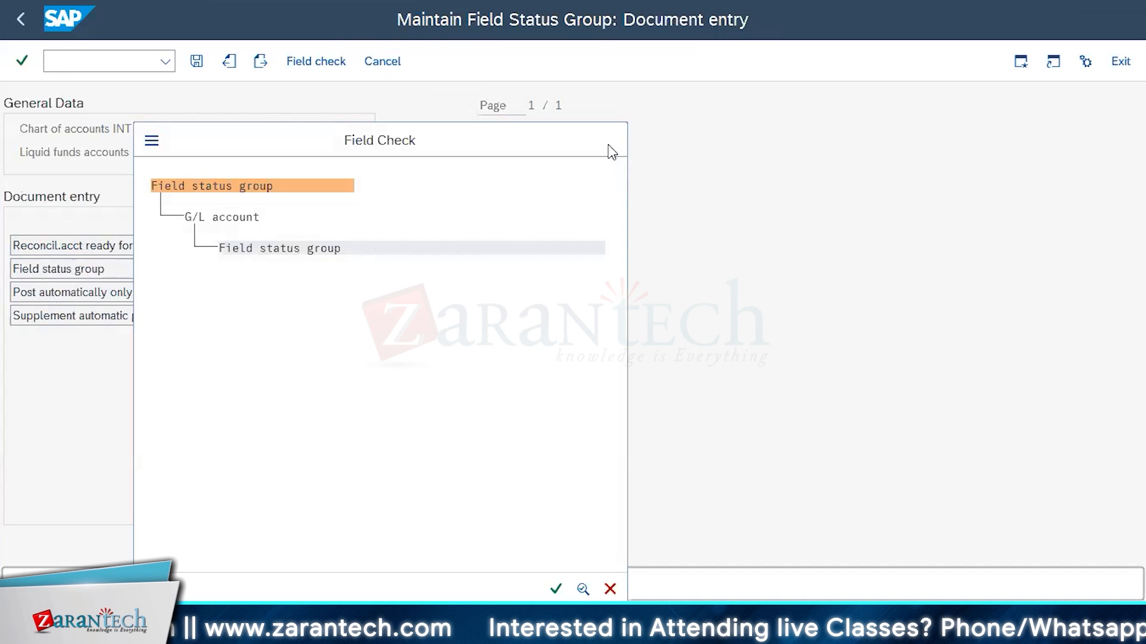
pyautogui.click(74, 292)
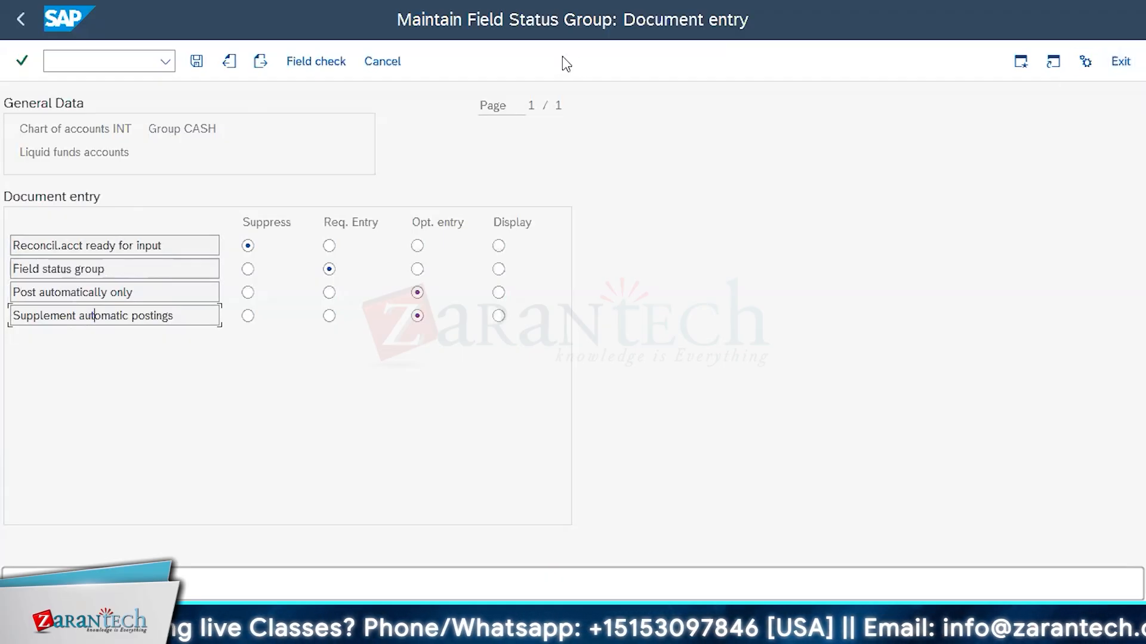
pyautogui.click(388, 62)
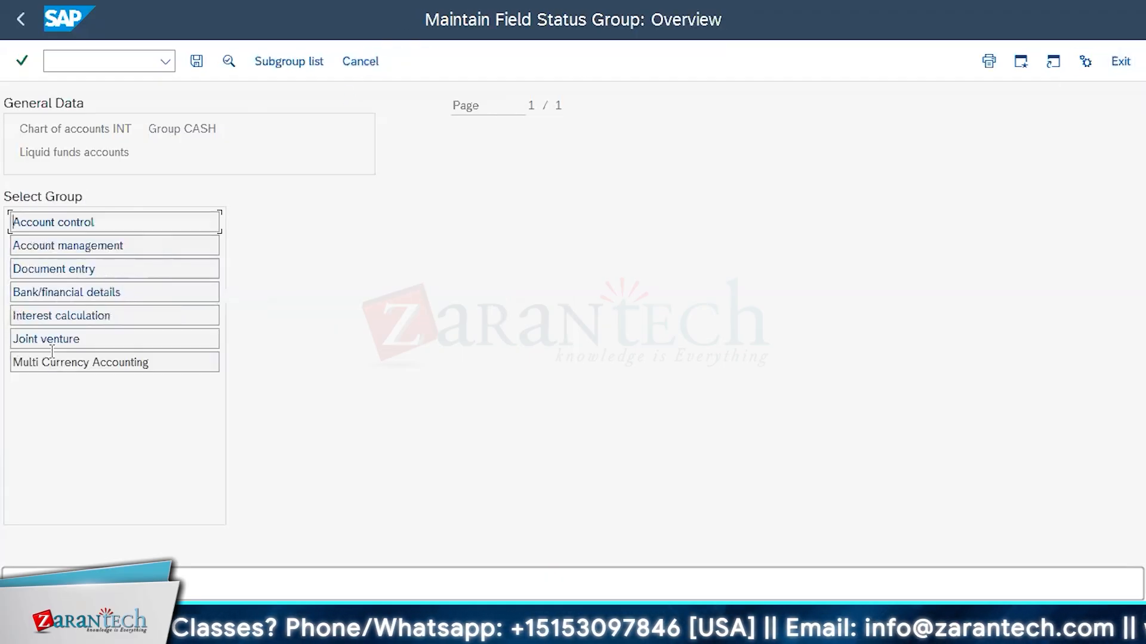
# Review the Bank/financial details and Interest calculation field status settings of account group CASH
pyautogui.doubleClick(95, 291)
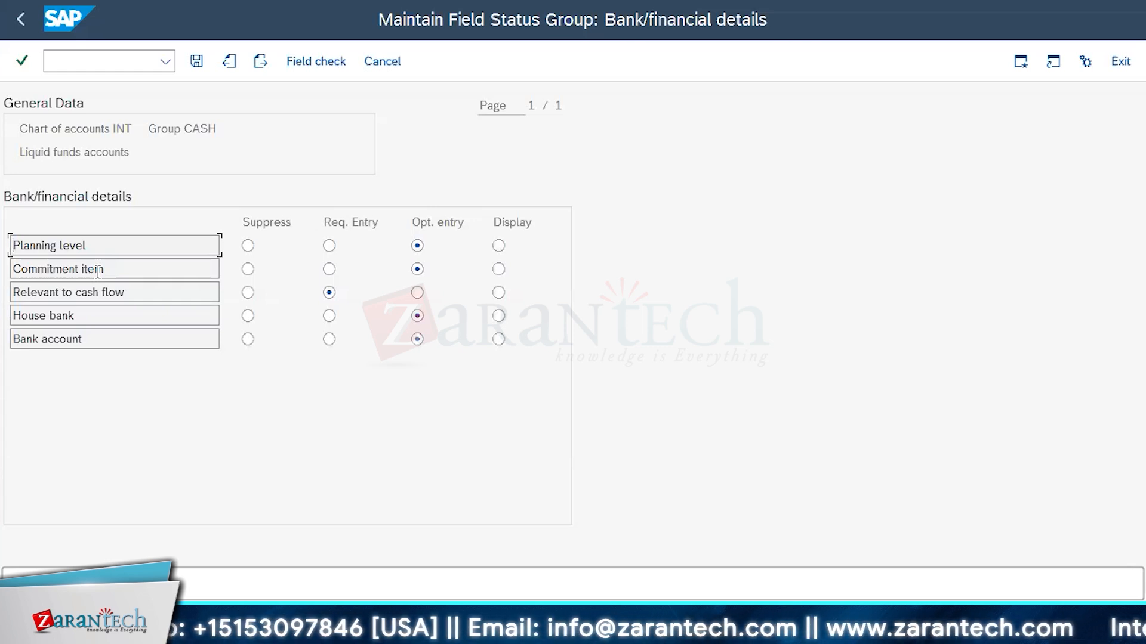
pyautogui.click(373, 62)
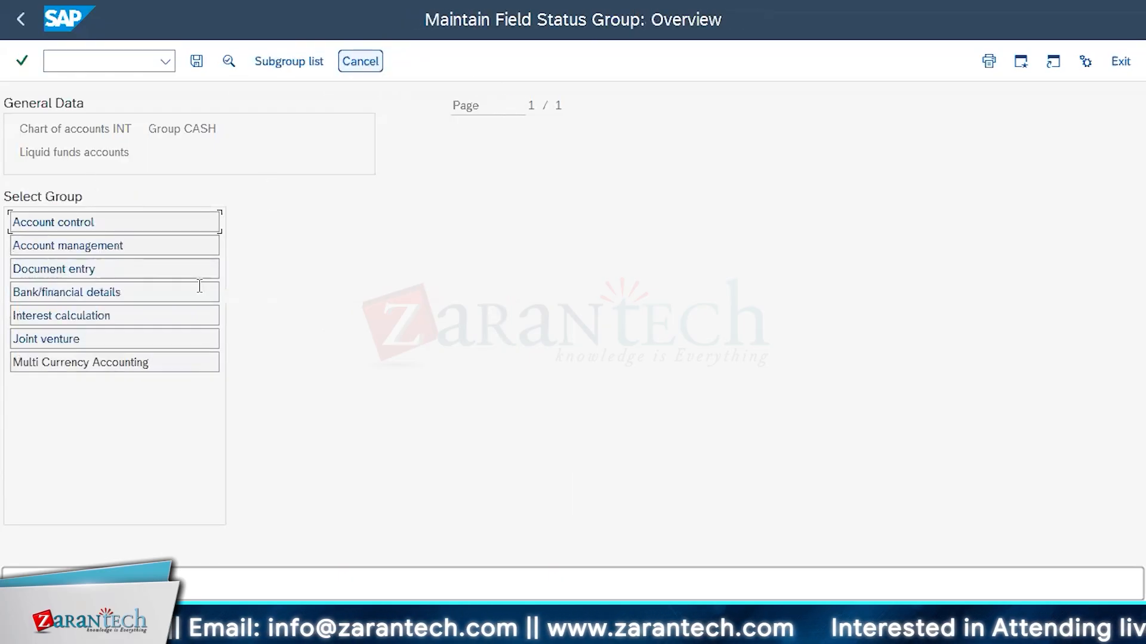
pyautogui.doubleClick(78, 316)
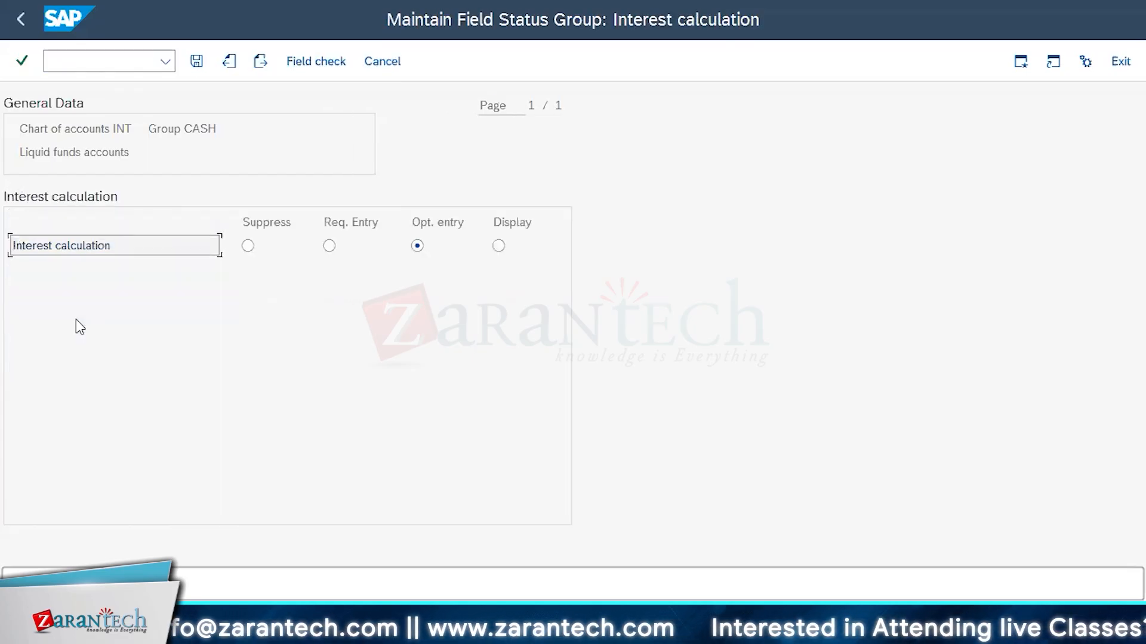
pyautogui.click(370, 62)
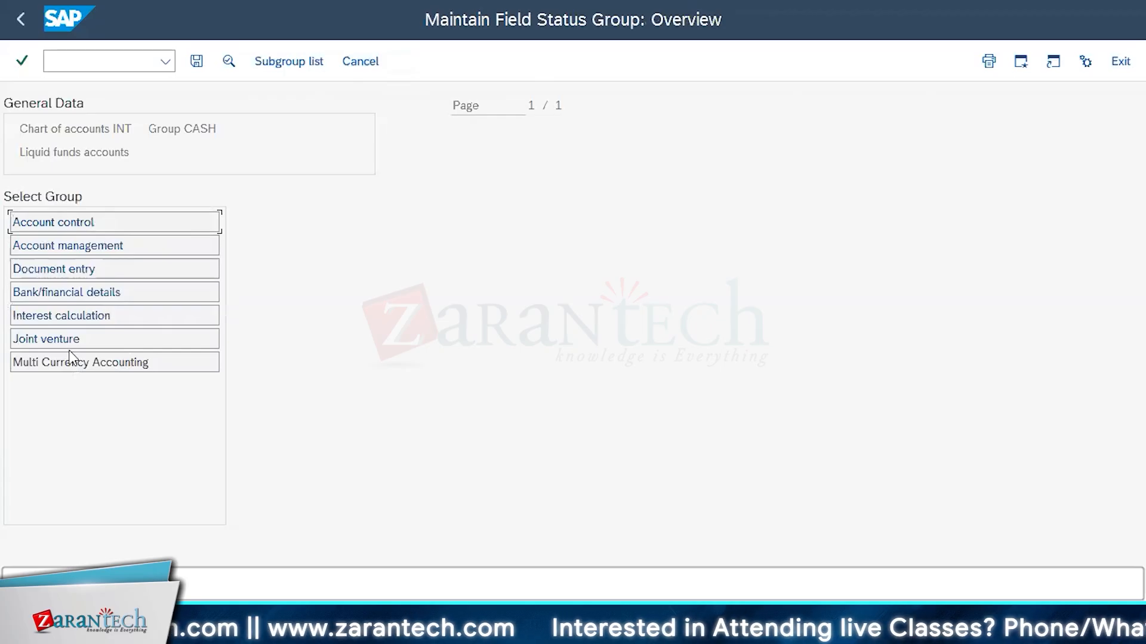
# Review the Joint venture and Multi Currency Accounting field status of group CASH and return to the account groups list
pyautogui.doubleClick(70, 338)
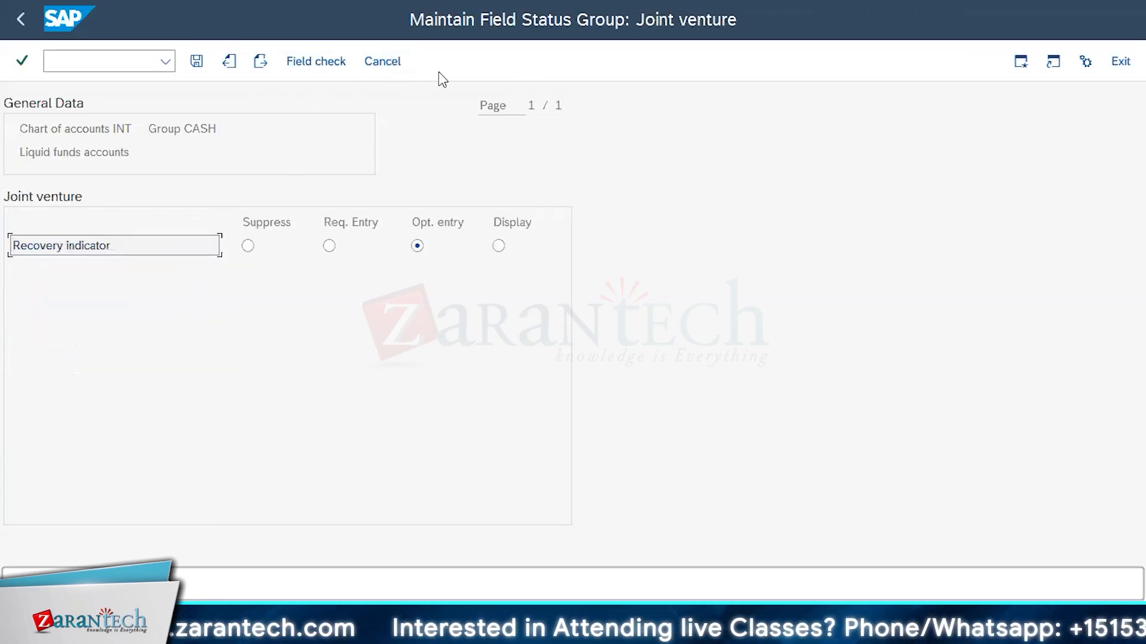
pyautogui.click(381, 62)
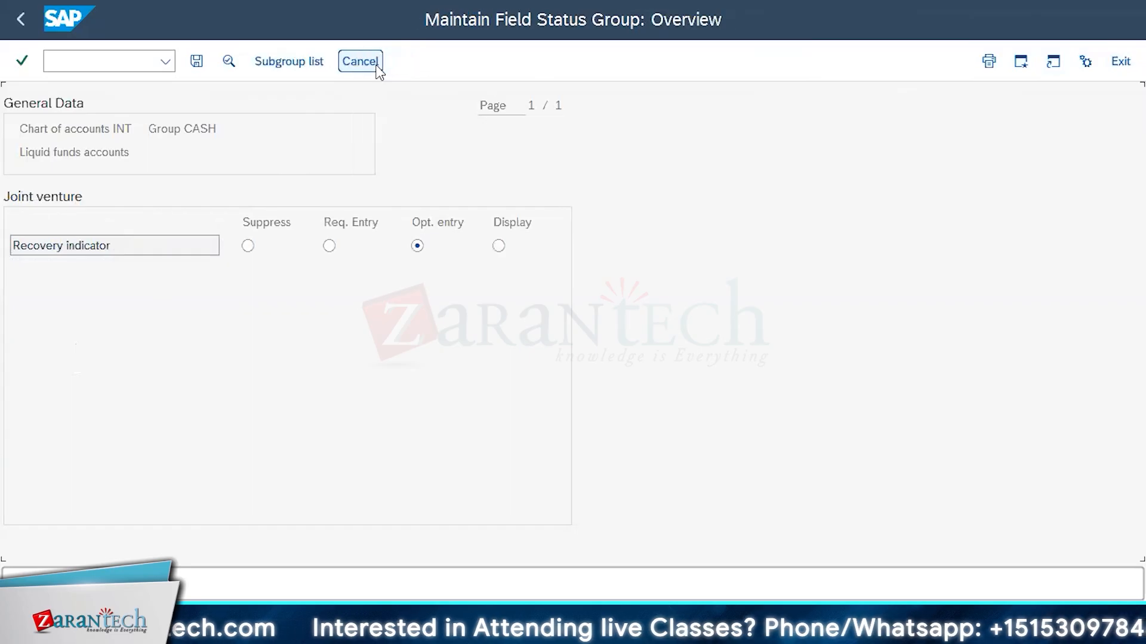
pyautogui.doubleClick(98, 364)
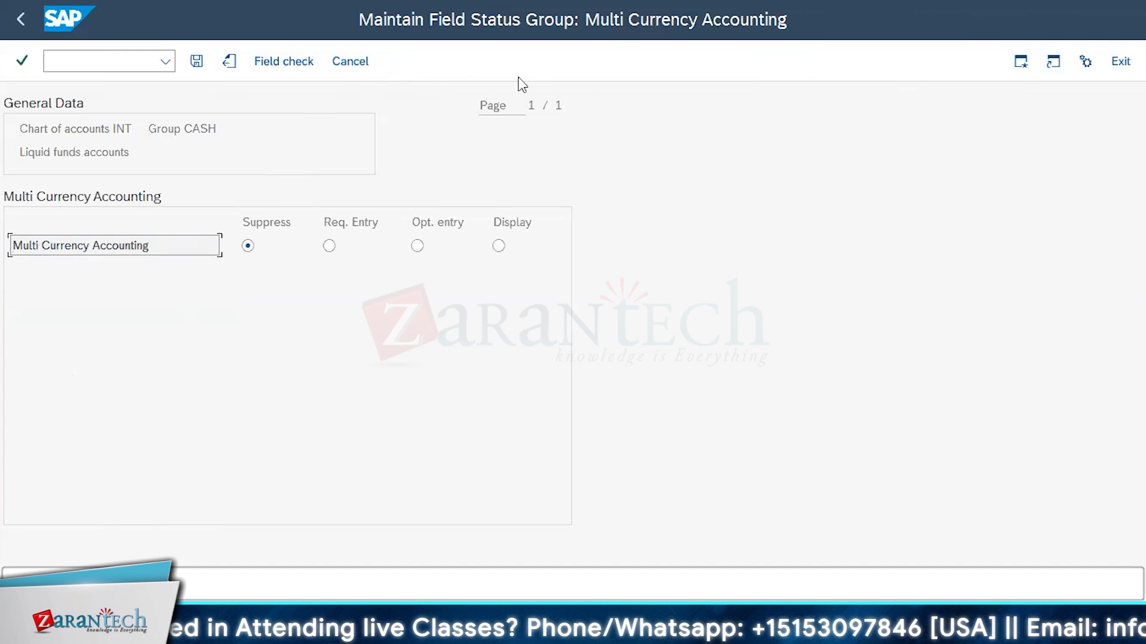
pyautogui.click(352, 62)
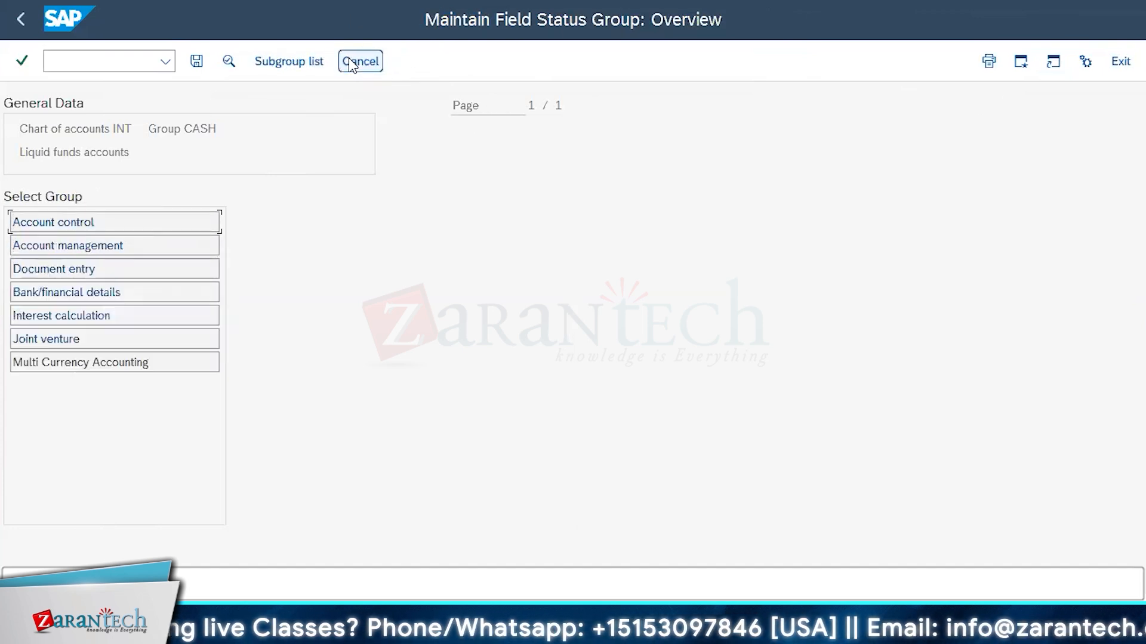
pyautogui.click(351, 62)
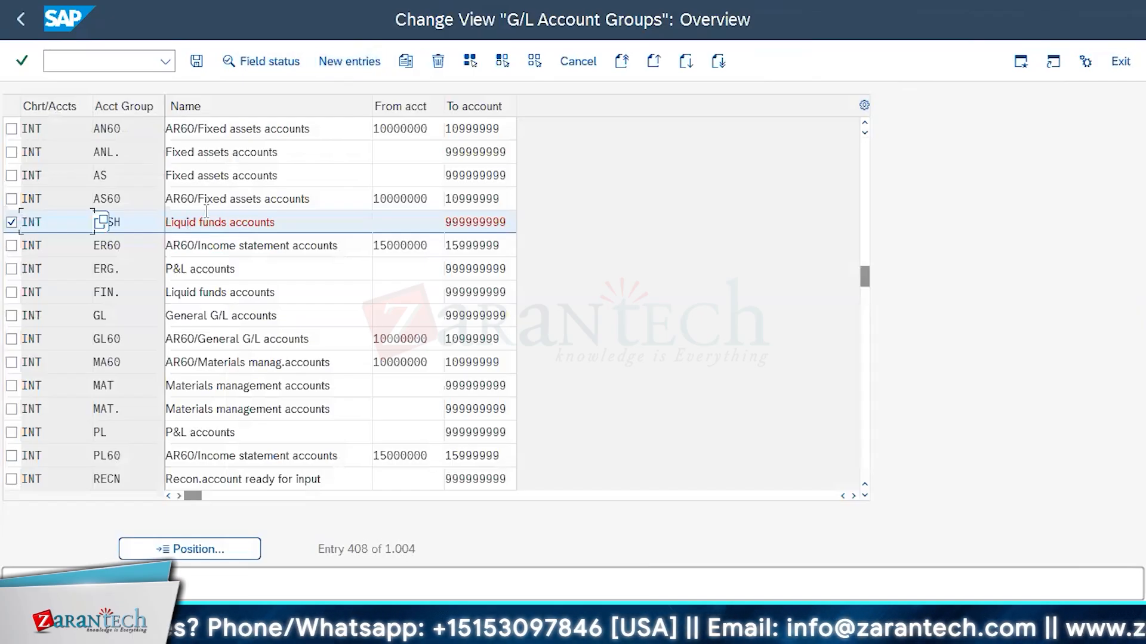
# Deselect group CASH, open the field status of INT P&L account group ERG. and examine its Account control fields
pyautogui.click(222, 269)
pyautogui.click(12, 222)
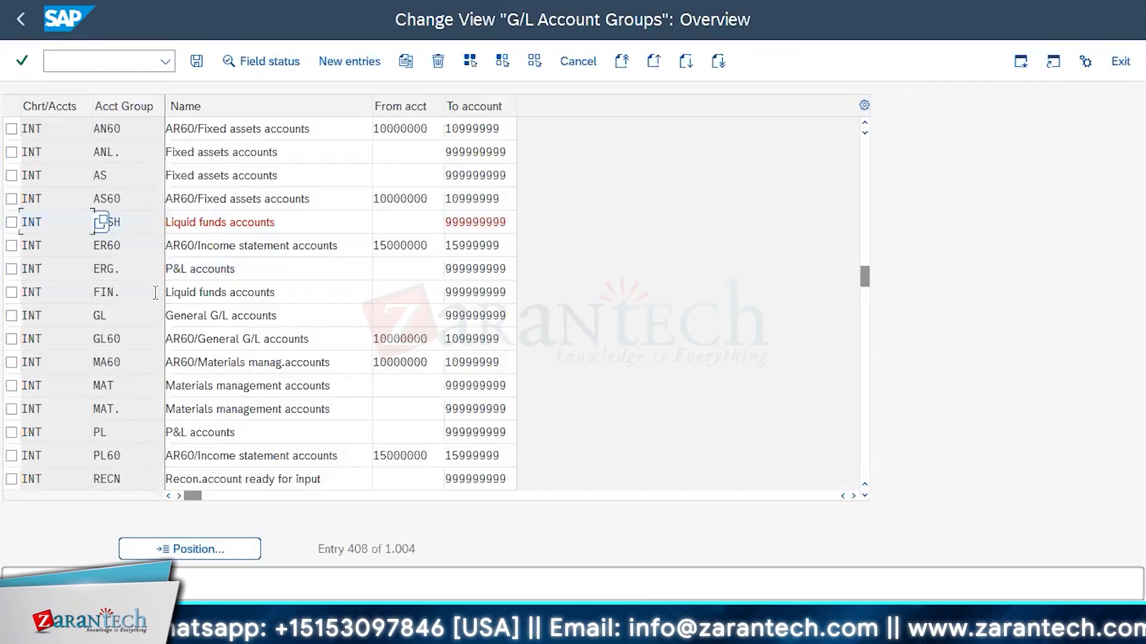
pyautogui.click(205, 270)
pyautogui.doubleClick(204, 271)
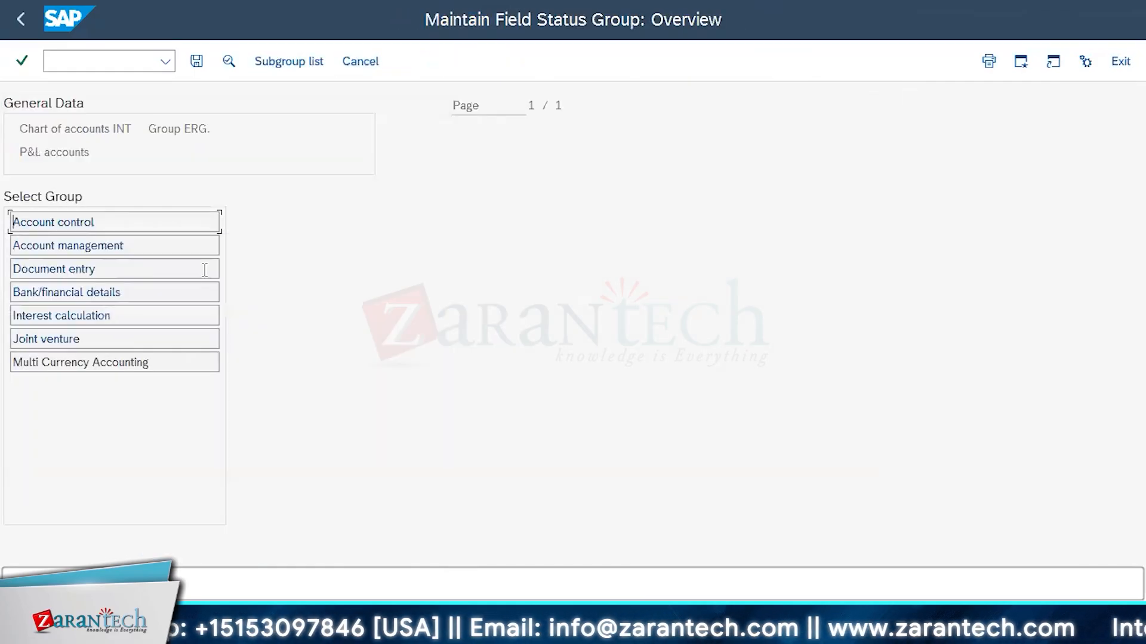
pyautogui.doubleClick(80, 222)
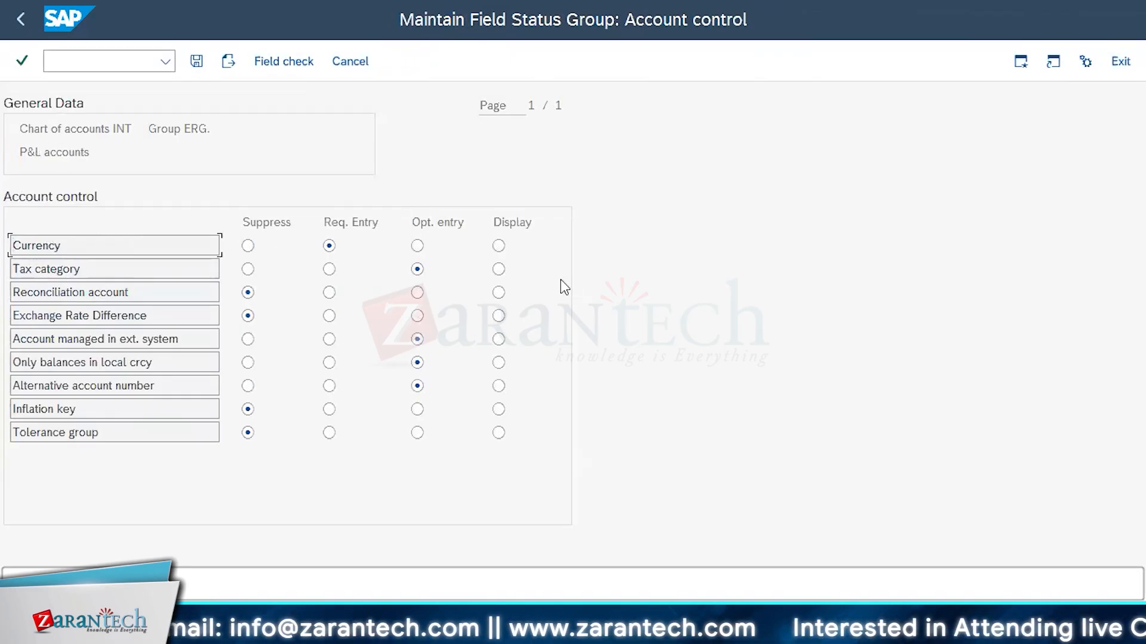
pyautogui.click(346, 59)
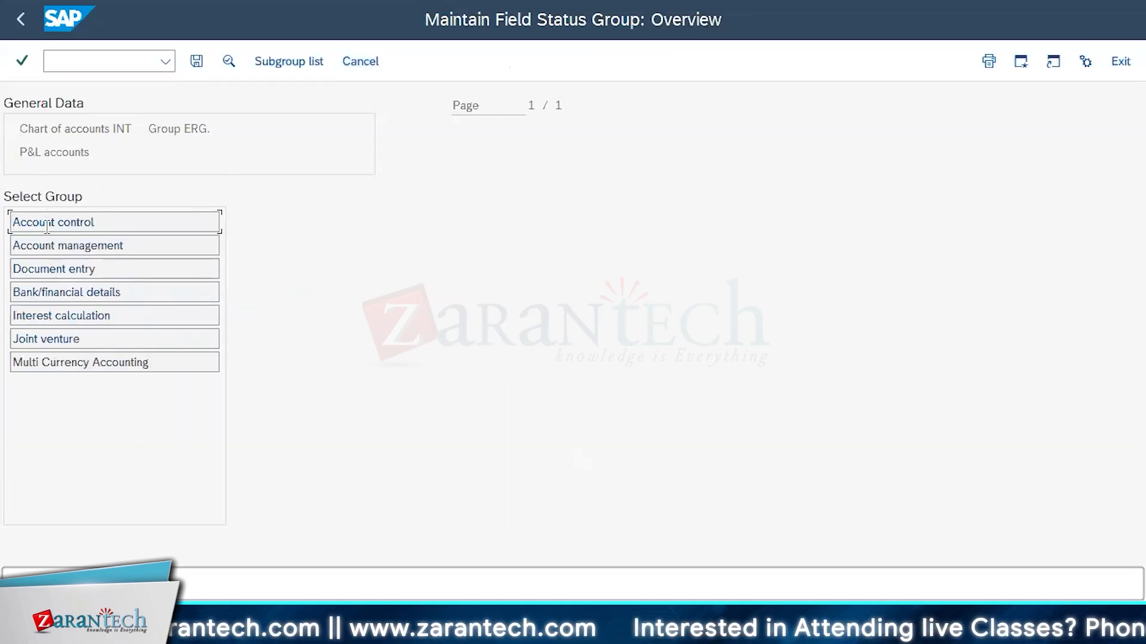
pyautogui.doubleClick(48, 222)
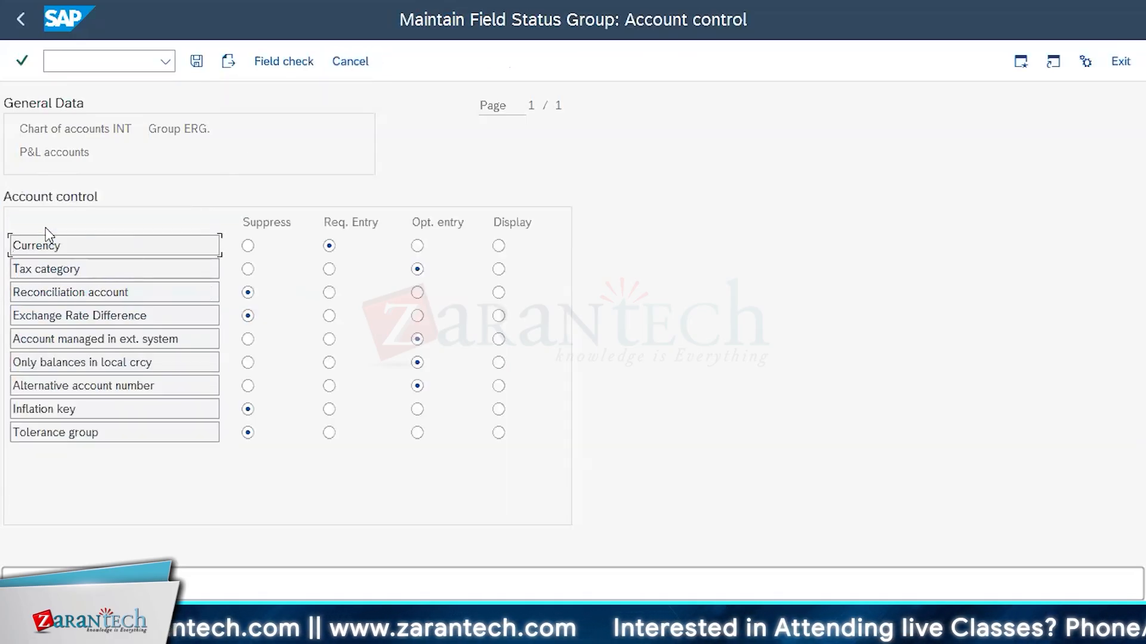
pyautogui.click(248, 292)
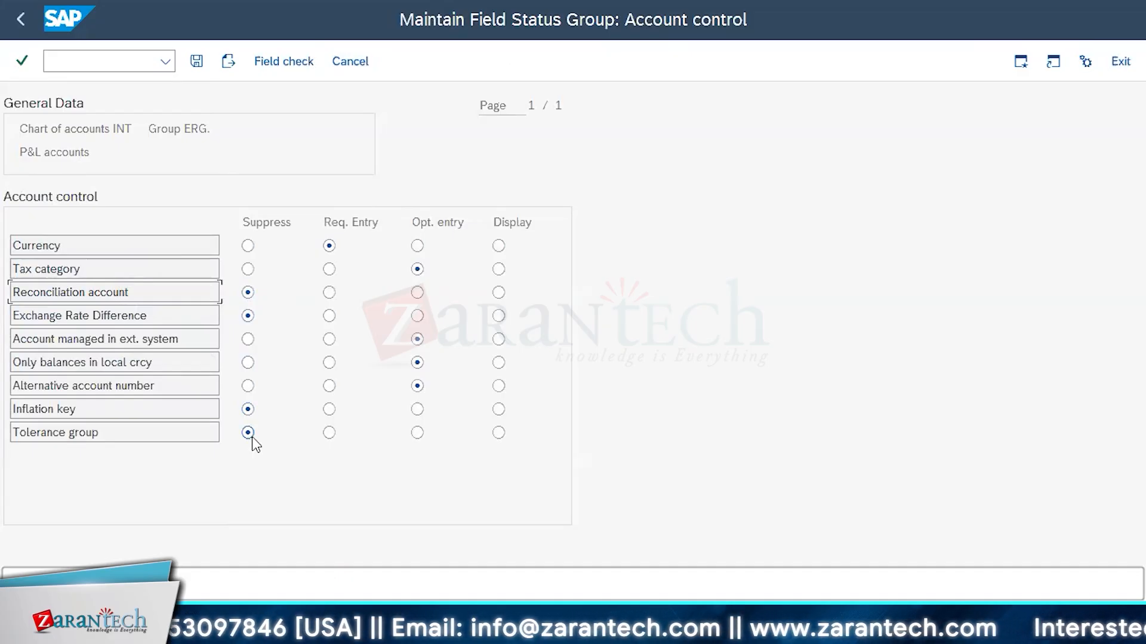
pyautogui.click(359, 62)
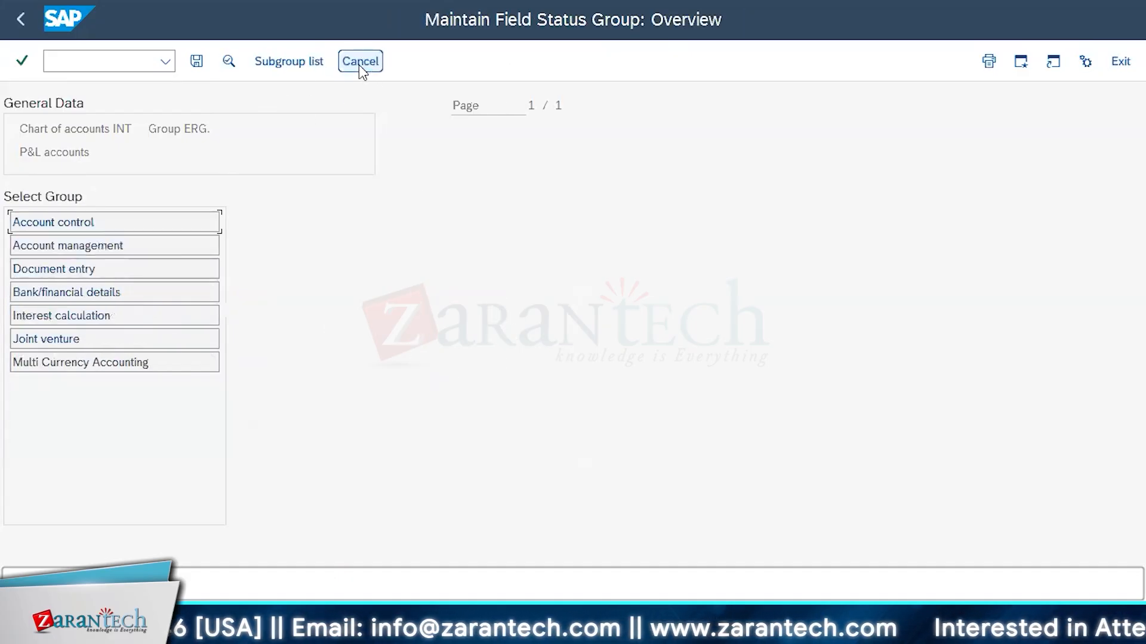
# Review the Account management and Document entry field status of group ERG. and return to the account groups list
pyautogui.doubleClick(49, 246)
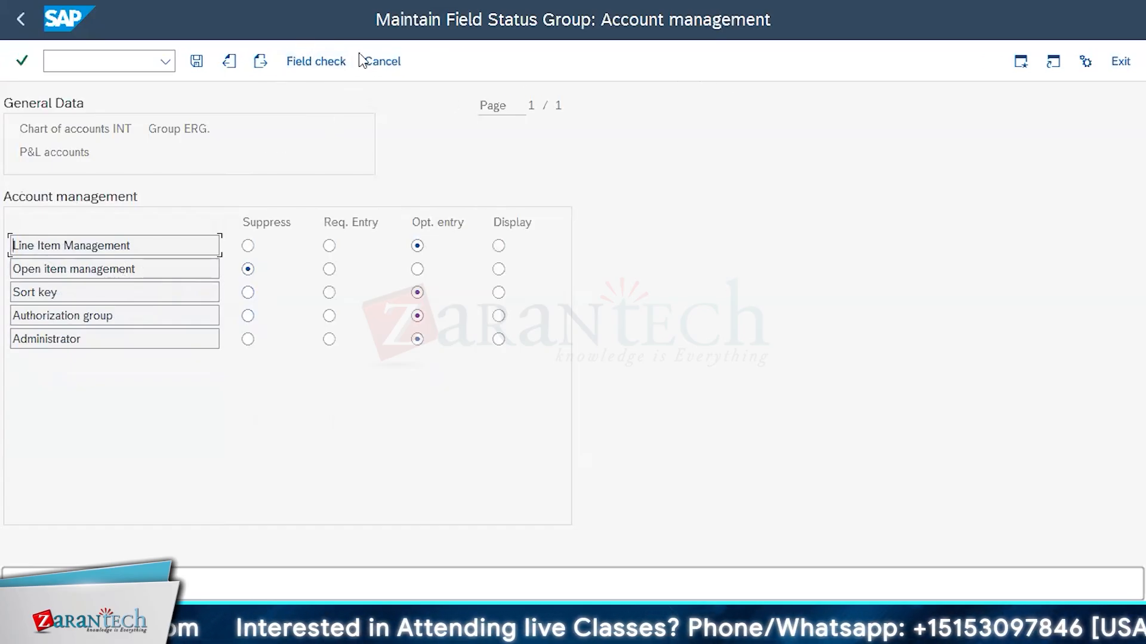
pyautogui.click(383, 61)
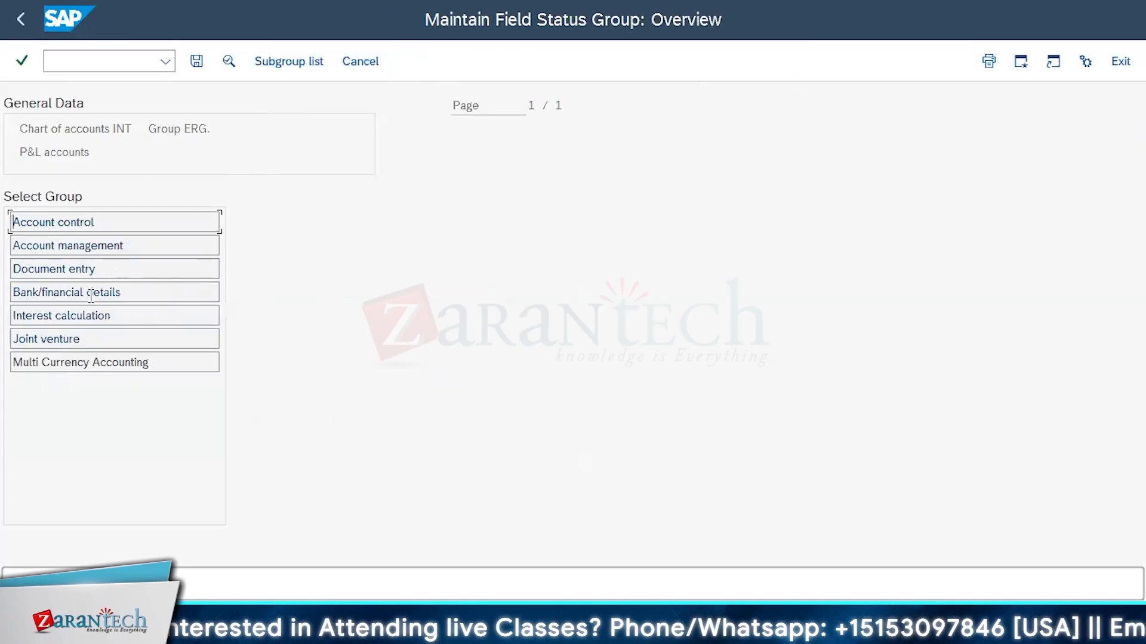
pyautogui.doubleClick(86, 276)
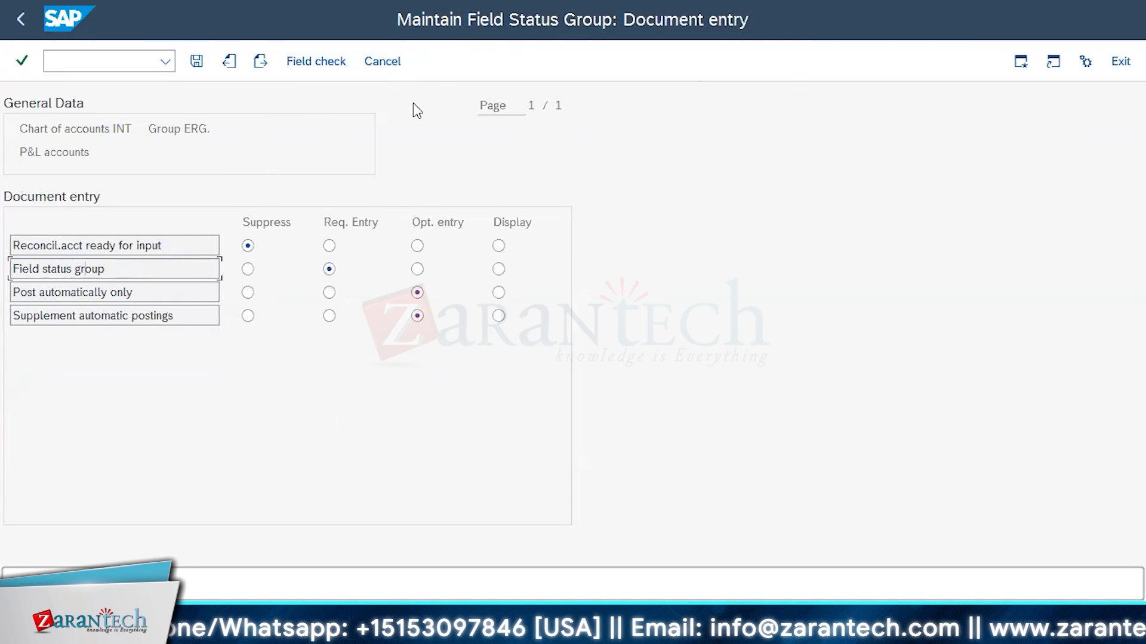
pyautogui.click(368, 62)
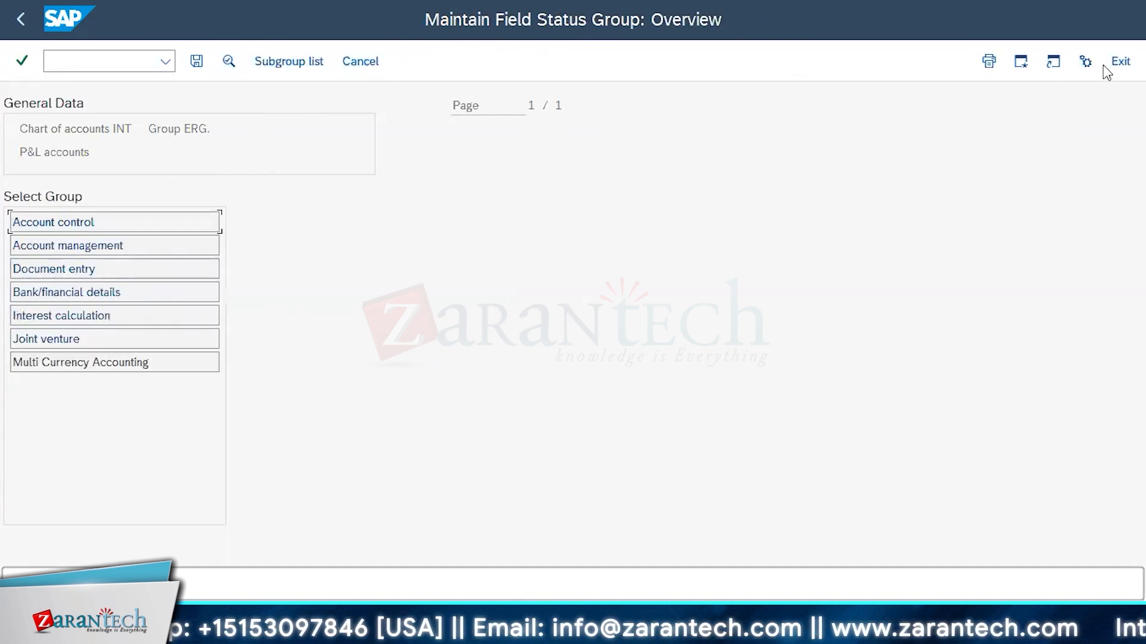
pyautogui.click(368, 62)
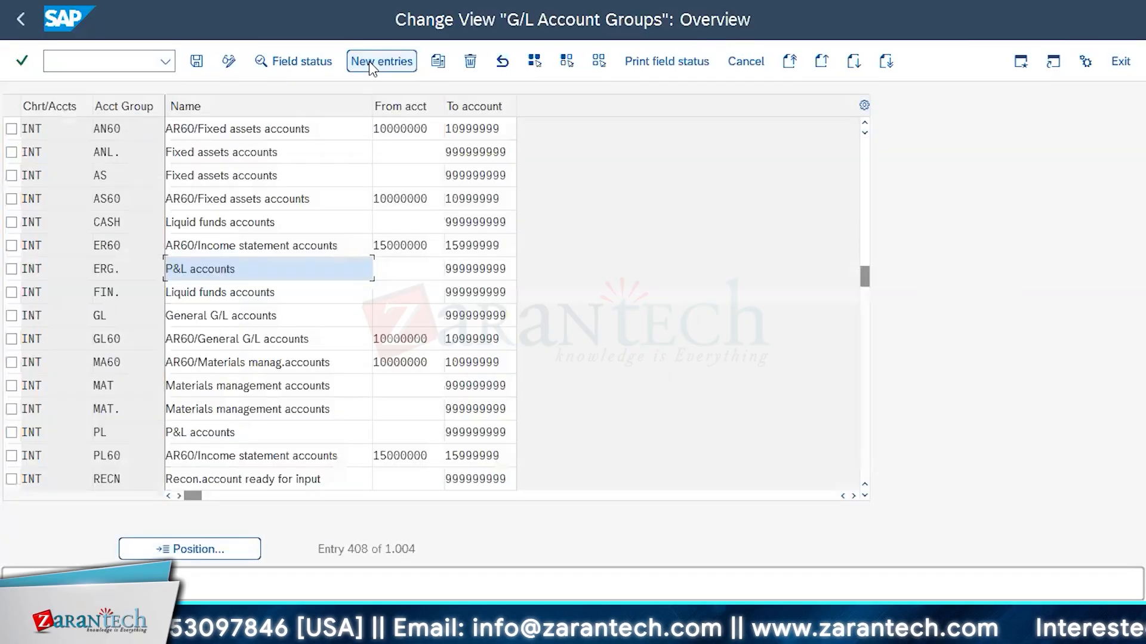
pyautogui.click(369, 62)
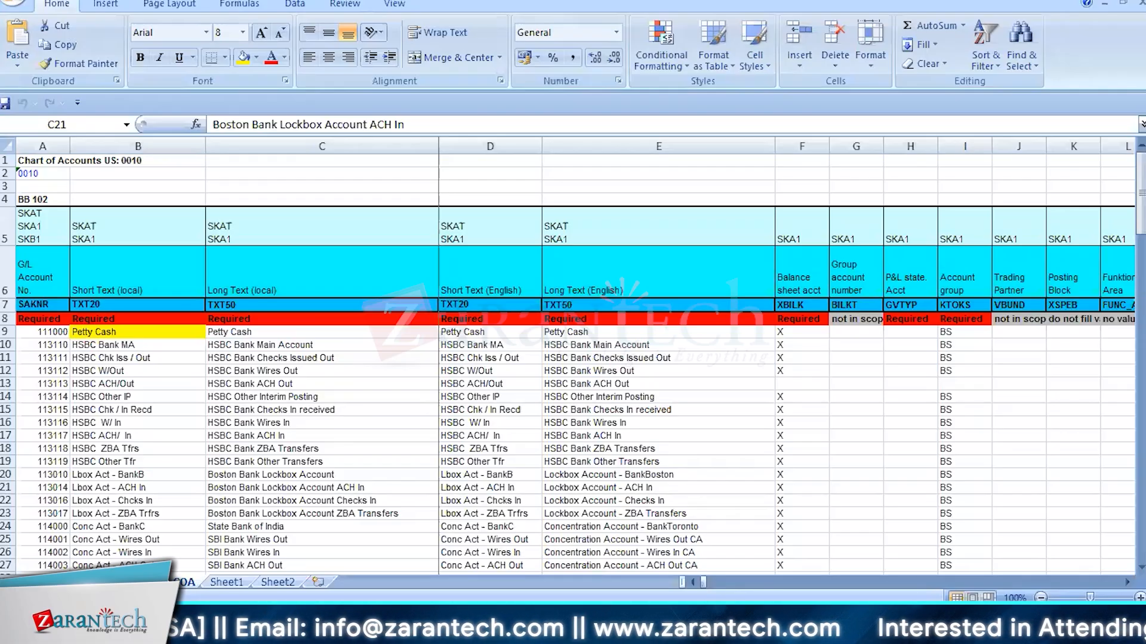
# Switch to the chart of accounts workbook in Excel and display the Financial Statement Version 0020 (US GAAP) sheet
pyautogui.click(271, 450)
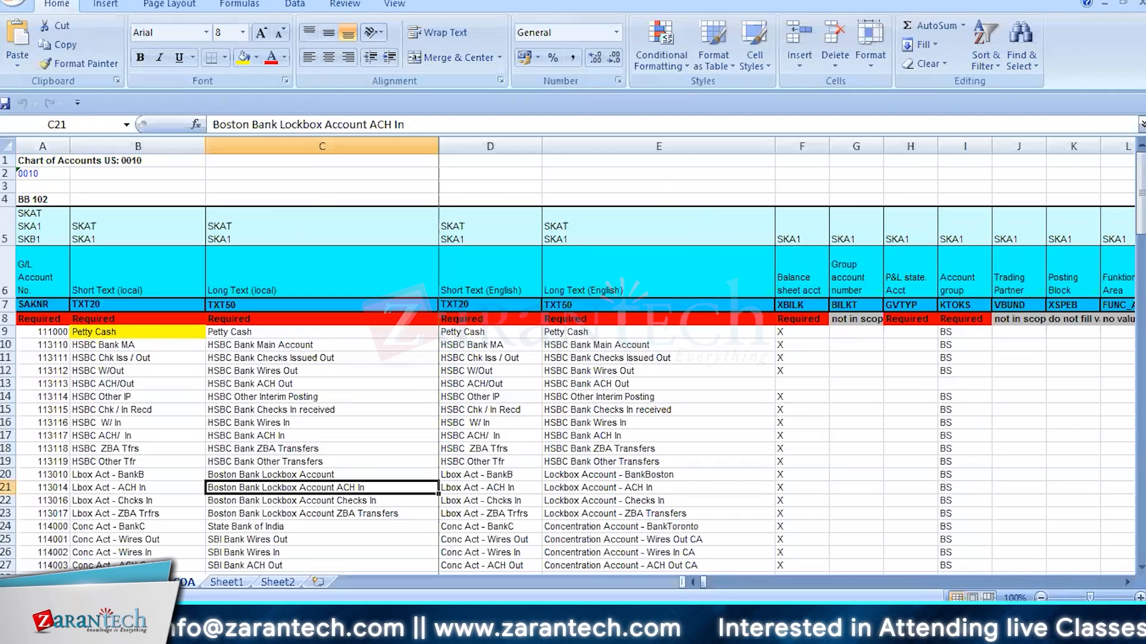
pyautogui.click(149, 582)
pyautogui.click(119, 582)
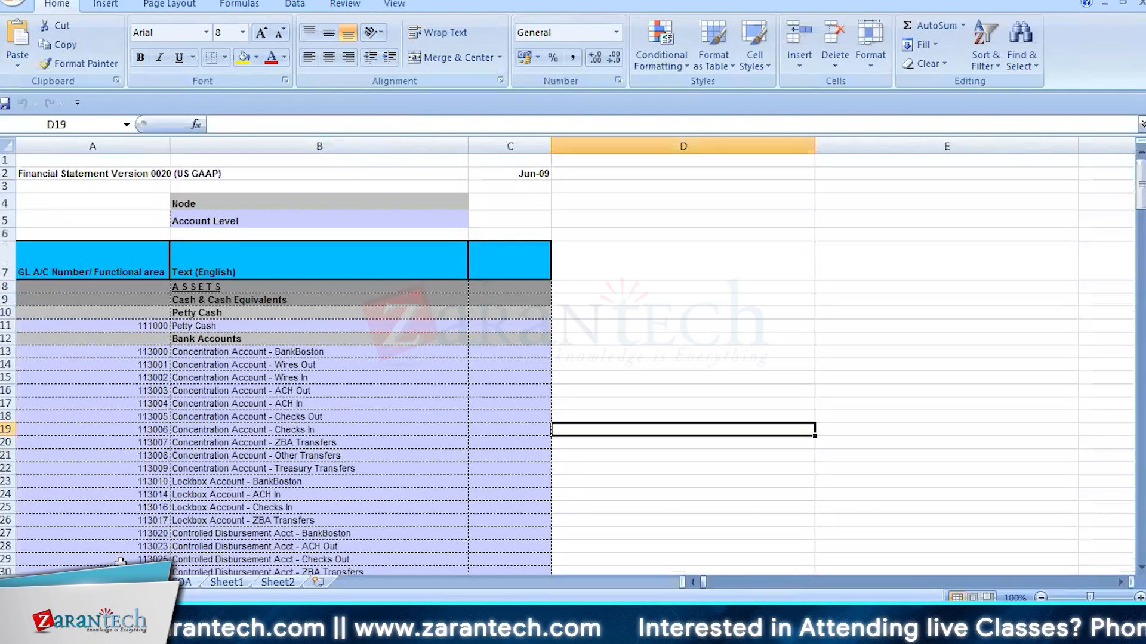
# Look through the Financial Statement Version accounts, switch to the COA sheet and select the Petty Cash account number
pyautogui.scroll(-6, 327, 373)
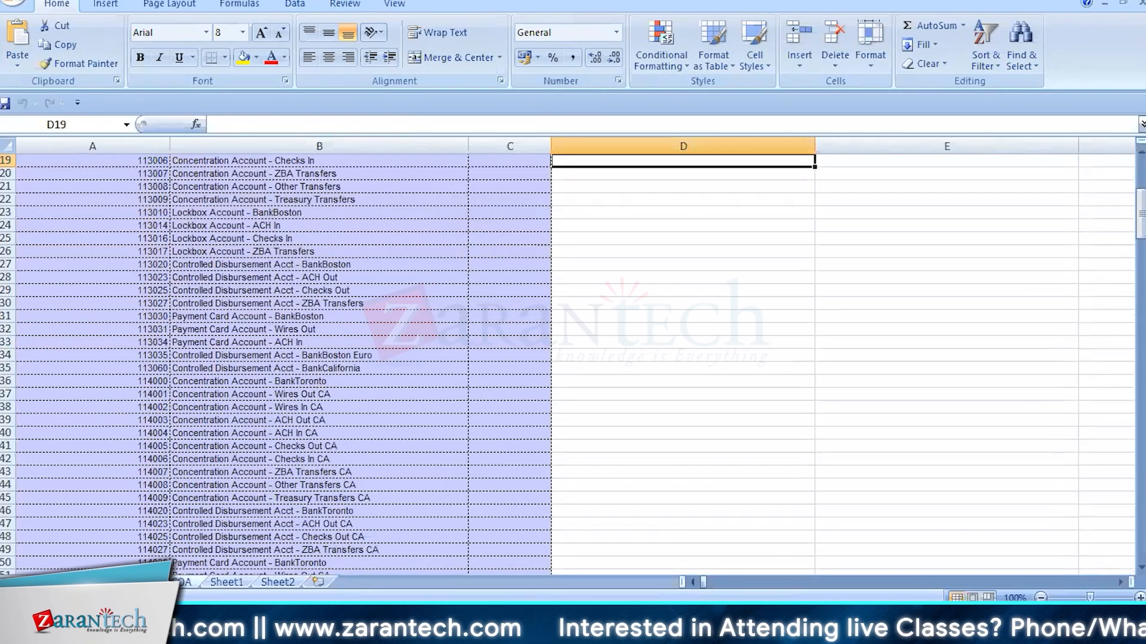
pyautogui.click(180, 583)
pyautogui.scroll(-2, 431, 391)
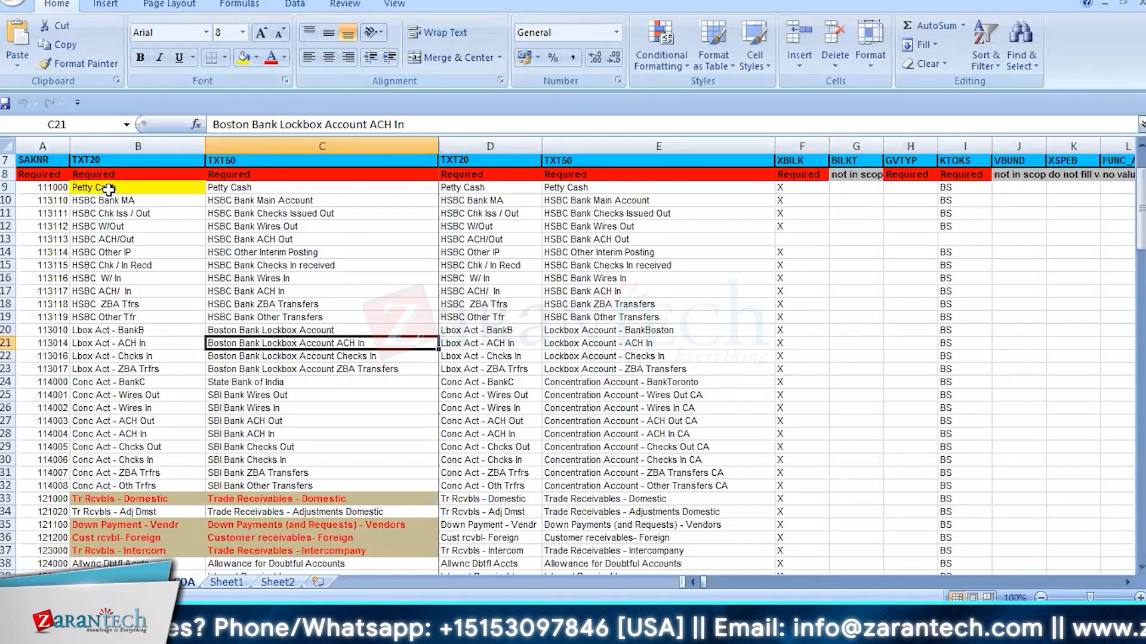
pyautogui.click(48, 186)
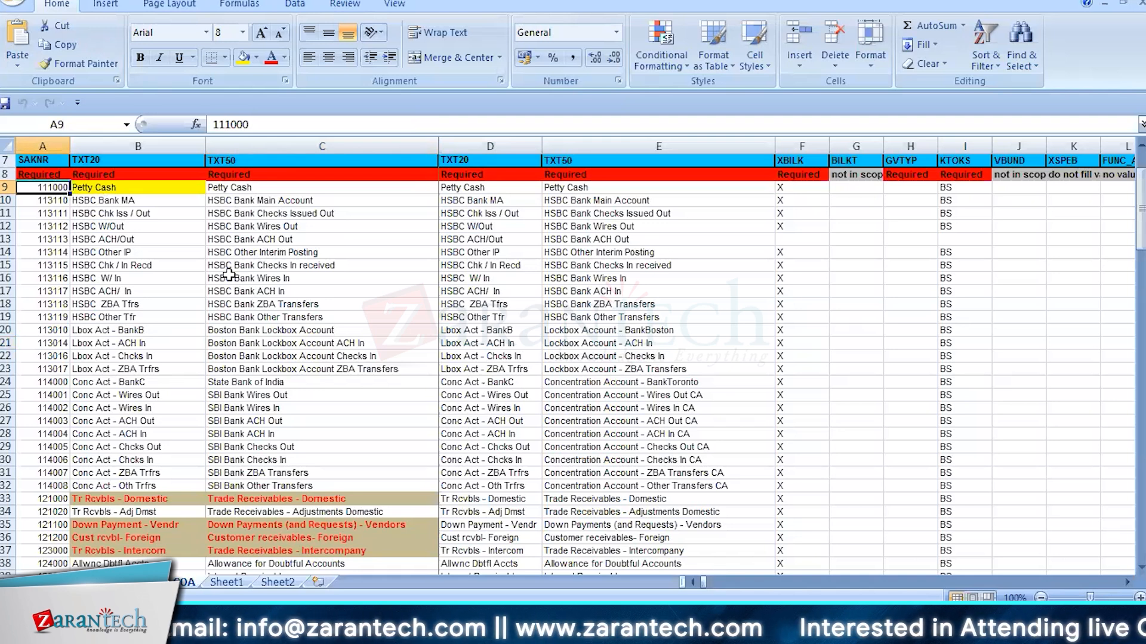
# Browse the G/L account numbers on the COA sheet from the bank accounts through the inventory accounts and return to the column headings
pyautogui.scroll(-1, 202, 380)
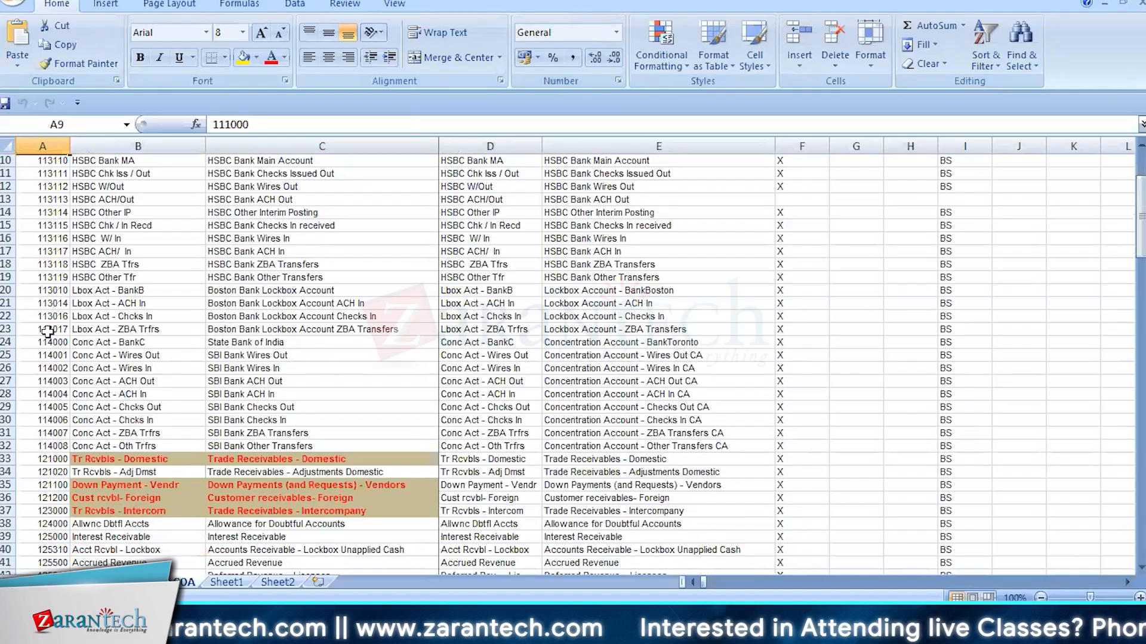
pyautogui.click(56, 396)
pyautogui.scroll(-3, 57, 402)
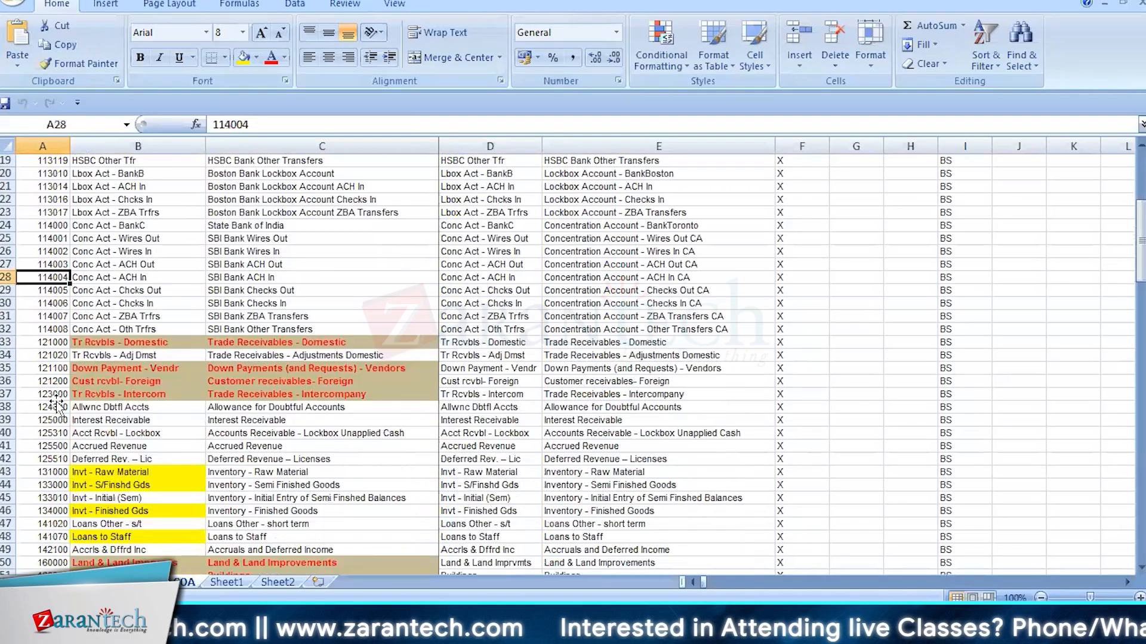
pyautogui.scroll(-1, 56, 401)
pyautogui.scroll(6, 56, 400)
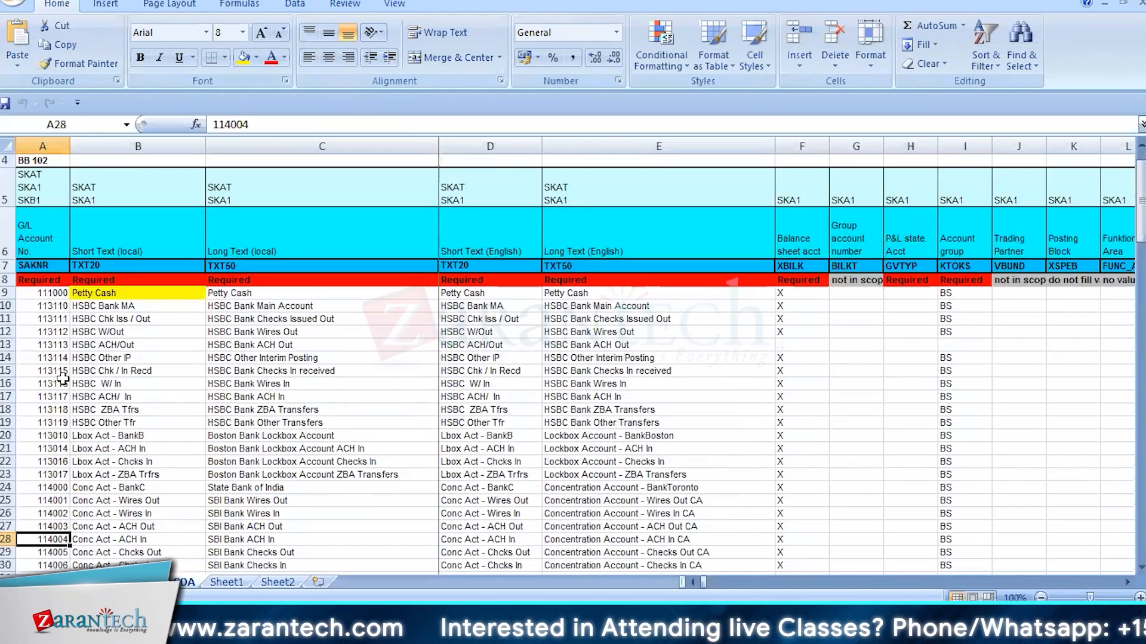
# Examine the Petty Cash row's account number, short and long texts, balance sheet indicator and account group
pyautogui.click(38, 294)
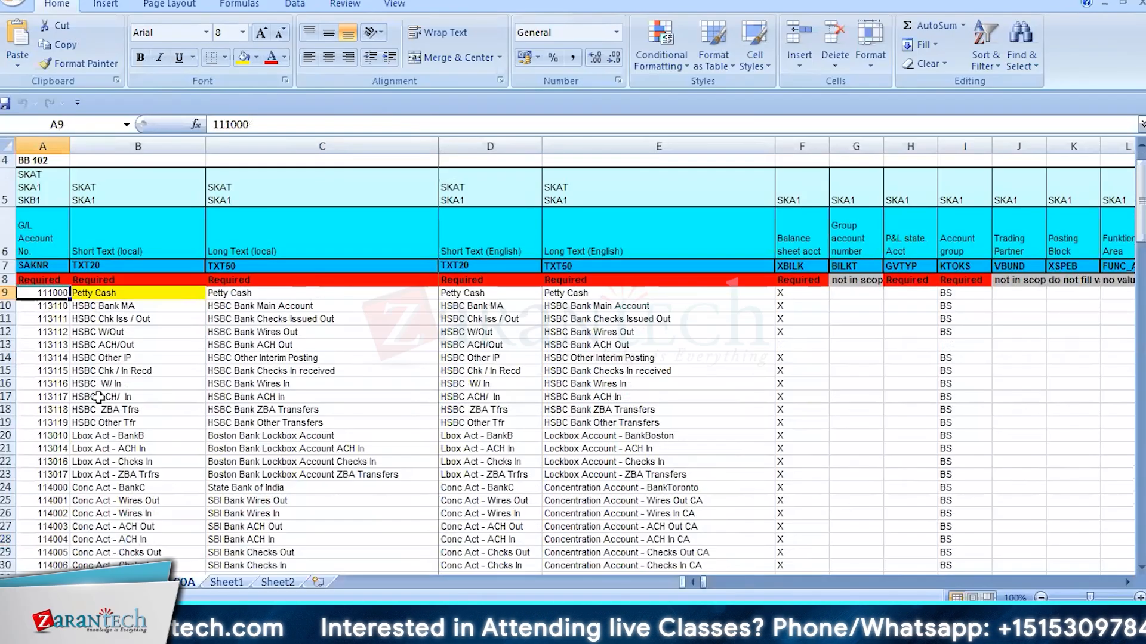
pyautogui.click(138, 293)
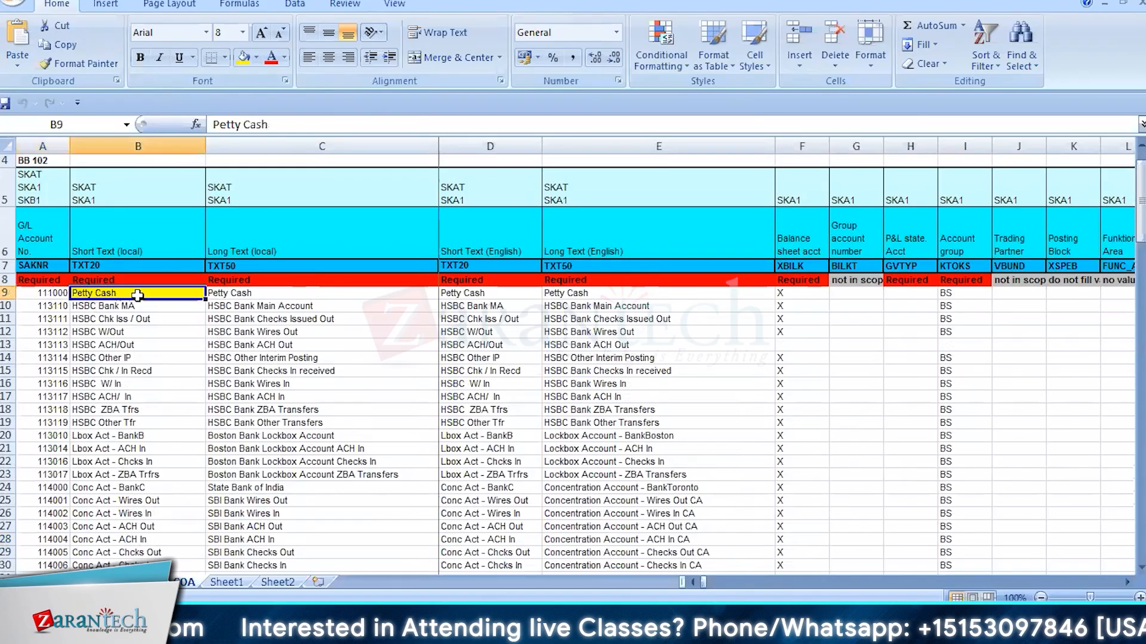
pyautogui.click(568, 294)
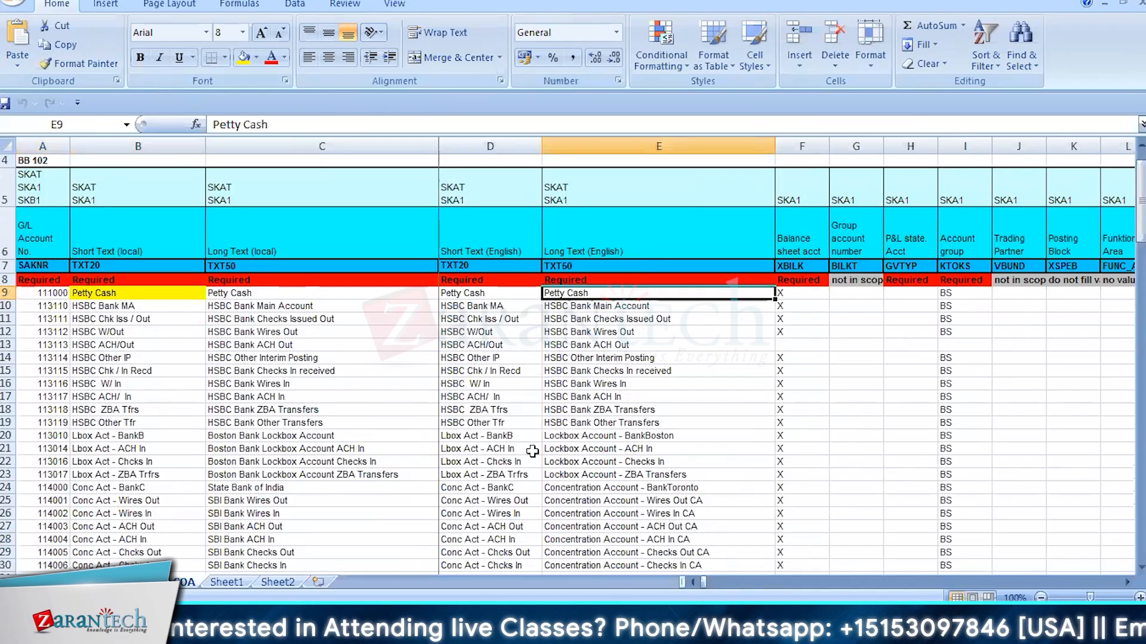
pyautogui.click(220, 295)
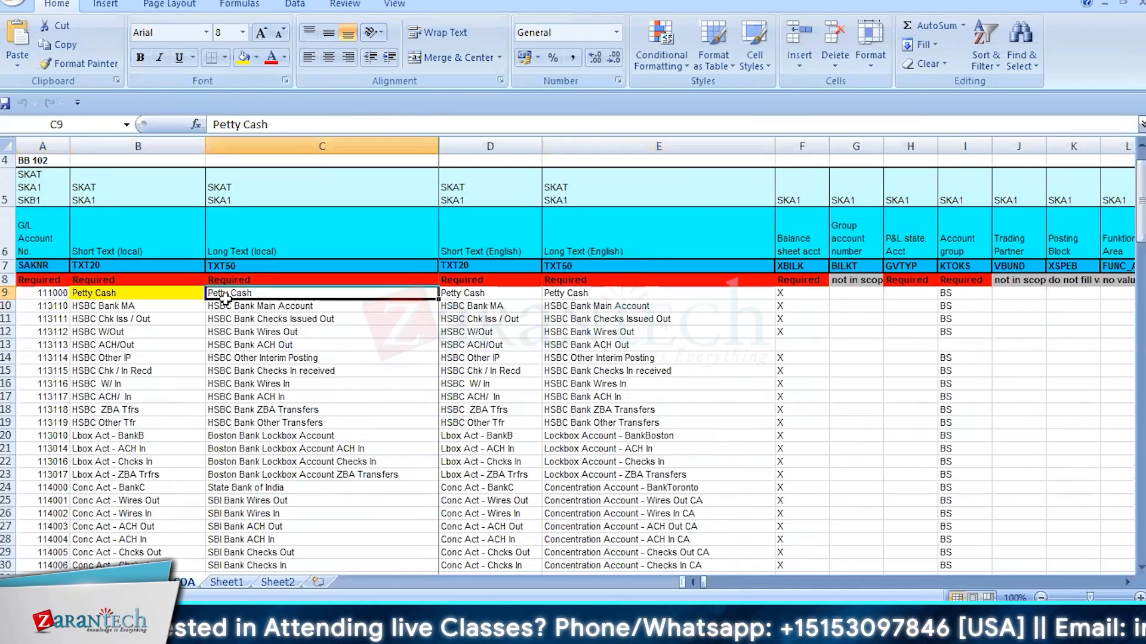
pyautogui.click(471, 295)
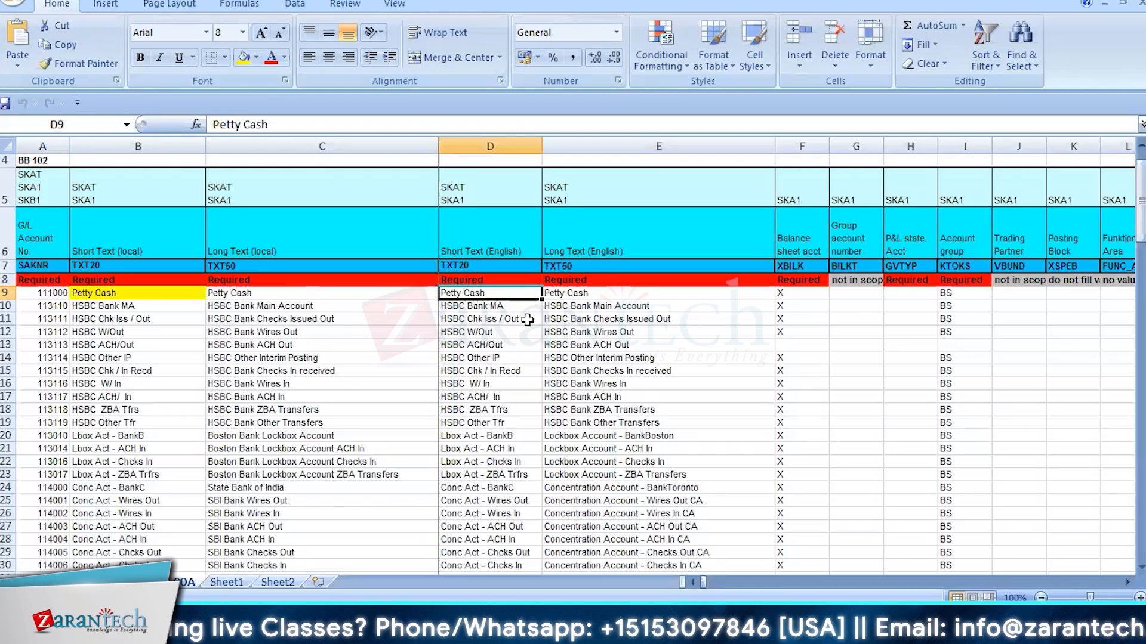
pyautogui.click(787, 293)
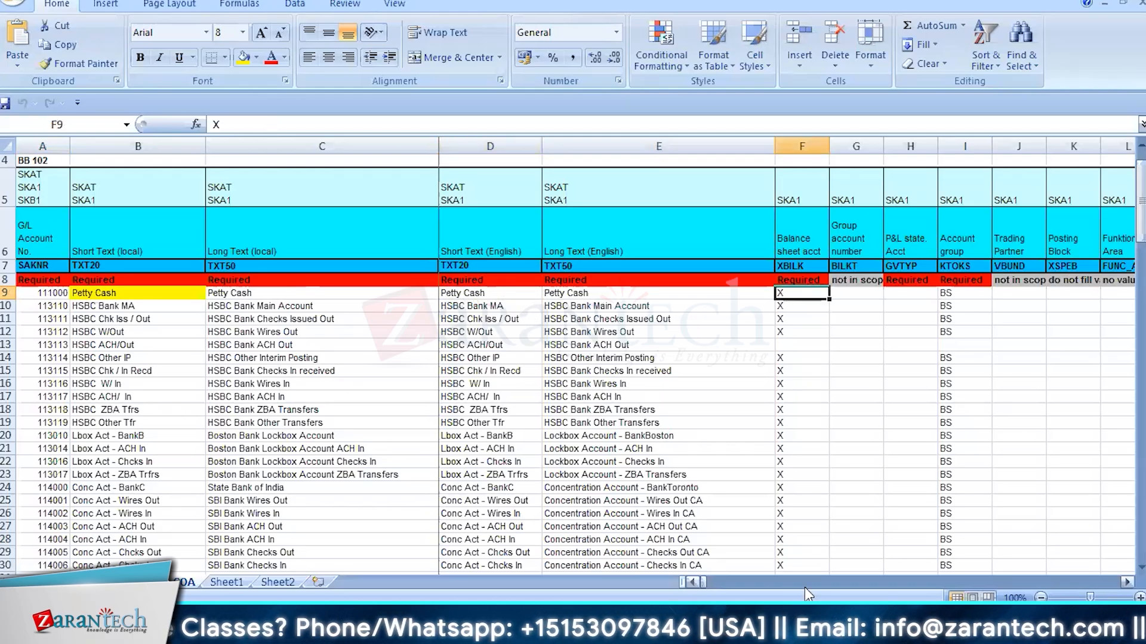
pyautogui.click(961, 293)
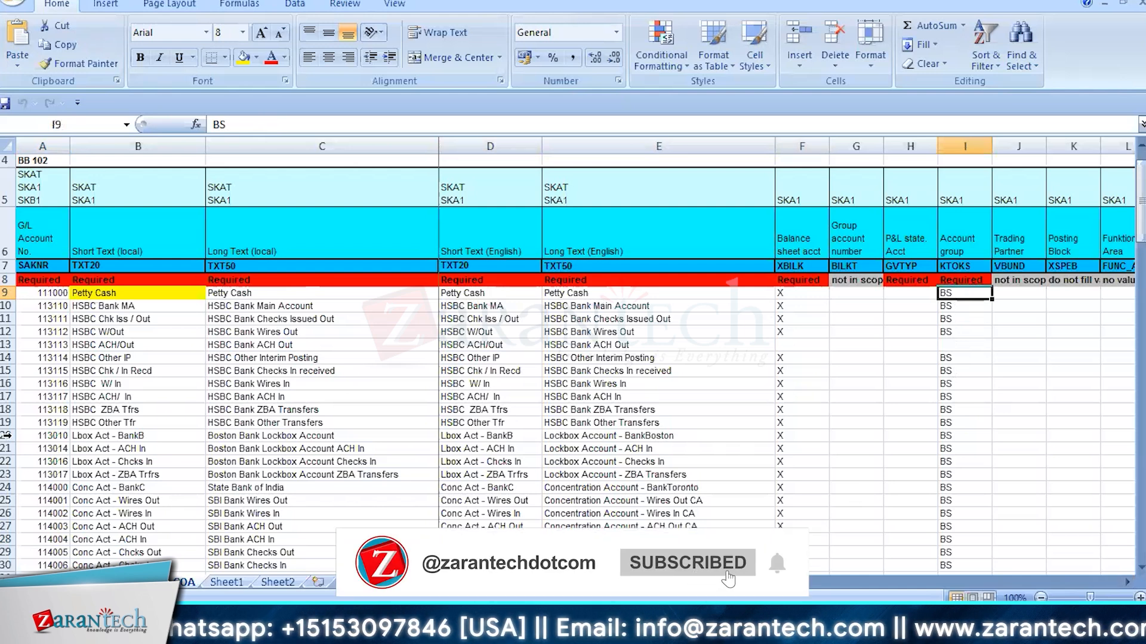
# Examine the HSBC bank accounts from the main account through Checks Issued Out, Wires Out and ACH Out
pyautogui.click(84, 332)
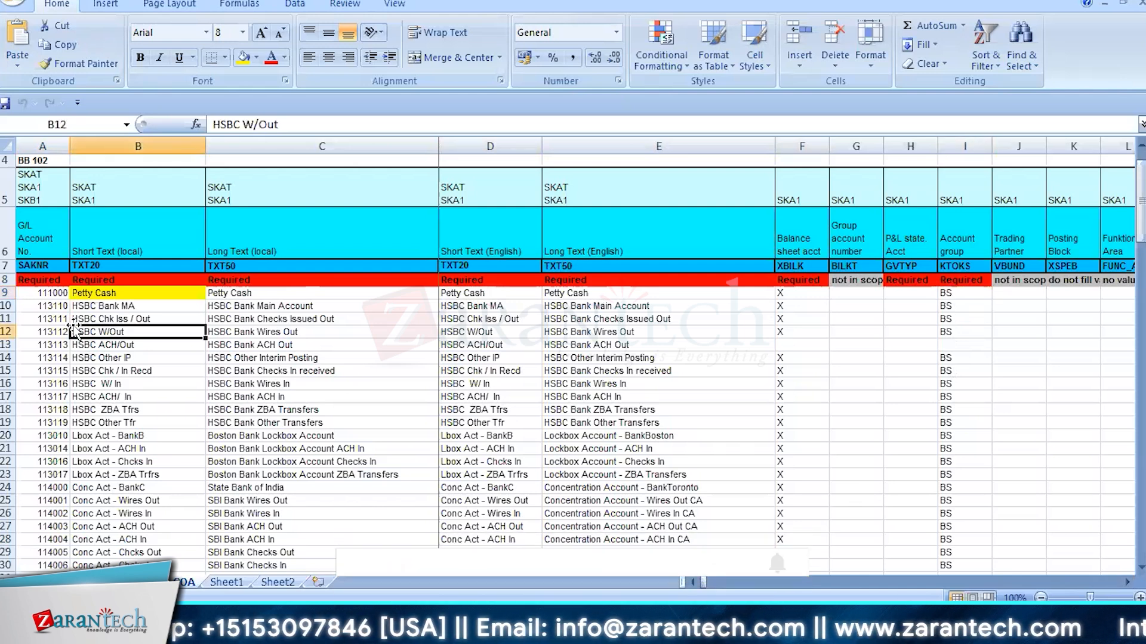
pyautogui.click(49, 306)
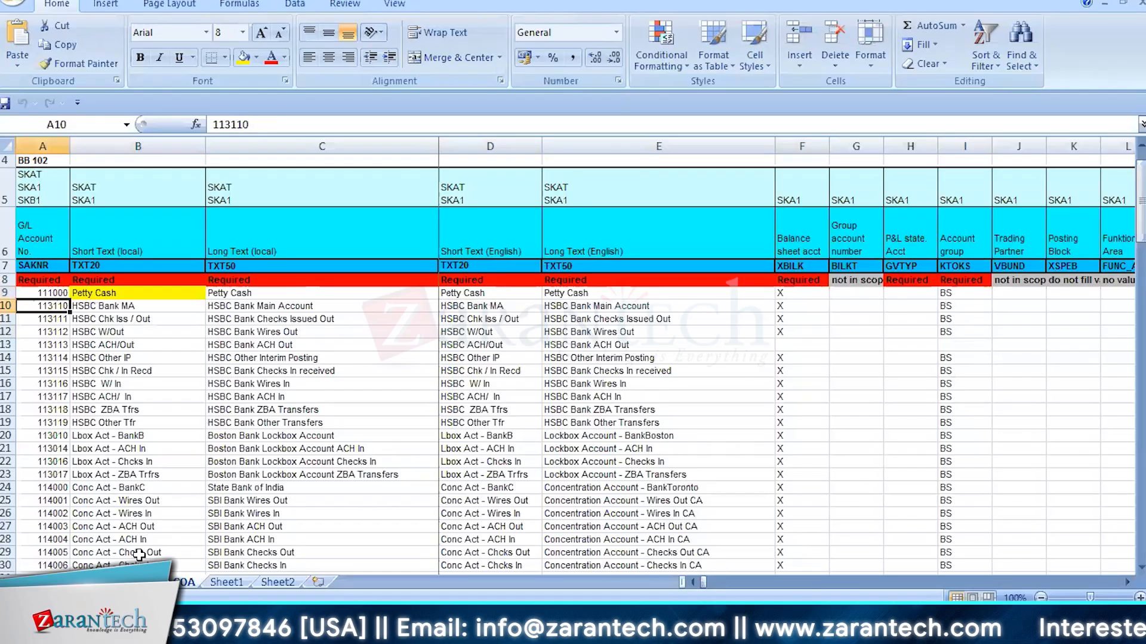
pyautogui.click(284, 306)
pyautogui.click(285, 319)
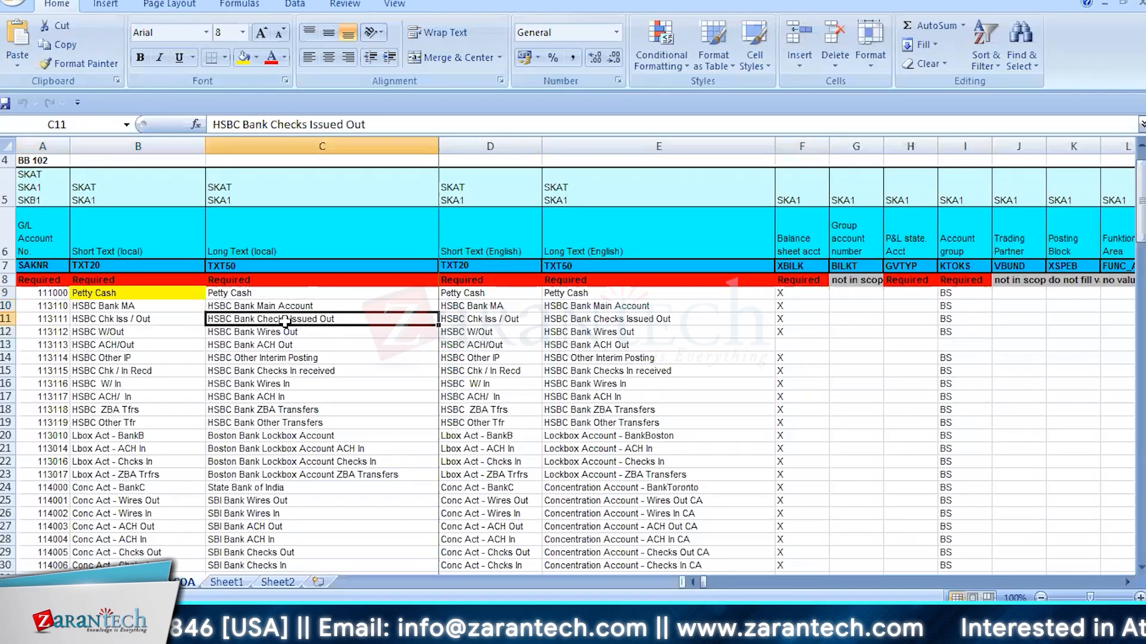
pyautogui.click(285, 331)
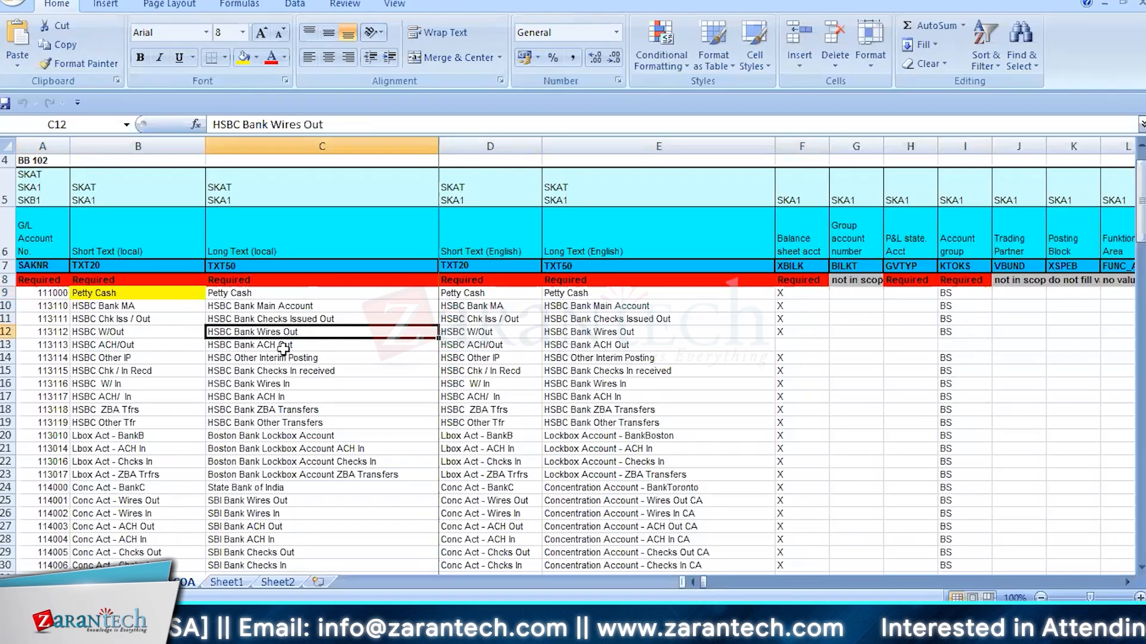
pyautogui.click(283, 345)
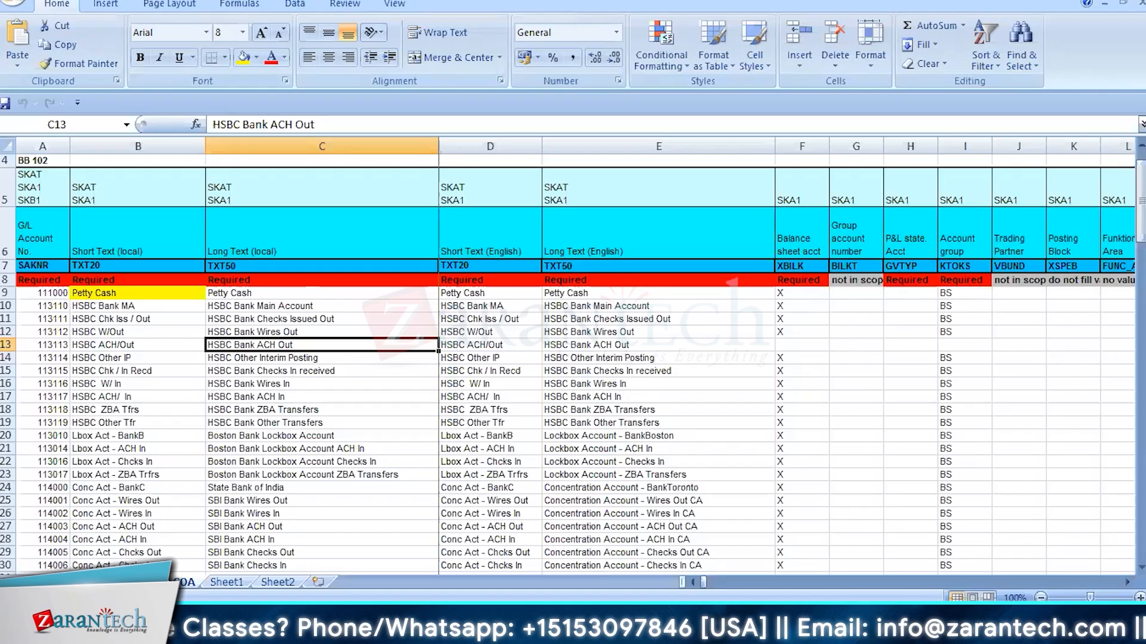
# Examine the domestic and intercompany trade receivables, vendor down payment and interest receivable accounts
pyautogui.scroll(-2, 93, 440)
pyautogui.scroll(-4, 93, 440)
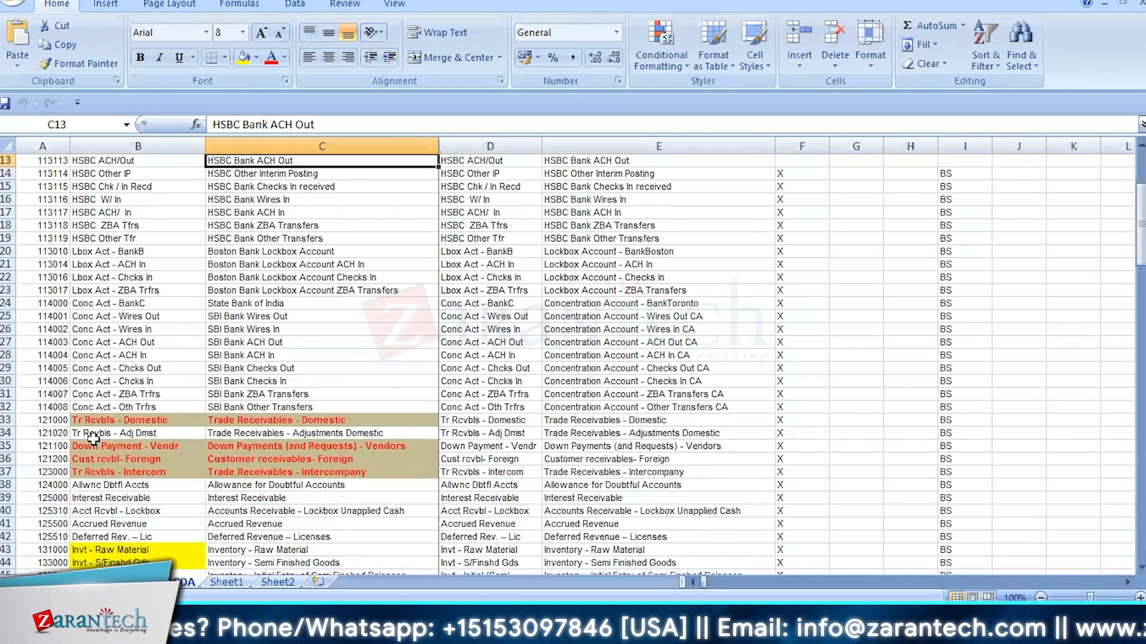
pyautogui.click(116, 306)
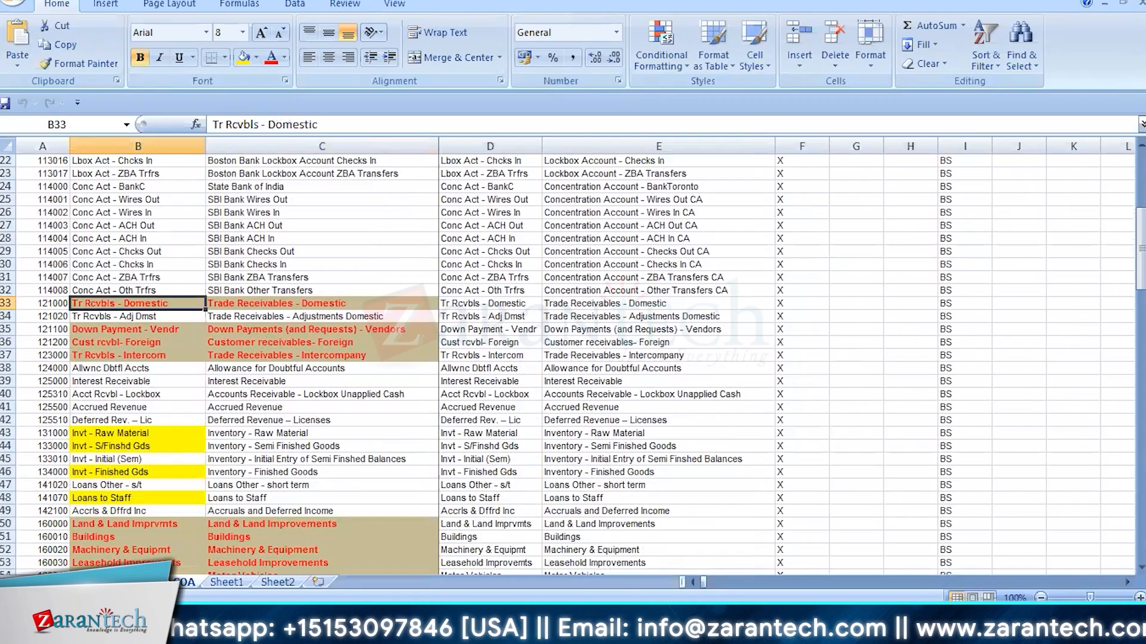
pyautogui.click(248, 303)
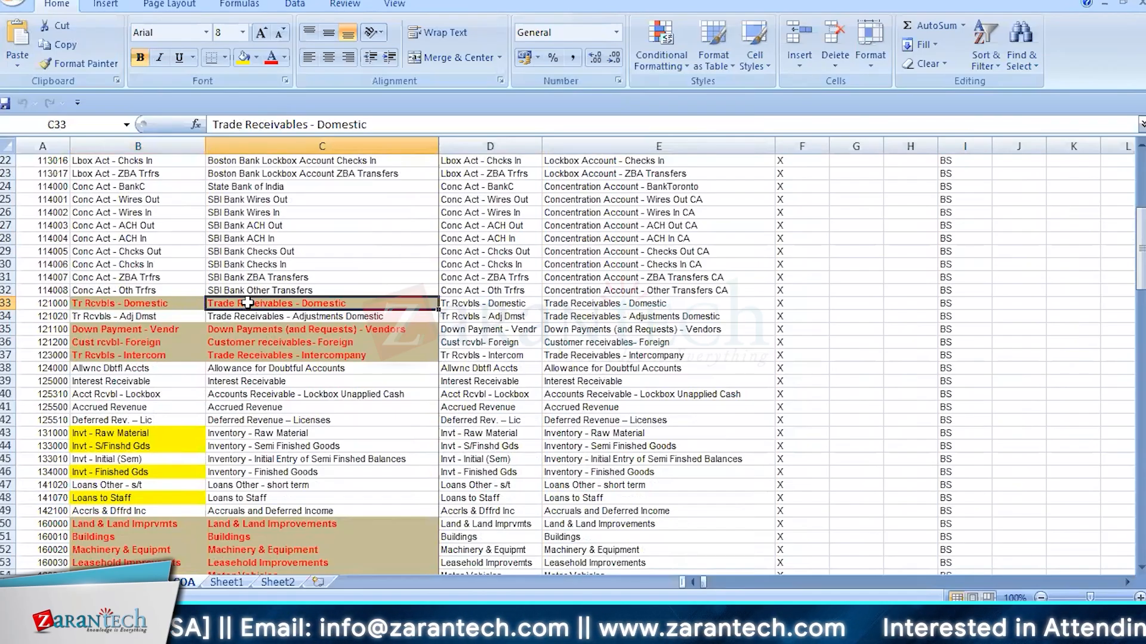
pyautogui.click(153, 331)
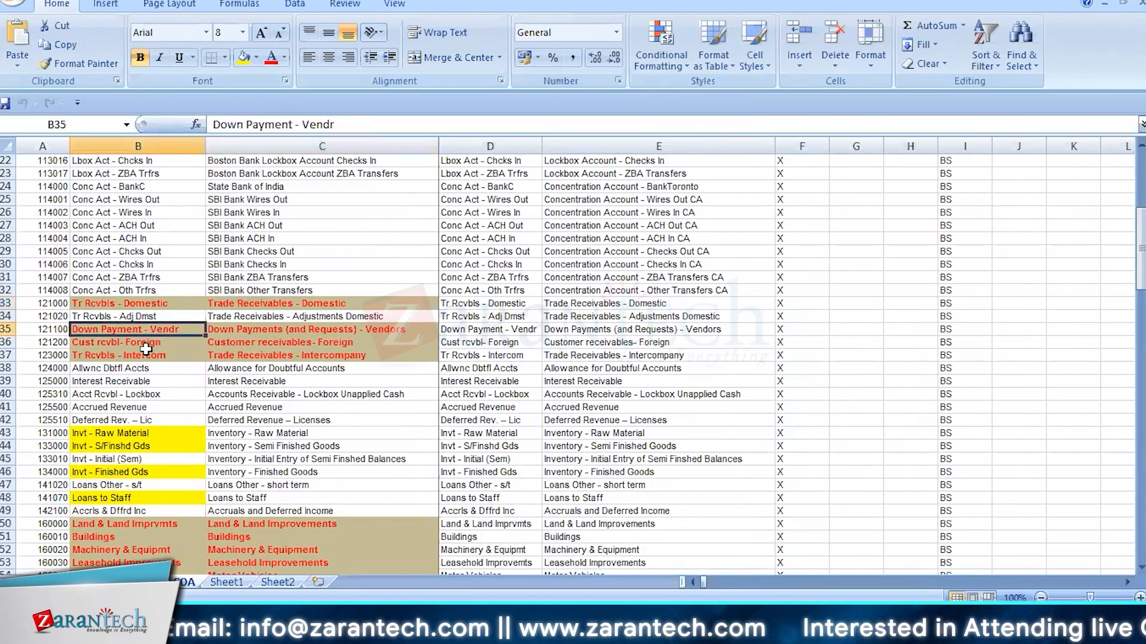
pyautogui.click(146, 355)
pyautogui.click(144, 385)
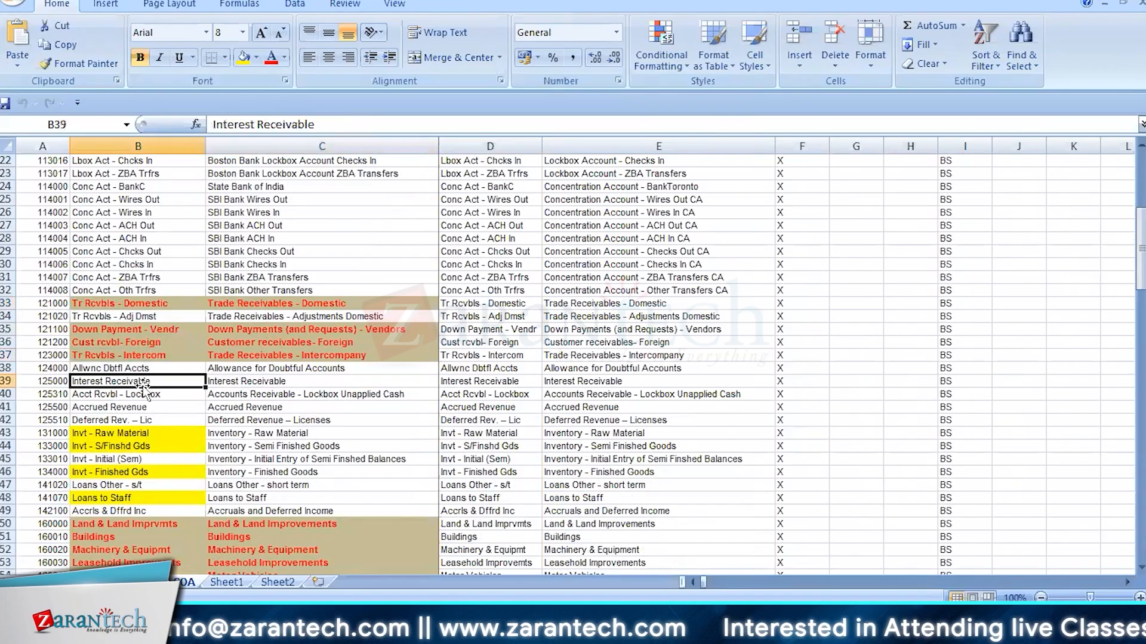
# Review the inventory accounts, the fixed asset accounts from Land to Down Payment, and the accumulated depreciation accounts
pyautogui.scroll(-2, 144, 388)
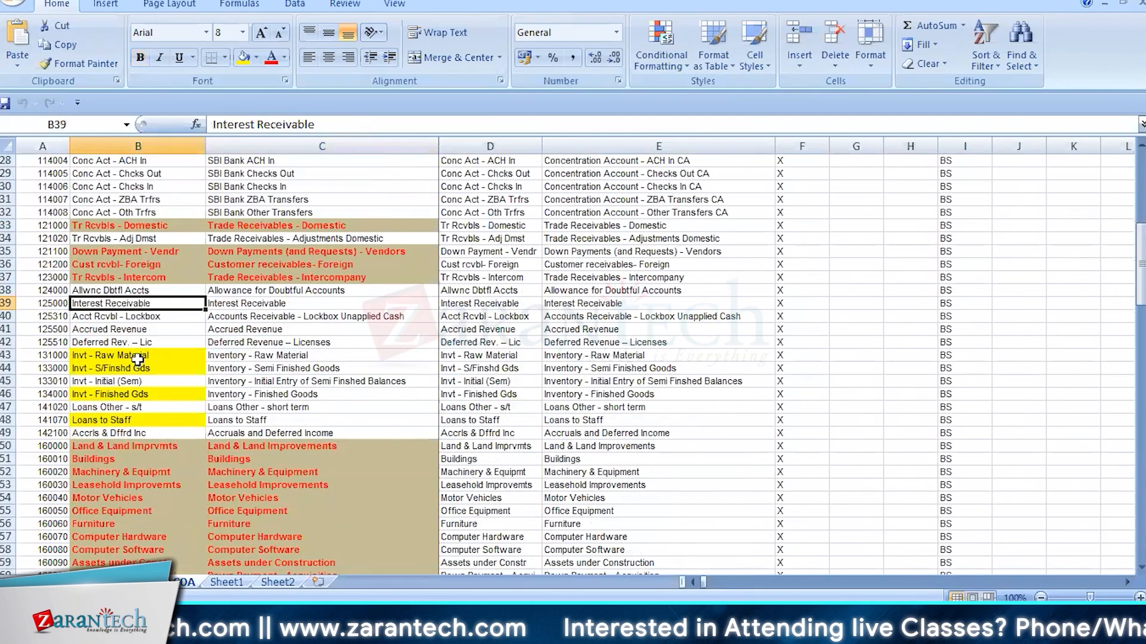
pyautogui.scroll(-3, 137, 359)
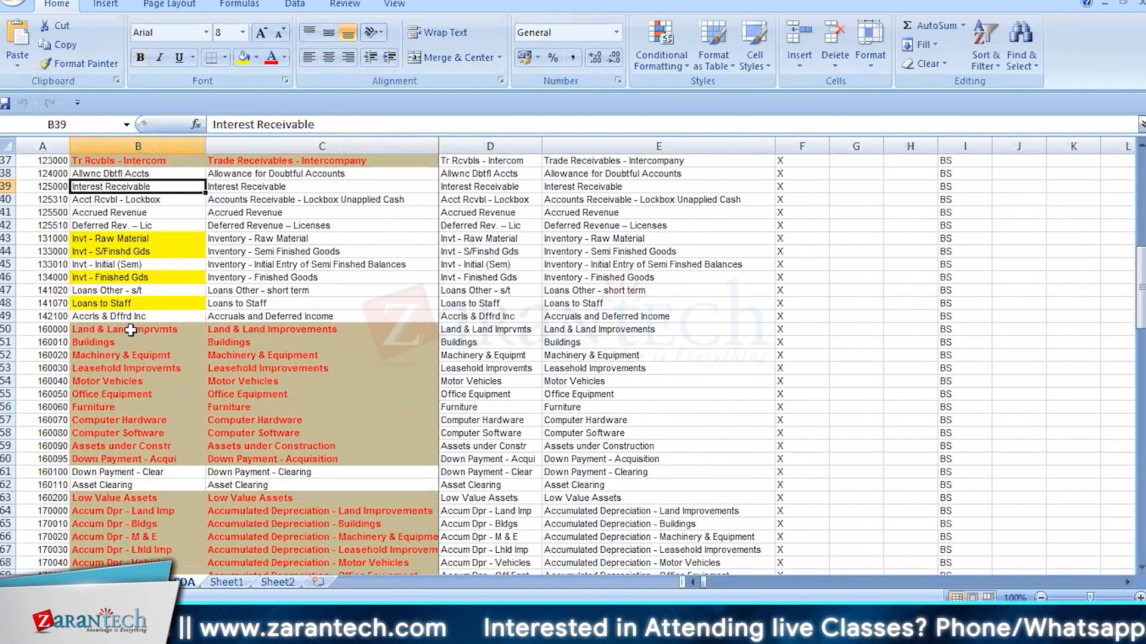
pyautogui.click(130, 330)
pyautogui.moveTo(130, 329); pyautogui.dragTo(133, 458)
pyautogui.scroll(-4, 134, 458)
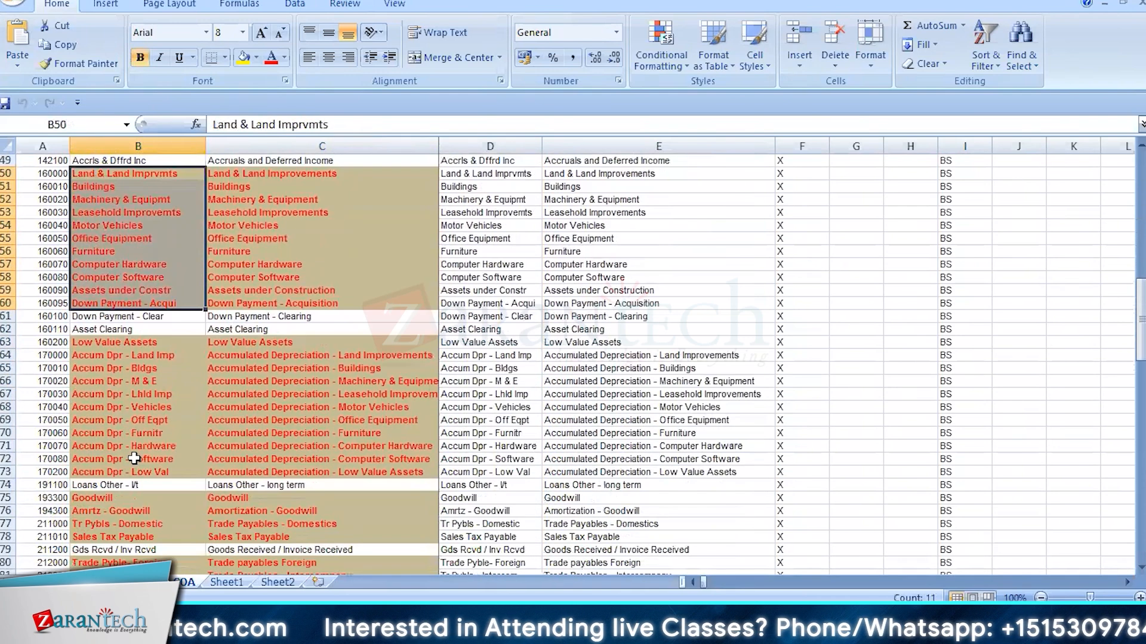
pyautogui.moveTo(137, 344); pyautogui.dragTo(137, 467)
pyautogui.click(137, 466)
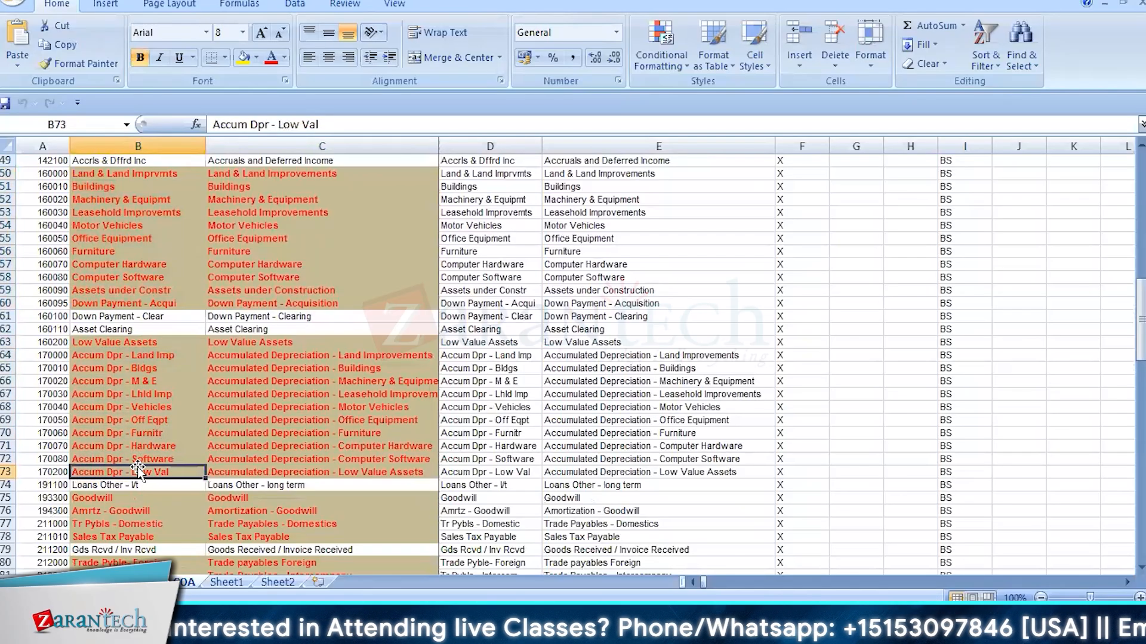
# Review the goodwill, trade payables and tax accounts, and recheck the receivables and fixed asset accounts
pyautogui.scroll(-2, 137, 467)
pyautogui.scroll(-5, 138, 472)
pyautogui.scroll(6, 138, 471)
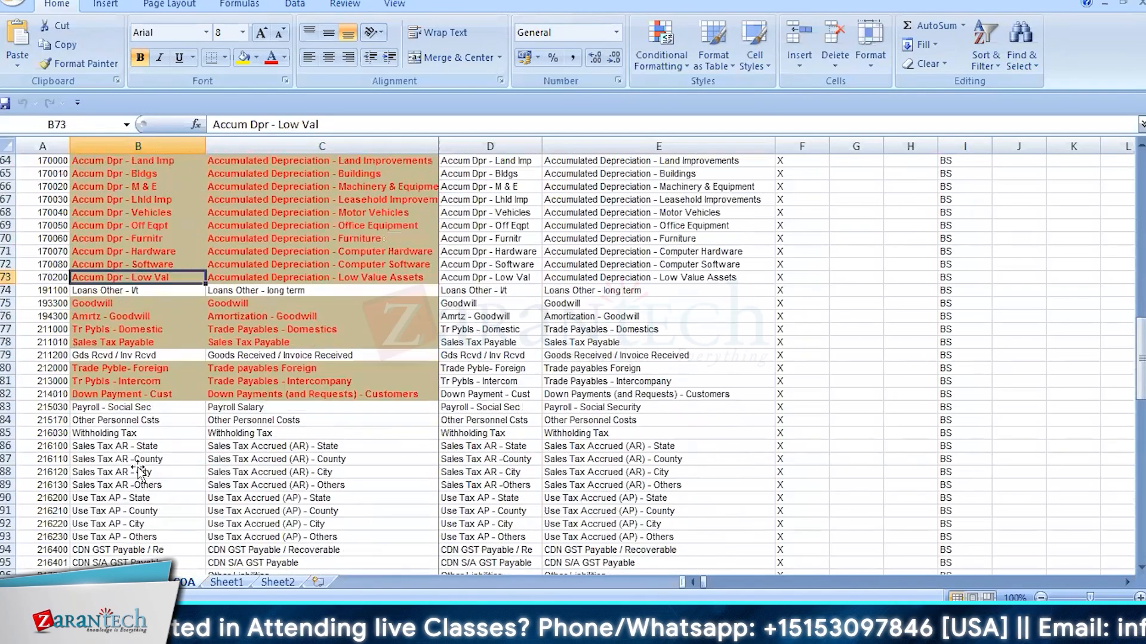
pyautogui.scroll(-7, 143, 371)
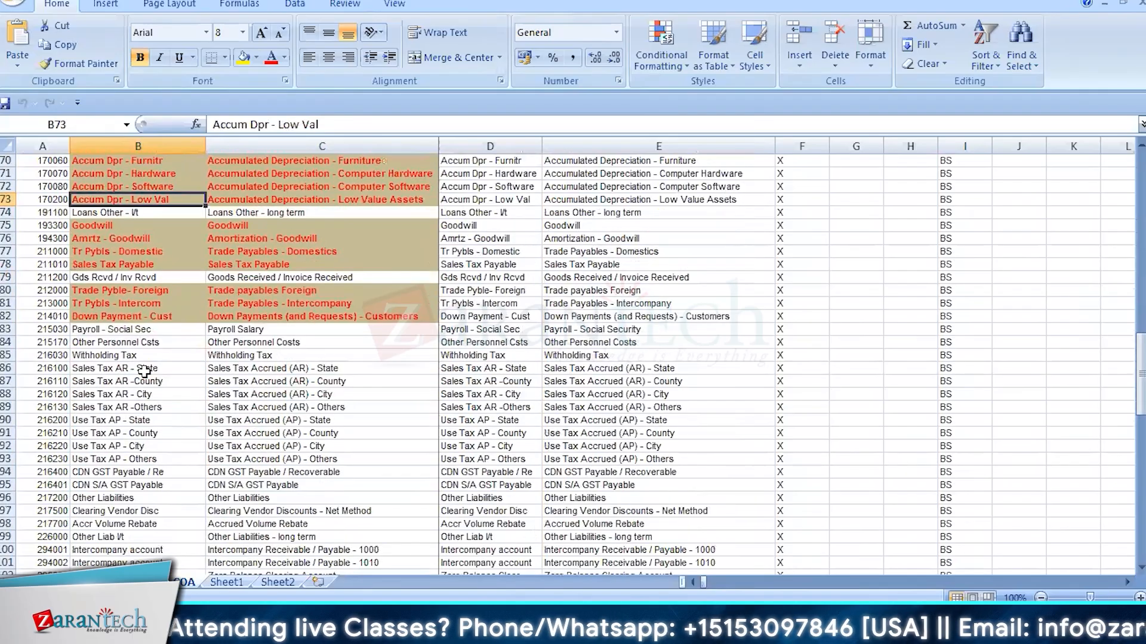
pyautogui.scroll(4, 144, 371)
pyautogui.scroll(20, 143, 371)
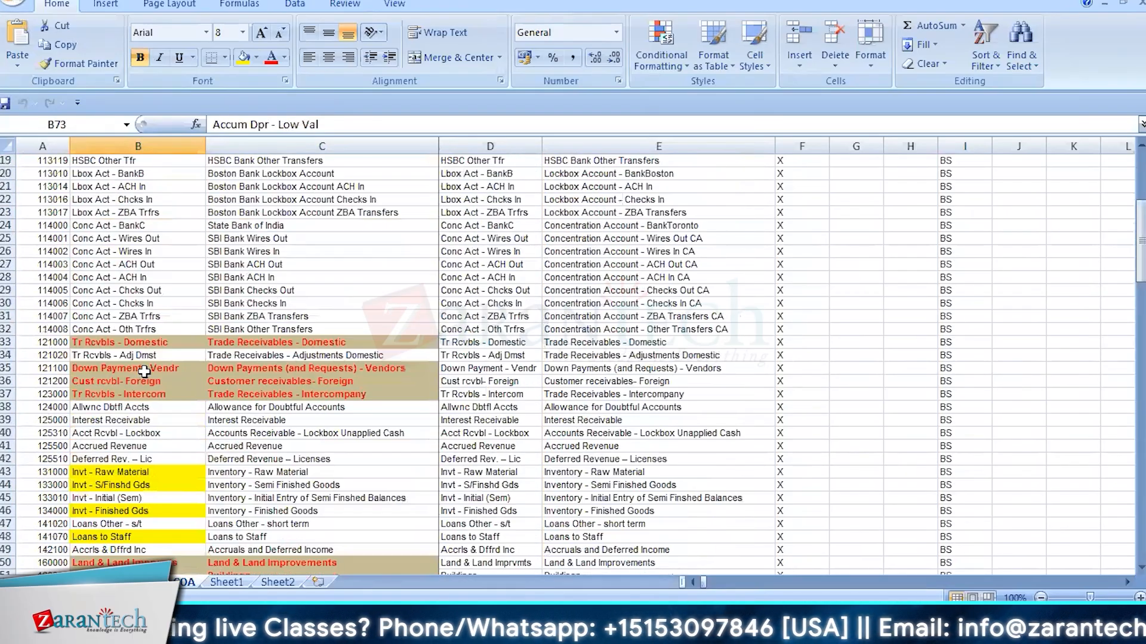
pyautogui.scroll(-5, 144, 372)
pyautogui.scroll(-17, 144, 371)
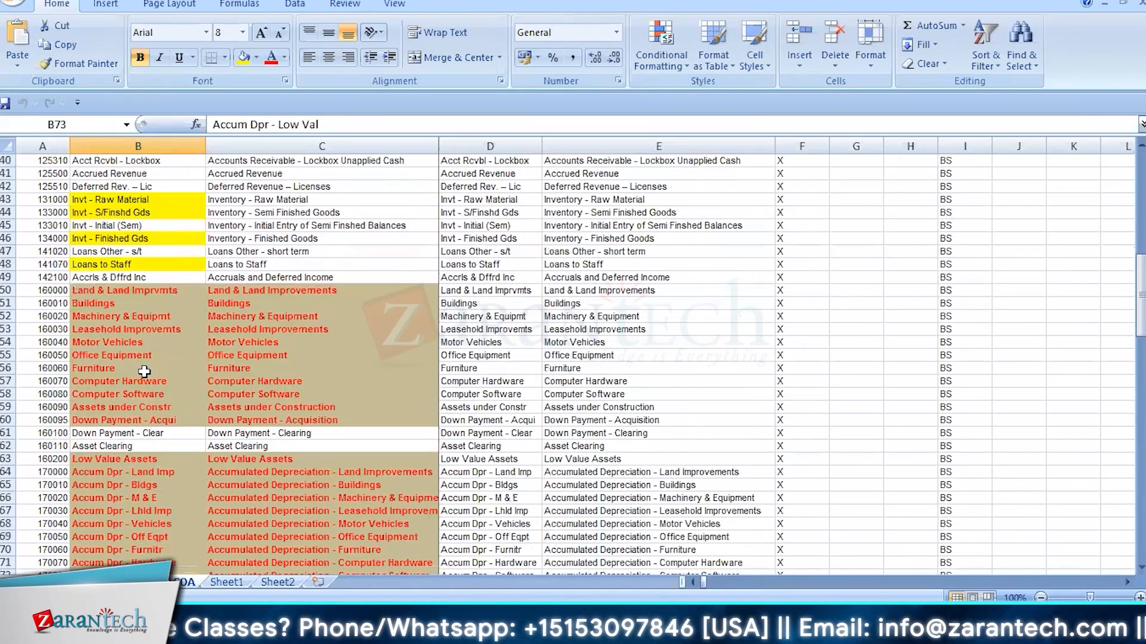
# Review the remaining liability accounts and the PL group accounts for sales revenue, travel, utilities and depreciation expenses
pyautogui.scroll(-11, 144, 371)
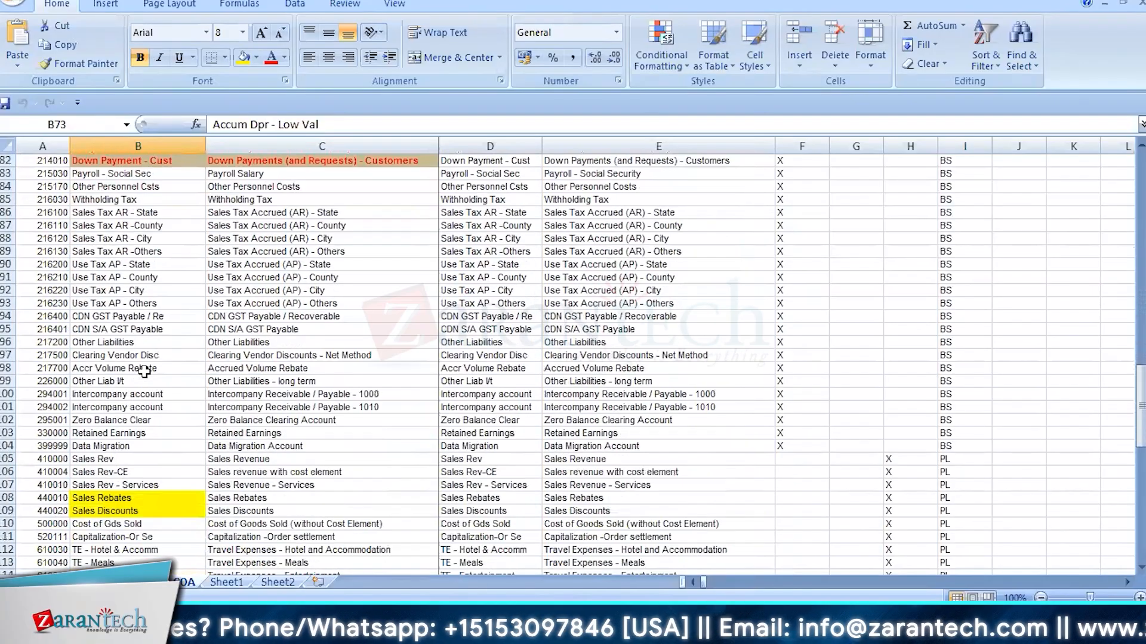
pyautogui.scroll(-4, 143, 371)
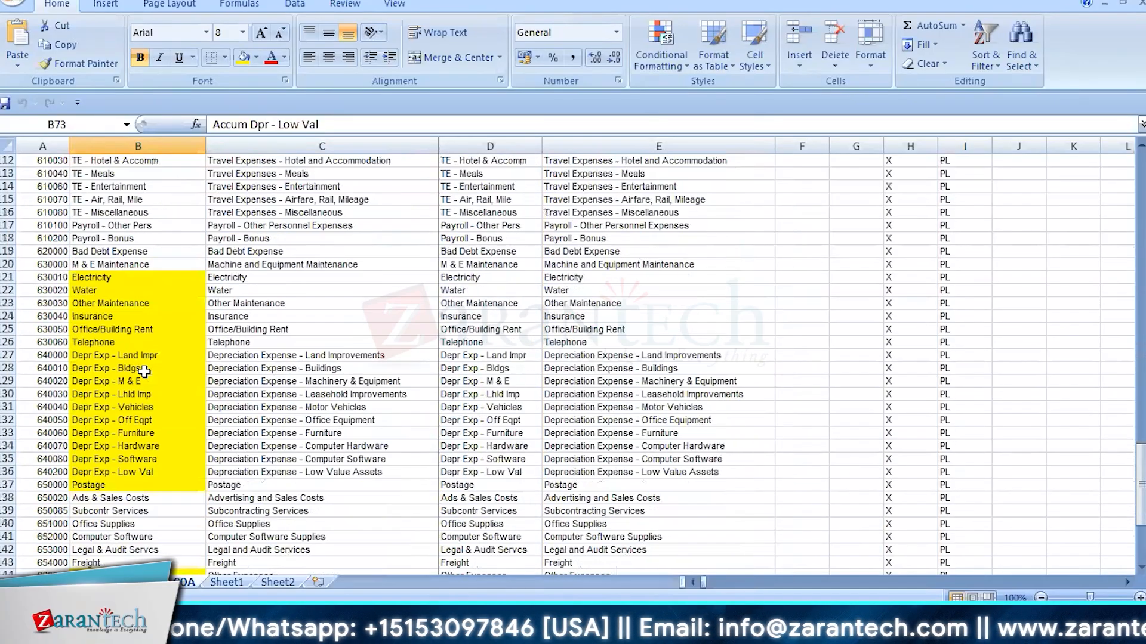
pyautogui.scroll(3, 144, 371)
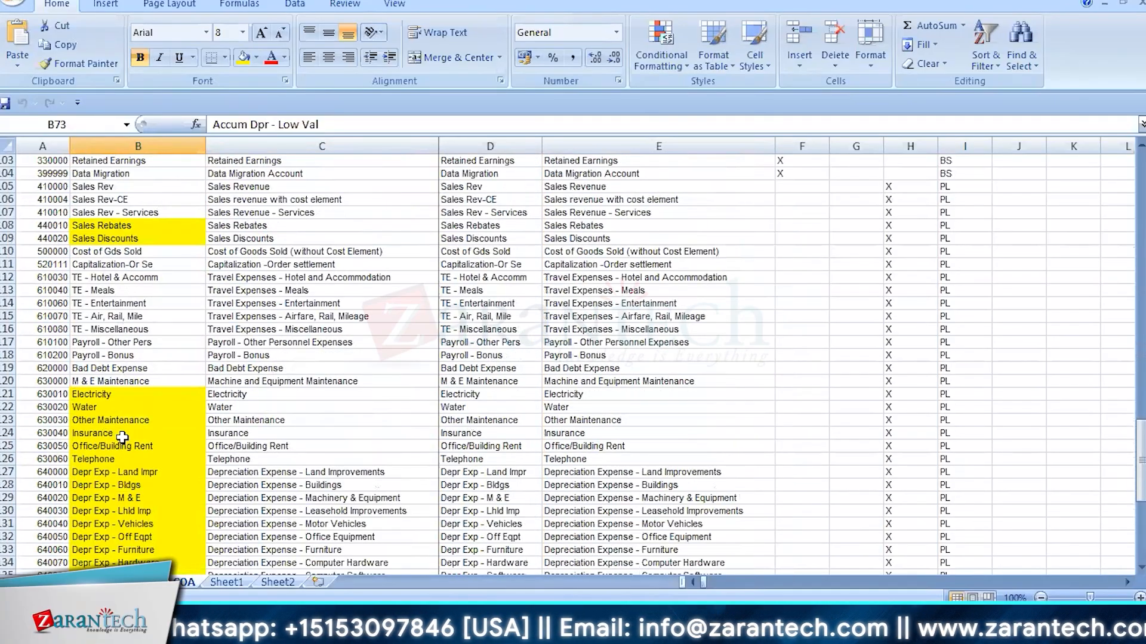
pyautogui.scroll(-3, 122, 437)
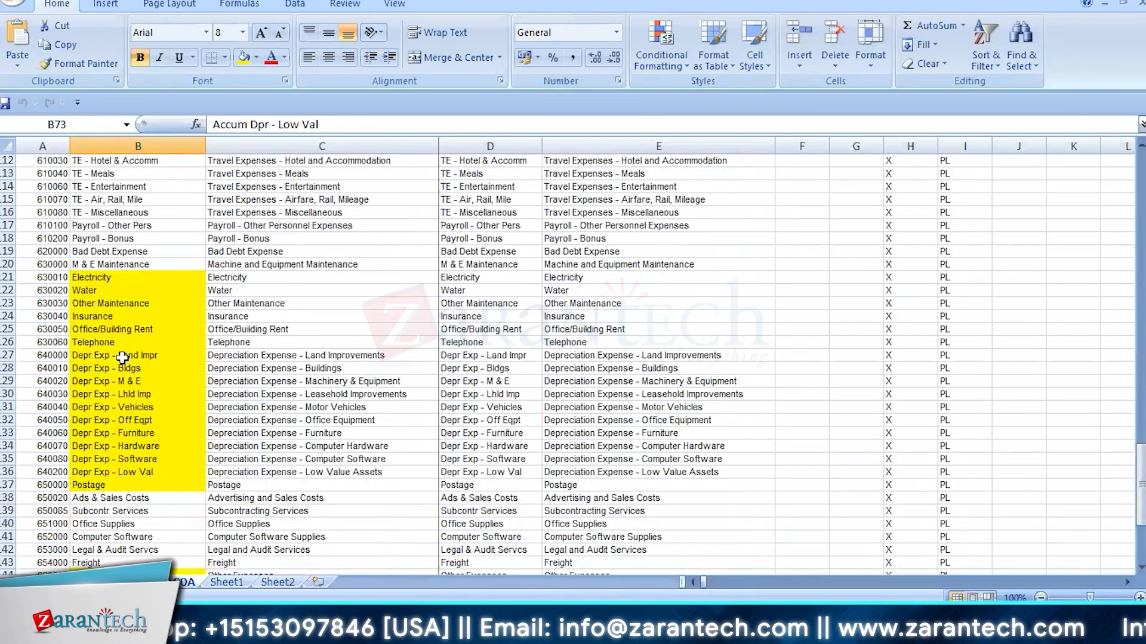
# Review the depreciation expense accounts down to Postage and the account group assigned to the expense accounts in the COA sheet
pyautogui.moveTo(122, 355); pyautogui.dragTo(123, 483)
pyautogui.click(123, 483)
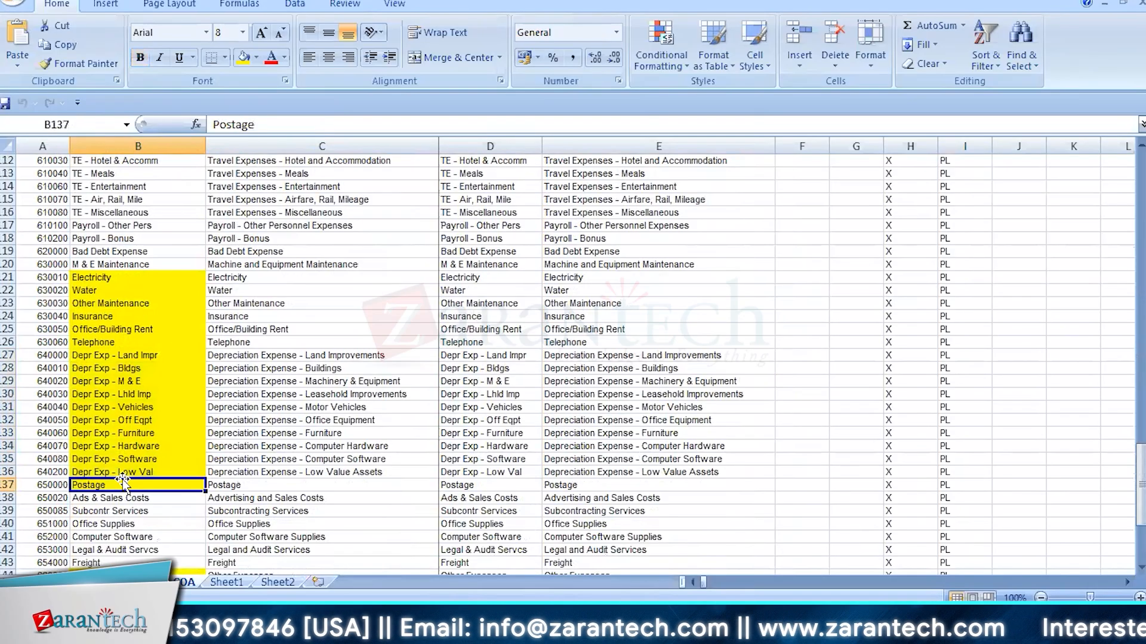
pyautogui.scroll(-6, 123, 480)
pyautogui.scroll(6, 122, 481)
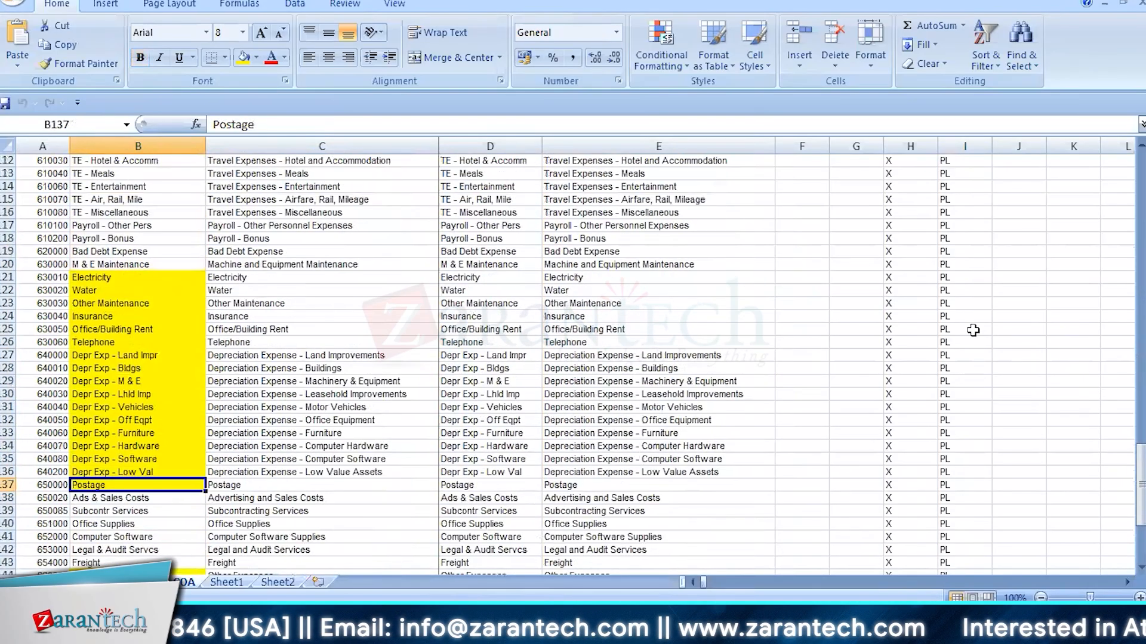
pyautogui.click(951, 302)
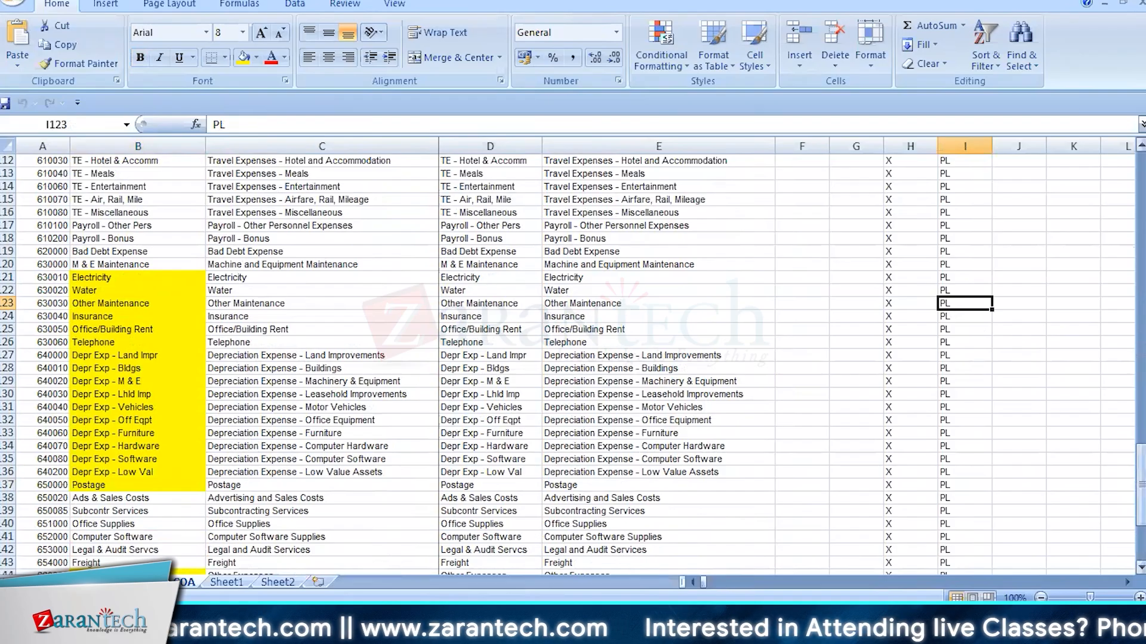
pyautogui.moveTo(1140, 484); pyautogui.dragTo(1140, 179)
# Open TR01 Chart of Accounts PRE.xlsx, look through its G/L account sheets including SKAT PRE and SKA1 PRE, and open Book2.xlsx
pyautogui.click(13, 2)
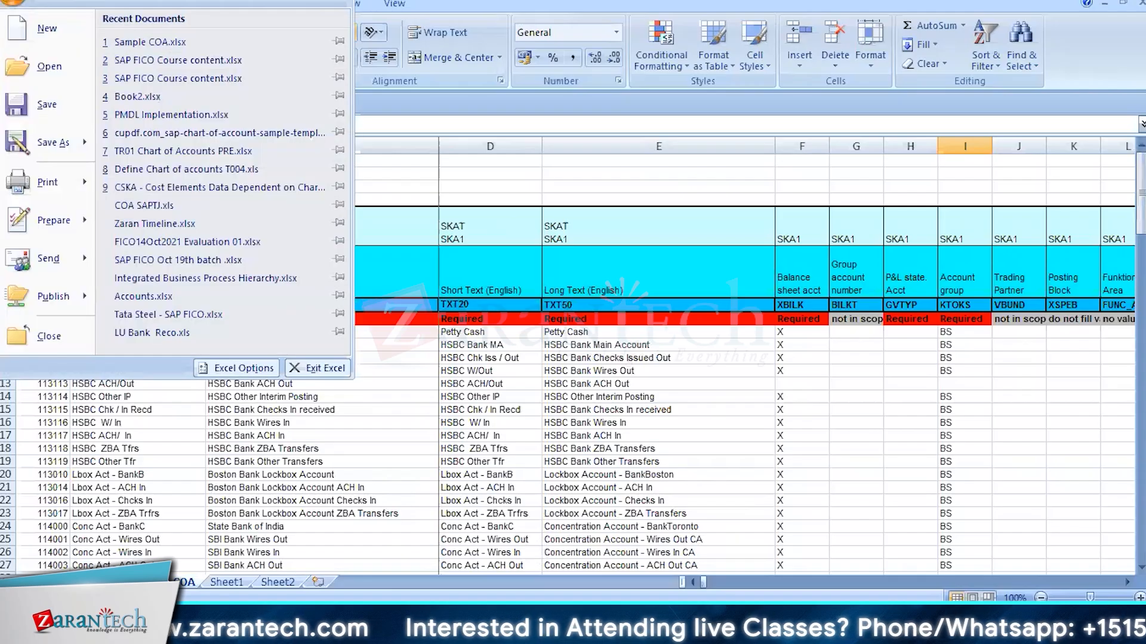
pyautogui.click(173, 156)
pyautogui.click(190, 583)
pyautogui.click(248, 583)
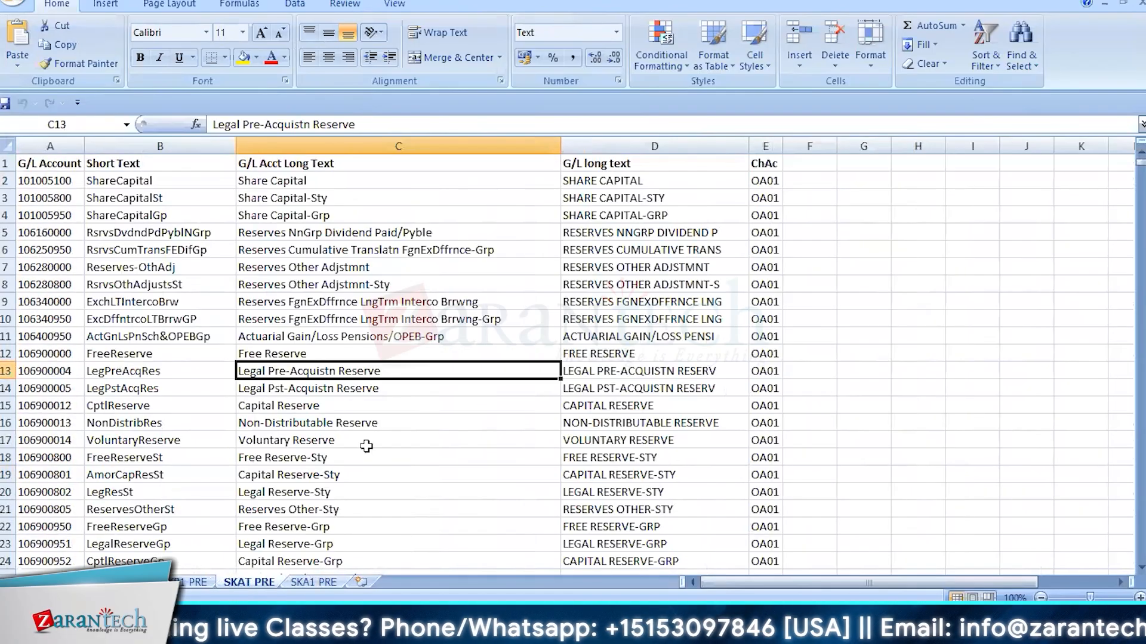
pyautogui.click(313, 582)
pyautogui.click(128, 583)
pyautogui.scroll(-10, 522, 409)
pyautogui.click(13, 3)
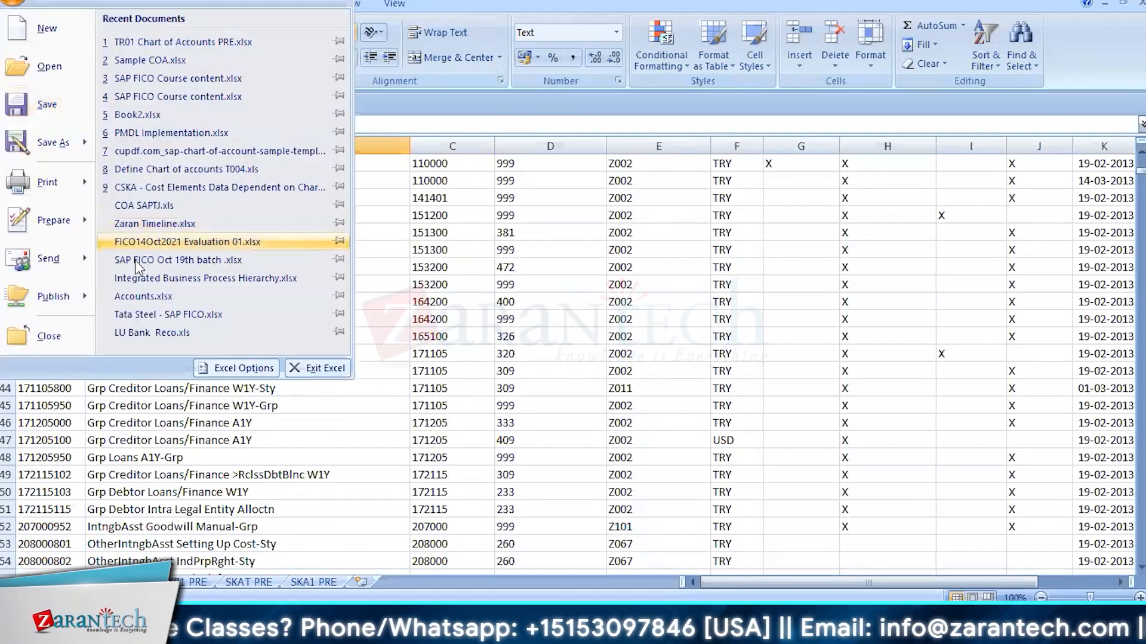
pyautogui.click(162, 116)
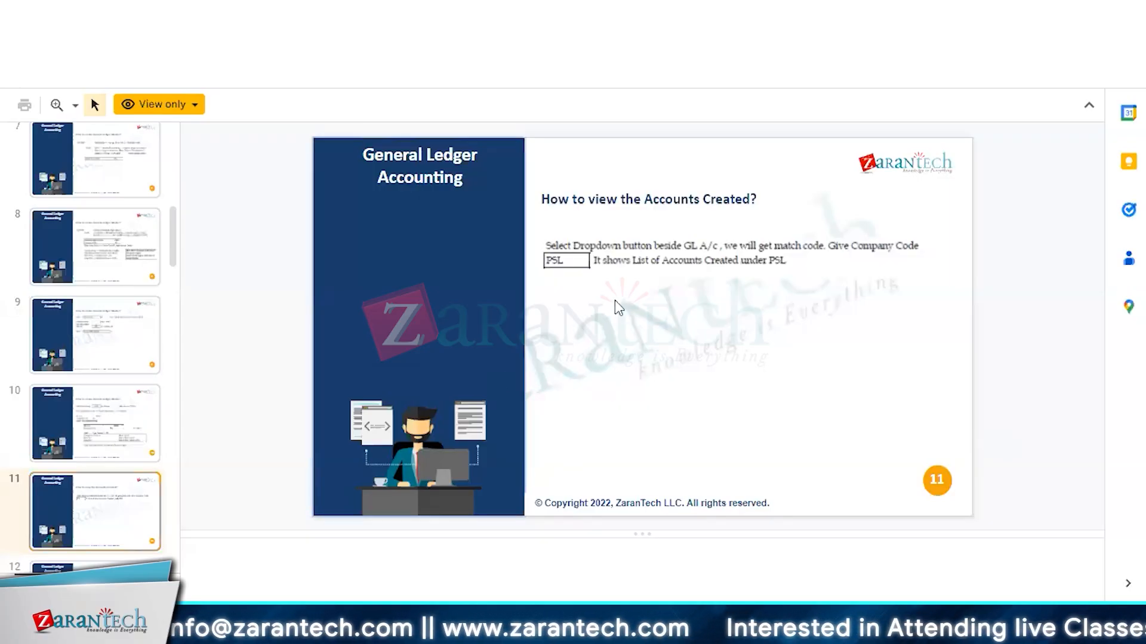
# In the General Ledger Accounting slides, review the G/L concepts, account creation levels and the instructions for creating a General Ledger master
pyautogui.scroll(6, 614, 301)
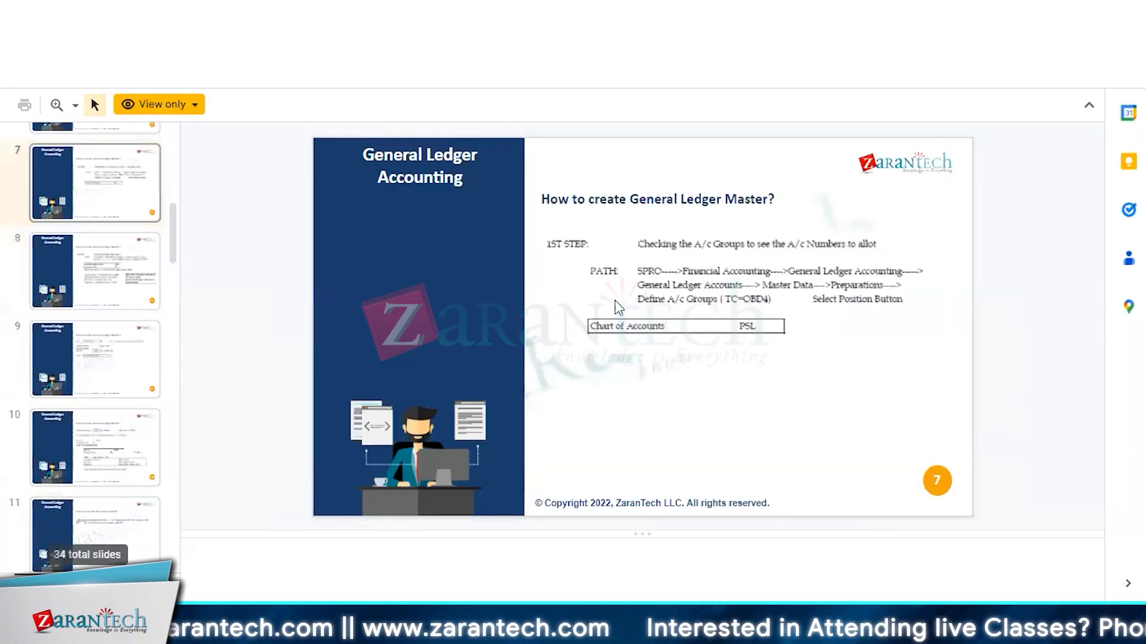
pyautogui.scroll(1, 614, 301)
pyautogui.scroll(-2, 614, 301)
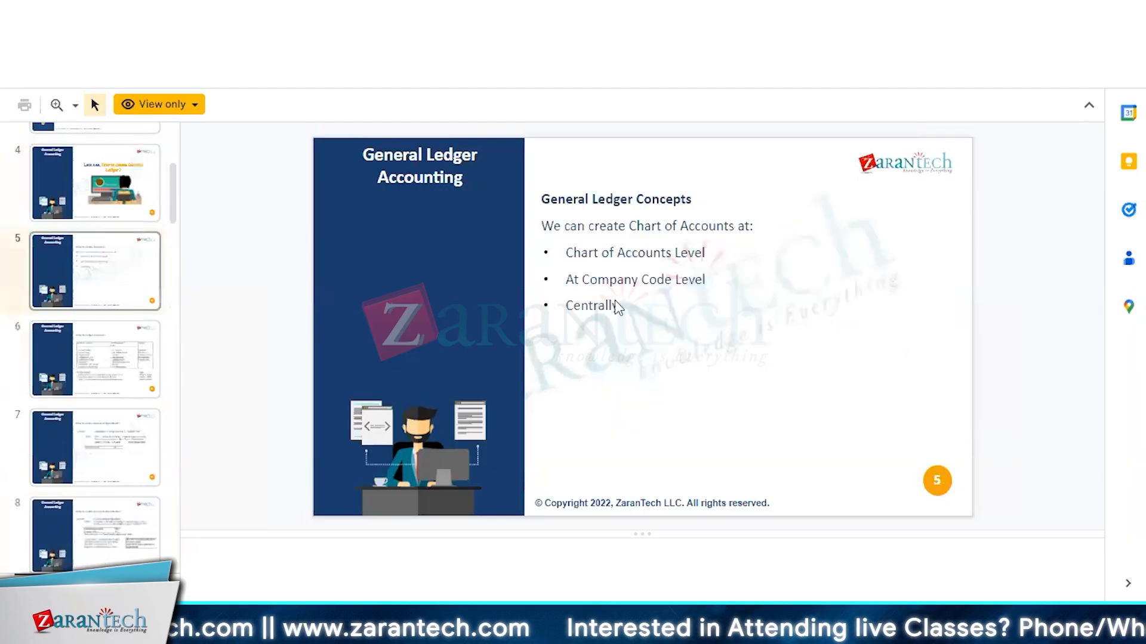
pyautogui.scroll(1, 615, 304)
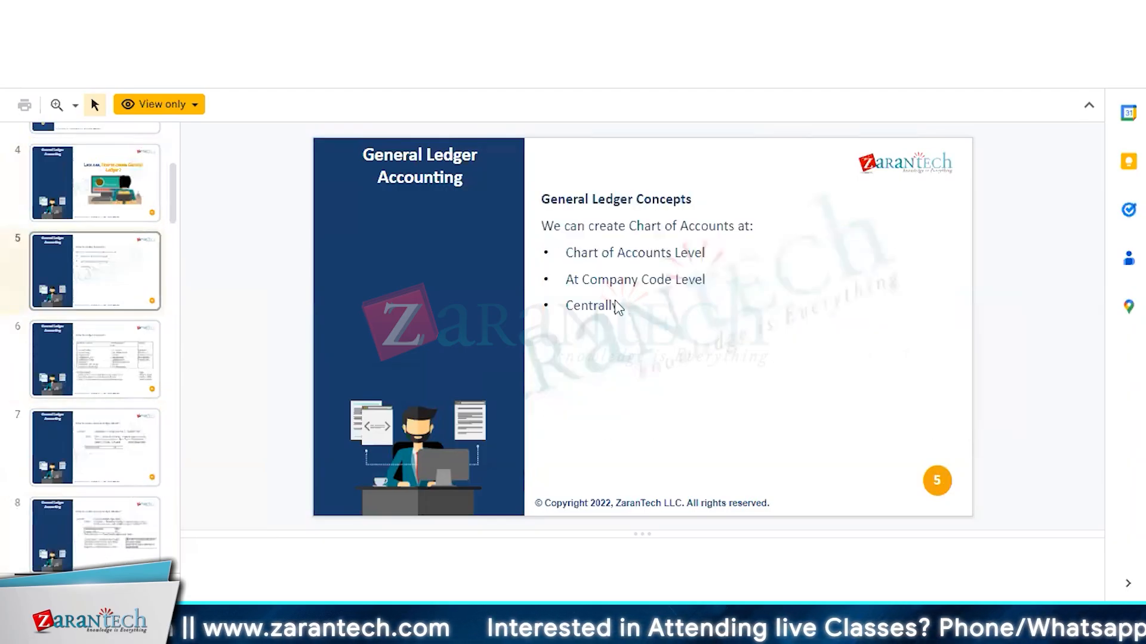
pyautogui.scroll(-1, 615, 305)
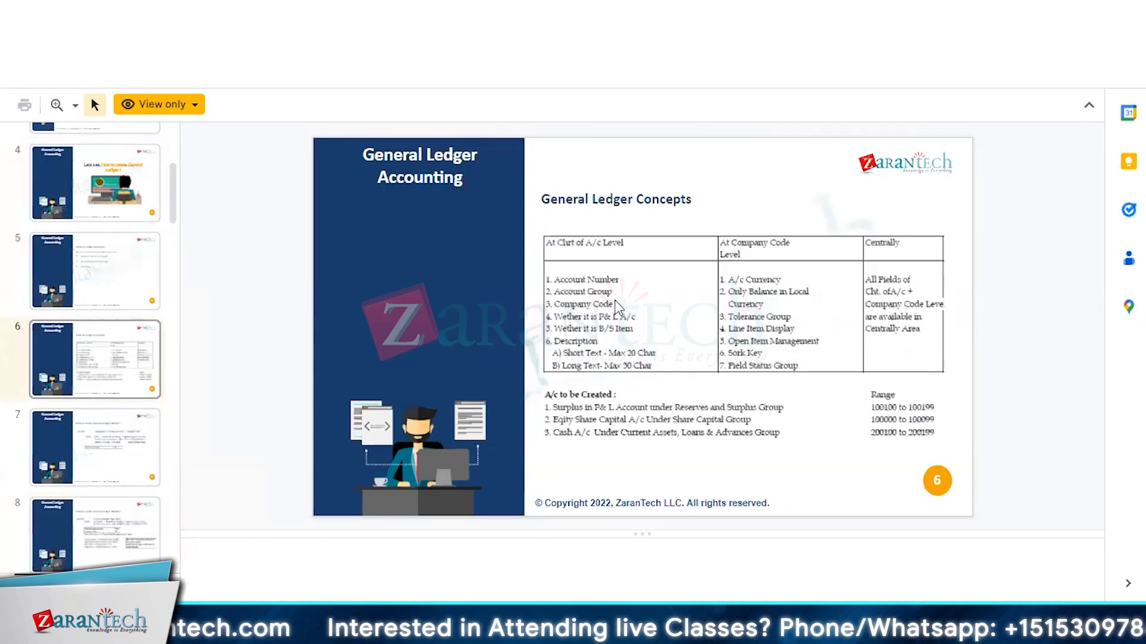
pyautogui.scroll(-3, 614, 299)
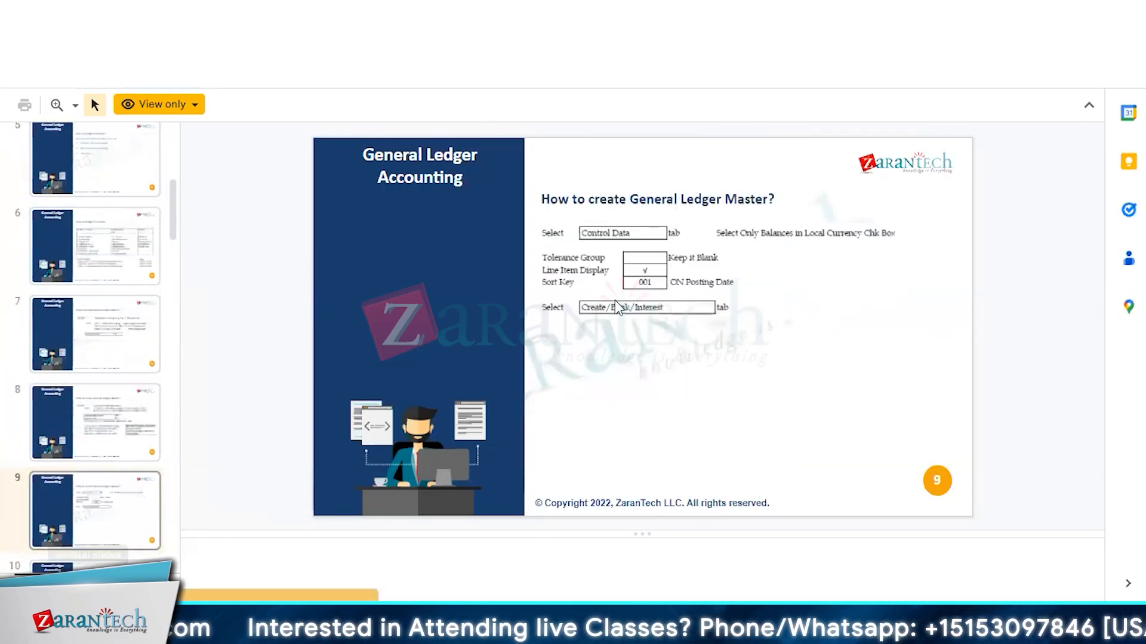
pyautogui.scroll(-2, 614, 300)
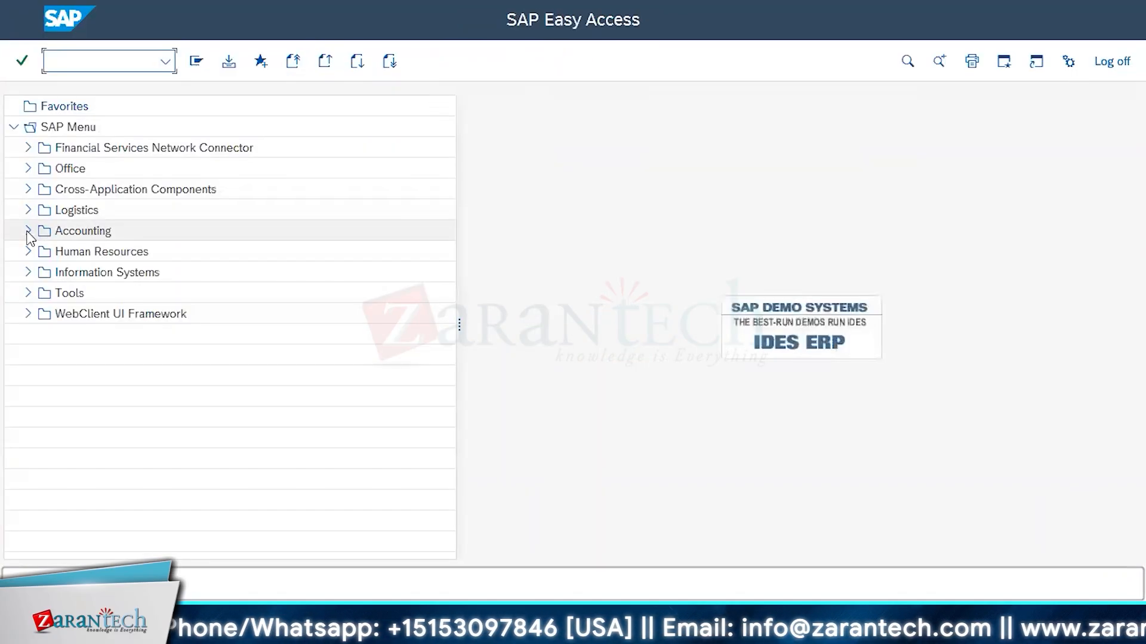
# In SAP Easy Access, expand Accounting, Financial Accounting, General Ledger, Master Records, G/L Accounts and Individual Processing
pyautogui.click(28, 231)
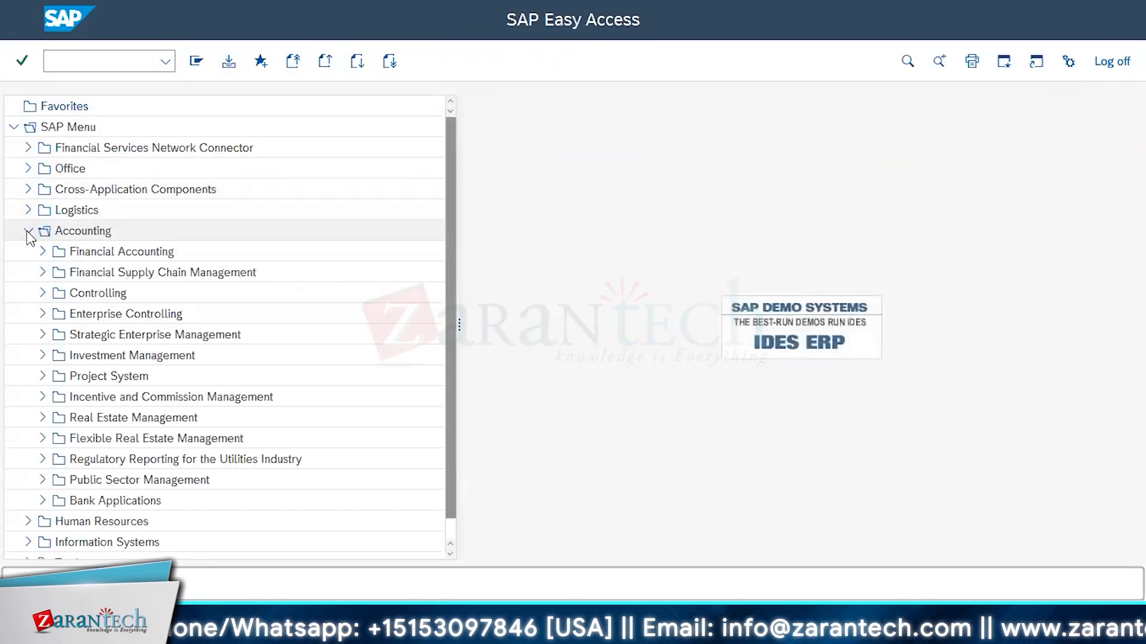
pyautogui.click(43, 253)
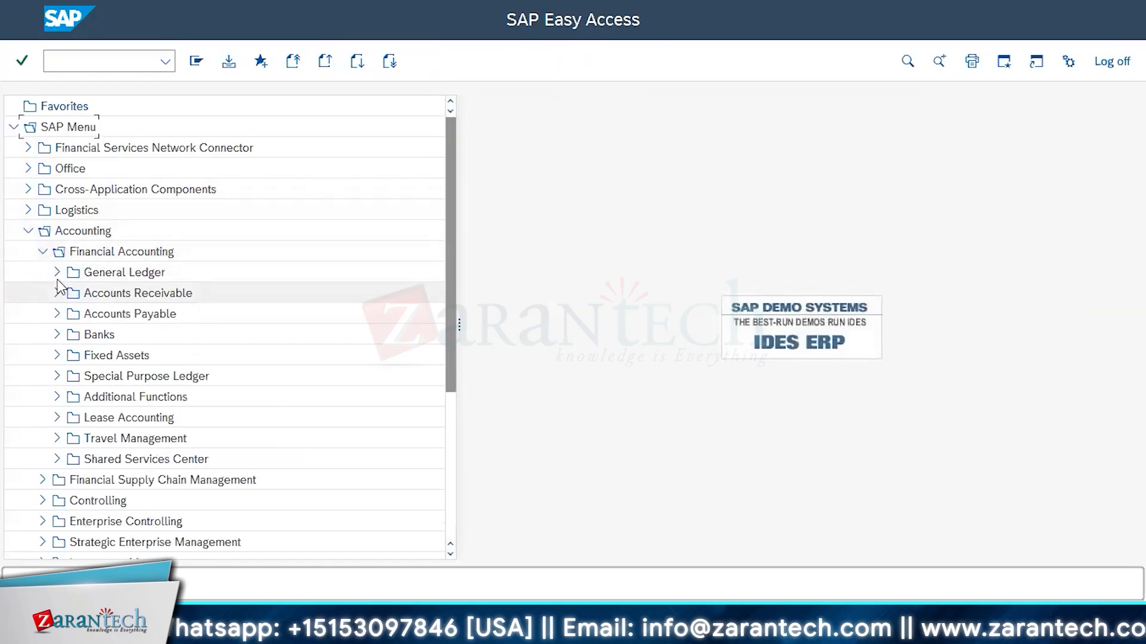
pyautogui.click(57, 273)
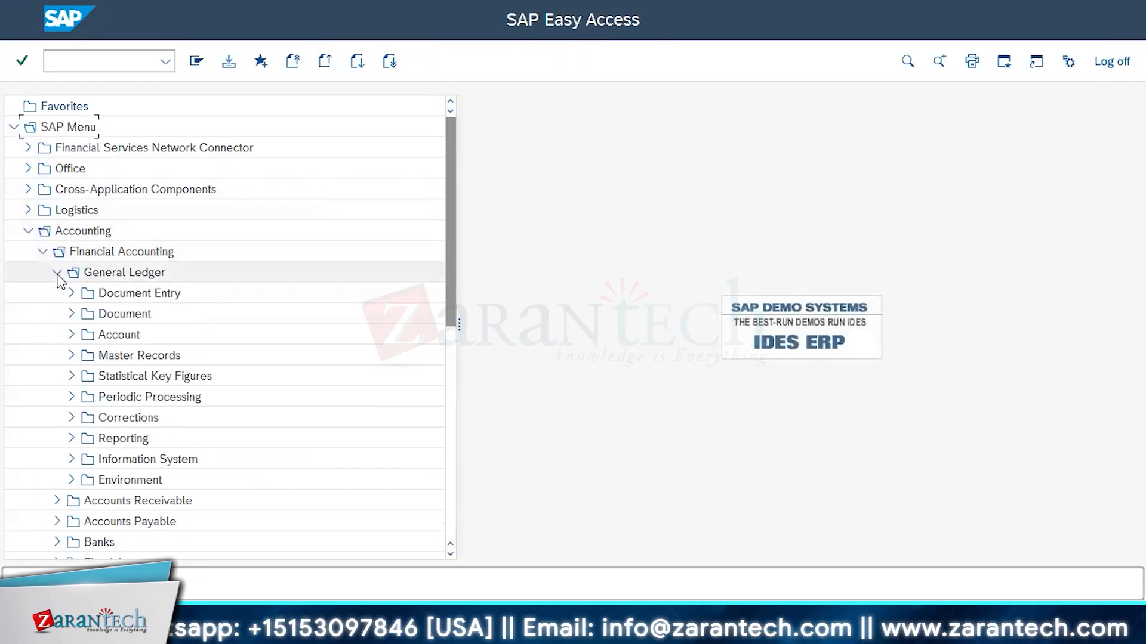
pyautogui.click(71, 356)
pyautogui.click(85, 376)
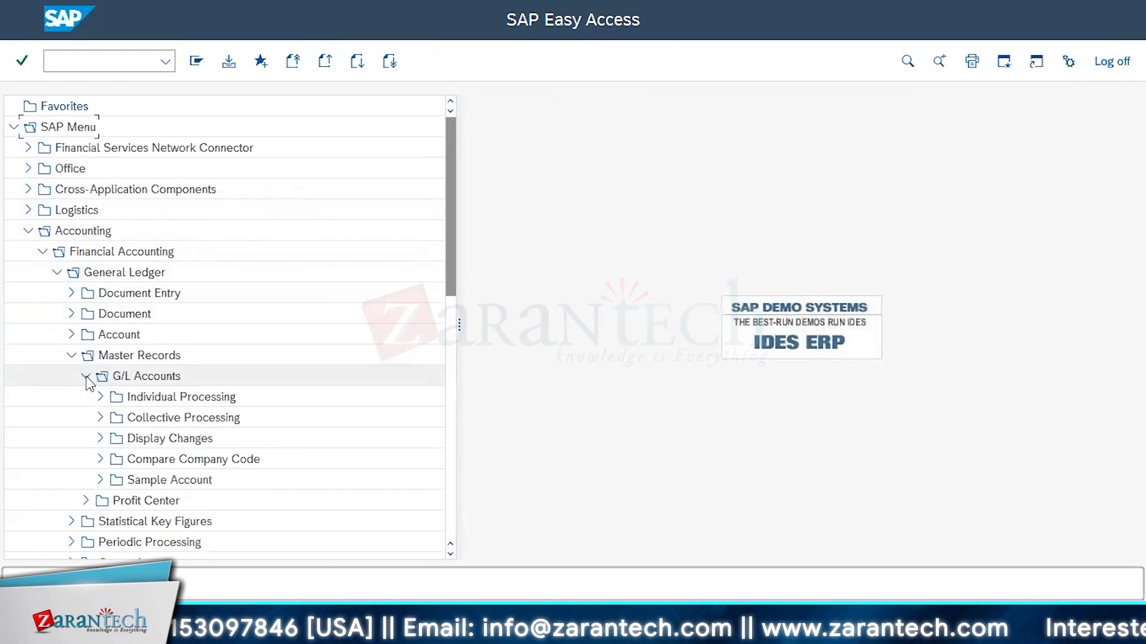
pyautogui.scroll(-2, 376, 328)
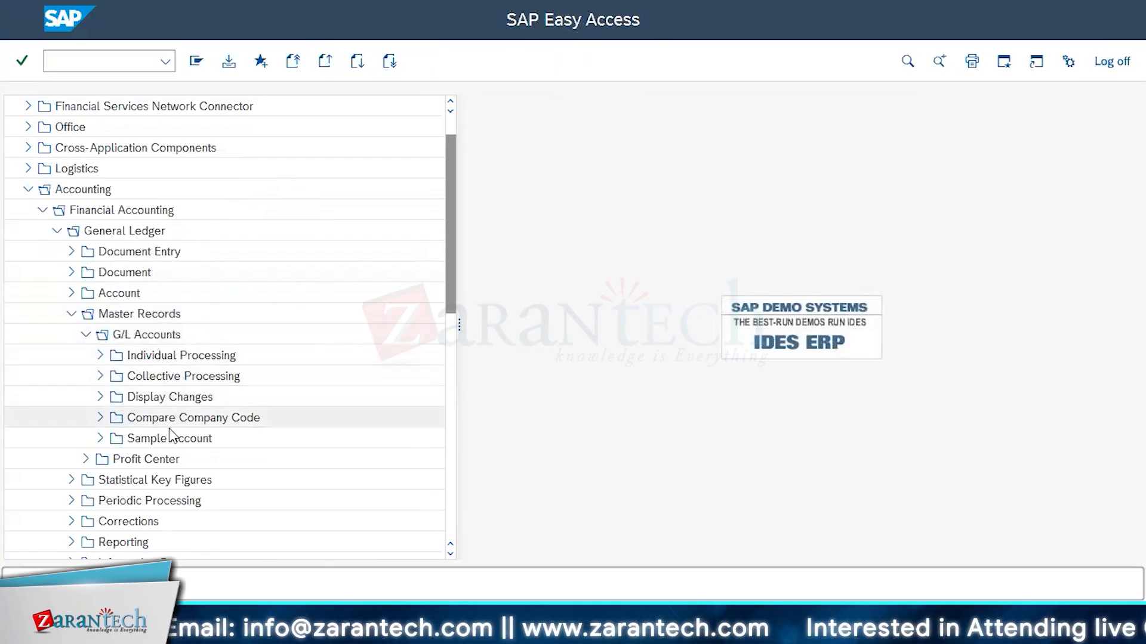
pyautogui.click(100, 355)
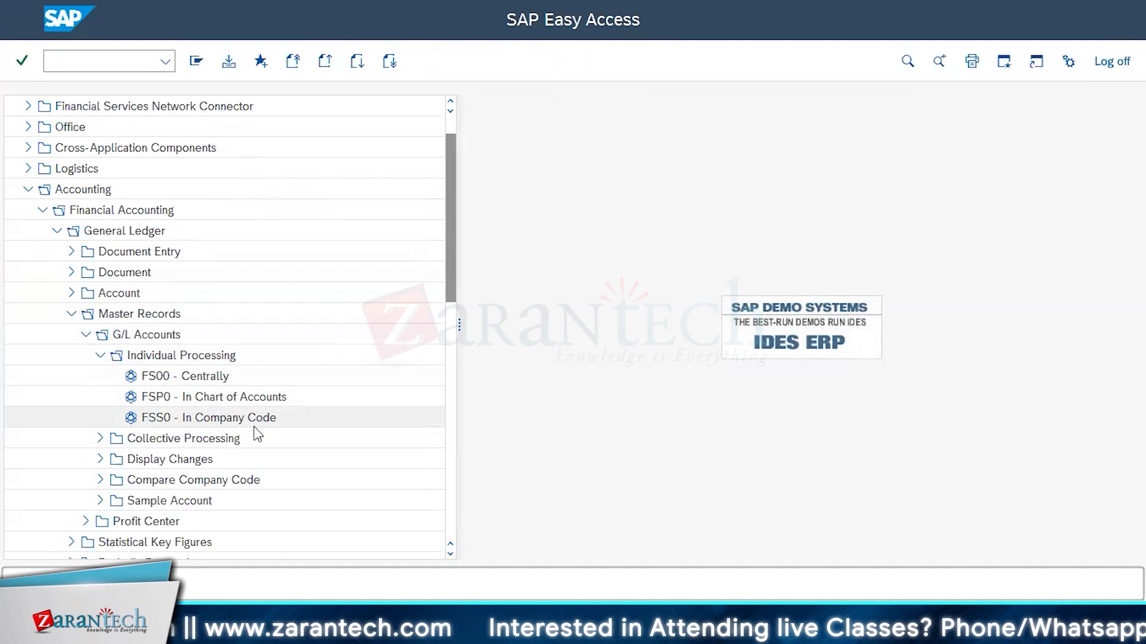
# Open G/L account maintenance in chart of accounts (FSP0) for chart of accounts INT
pyautogui.doubleClick(214, 398)
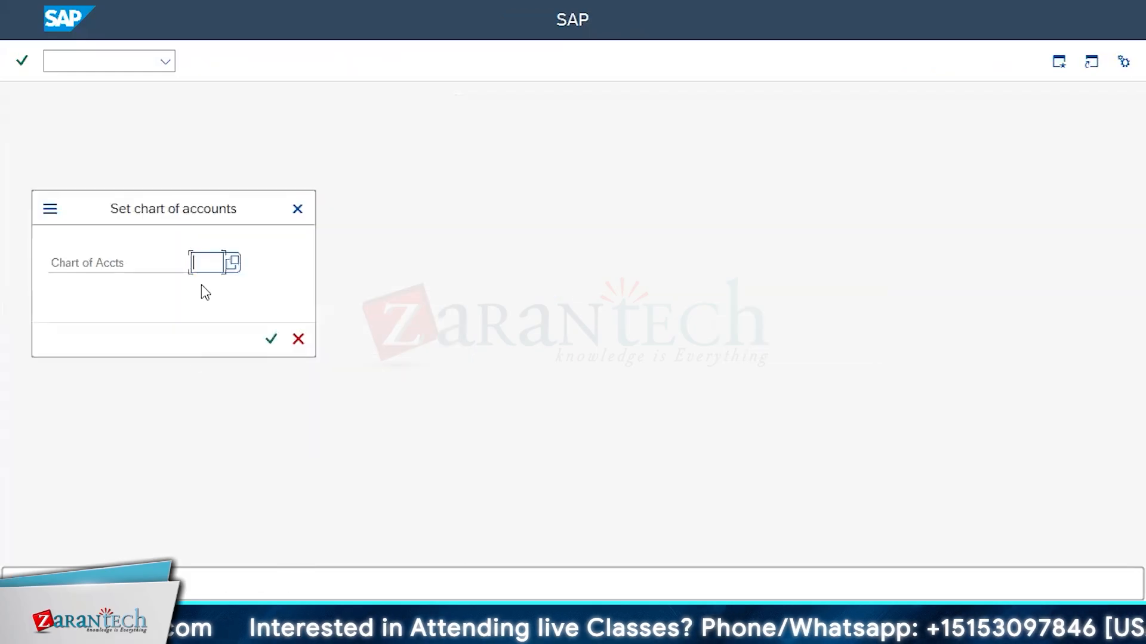
pyautogui.write('int')
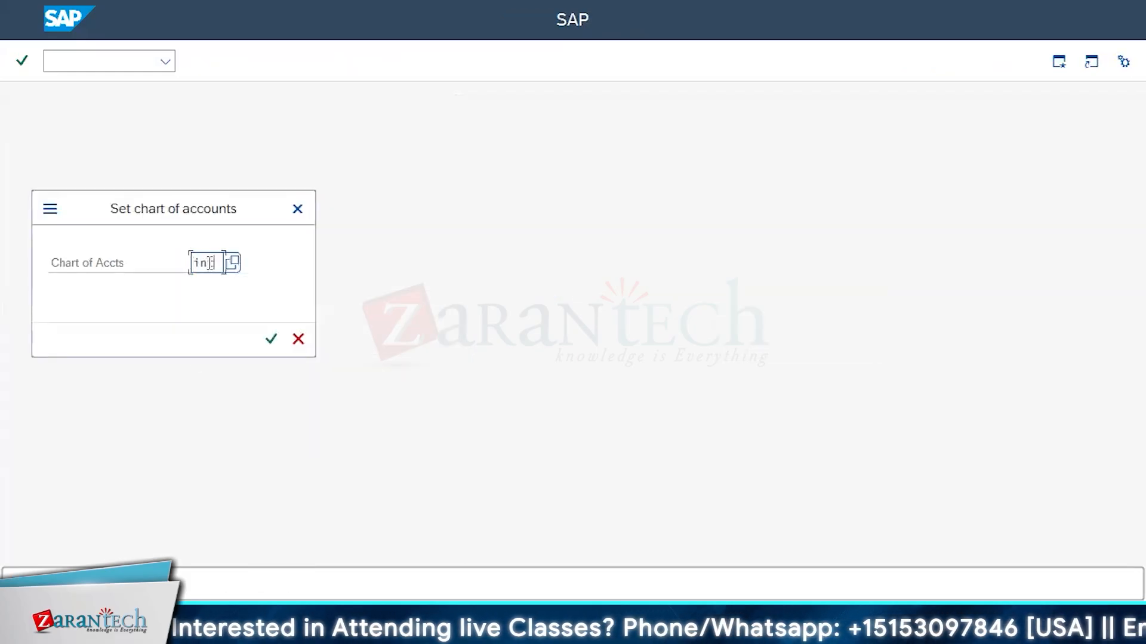
pyautogui.press('Return')
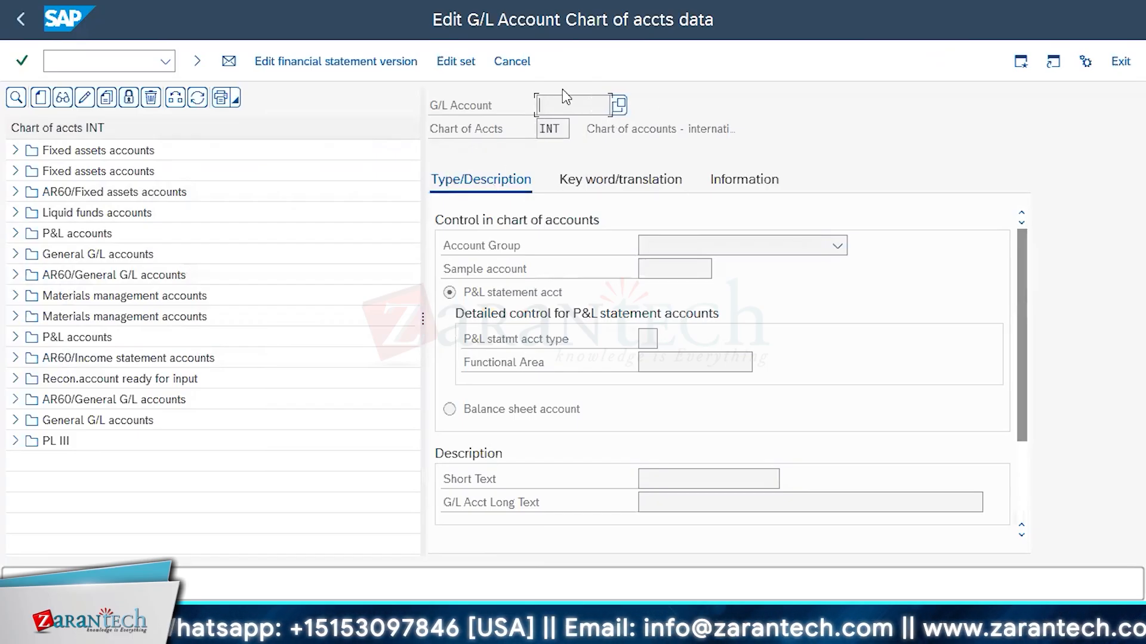
# Examine the chart of accounts, account group and balance sheet account settings under Type/Description, and exit the transaction
pyautogui.click(555, 129)
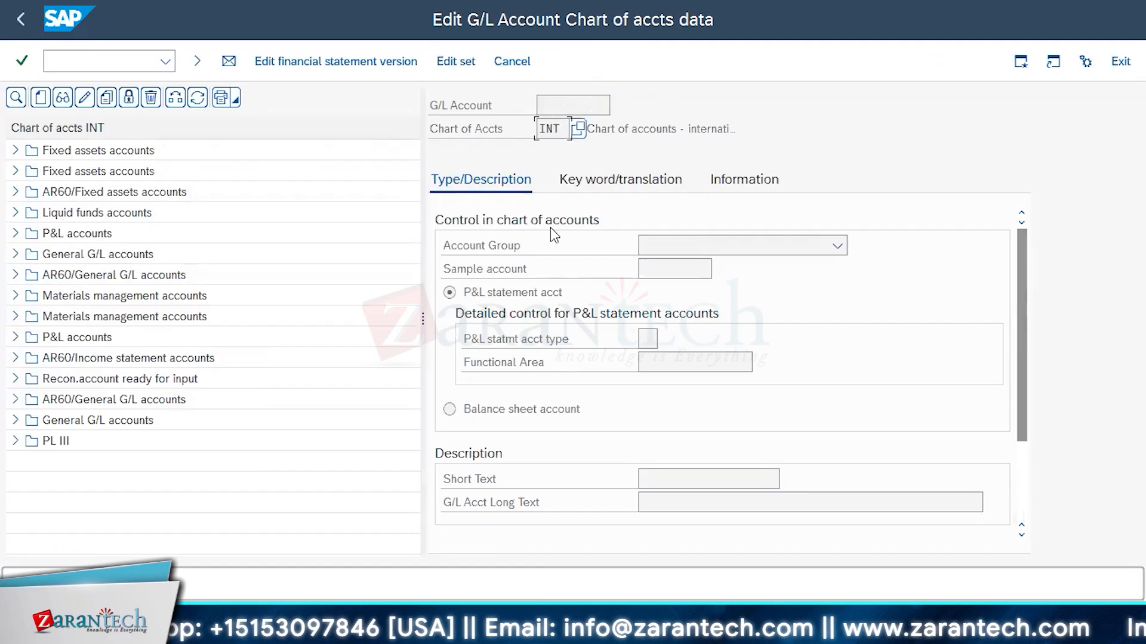
pyautogui.click(837, 246)
pyautogui.click(840, 250)
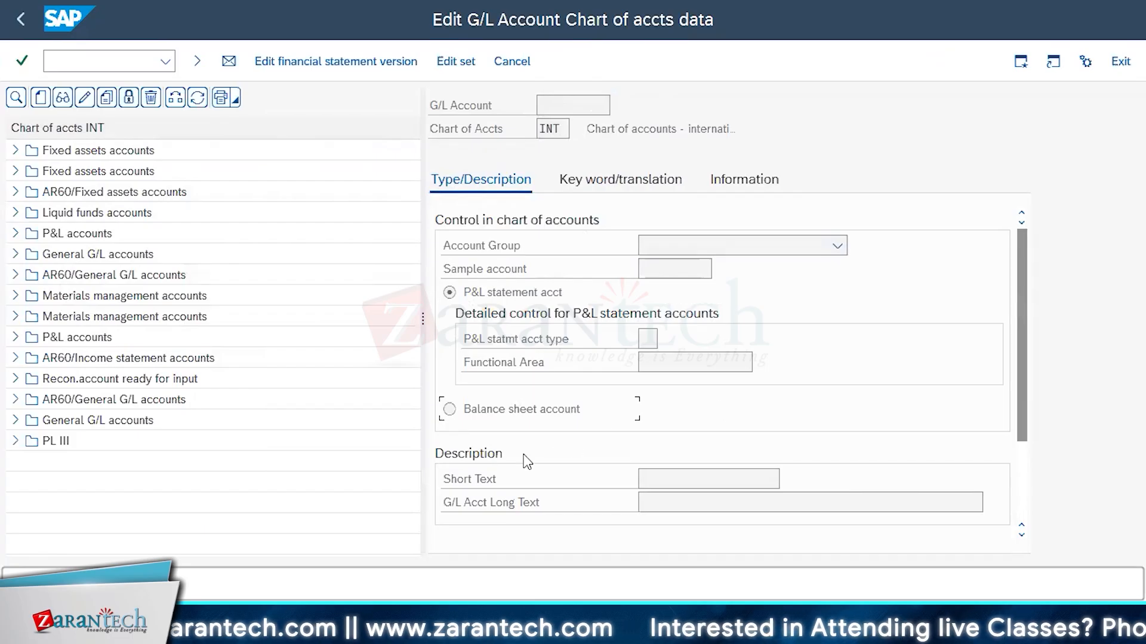
pyautogui.click(663, 189)
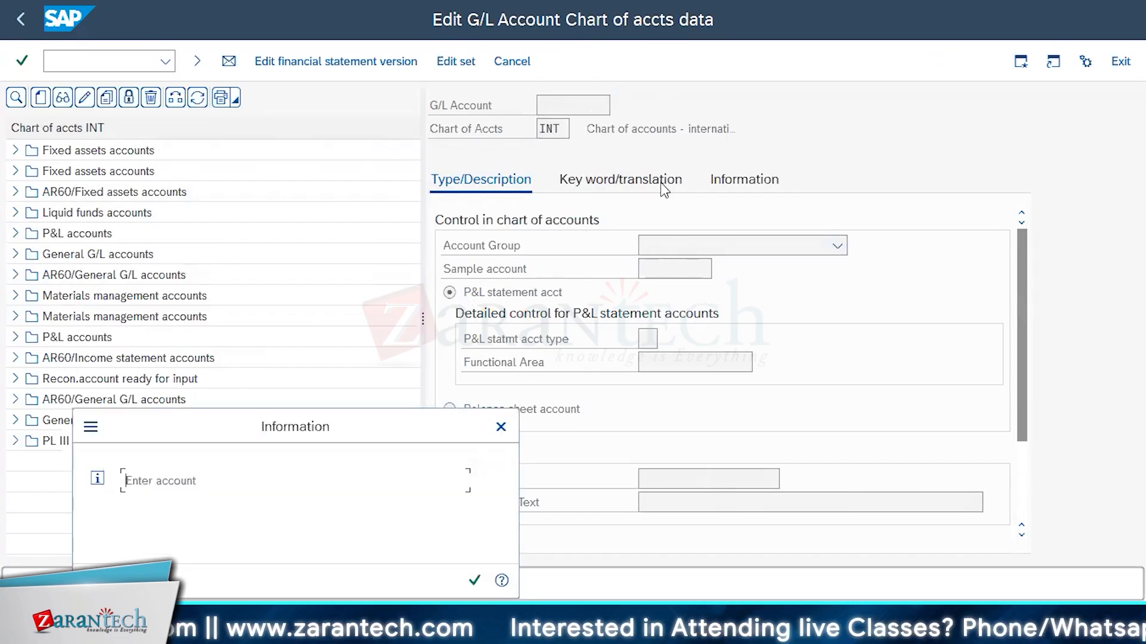
pyautogui.click(501, 427)
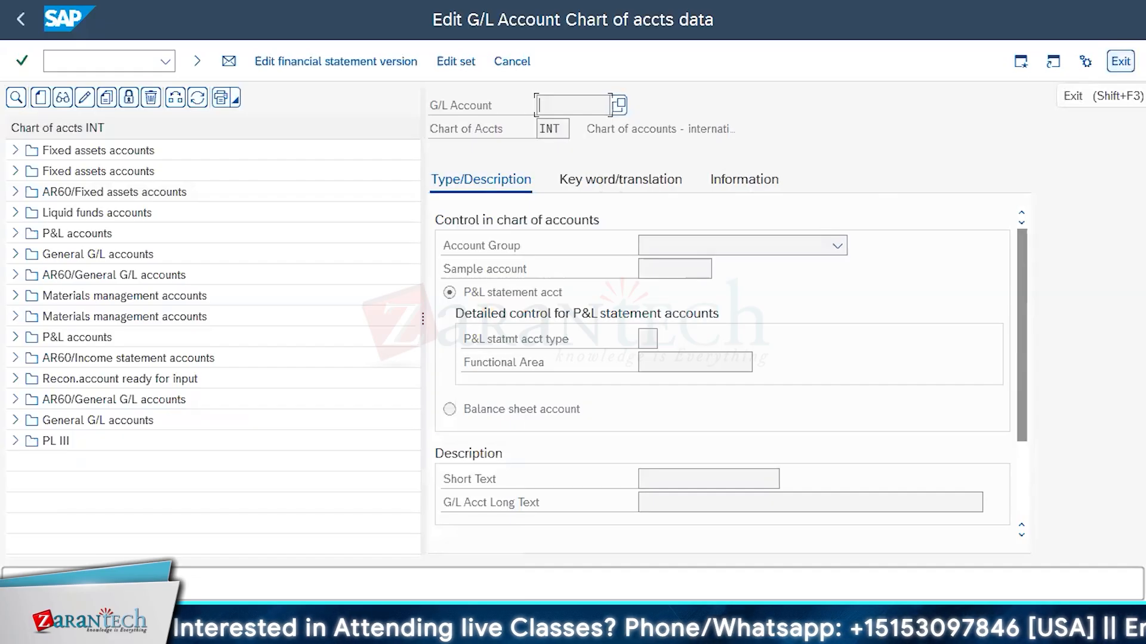
pyautogui.click(1120, 61)
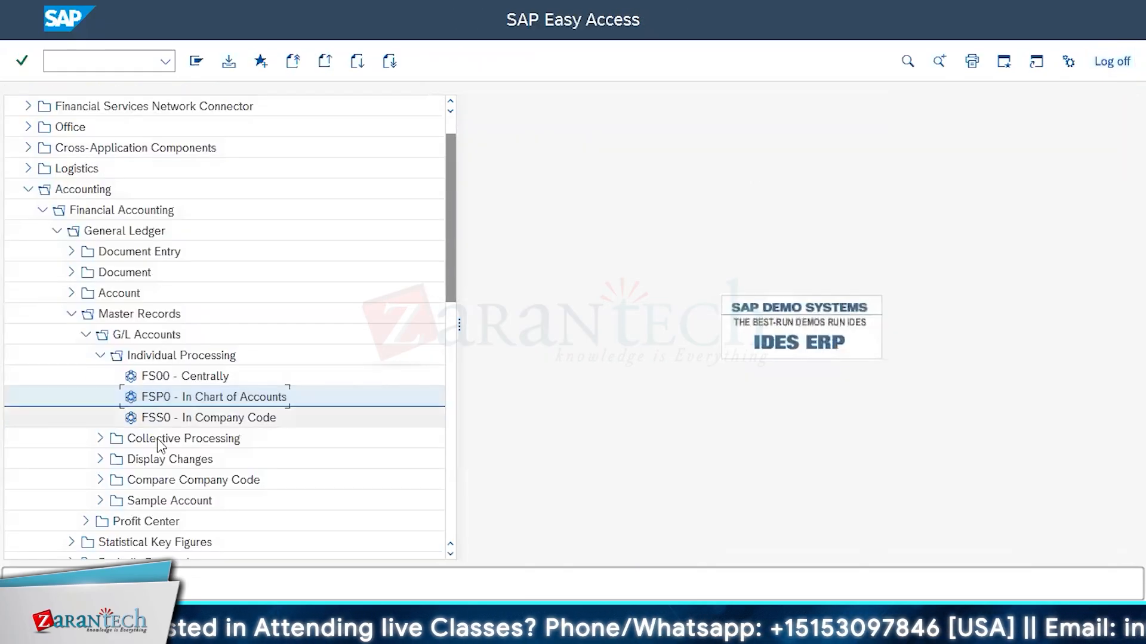
# Open G/L account maintenance in company code (FSS0) for company code 1000, view its control data fields, and exit
pyautogui.doubleClick(170, 398)
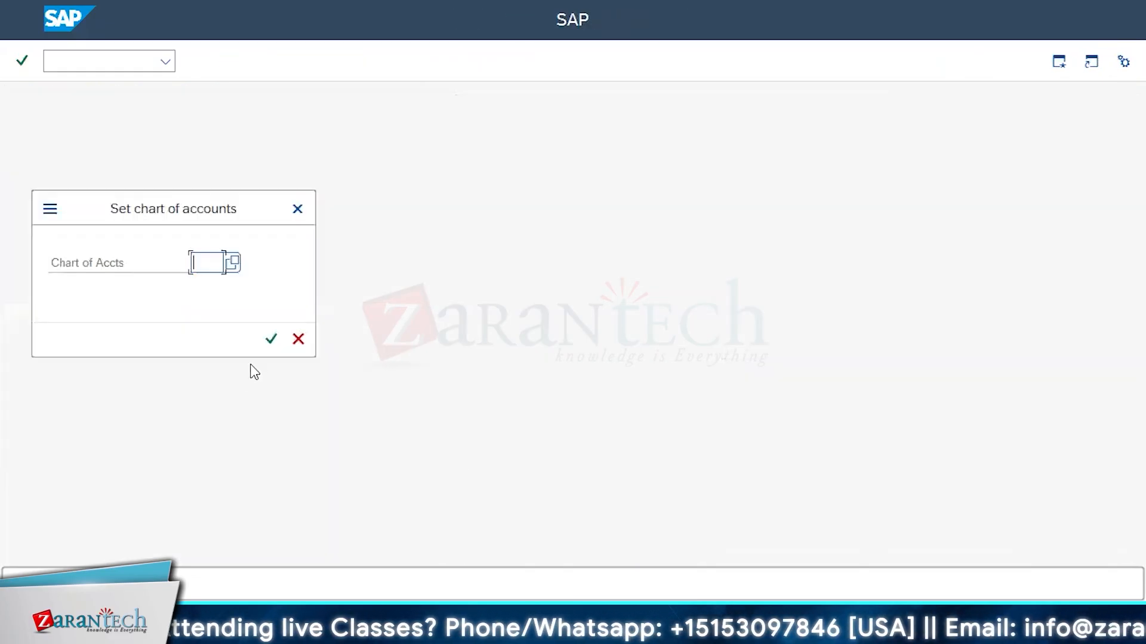
pyautogui.click(303, 344)
pyautogui.doubleClick(210, 415)
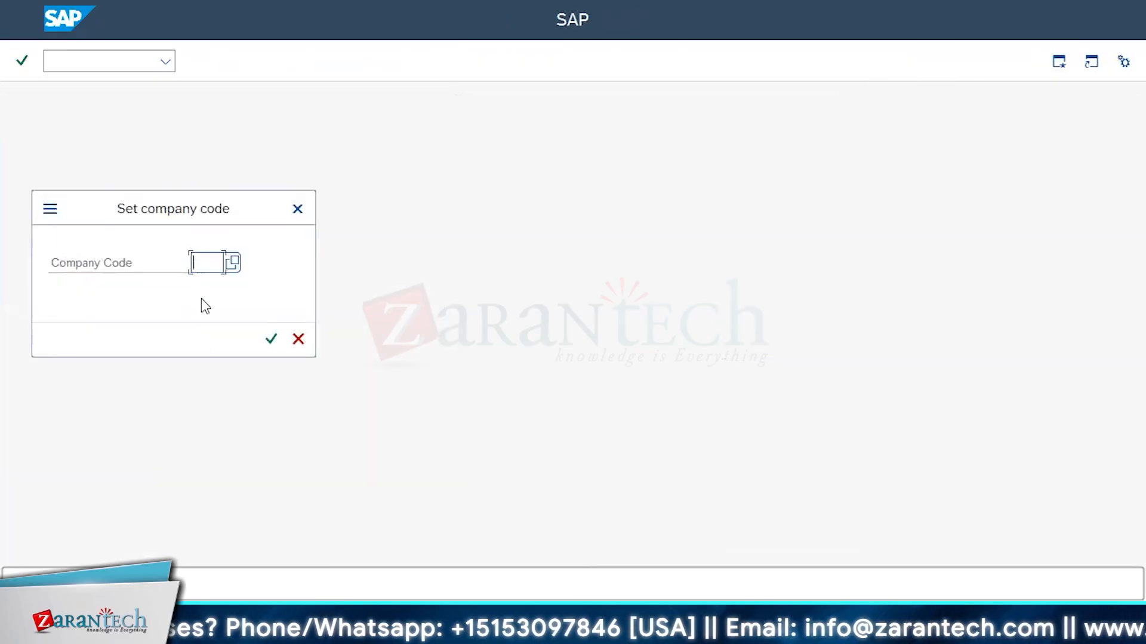
pyautogui.write('10')
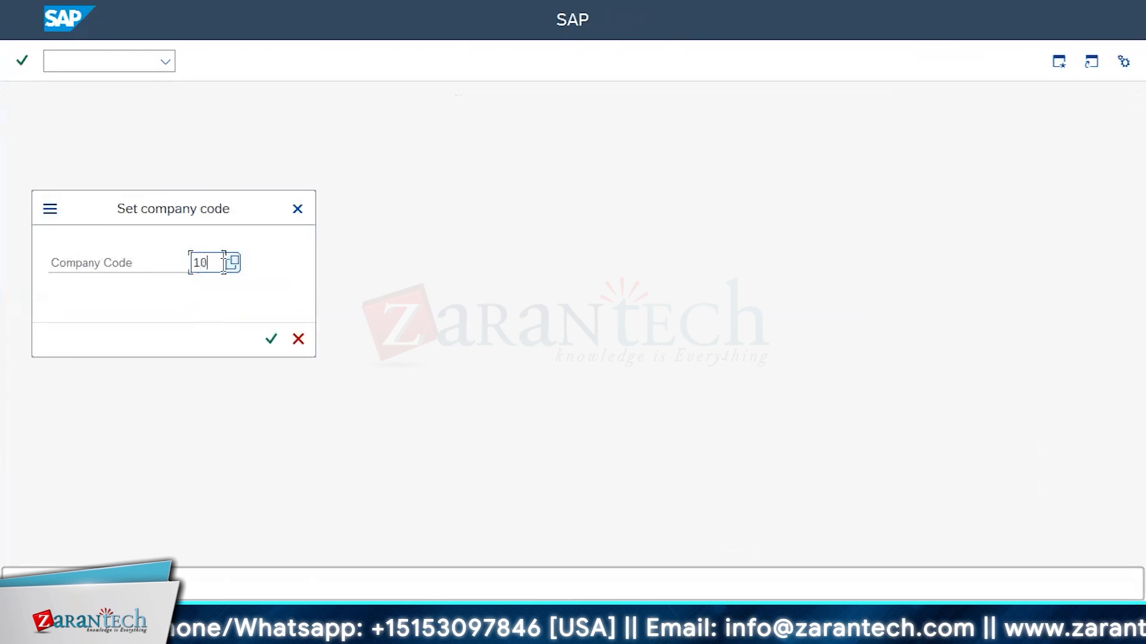
pyautogui.write('00')
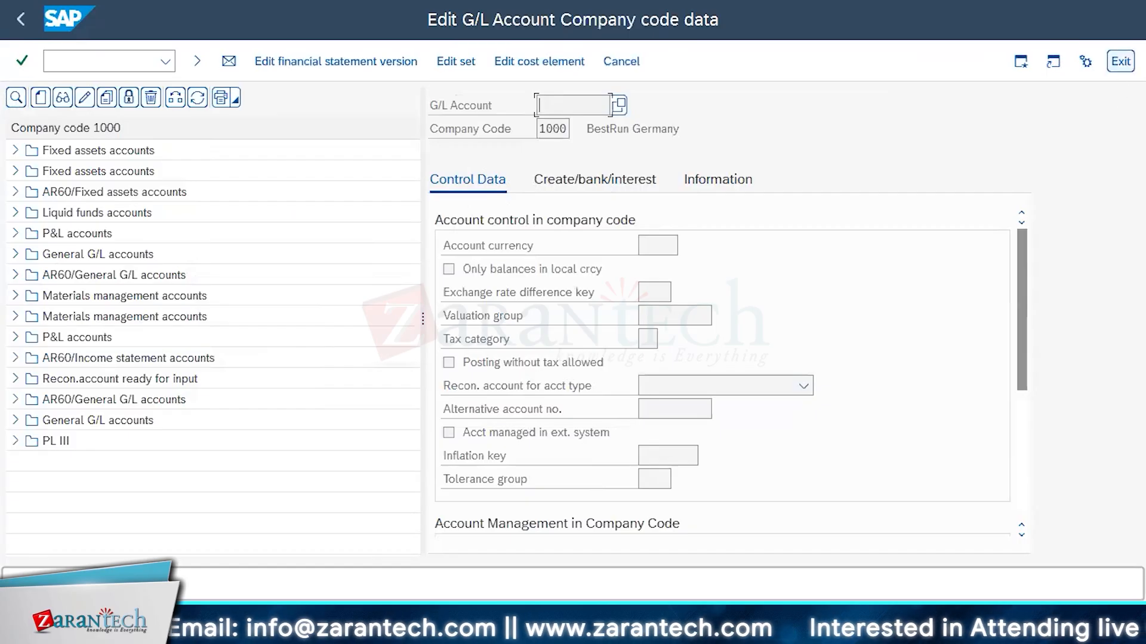
pyautogui.click(1120, 61)
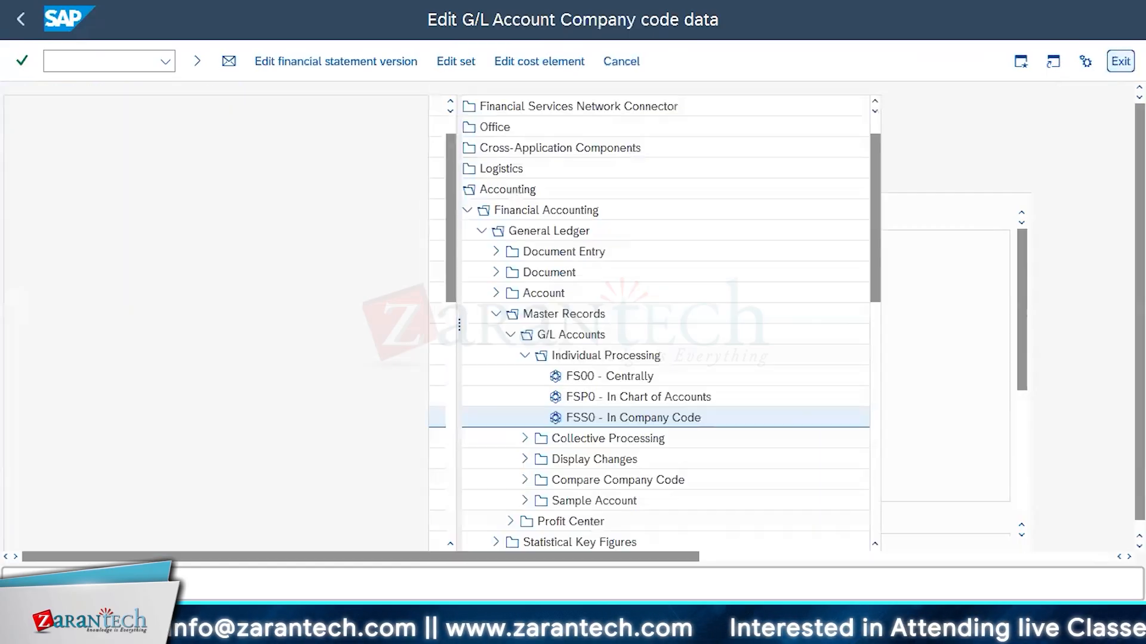
# Open central G/L account maintenance (FS00) for company code 1000
pyautogui.doubleClick(185, 377)
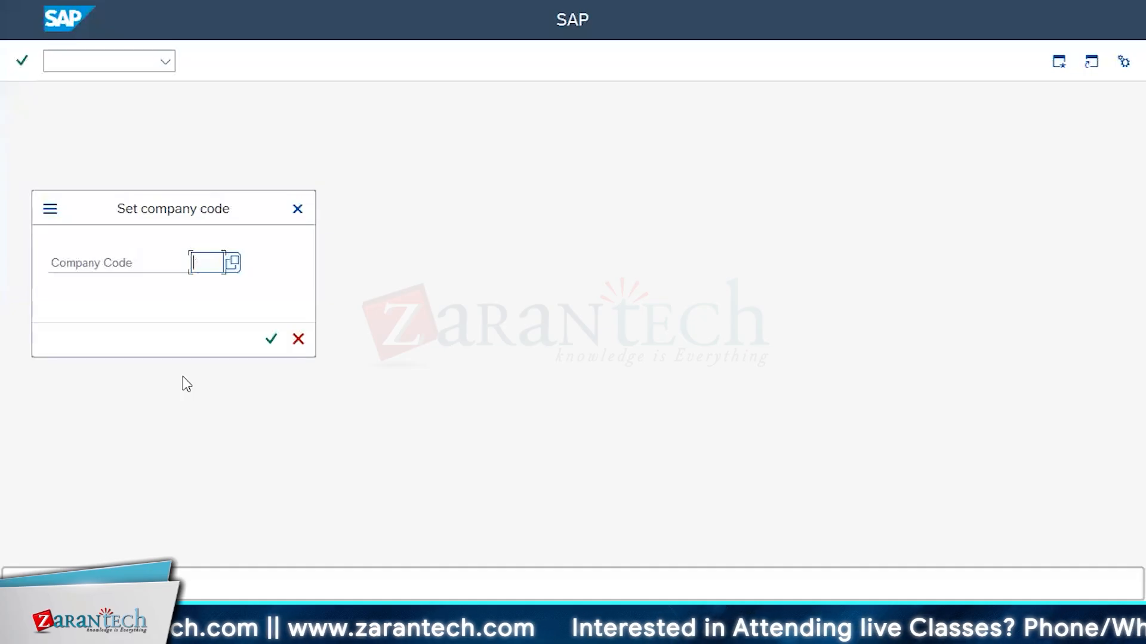
pyautogui.write('1000')
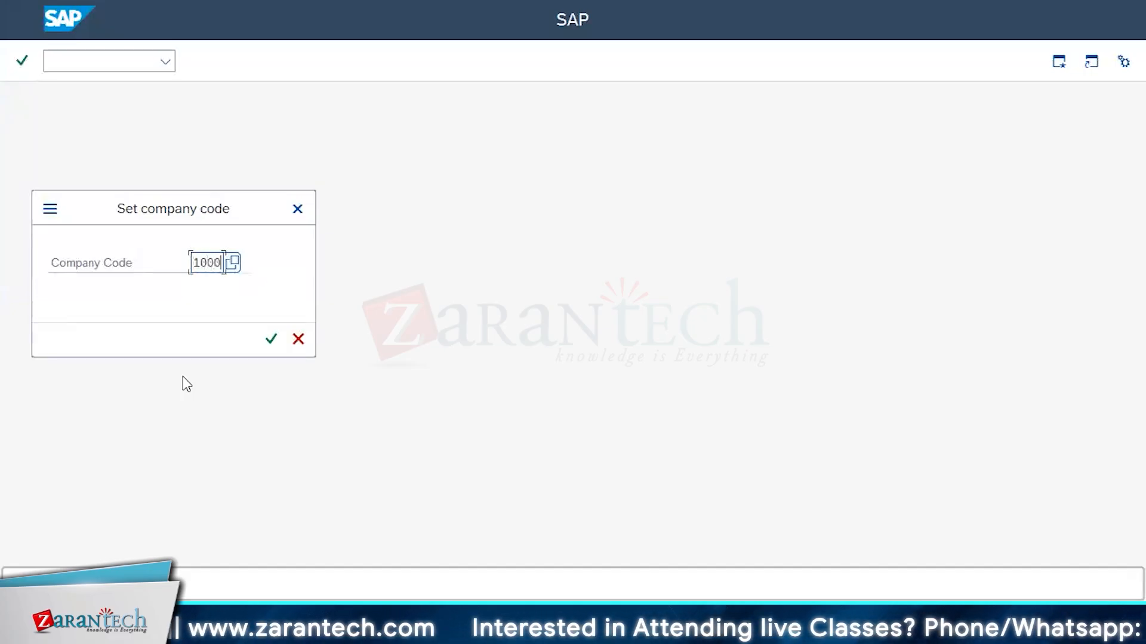
pyautogui.press('Return')
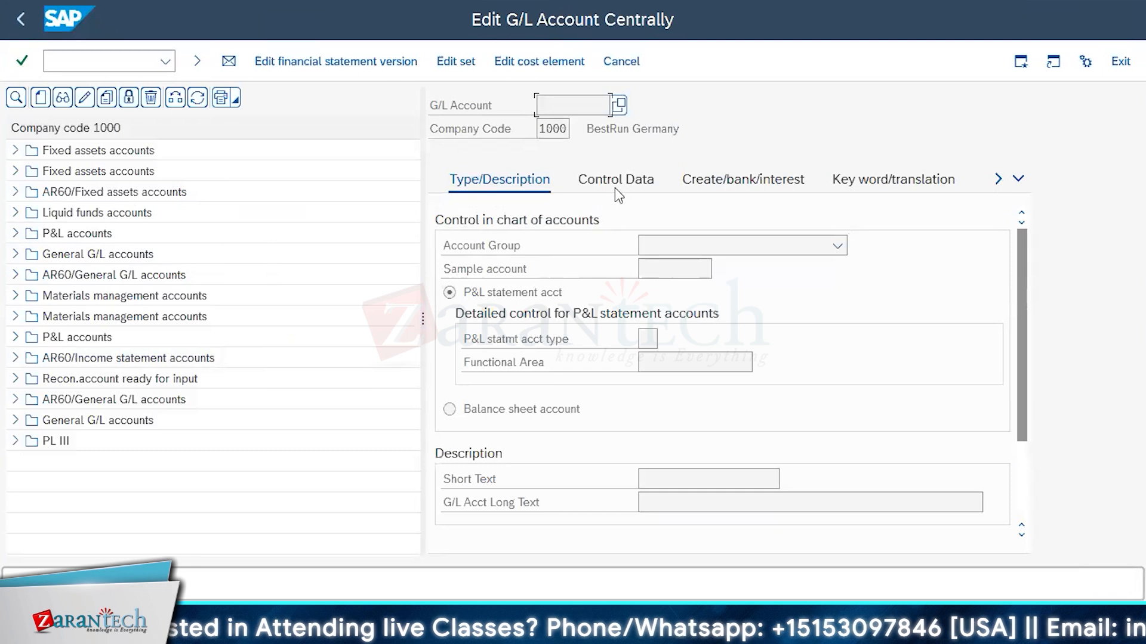
# Look through the remaining sections of the central G/L account screen, from key word/translation to the company code information
pyautogui.click(872, 181)
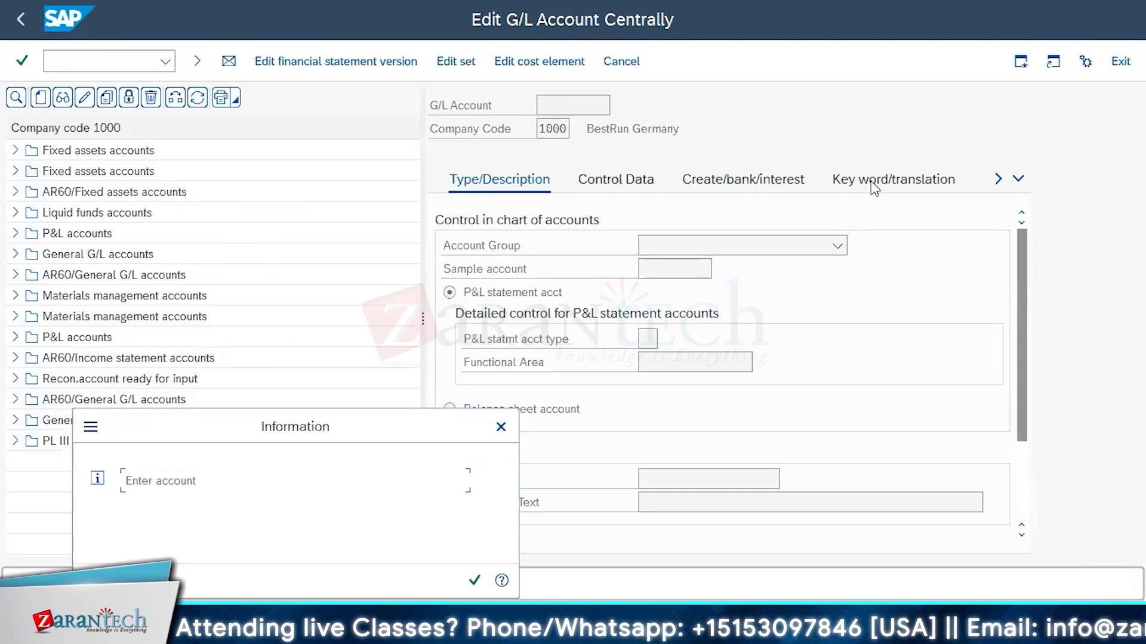
pyautogui.click(477, 564)
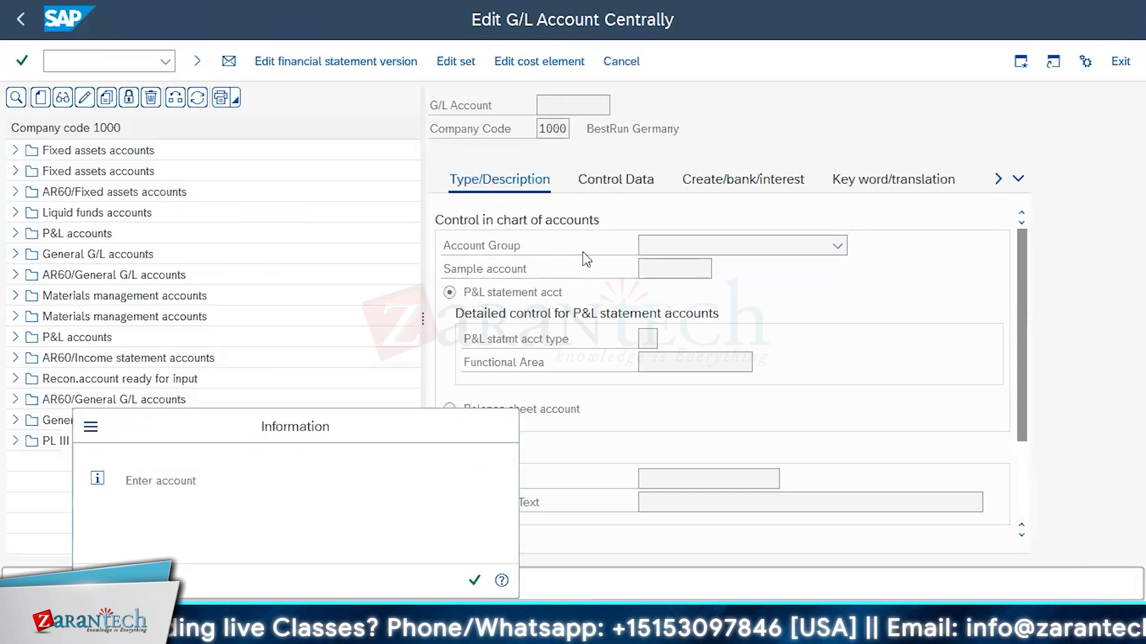
pyautogui.click(998, 179)
pyautogui.click(997, 179)
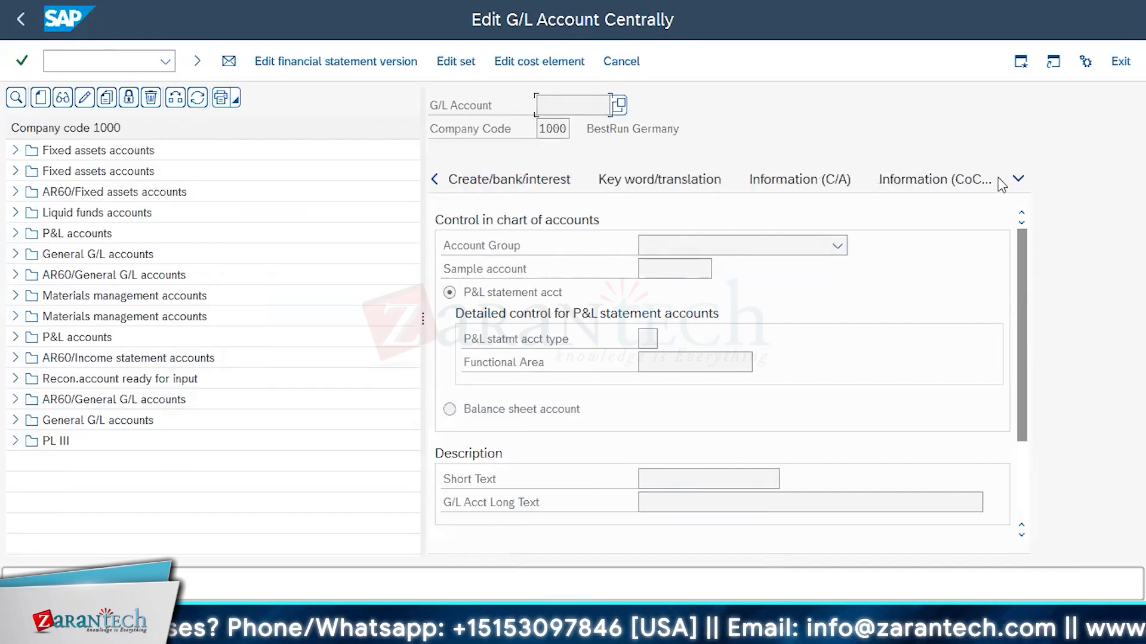
pyautogui.click(978, 178)
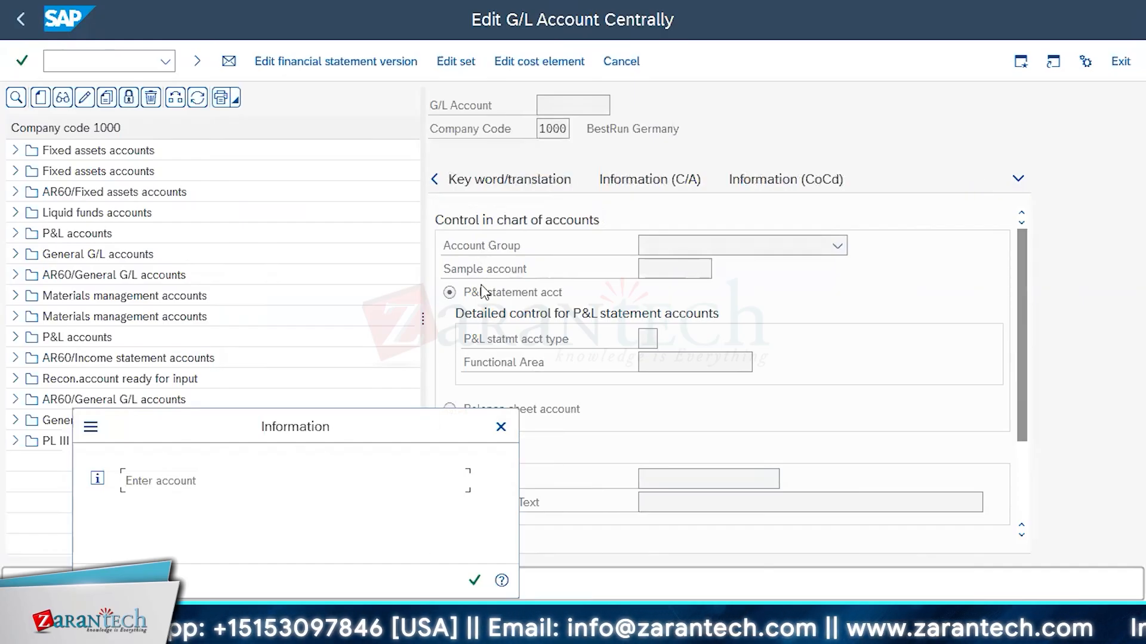
pyautogui.click(475, 582)
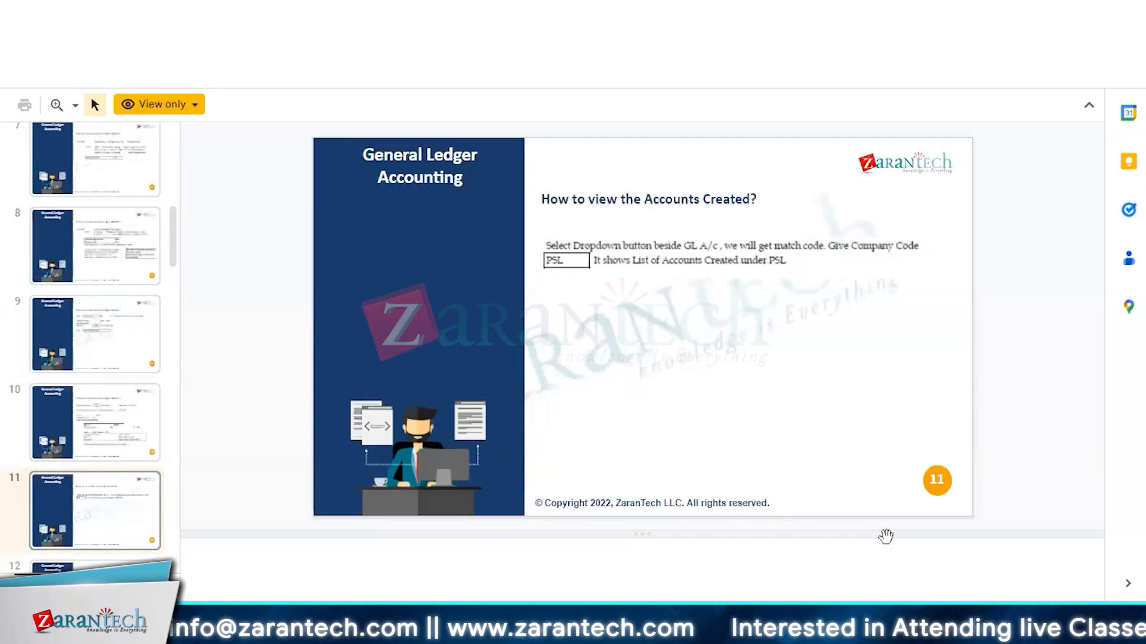
# Switch to the Google Slides presentation and review the General Ledger Accounting slides on how to create a General Ledger master
pyautogui.click(937, 386)
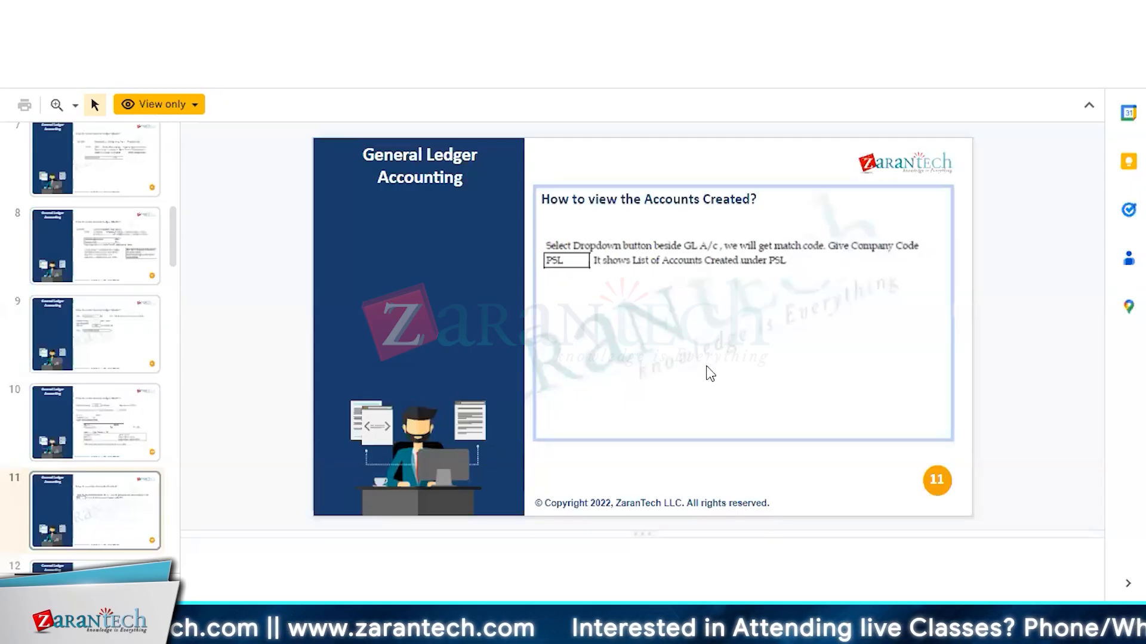
pyautogui.press('Down')
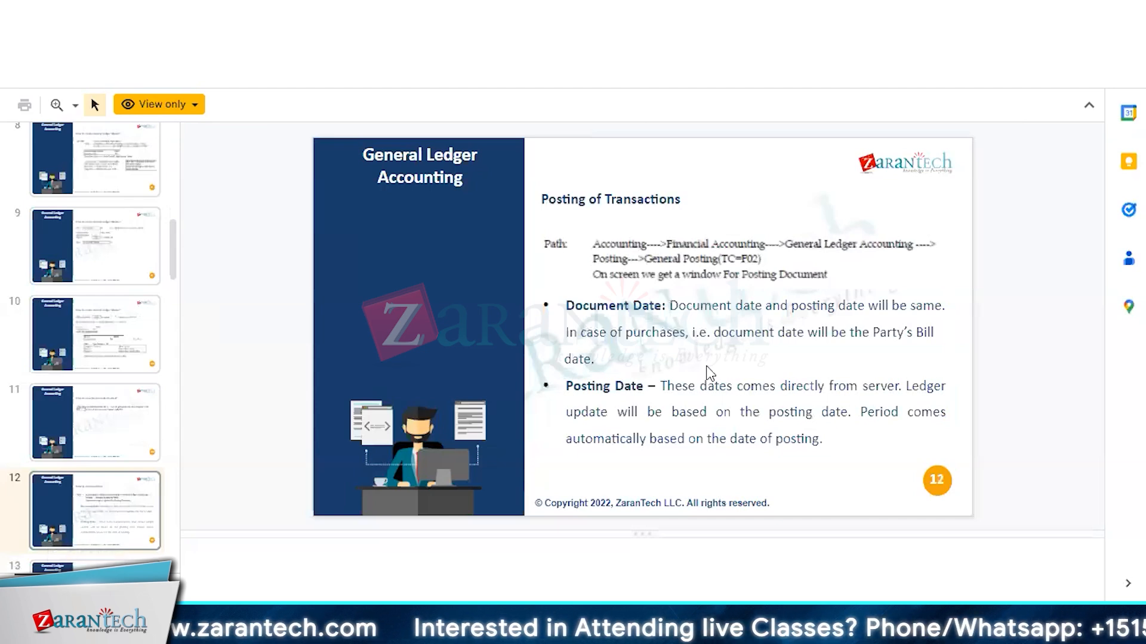
pyautogui.press('Up')
pyautogui.press('Up')
pyautogui.press('Up')
pyautogui.press('Up')
pyautogui.press('Up')
pyautogui.press('Up')
pyautogui.press('Up')
pyautogui.press('Up')
pyautogui.press('Up')
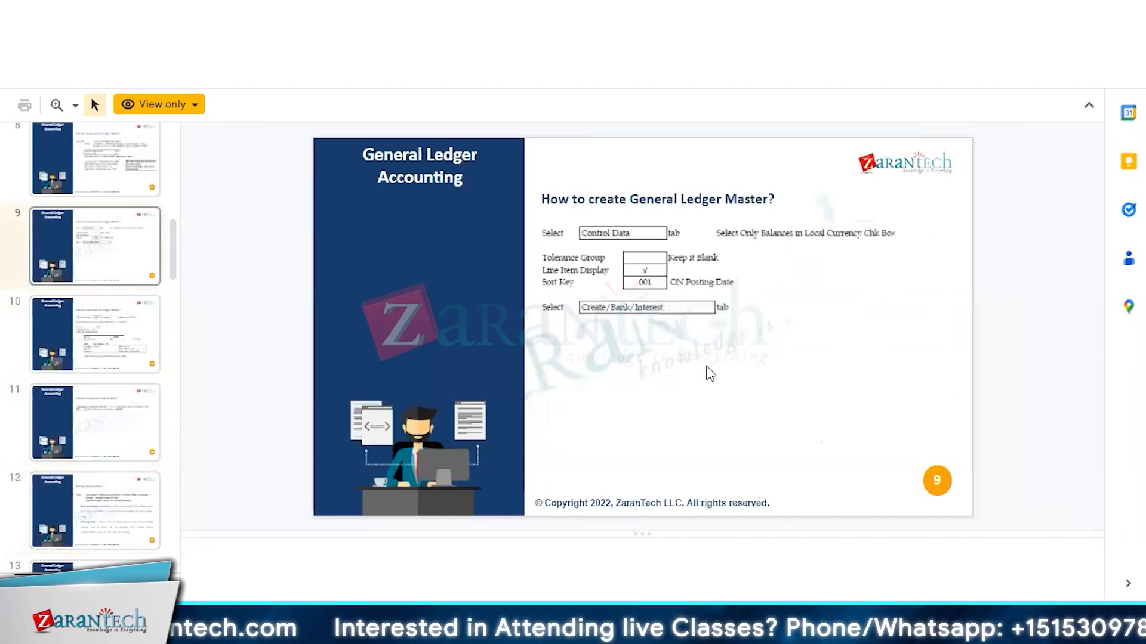
pyautogui.press('Down')
pyautogui.press('Down')
pyautogui.press('Down')
pyautogui.press('Down')
pyautogui.press('Down')
pyautogui.press('Down')
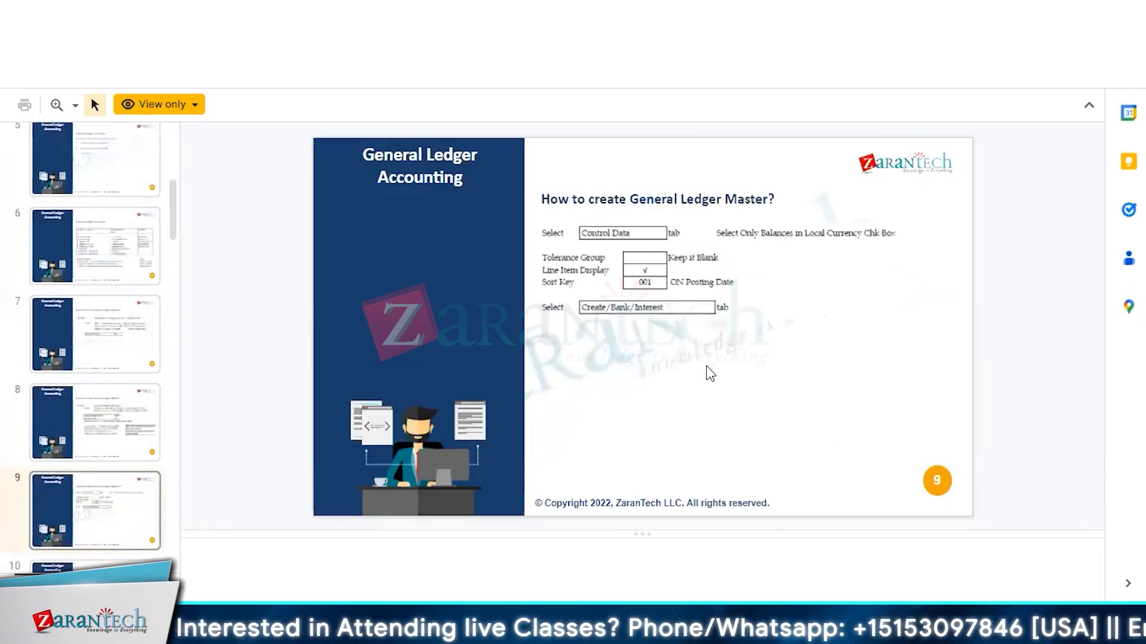
pyautogui.press('Down')
pyautogui.press('Down')
pyautogui.press('Down')
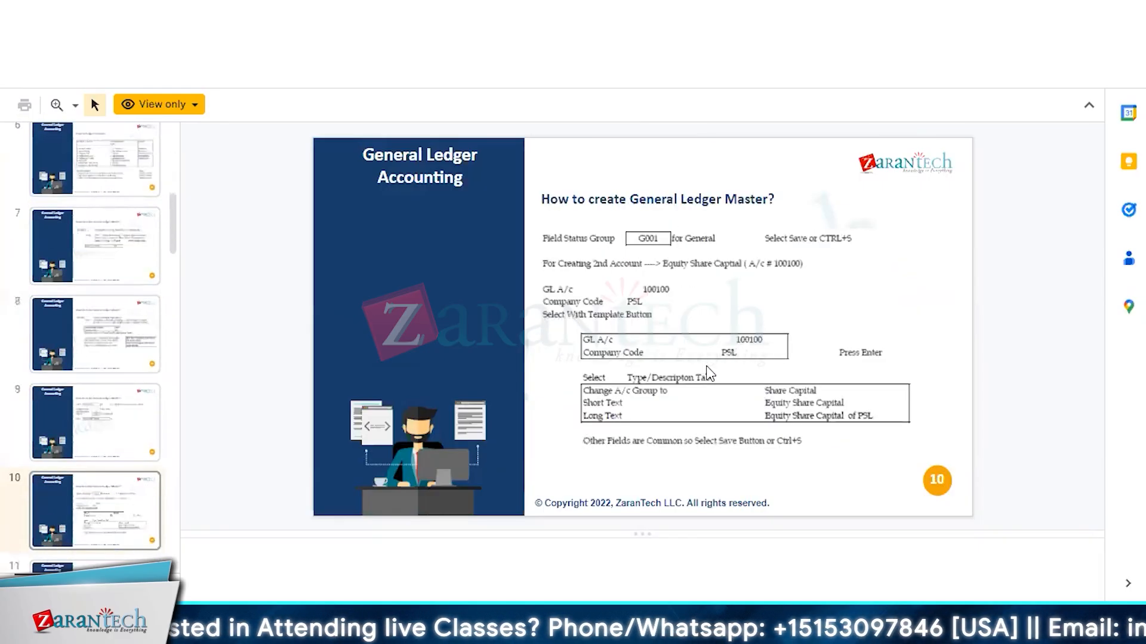